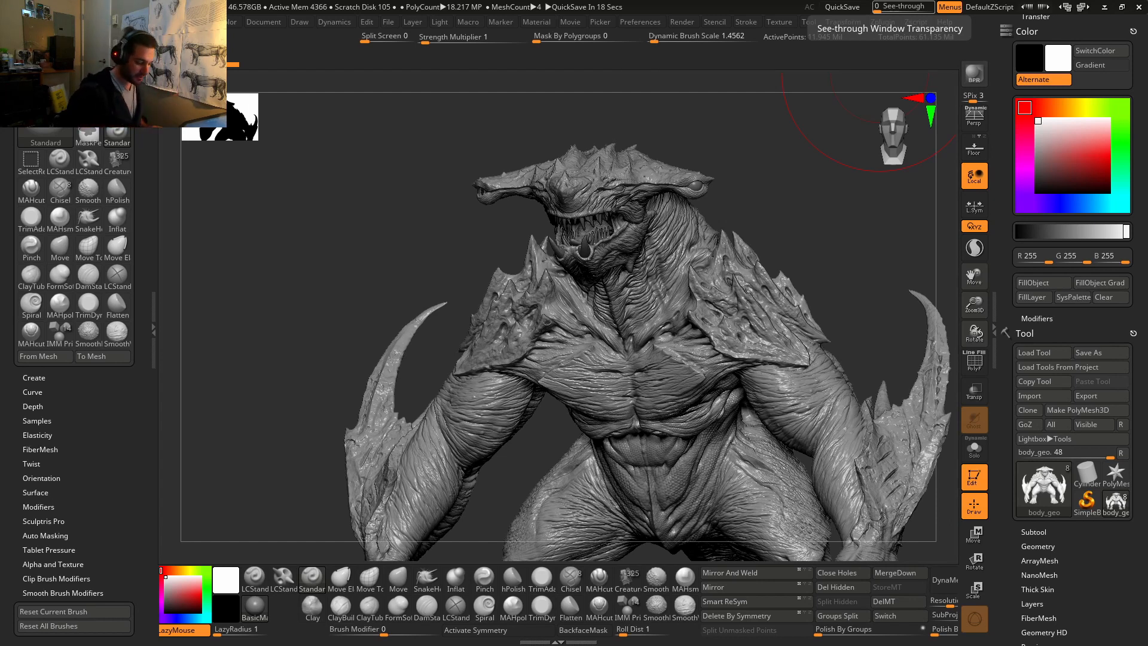
Step: Expand the subtool list and hide every subtool except body_geo
drag(861, 78, 840, 321)
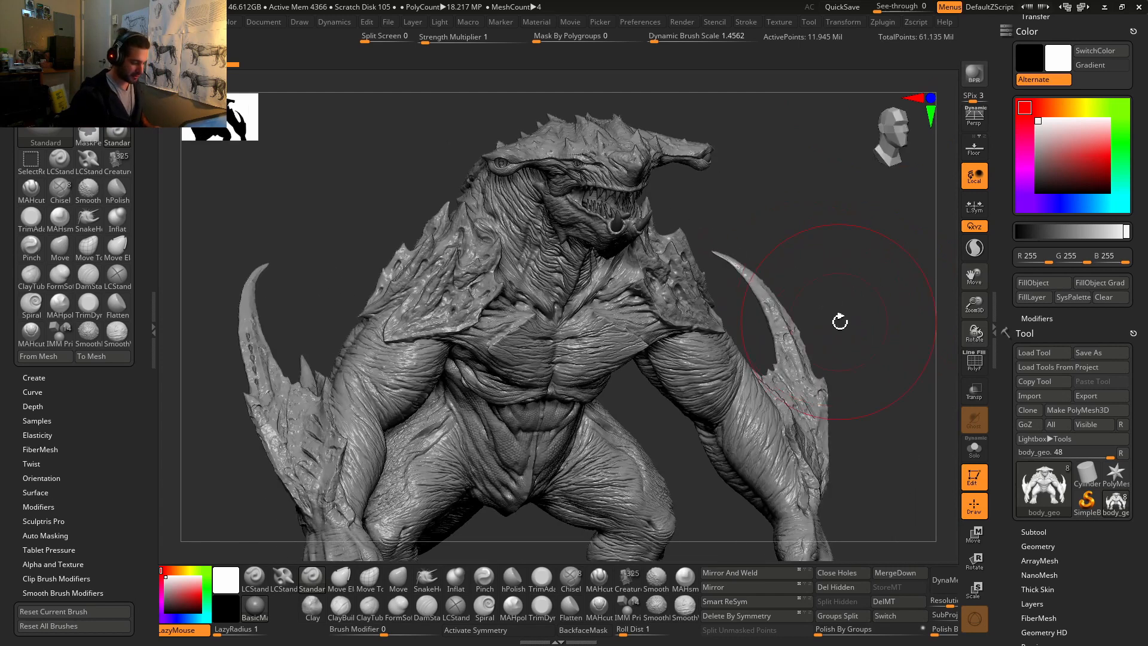
drag(1005, 525, 1020, 361)
key(shift)
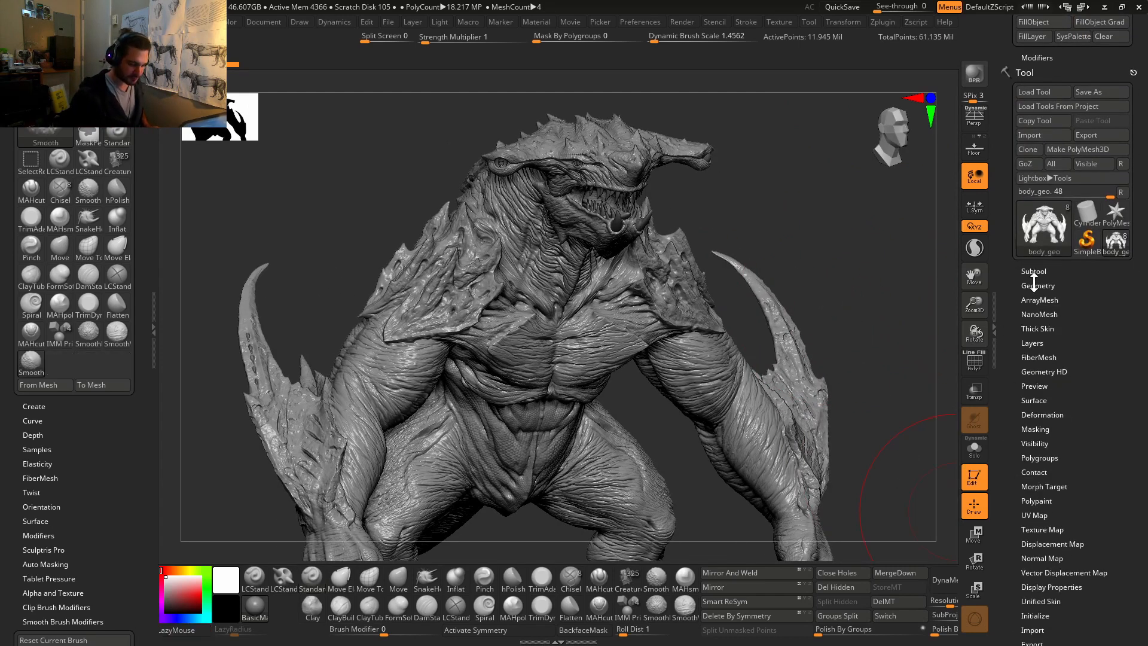
key(l)
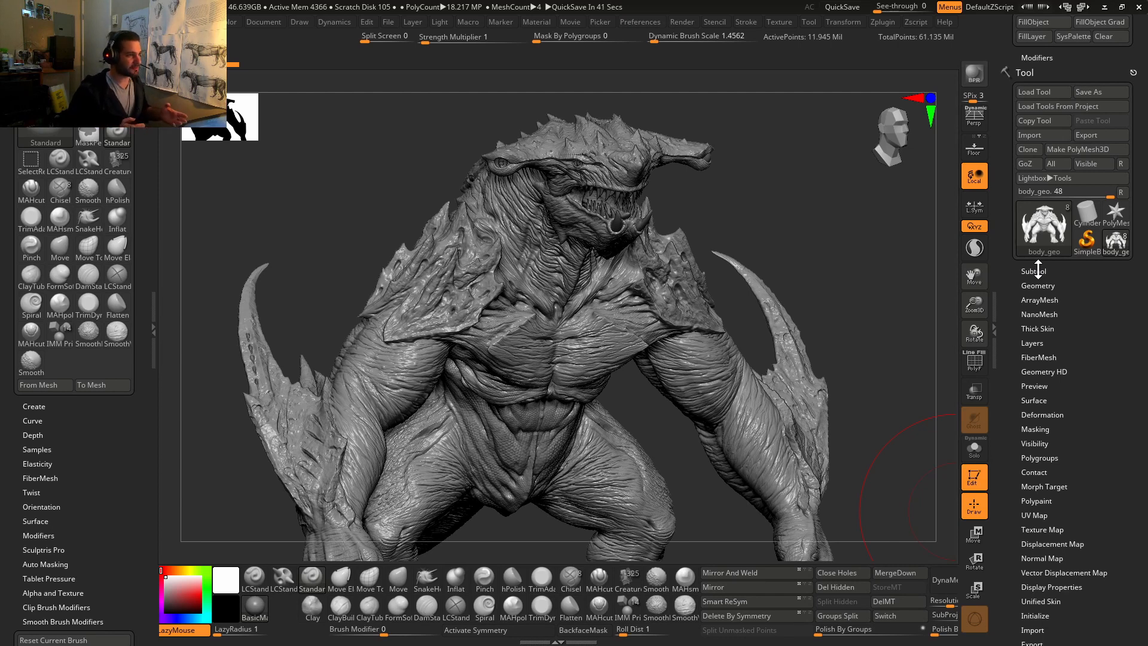
click(1035, 270)
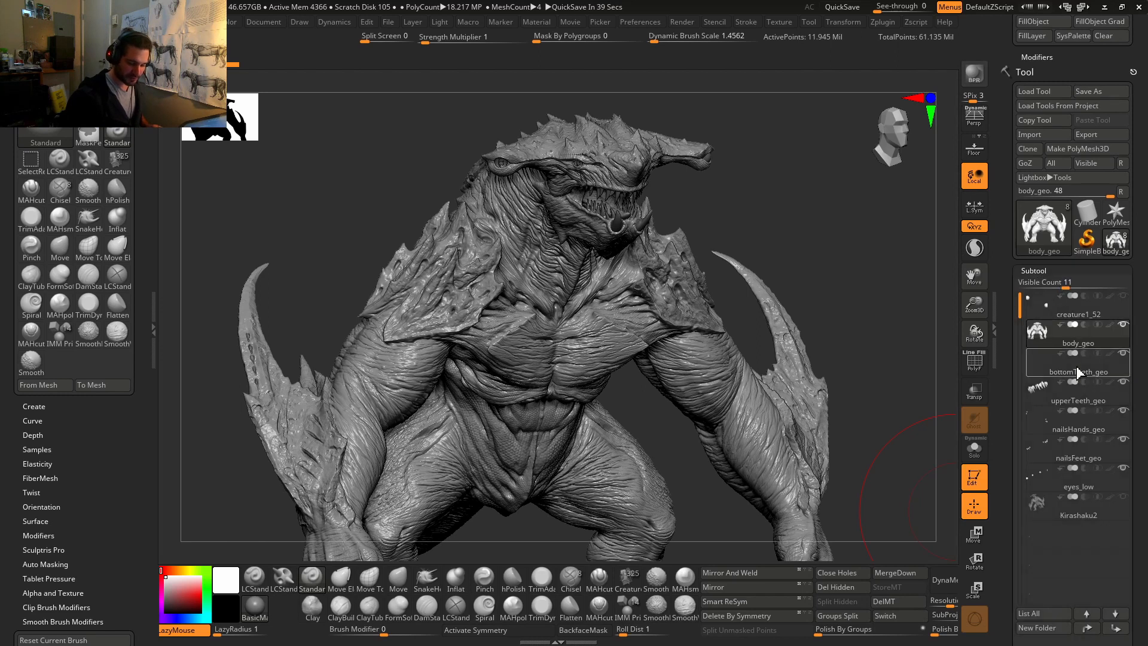
shift+click(1122, 329)
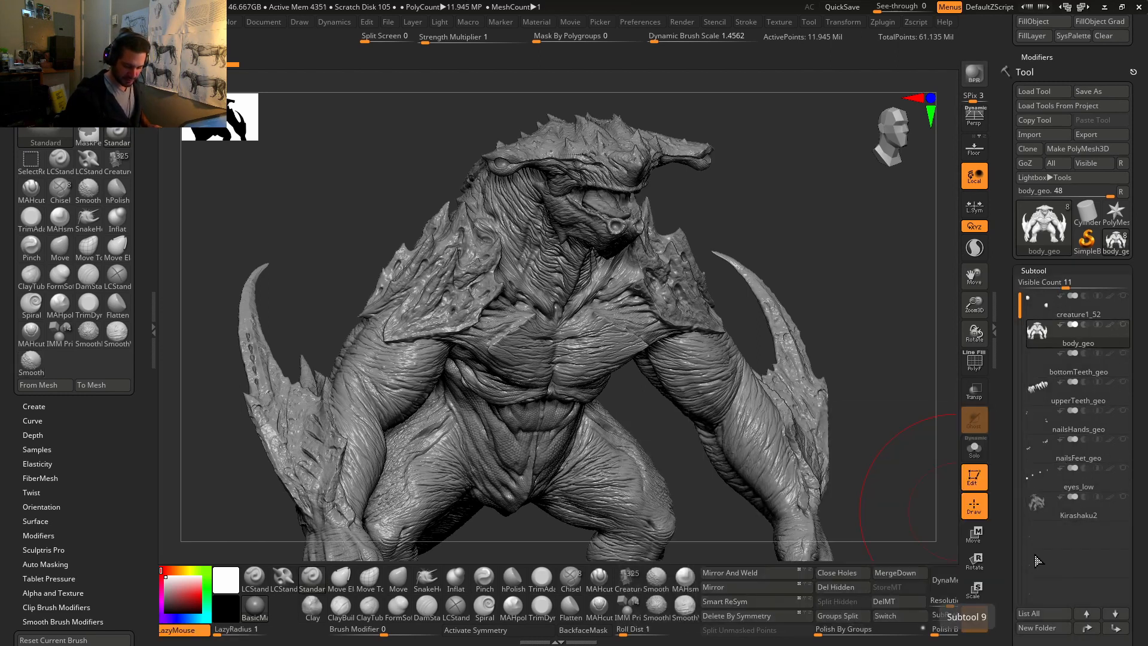
Step: Move body_geo to the end of the subtool list
drag(1007, 543, 1027, 468)
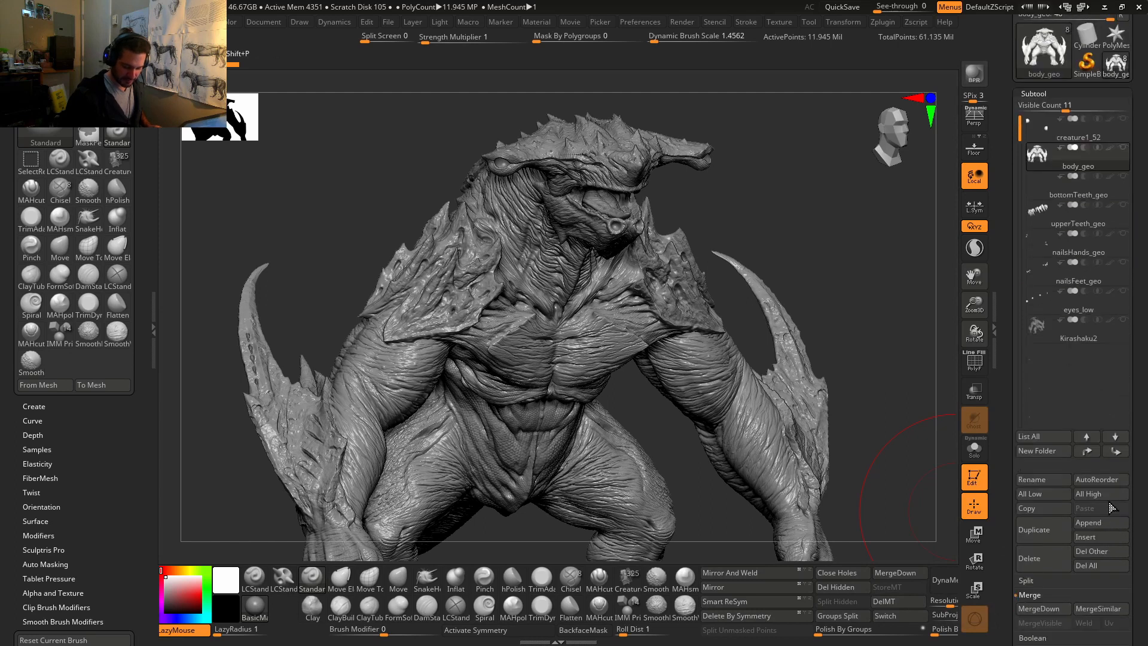
shift+click(1089, 455)
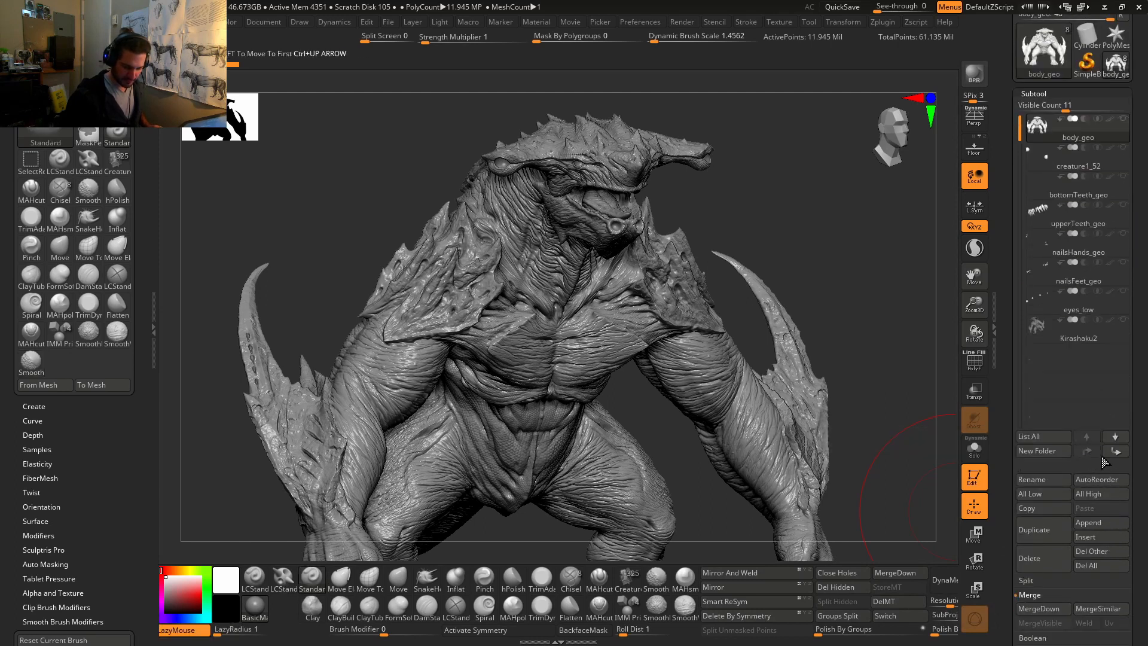
click(1116, 452)
shift+click(1115, 452)
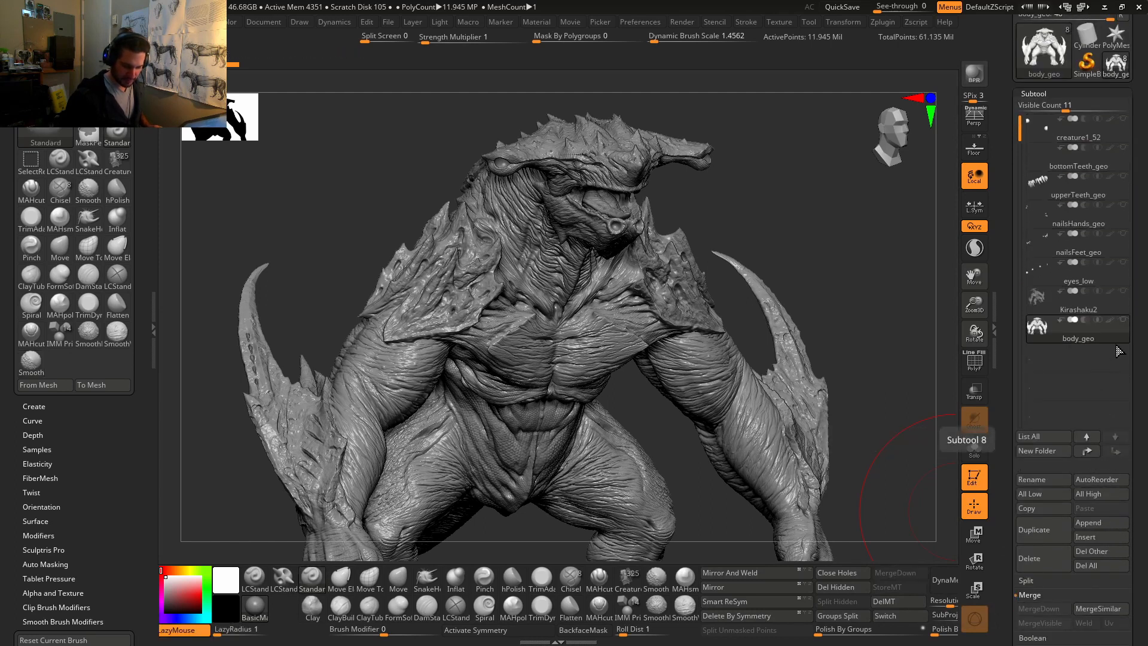
Step: Delete the Kirashaku2 subtool
click(1055, 311)
drag(1008, 502, 1015, 434)
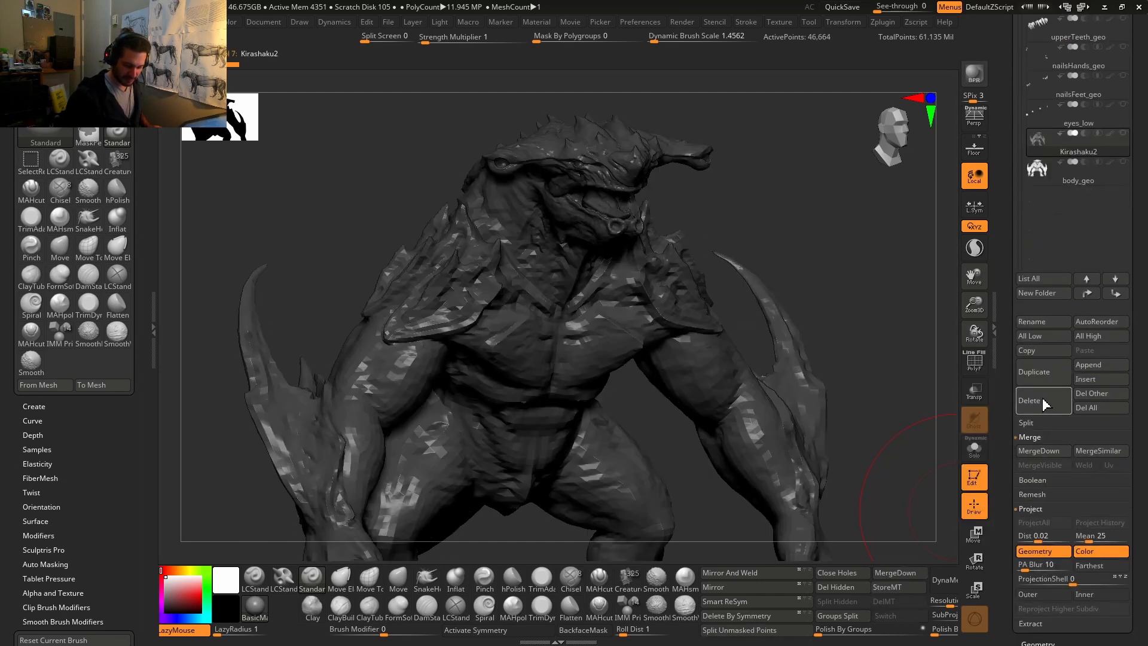
click(1037, 408)
click(937, 435)
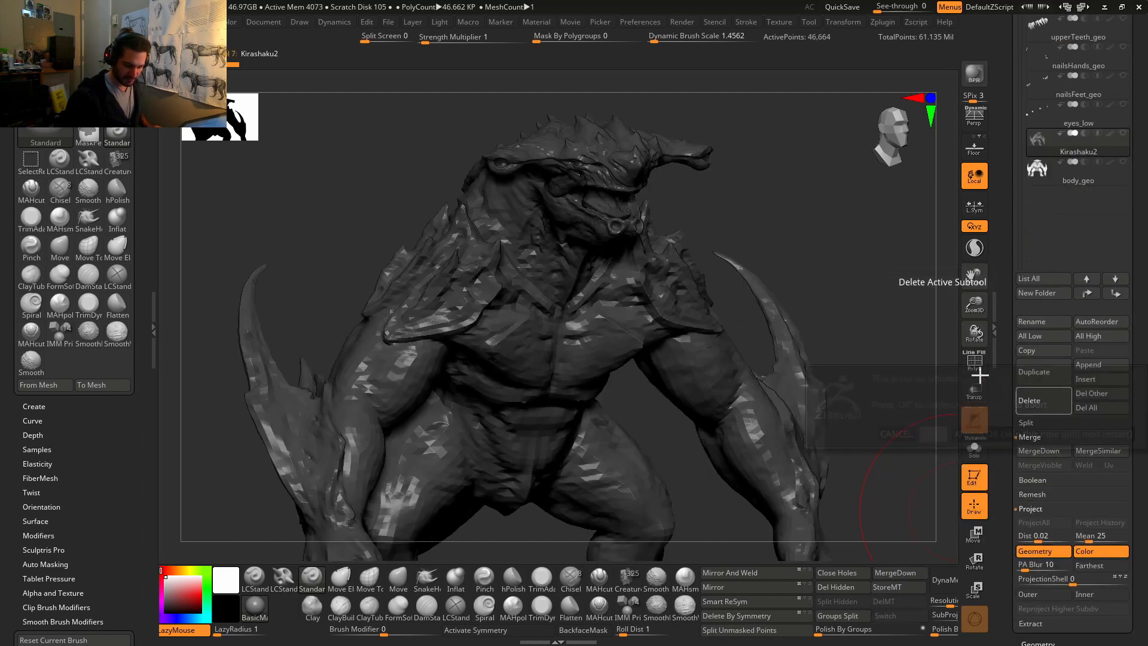
Step: Delete the creature1_52, teeth, nails and eyes_low subtools so that only body_geo is left
drag(1007, 249, 1009, 335)
click(1043, 151)
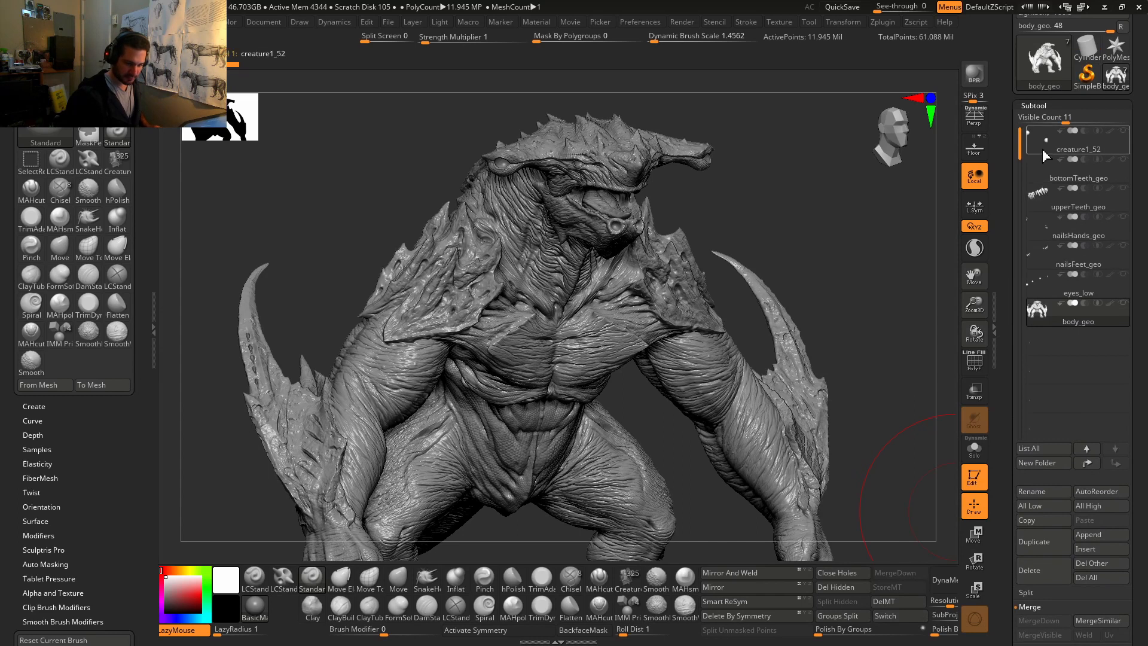
click(1039, 571)
click(996, 586)
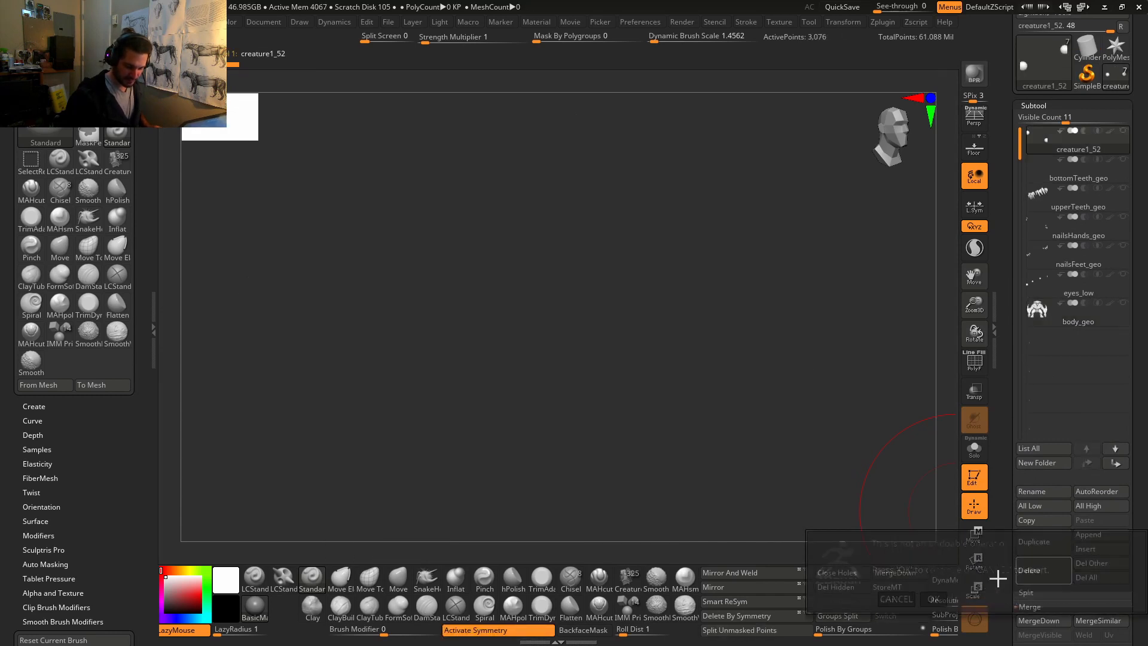
click(1037, 572)
click(1038, 574)
click(1040, 576)
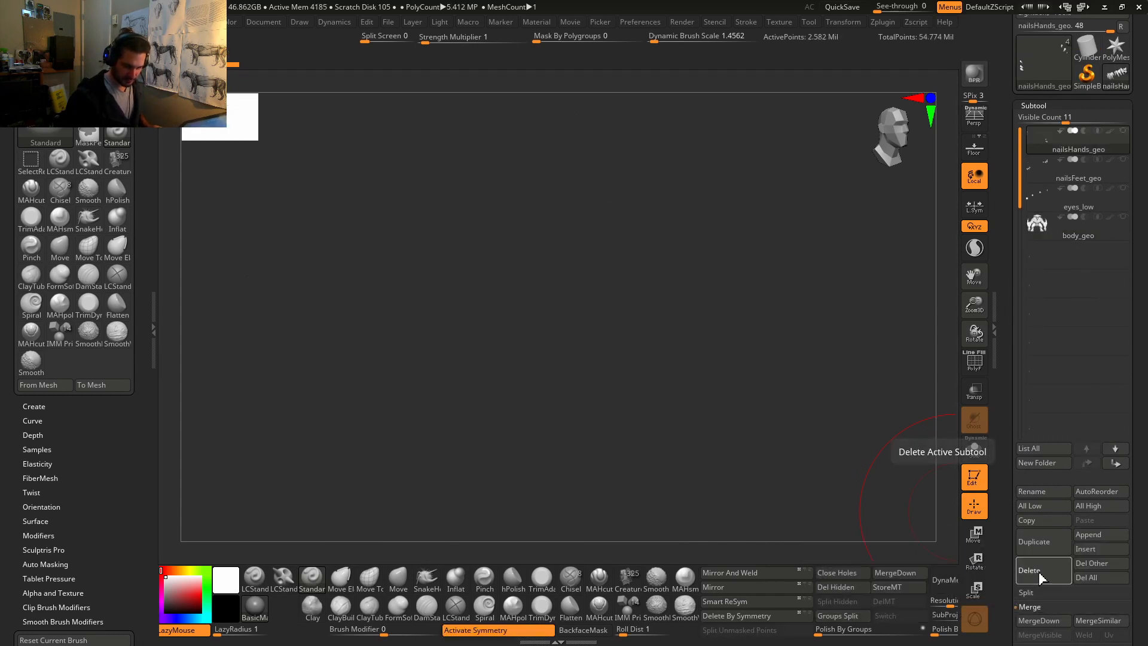
click(1040, 575)
click(1040, 575)
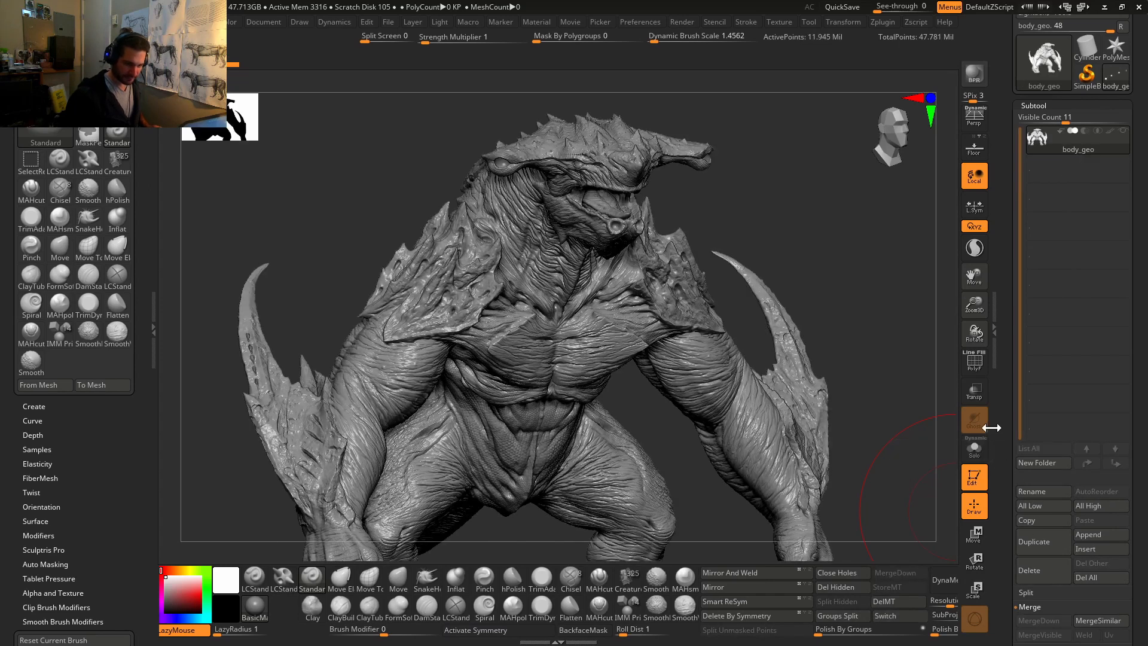
Step: Lower body_geo to subdivision level 4 and delete its higher subdivision levels
mouse_move(854, 375)
mouse_down()
mouse_move(843, 385)
mouse_move(889, 411)
mouse_up()
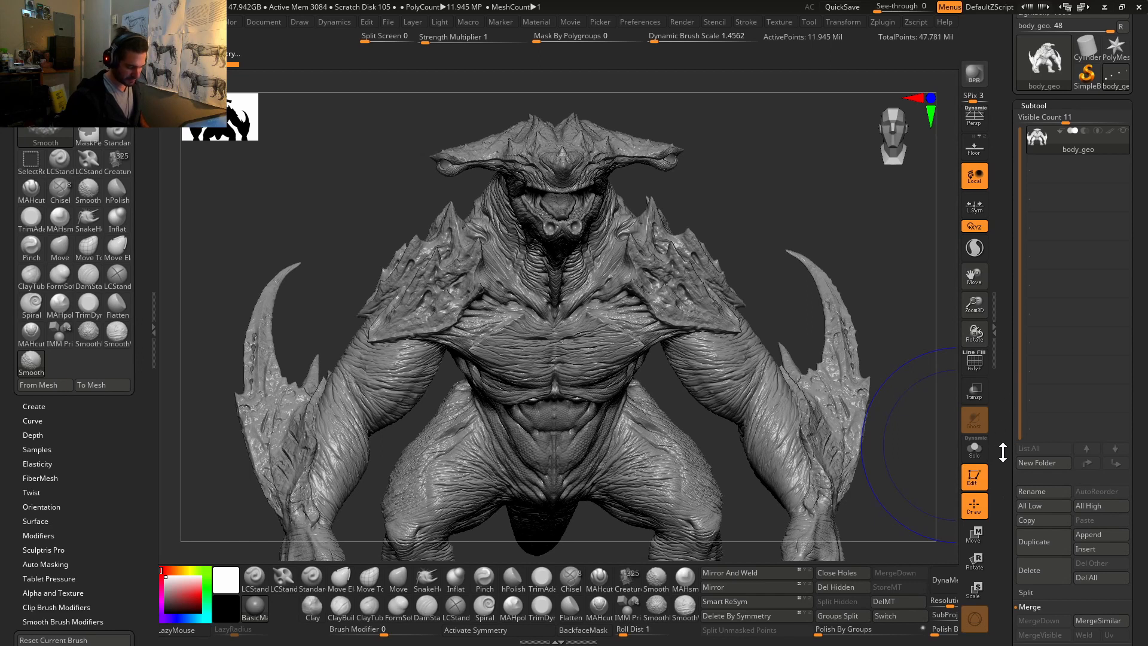
key(shift+d)
drag(1005, 476, 1010, 368)
click(1038, 498)
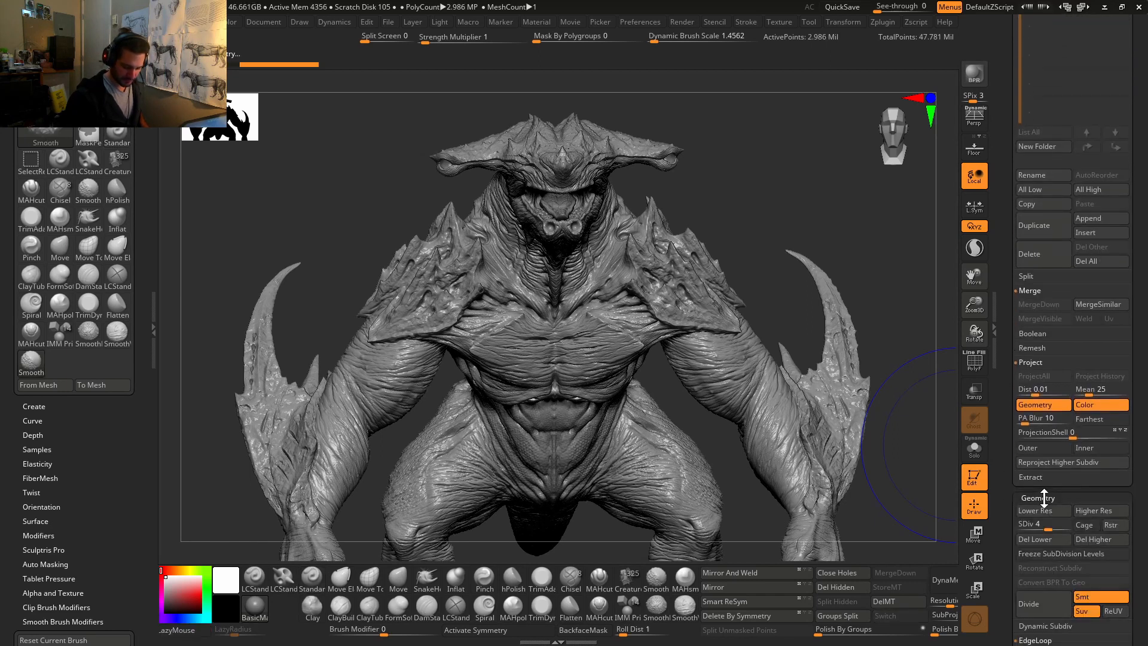
click(1059, 542)
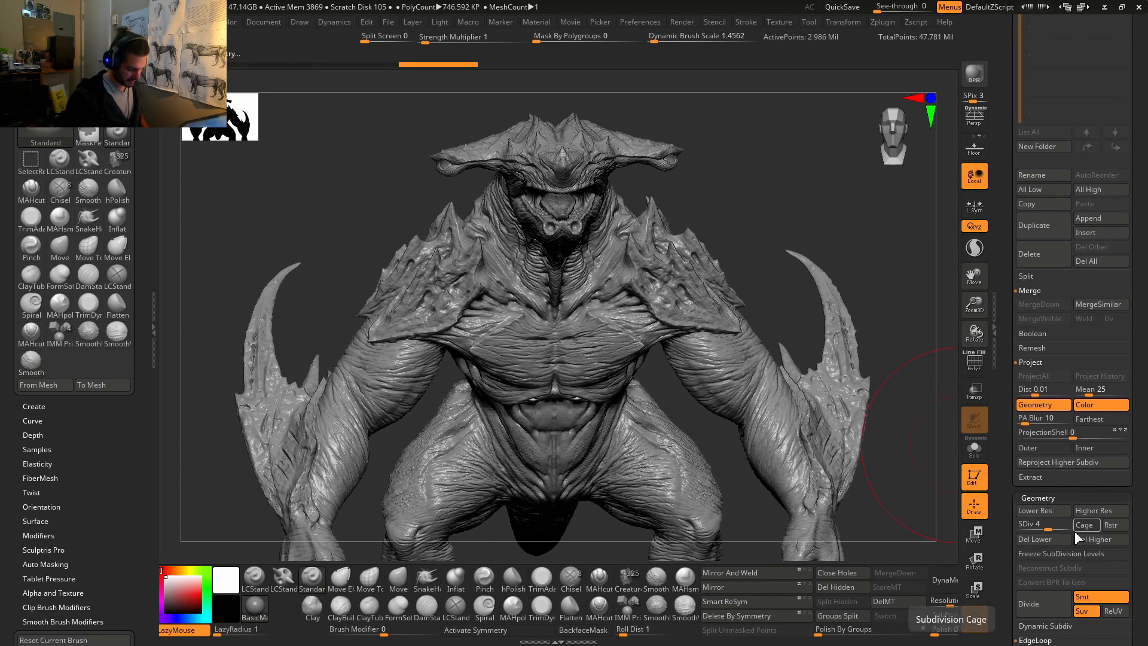
click(1083, 555)
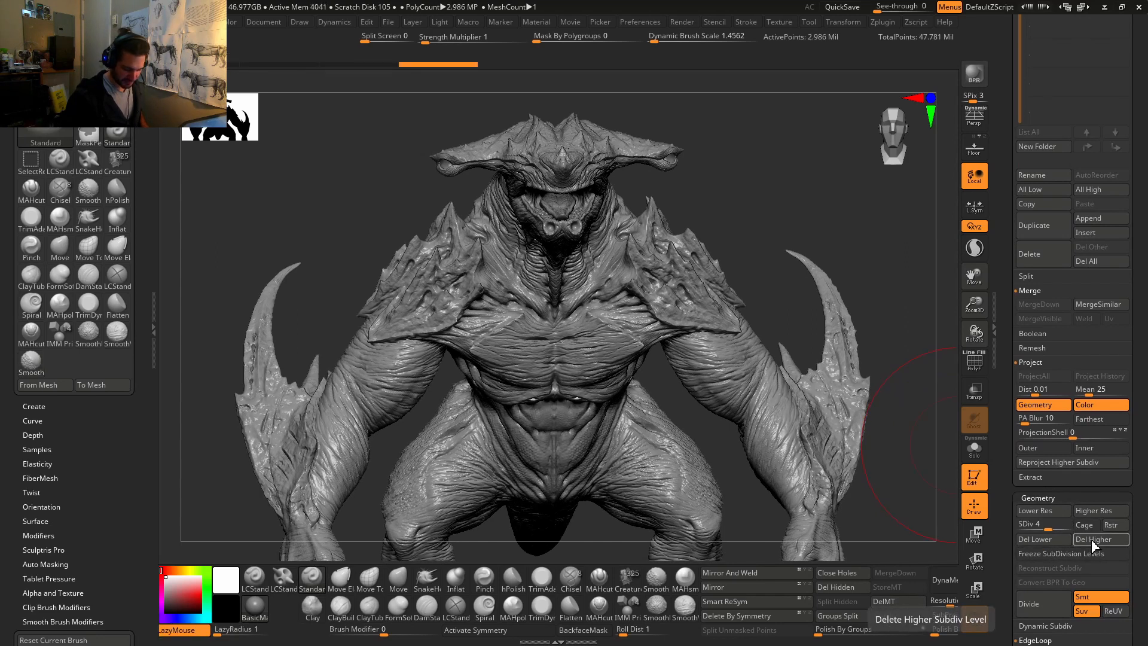
key(shift)
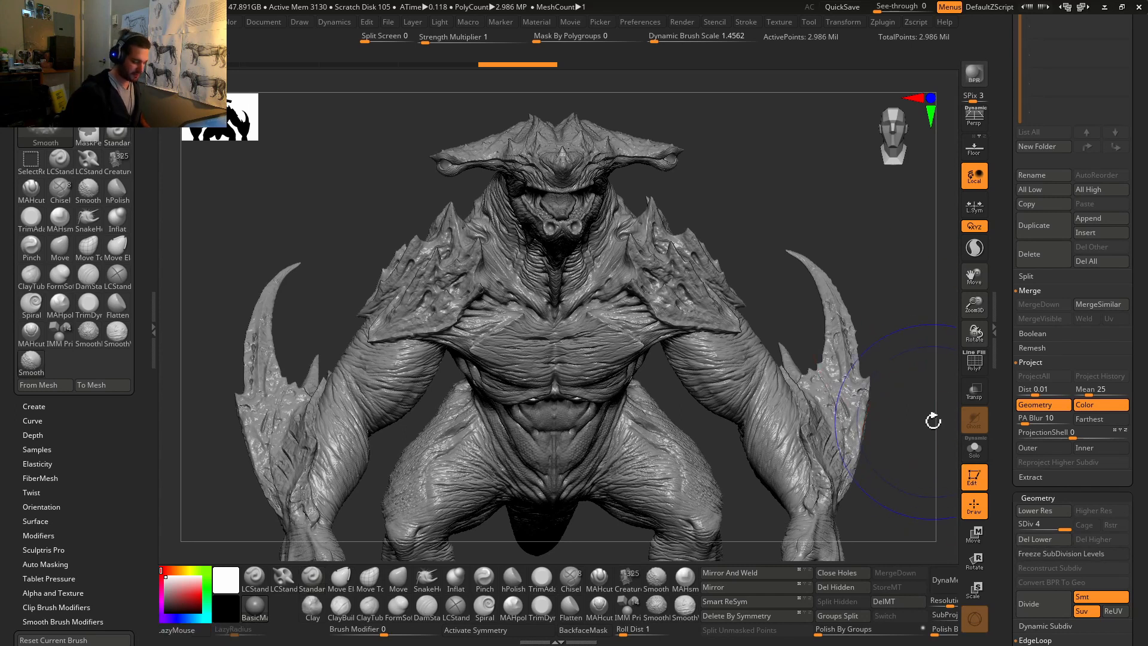
Step: Lower the body to subdivision level 1 and display its polygon wireframe
key(shift+d)
key(shift+d)
key(shift+d)
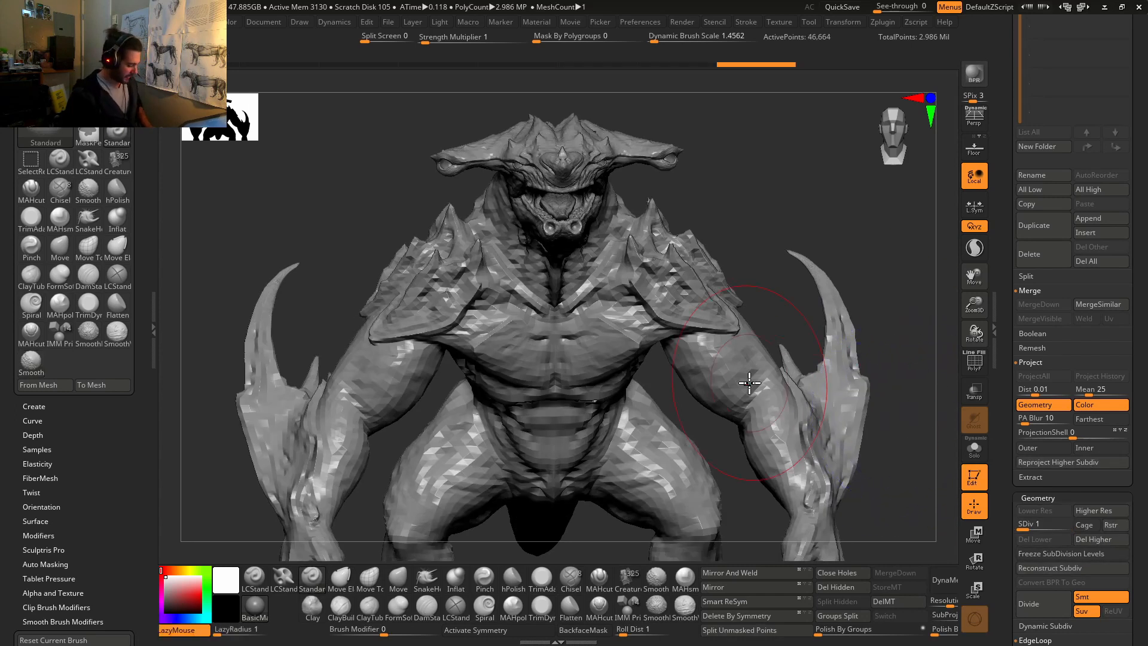
right_drag(748, 385, 877, 399)
key(shift+f)
right_drag(772, 397, 772, 377)
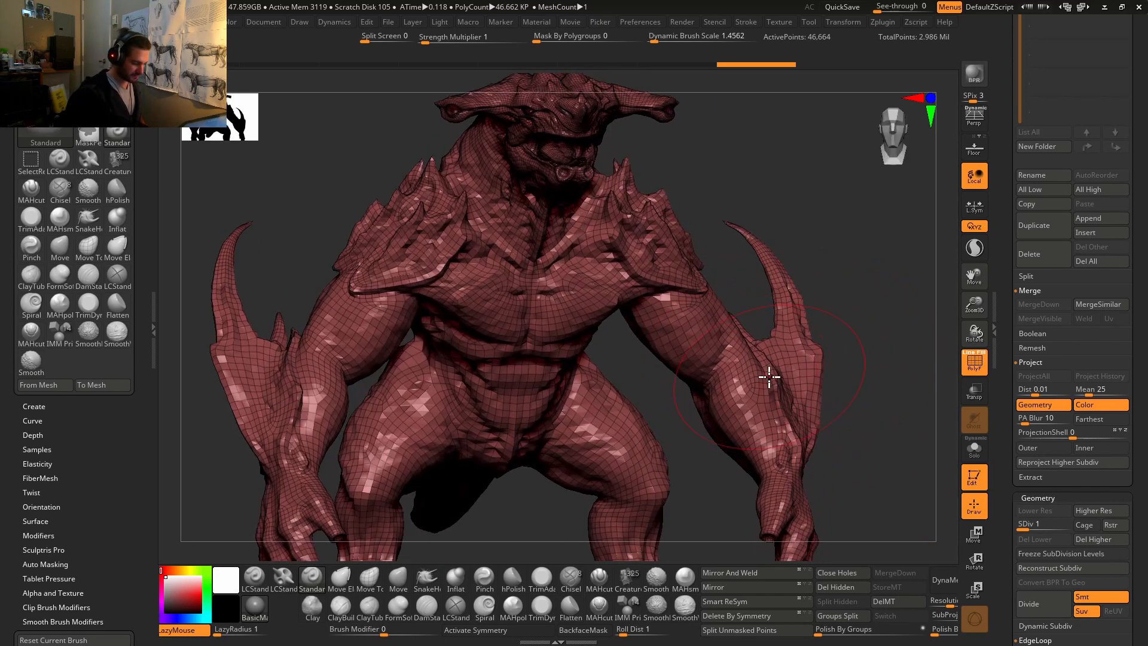
Step: Assign polygroups to the body according to its UV tiles with Uv Groups
drag(998, 483, 999, 311)
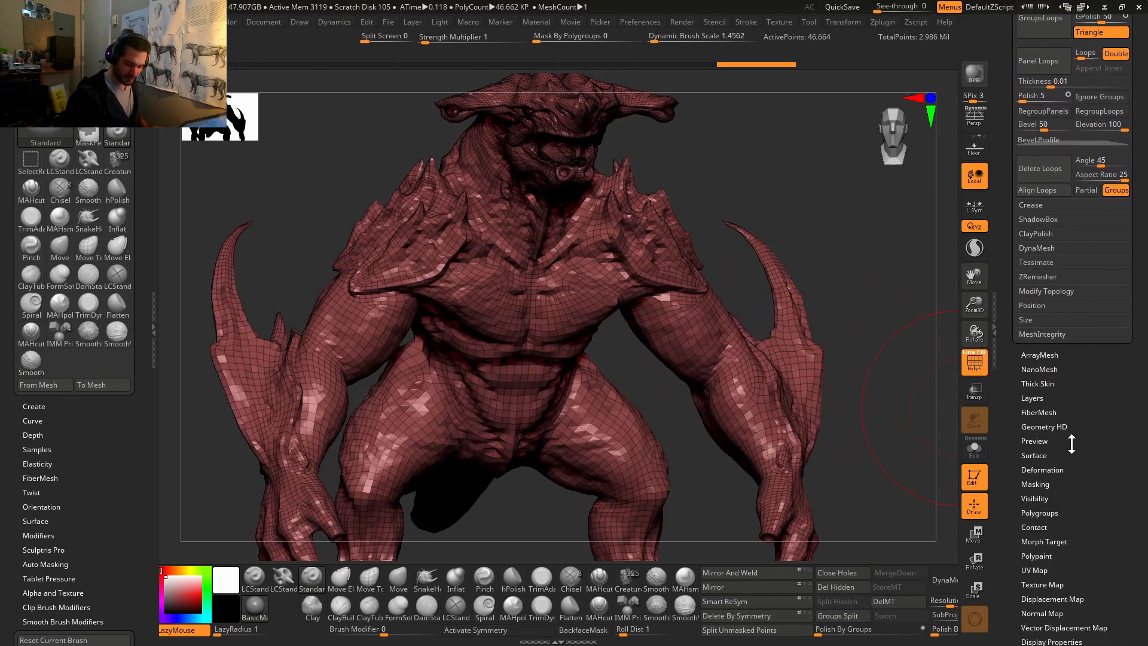
click(1043, 513)
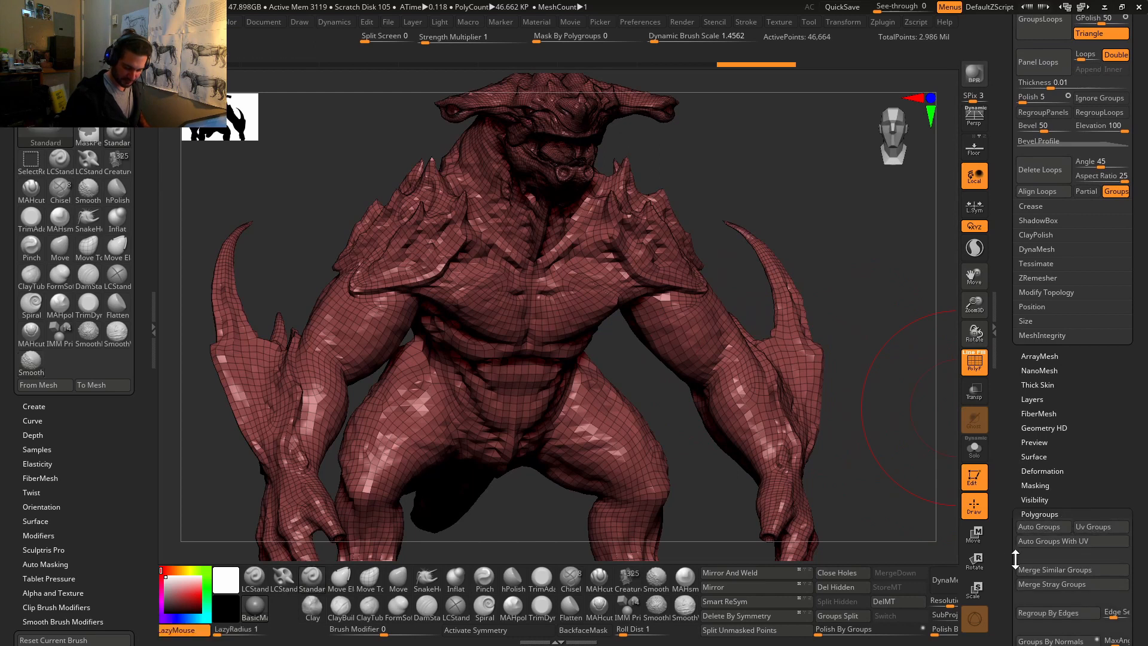
drag(1008, 569, 1007, 490)
click(1100, 446)
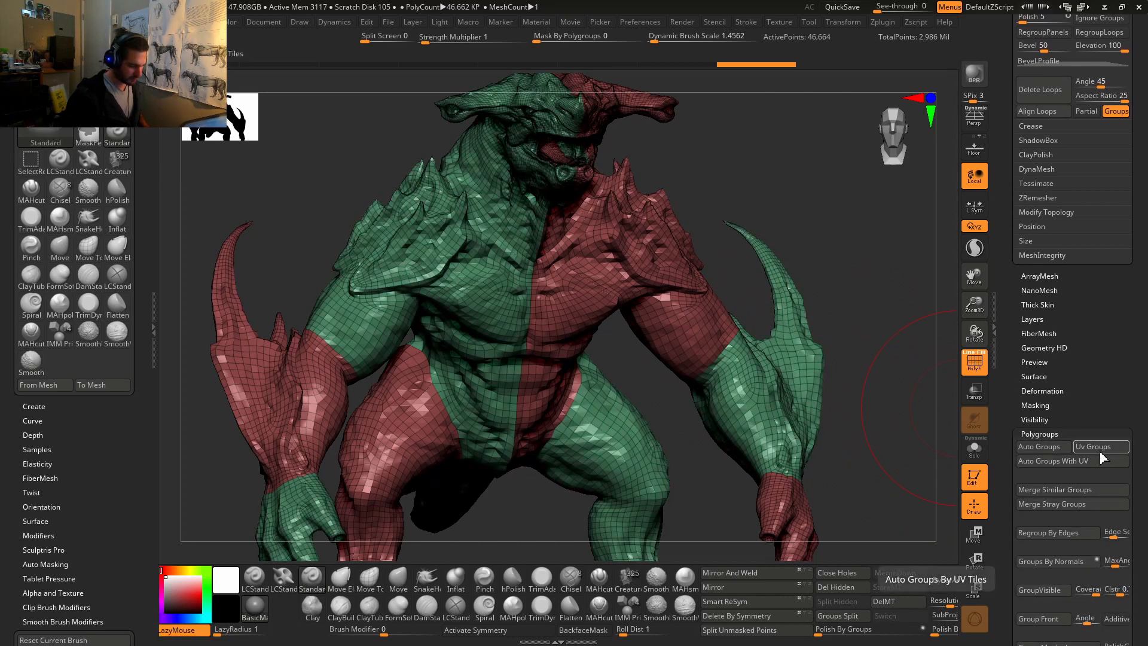
Step: Inspect the UV-tile polygroups, isolating the group containing the creature's left forearm and leg, and restore full visibility
drag(897, 413, 712, 483)
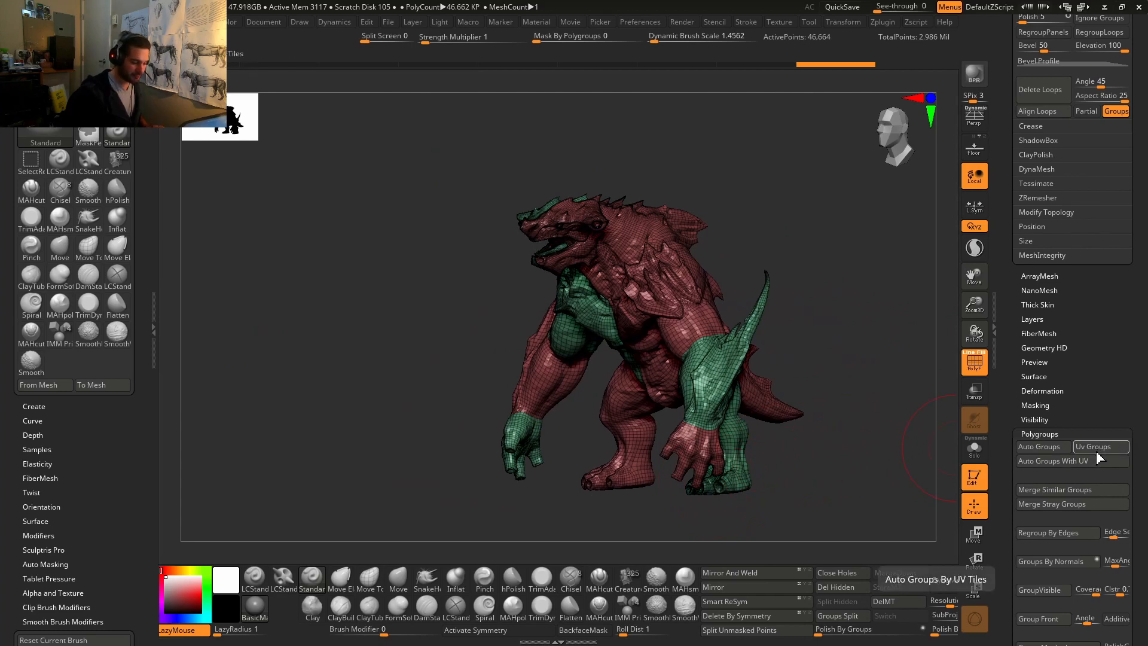
shift+right_drag(765, 402, 797, 404)
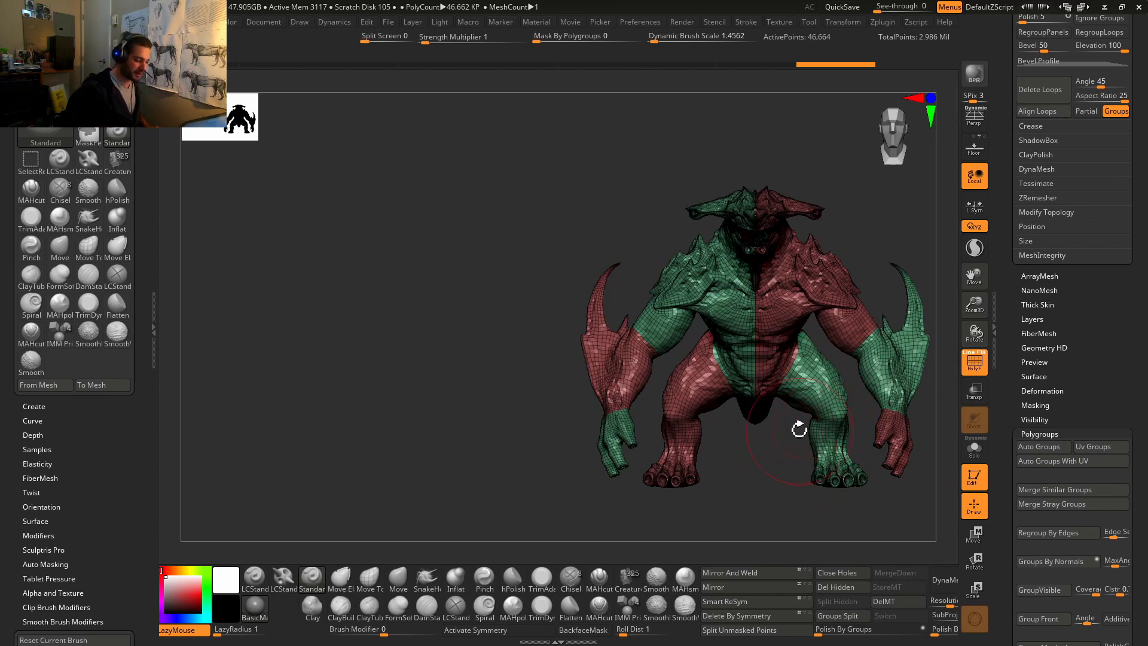
alt+right_drag(799, 430, 716, 430)
ctrl+shift+drag(823, 375, 821, 377)
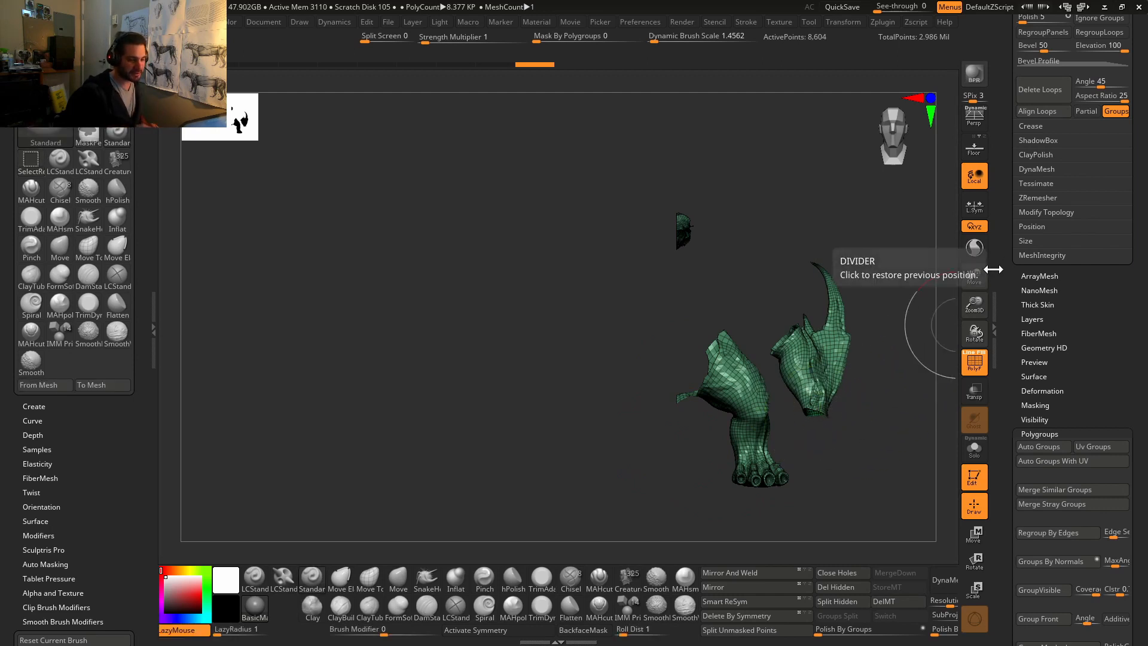
ctrl+shift+click(870, 446)
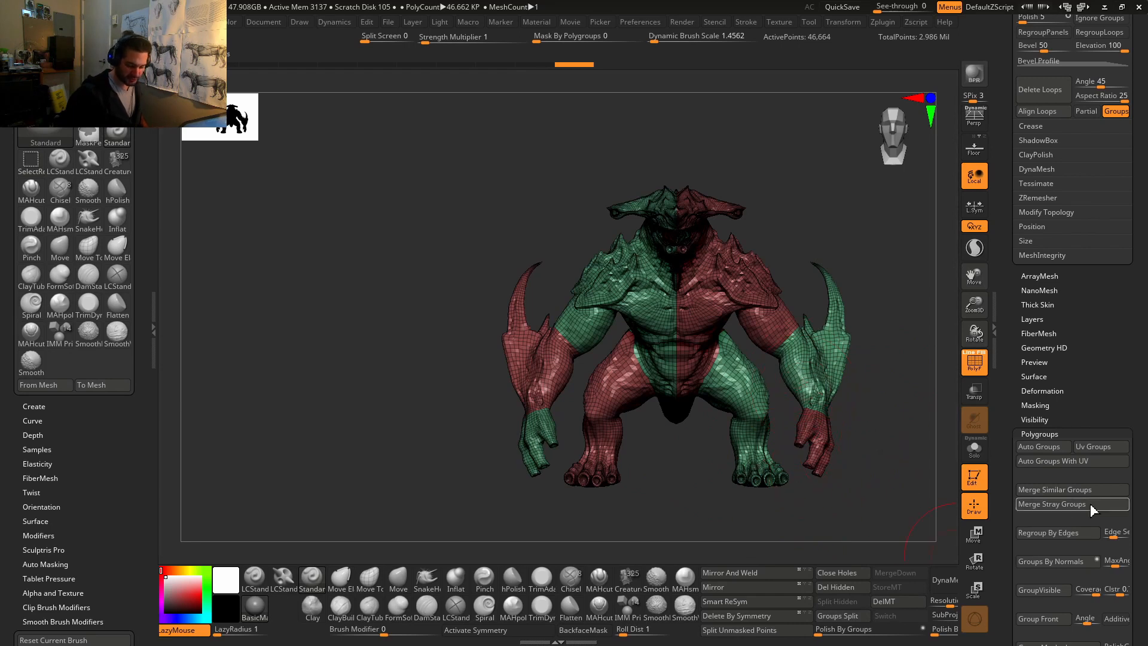
Step: Regroup the body into separate polygroups per UV island with Auto Groups With UV and check the head and jaw
click(1076, 462)
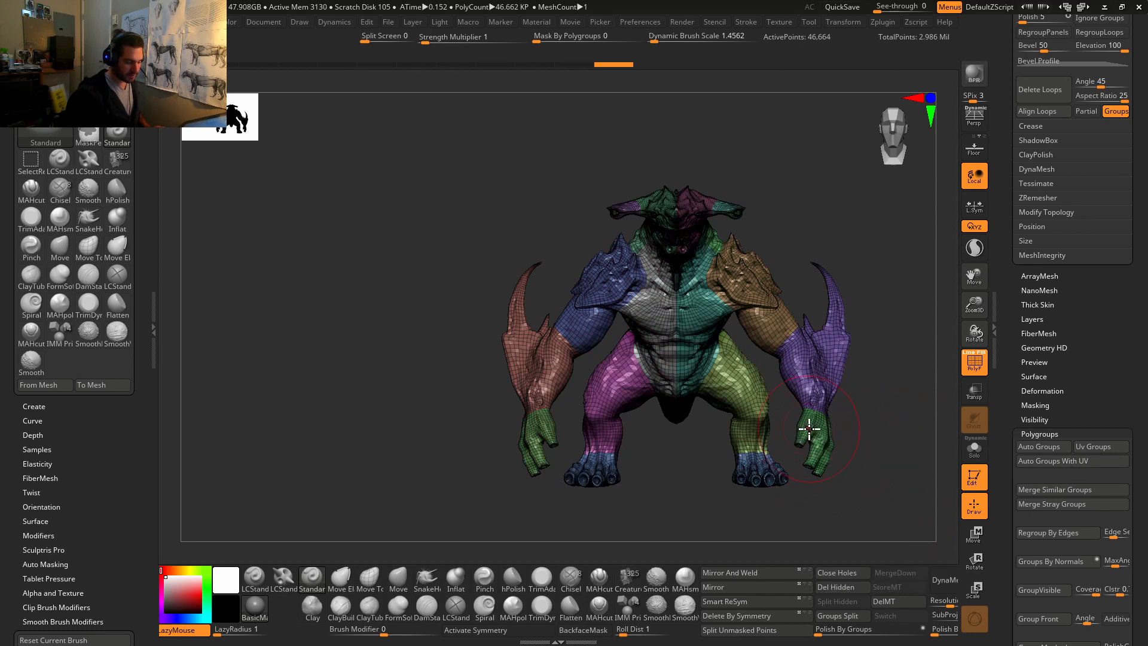
mouse_move(804, 426)
mouse_down()
mouse_move(844, 395)
mouse_move(758, 385)
mouse_move(698, 336)
mouse_move(737, 379)
mouse_move(764, 361)
mouse_move(753, 277)
mouse_move(745, 331)
mouse_move(769, 366)
mouse_move(795, 377)
mouse_move(787, 371)
mouse_up()
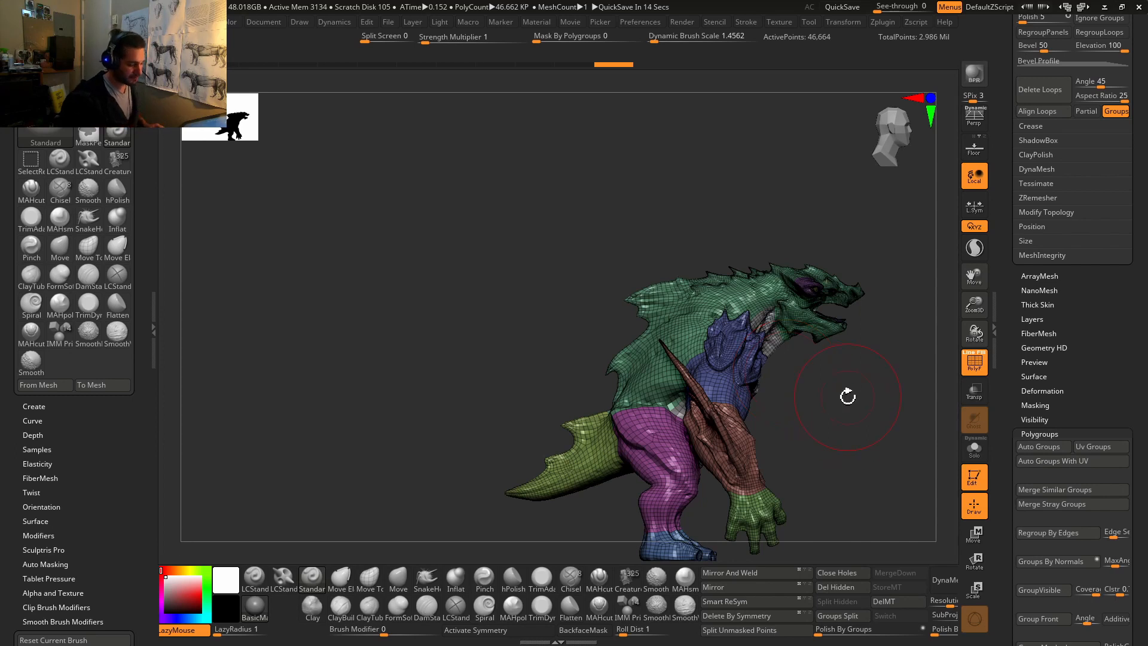
mouse_move(845, 397)
mouse_down()
mouse_move(845, 418)
mouse_move(840, 373)
mouse_move(767, 324)
mouse_move(827, 410)
mouse_move(849, 413)
mouse_move(761, 464)
mouse_up()
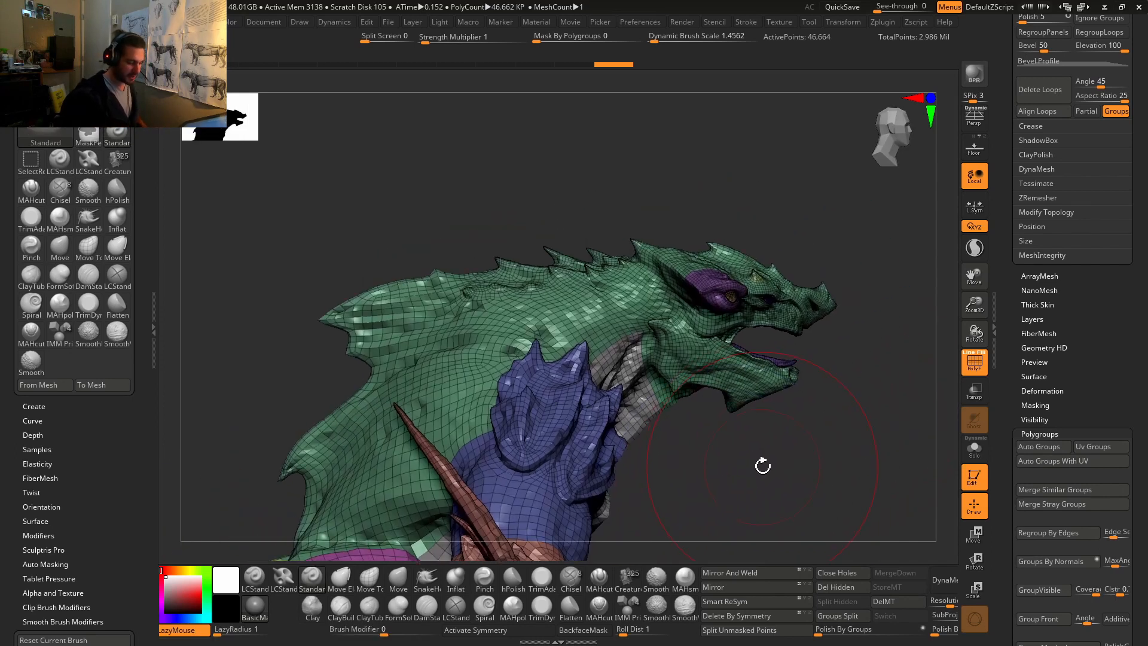
drag(805, 428, 785, 432)
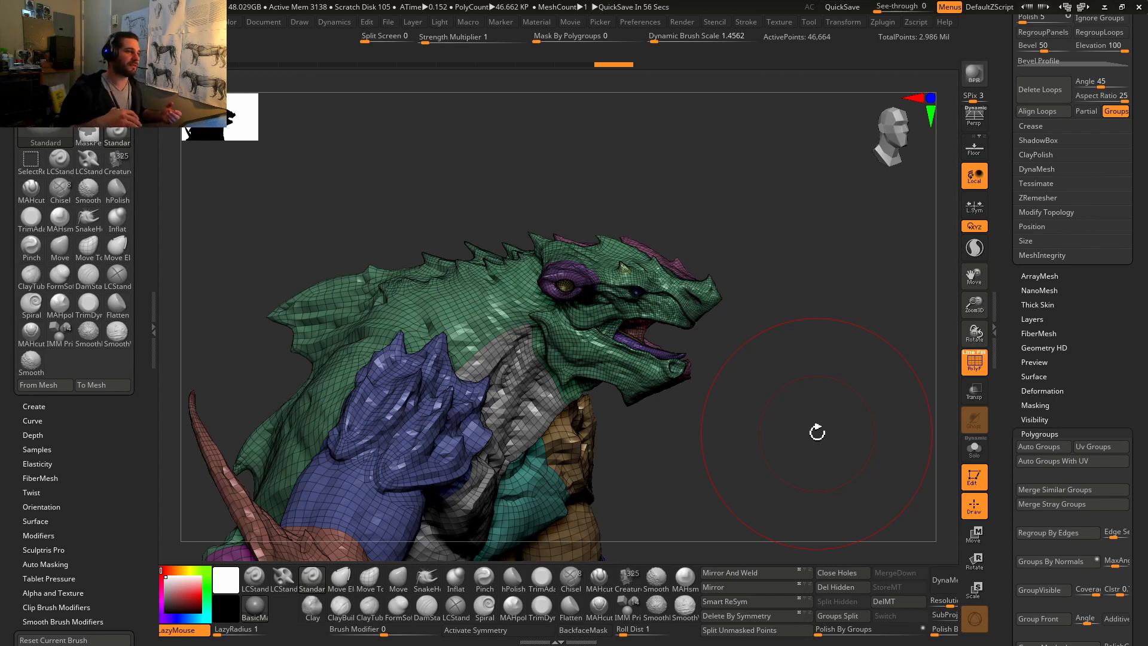
drag(746, 392, 759, 395)
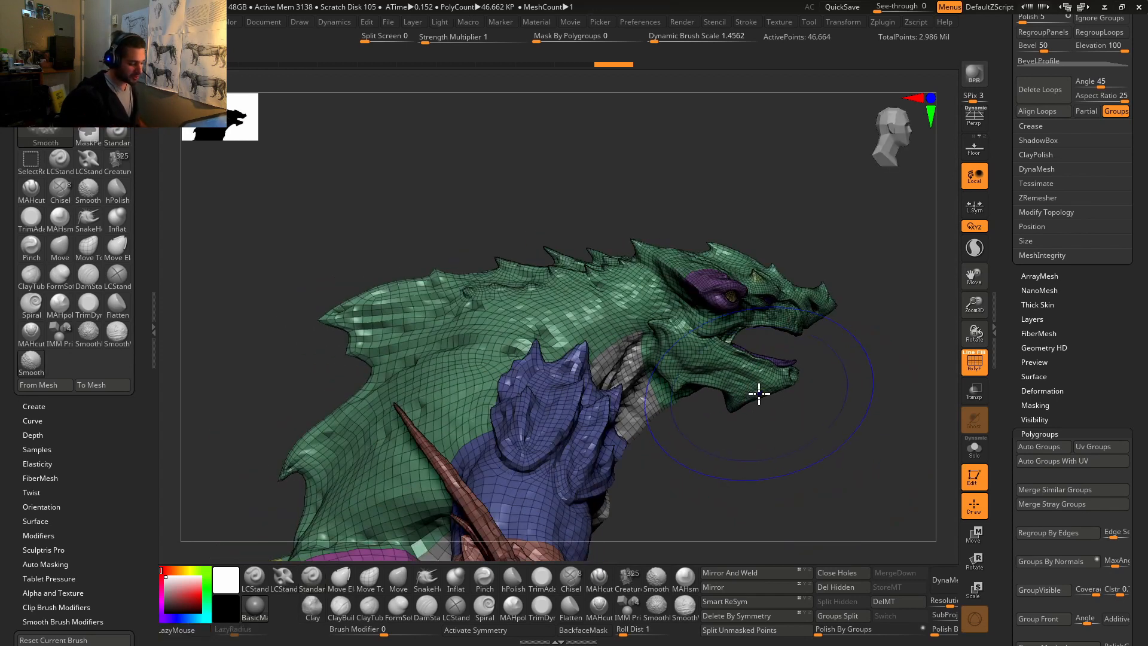
drag(828, 397, 770, 397)
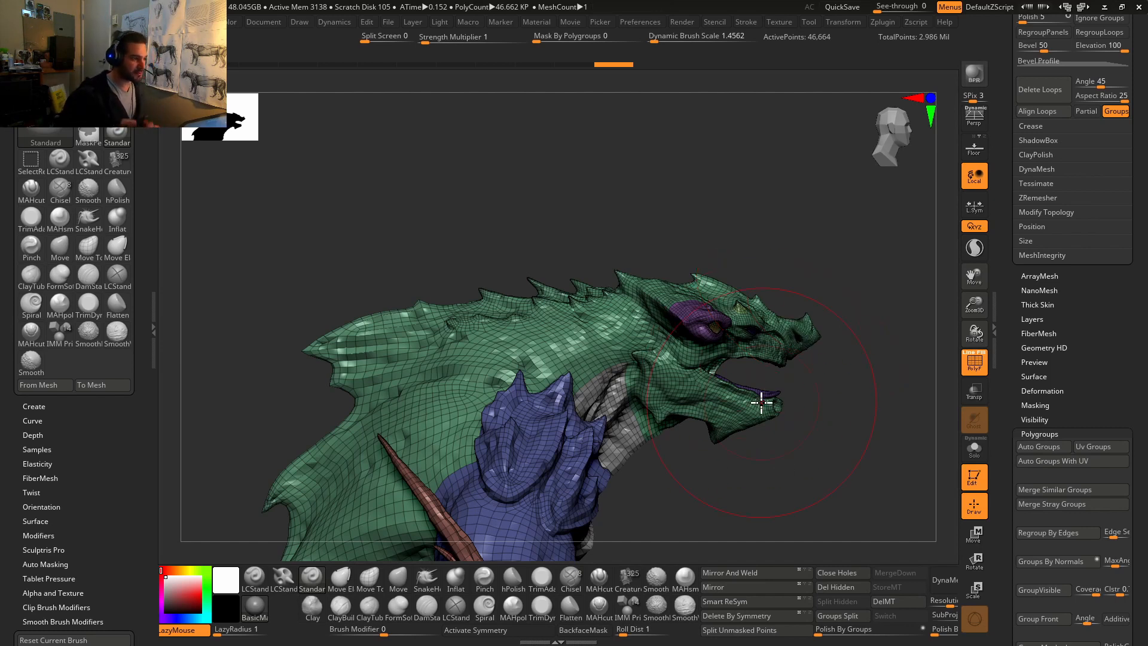
Step: Preview the body at subdivision level 4 and return it to level 1
mouse_move(766, 389)
right_down()
mouse_move(743, 385)
mouse_move(789, 389)
mouse_move(789, 377)
mouse_move(802, 411)
mouse_move(895, 315)
right_up()
key(space)
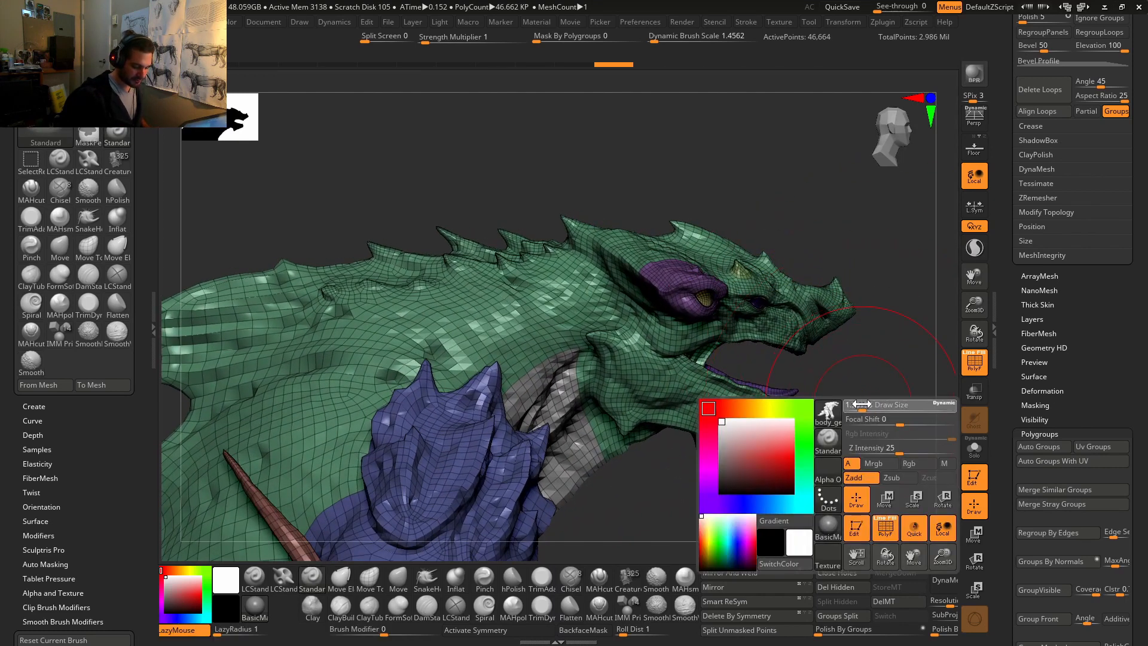
drag(1008, 239, 1009, 351)
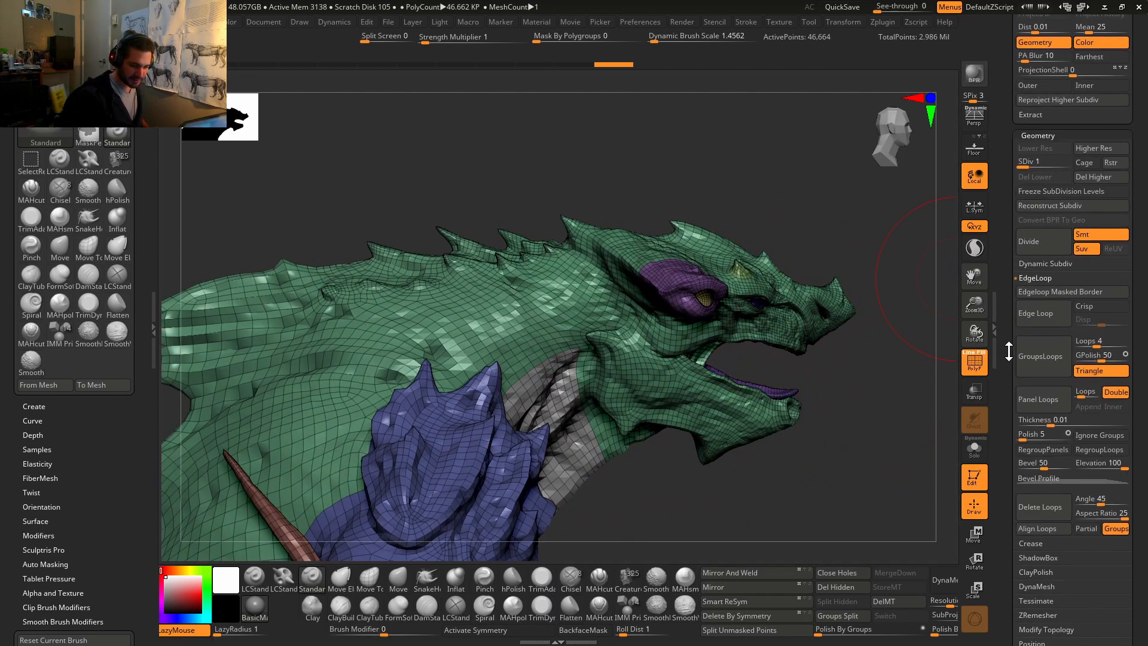
drag(1029, 162, 1067, 179)
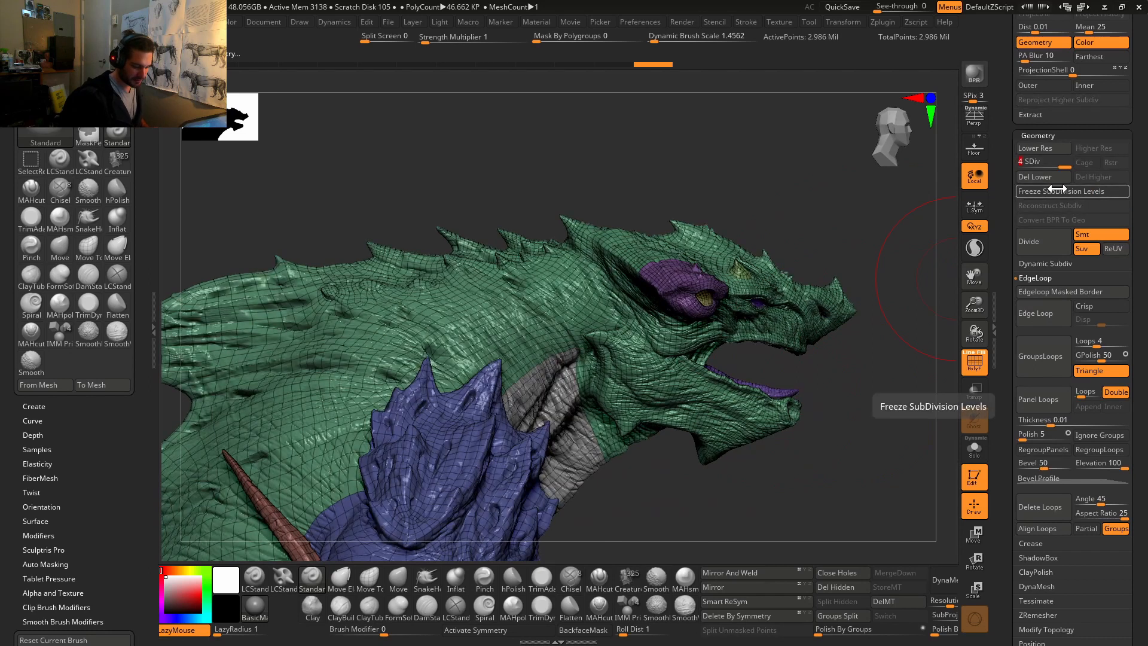
drag(1062, 165, 1016, 164)
Step: Isolate the head polygroup, invert the visibility, and hide the front part of the inner mouth and eye pieces with a rectangular selection
mouse_move(803, 417)
right_down()
mouse_move(787, 425)
mouse_move(793, 417)
right_up()
ctrl+shift+click(701, 402)
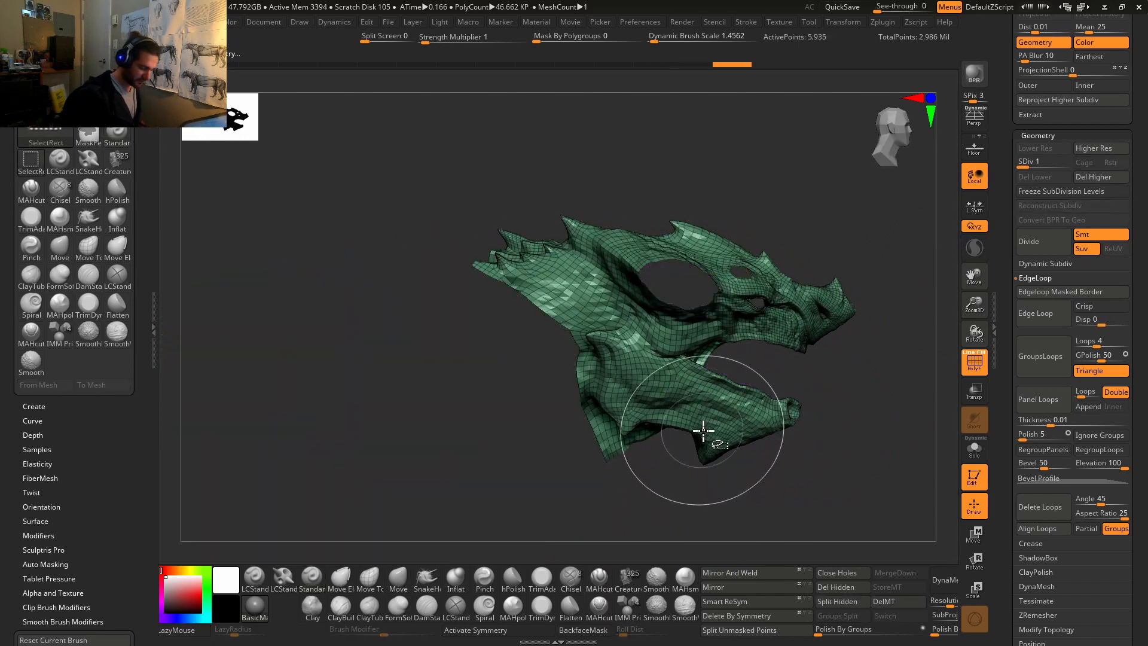
mouse_move(701, 430)
right_down()
mouse_move(760, 416)
mouse_move(781, 418)
mouse_move(776, 428)
mouse_move(823, 364)
right_up()
ctrl+shift+click(763, 412)
ctrl+shift+drag(874, 265, 710, 457)
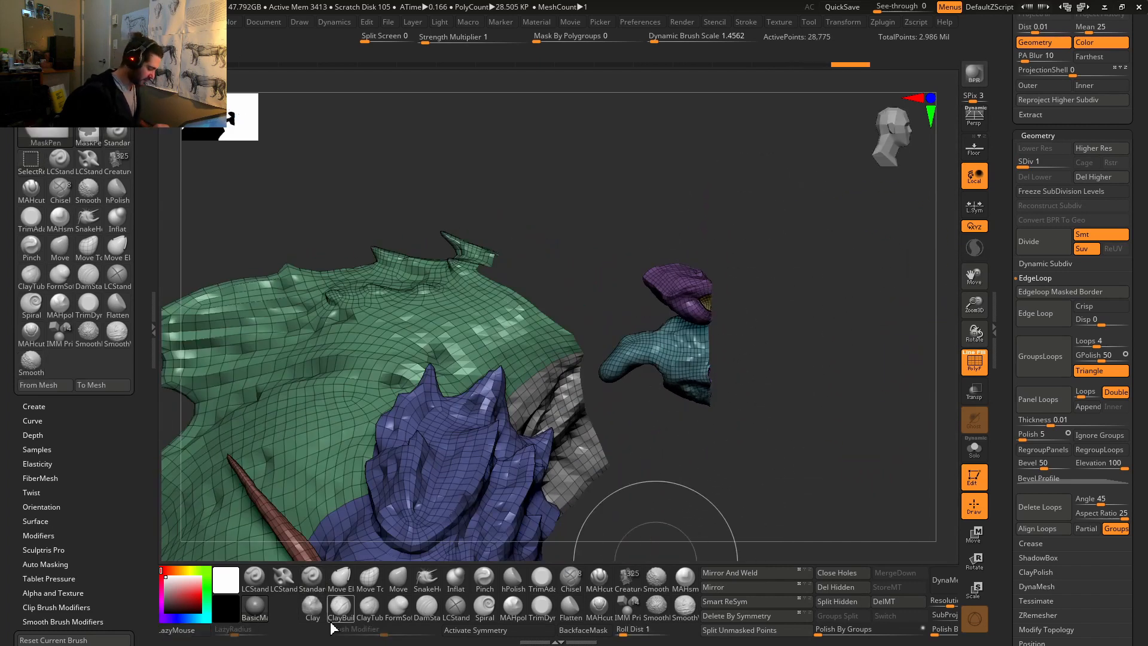
Step: Switch the visibility selection to SelectLasso and hide the torso and neck, leaving only the eye and inner mouth pieces
drag(303, 631, 754, 590)
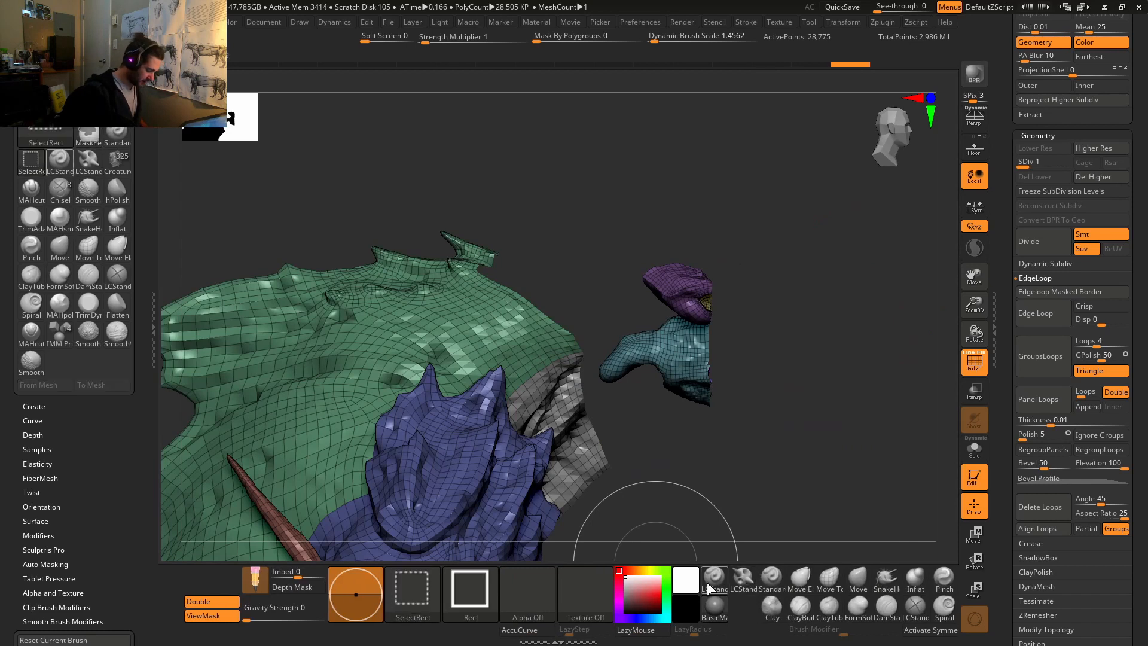
click(412, 591)
click(333, 504)
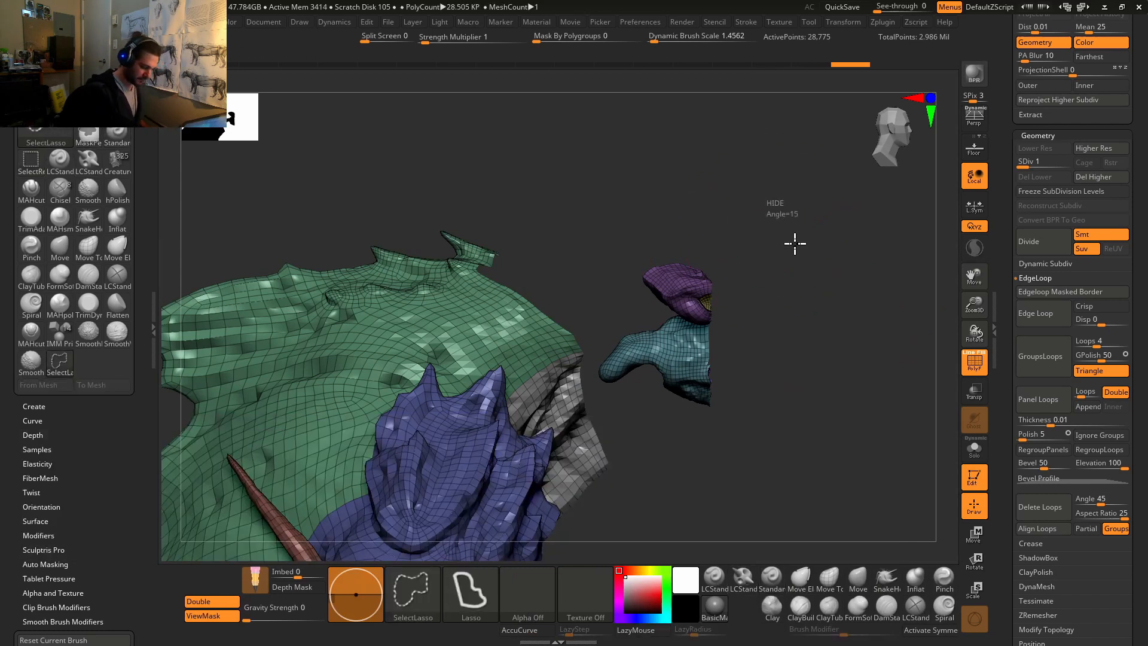
mouse_move(753, 210)
ctrl+shift+mouse_down()
mouse_move(607, 405)
mouse_move(594, 320)
mouse_move(598, 174)
ctrl+shift+mouse_up()
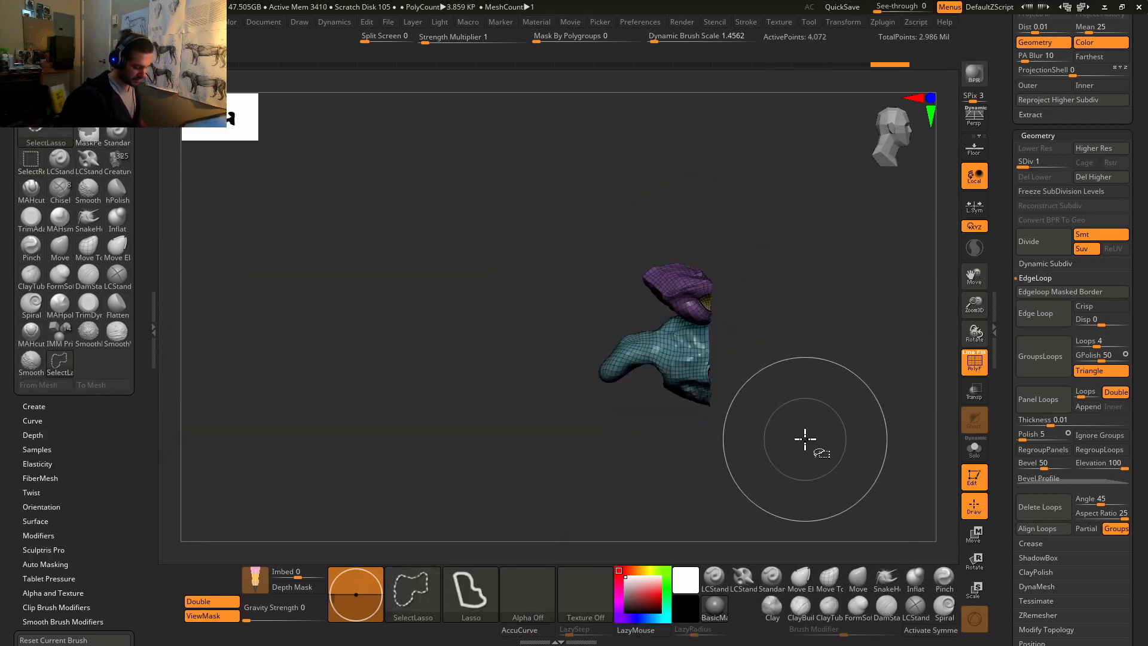
Step: Show only the complete head with its eyes and inner mouth and assign it a single polygroup
ctrl+shift+click(783, 340)
mouse_move(782, 238)
ctrl+shift+mouse_down()
mouse_move(807, 343)
mouse_move(596, 392)
mouse_move(705, 167)
mouse_move(778, 239)
ctrl+shift+mouse_up()
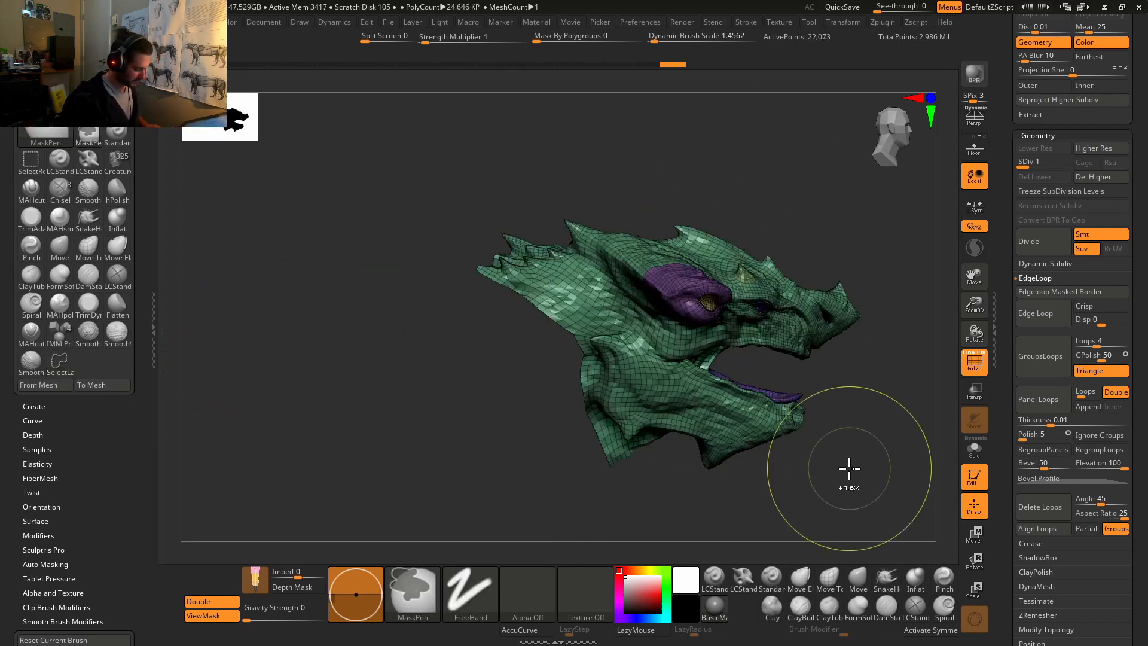
key(ctrl+w)
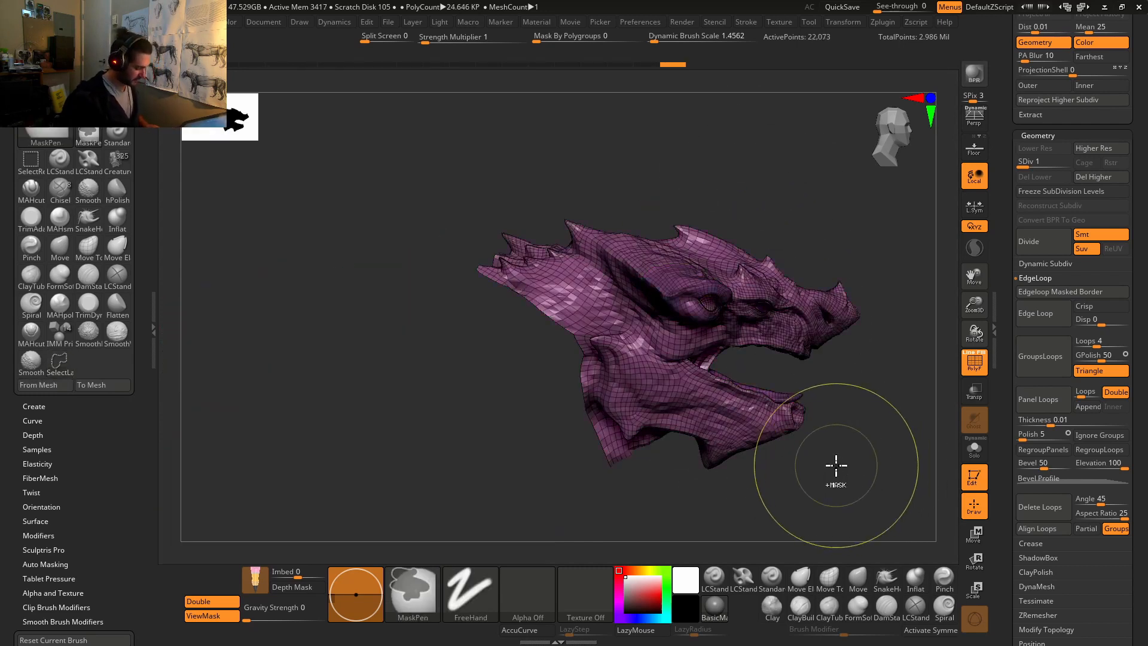
mouse_move(752, 388)
right_down()
mouse_move(735, 384)
mouse_move(751, 390)
right_up()
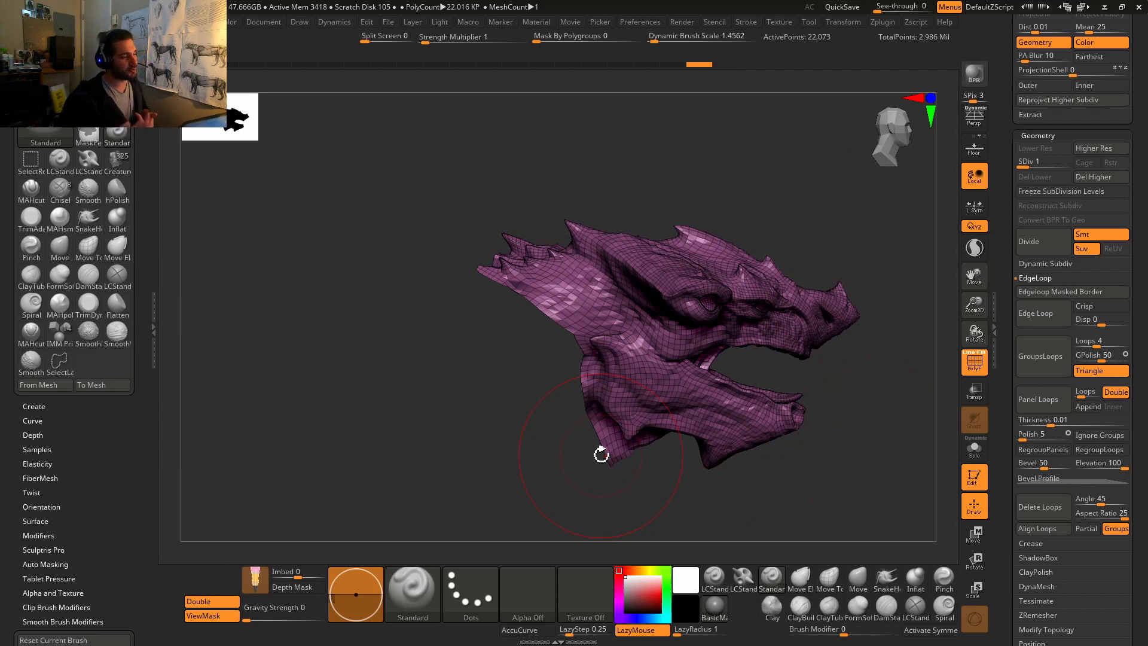
Step: Invert visibility to the rest of the body, assign it one polygroup, and restore the full mesh
right_drag(601, 454, 661, 425)
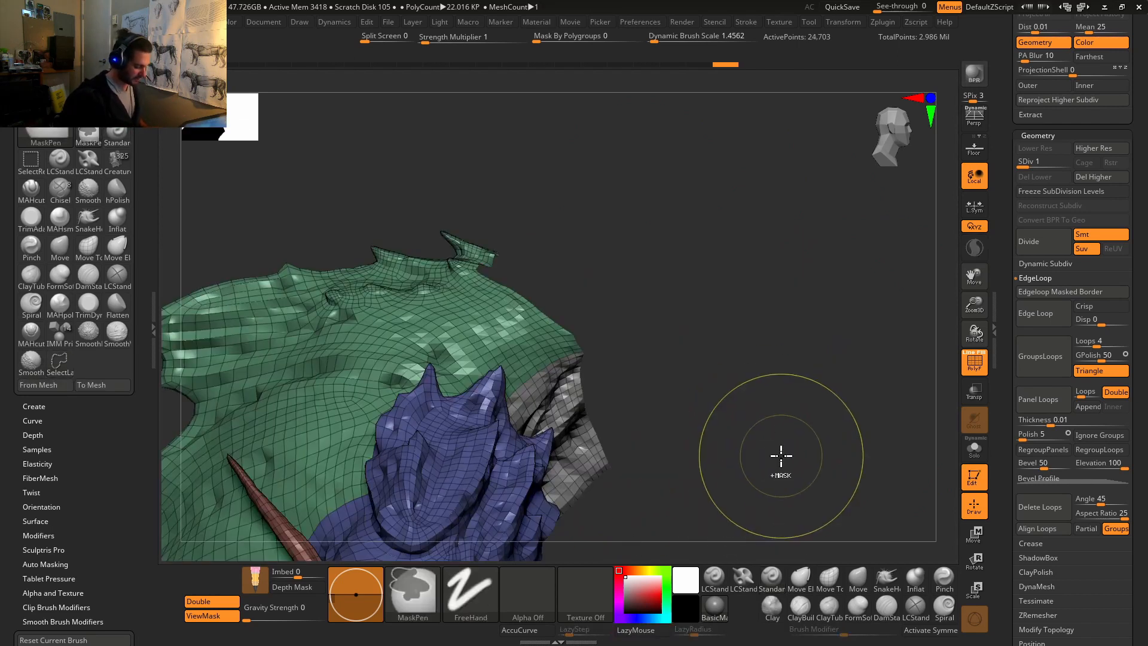
mouse_move(771, 424)
mouse_down()
mouse_move(759, 402)
mouse_move(775, 449)
mouse_move(765, 356)
mouse_move(715, 364)
mouse_up()
mouse_move(814, 304)
mouse_down()
mouse_move(761, 261)
mouse_move(799, 285)
mouse_move(800, 303)
mouse_up()
key(ctrl+shift)
ctrl+shift+click(744, 389)
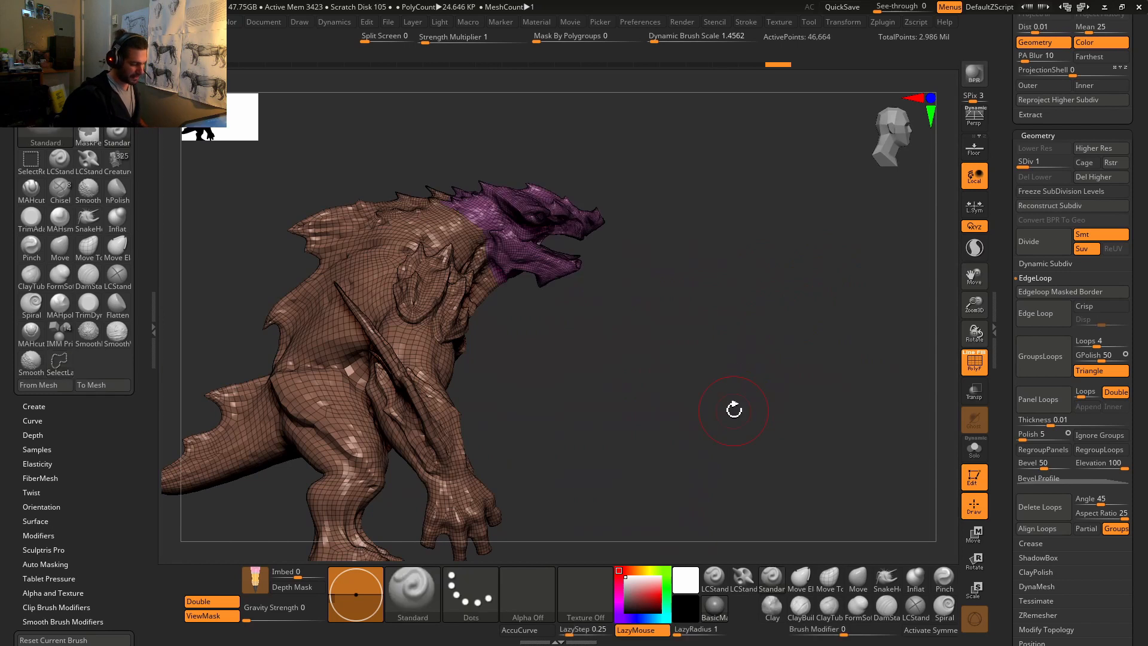
mouse_move(735, 411)
mouse_down()
mouse_move(813, 431)
mouse_move(834, 453)
mouse_up()
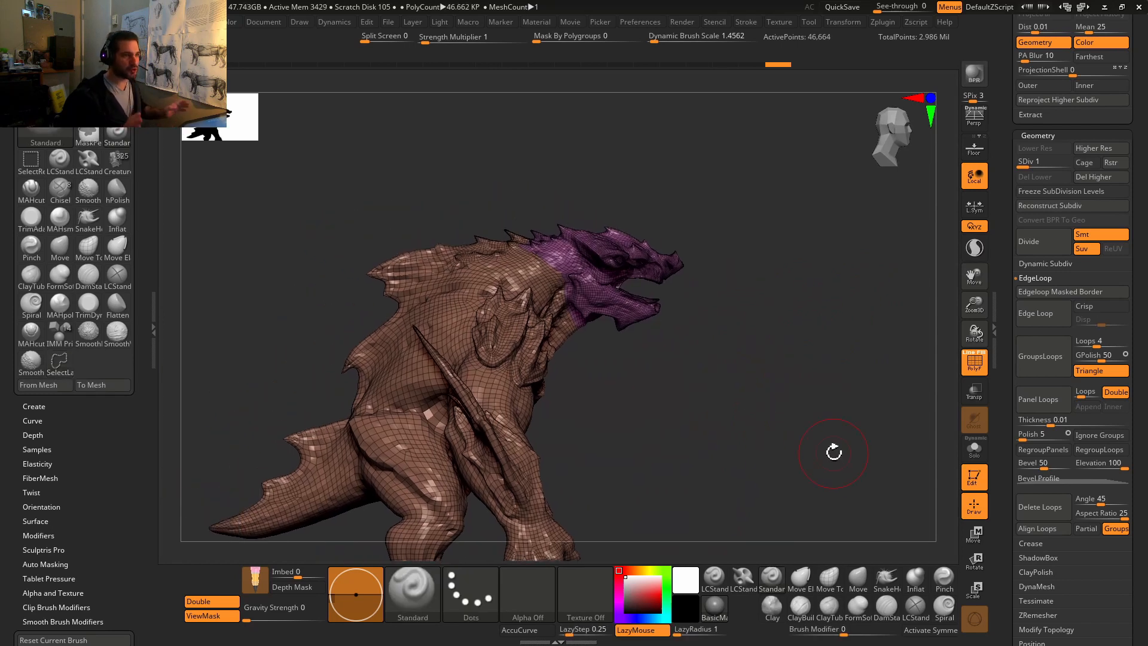
Step: Duplicate the body_geo subtool
mouse_move(1004, 253)
mouse_down()
mouse_move(1005, 508)
mouse_move(1006, 380)
mouse_up()
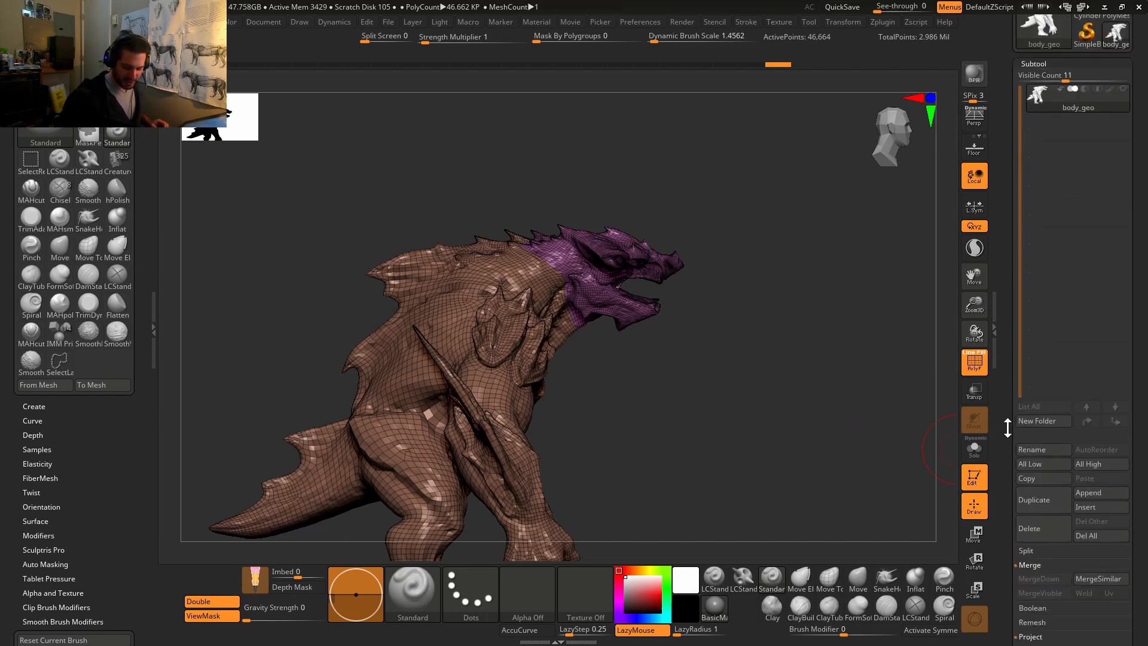
click(1040, 495)
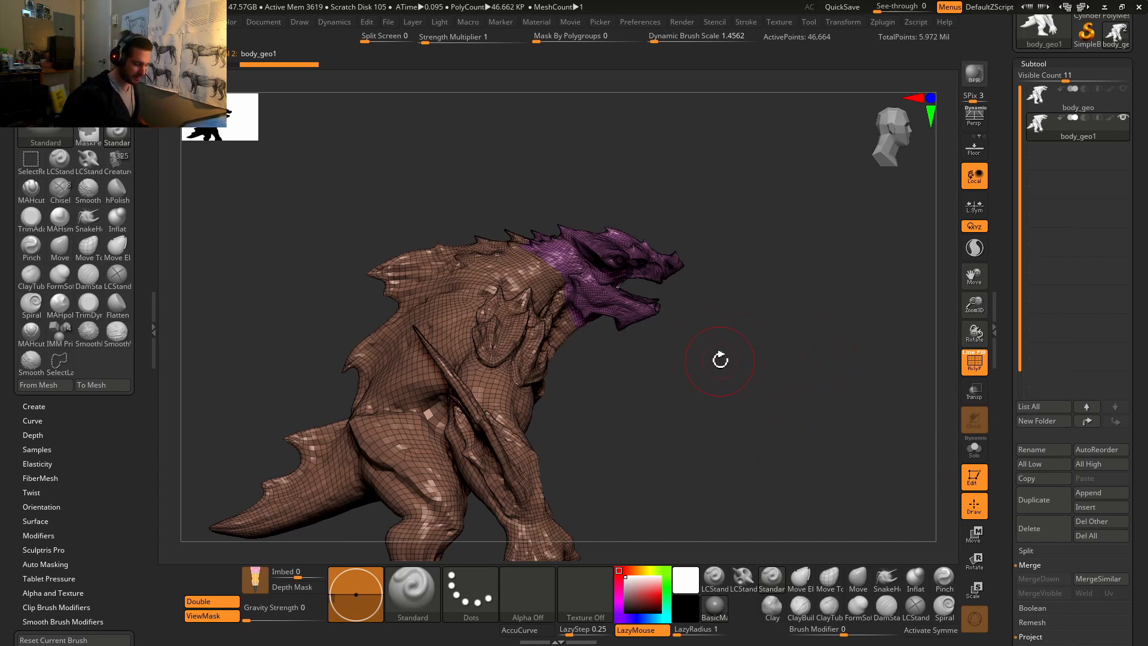
alt+drag(720, 359, 778, 420)
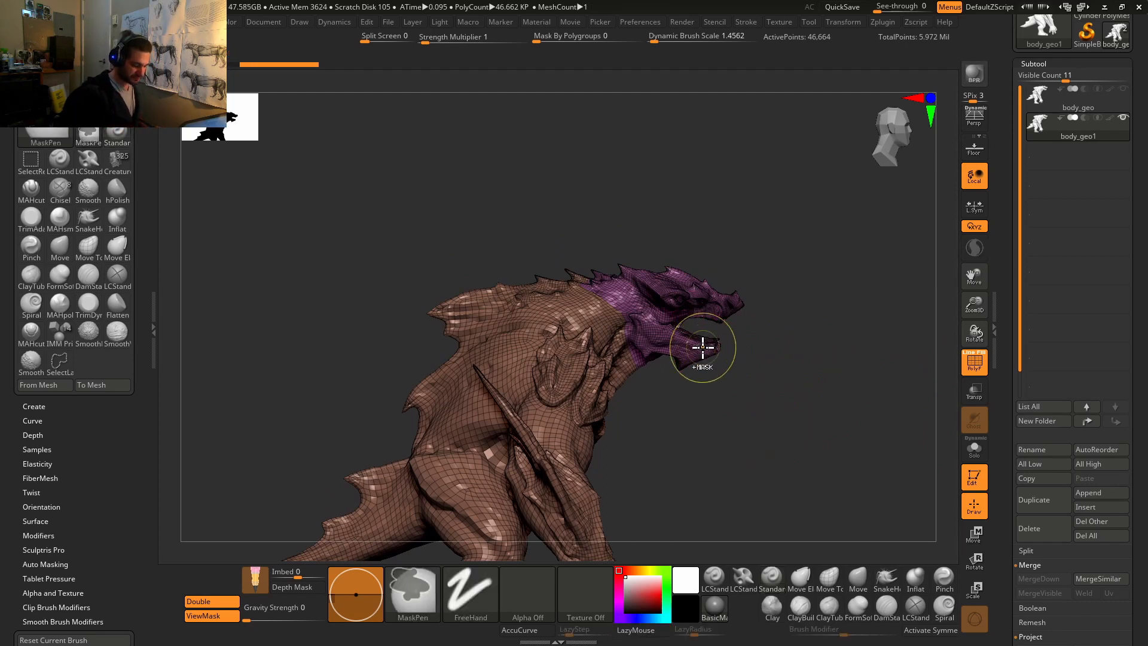
drag(789, 401, 783, 393)
Step: Split the body_geo1 duplicate into separate head and body subtools with Groups Split, accepting that it is not undoable
scroll(1010, 472, down, 5)
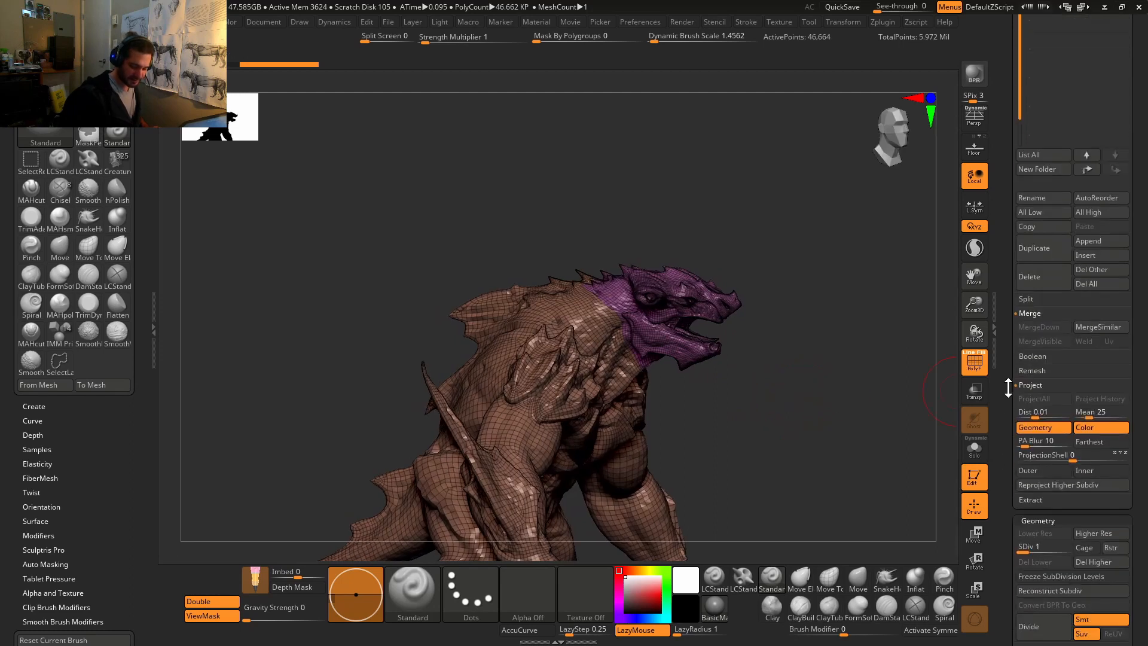
scroll(1006, 457, down, 2)
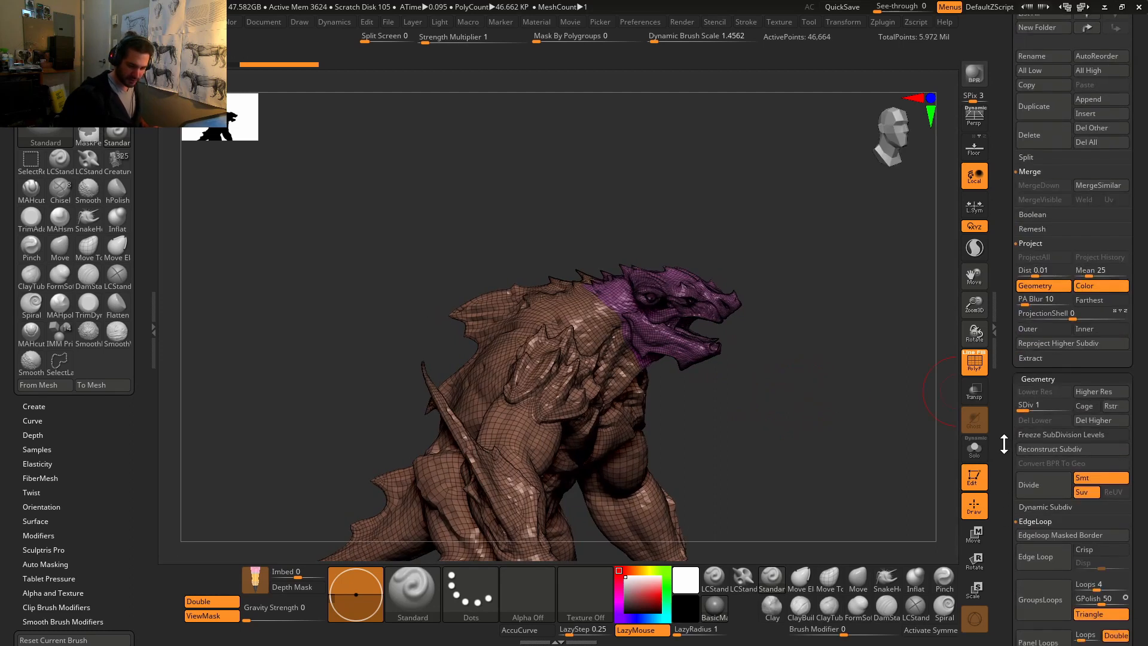
scroll(1003, 443, down, 3)
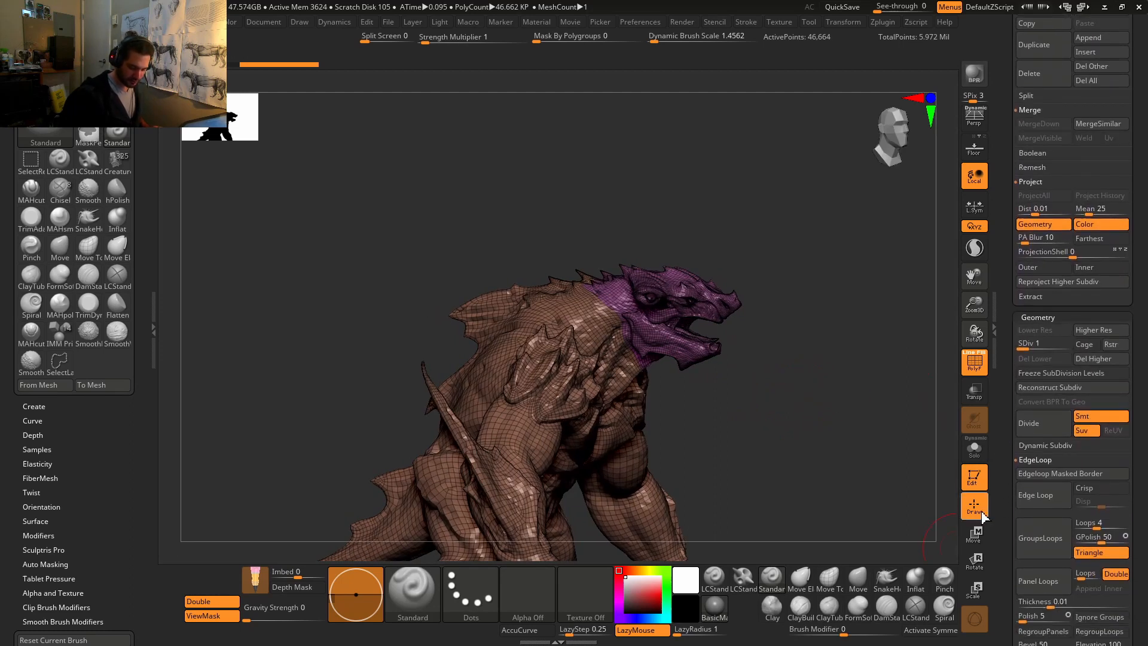
scroll(1009, 293, up, 8)
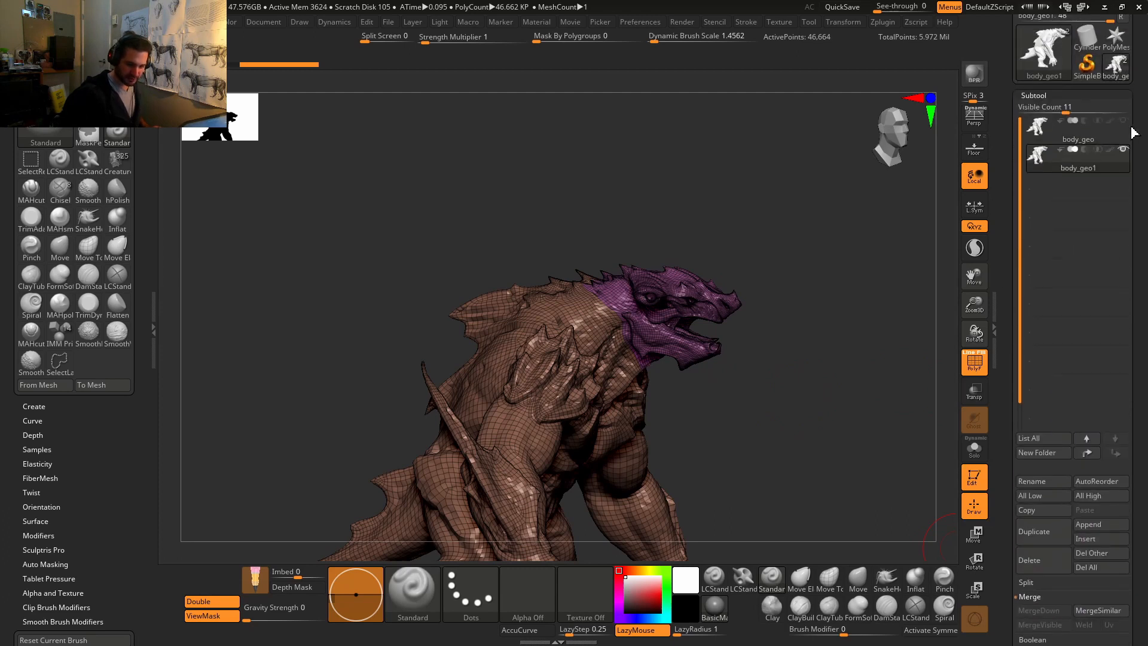
scroll(1005, 398, down, 2)
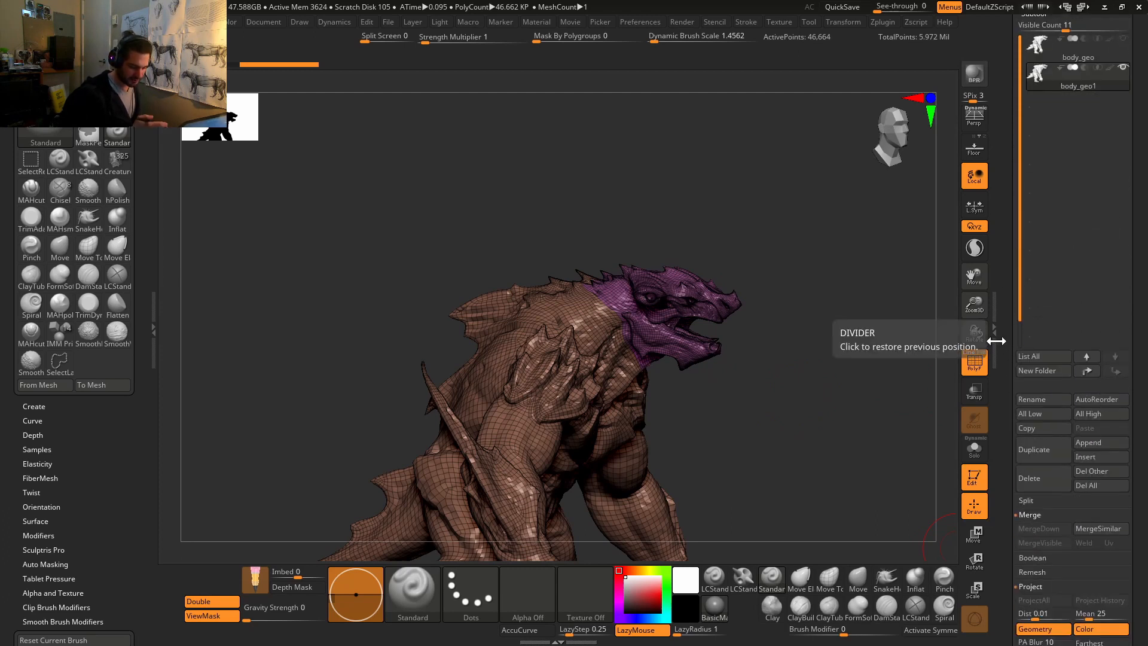
click(1021, 500)
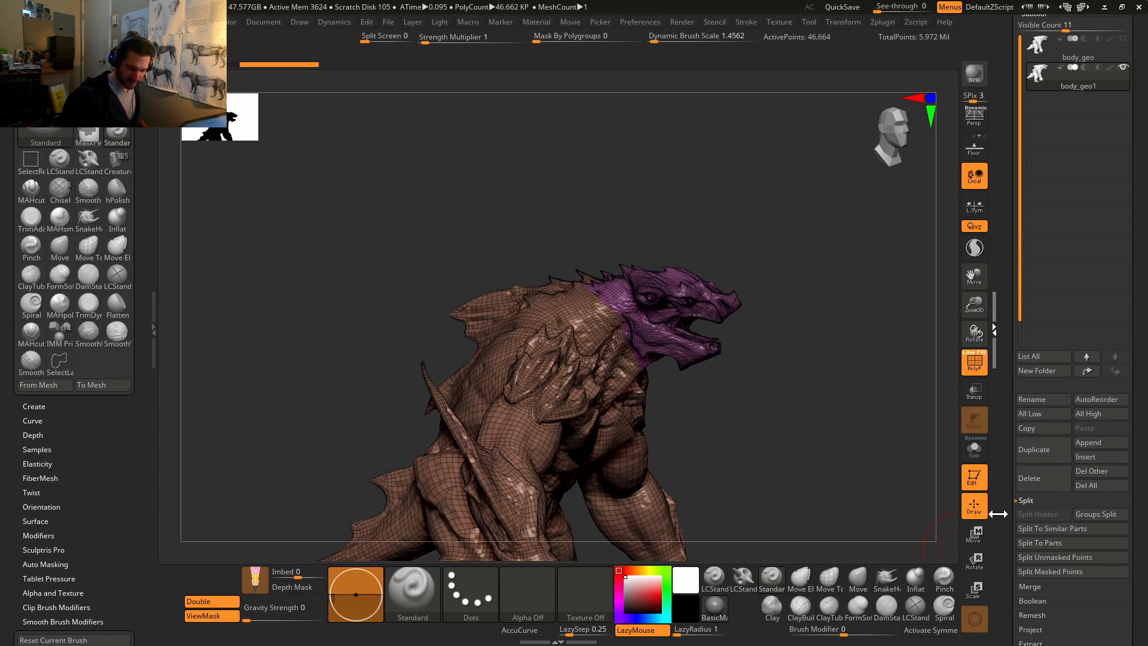
scroll(1016, 479, down, 3)
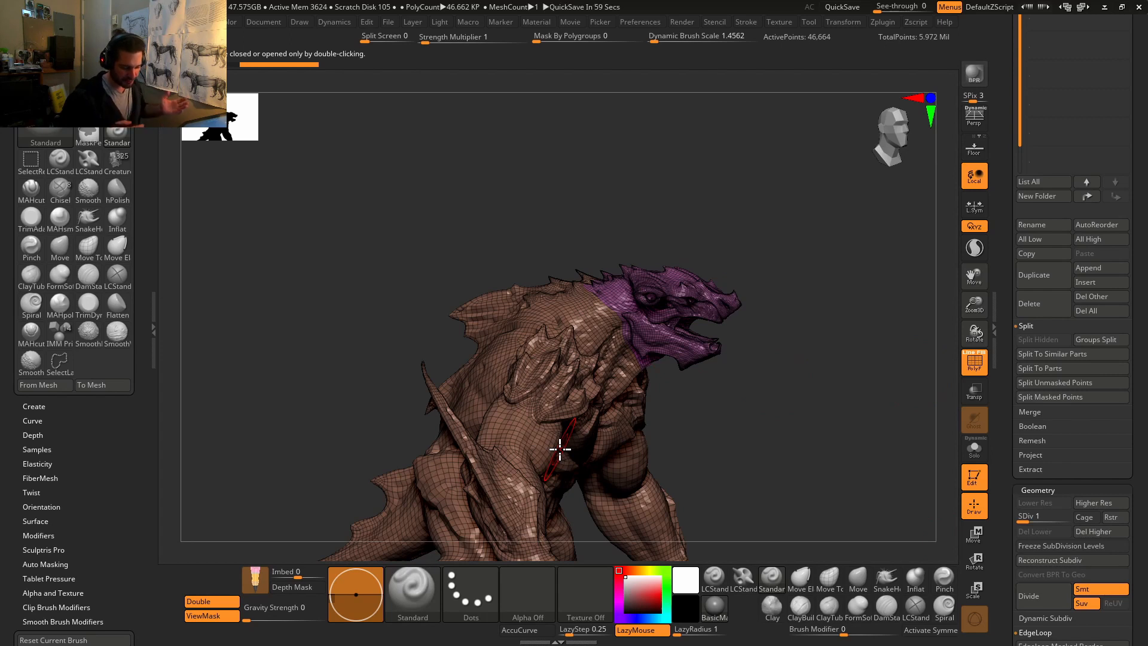
click(1102, 340)
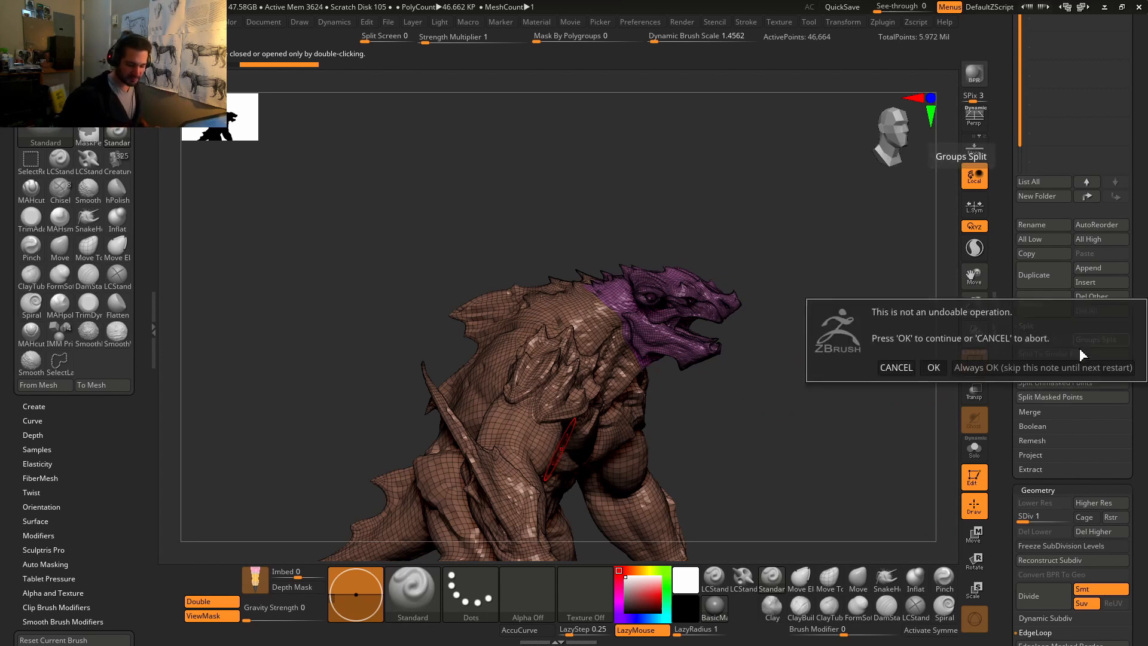
click(935, 367)
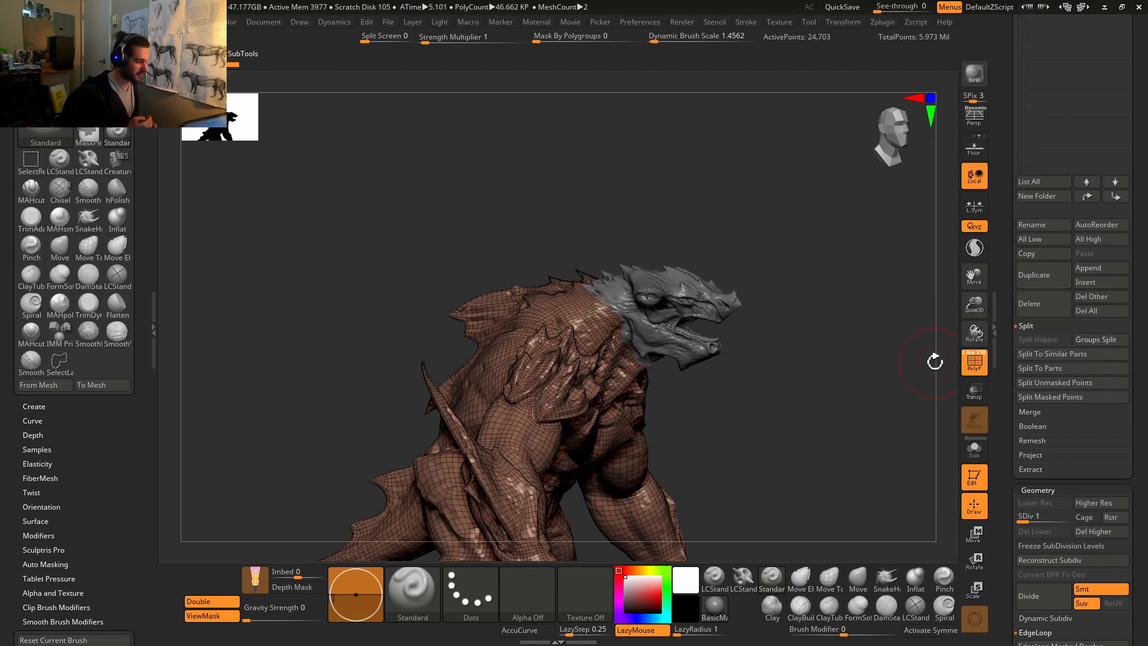
Step: Collapse the EdgeLoop options and open the Crease options in the split body's geometry settings
drag(1017, 258, 1020, 369)
drag(1007, 423, 1011, 303)
drag(1035, 397, 1012, 401)
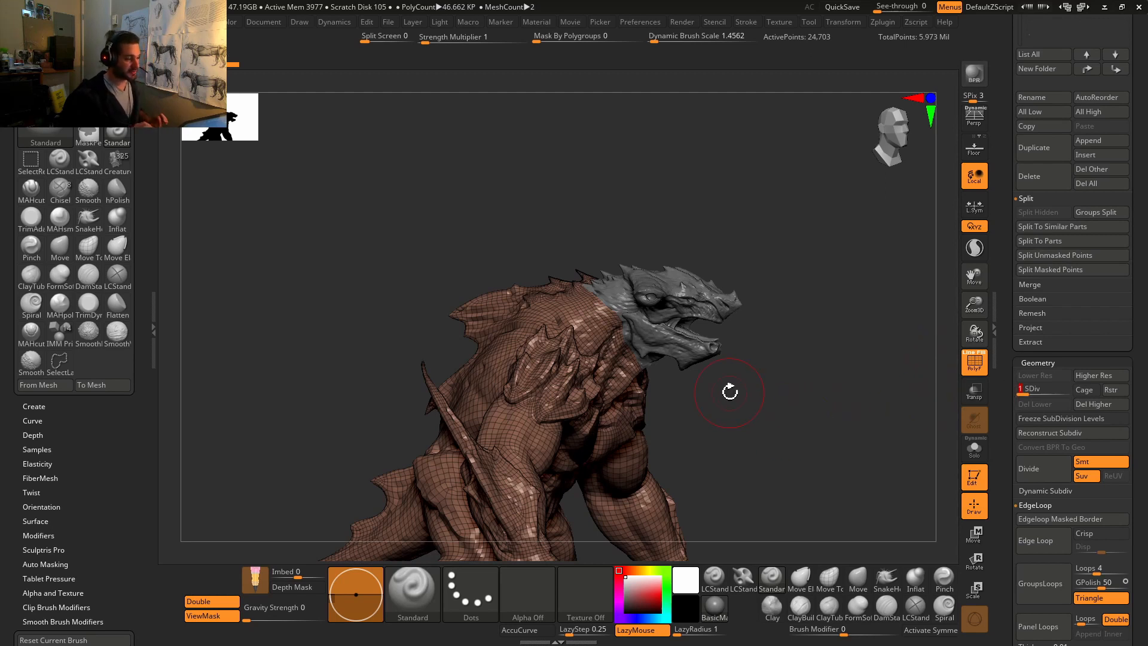
right_drag(746, 387, 754, 392)
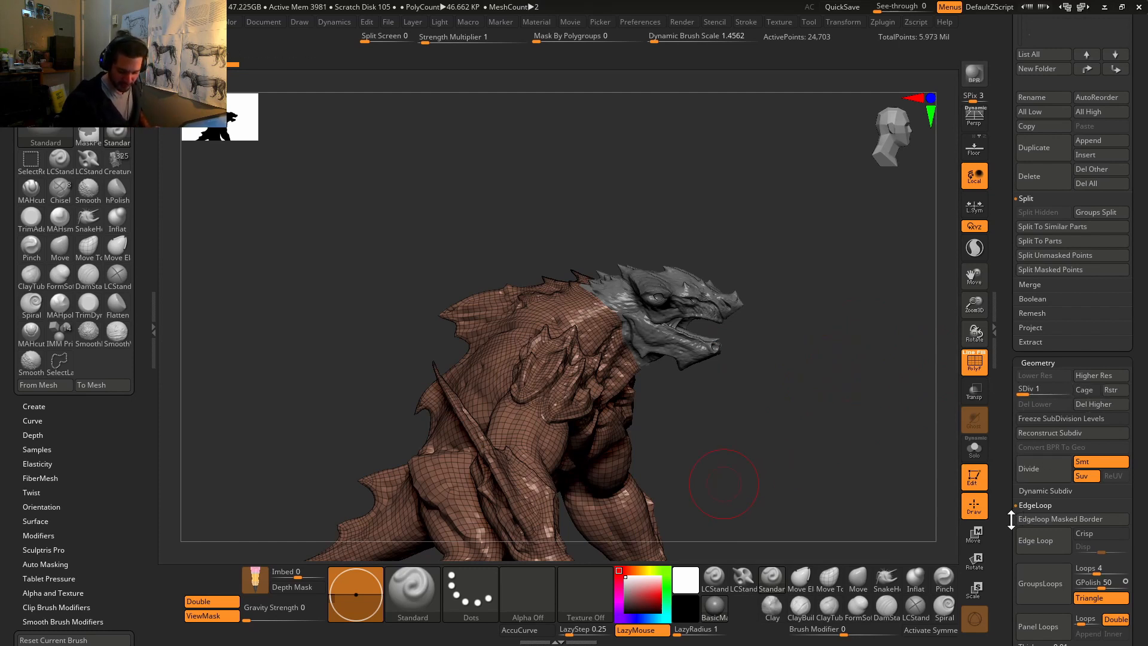
drag(1009, 527, 1000, 370)
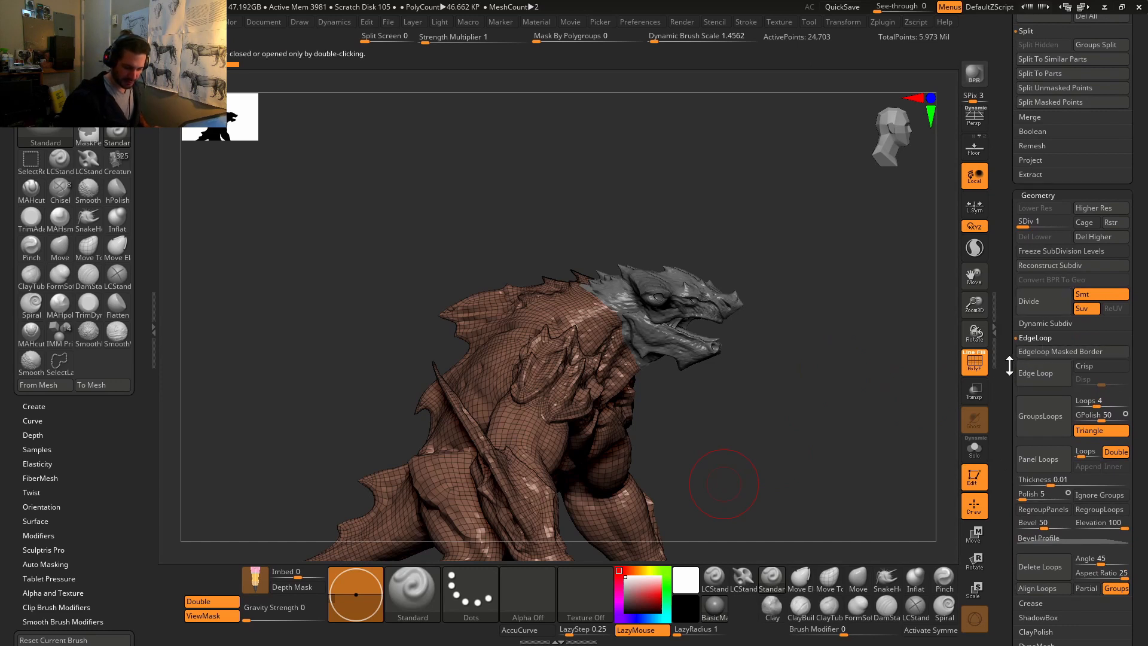
shift+click(1050, 338)
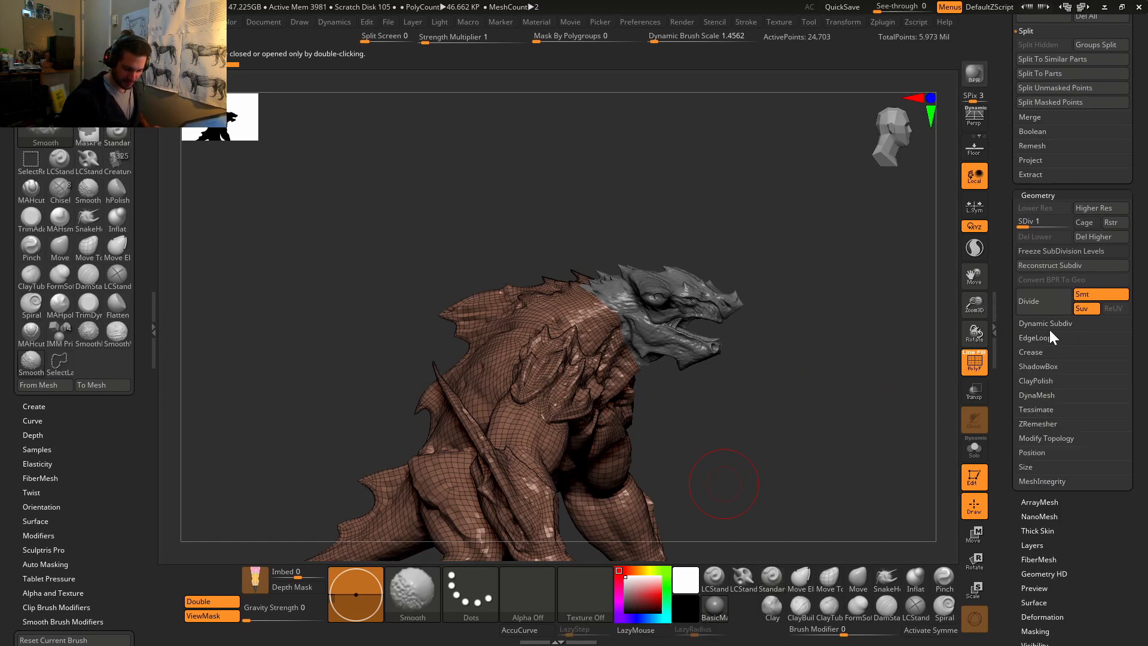
click(1051, 354)
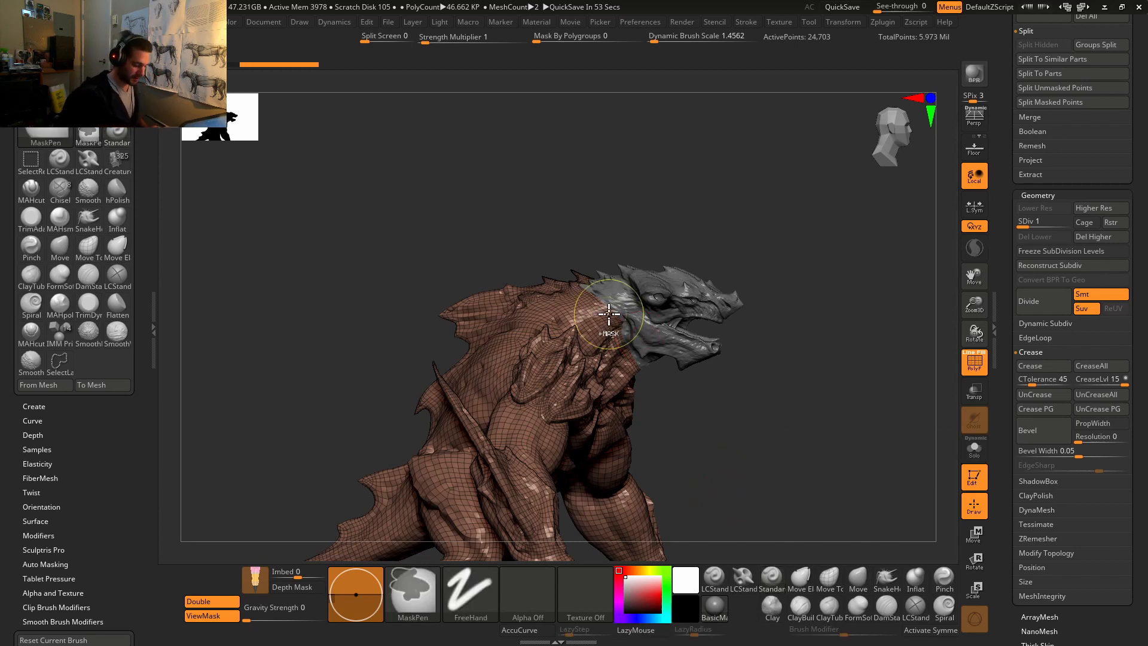
Step: Select the split head subtool, raise it to subdivision level 4, and divide it once more
ctrl+right_drag(608, 315, 765, 451)
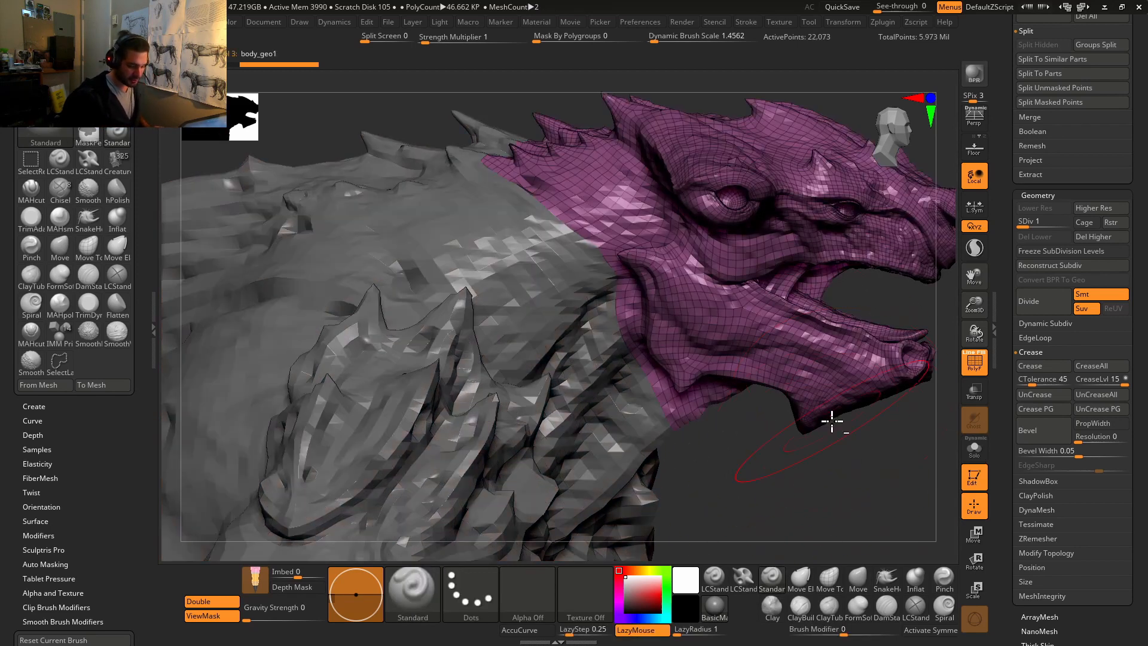
alt+click(843, 369)
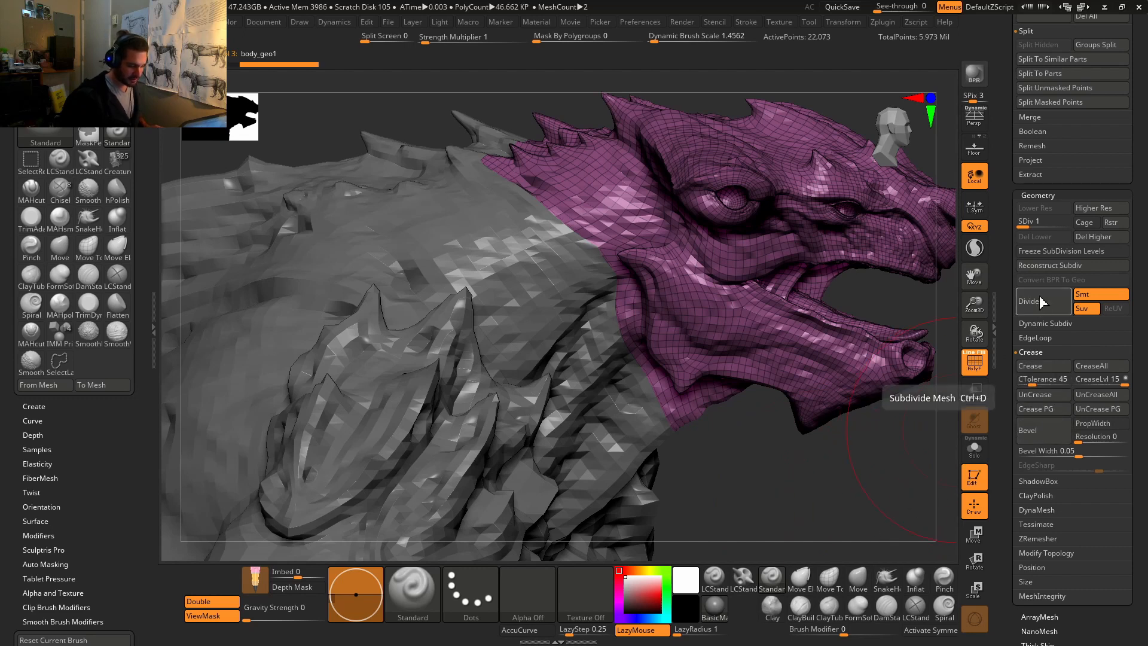
drag(1026, 226, 1067, 225)
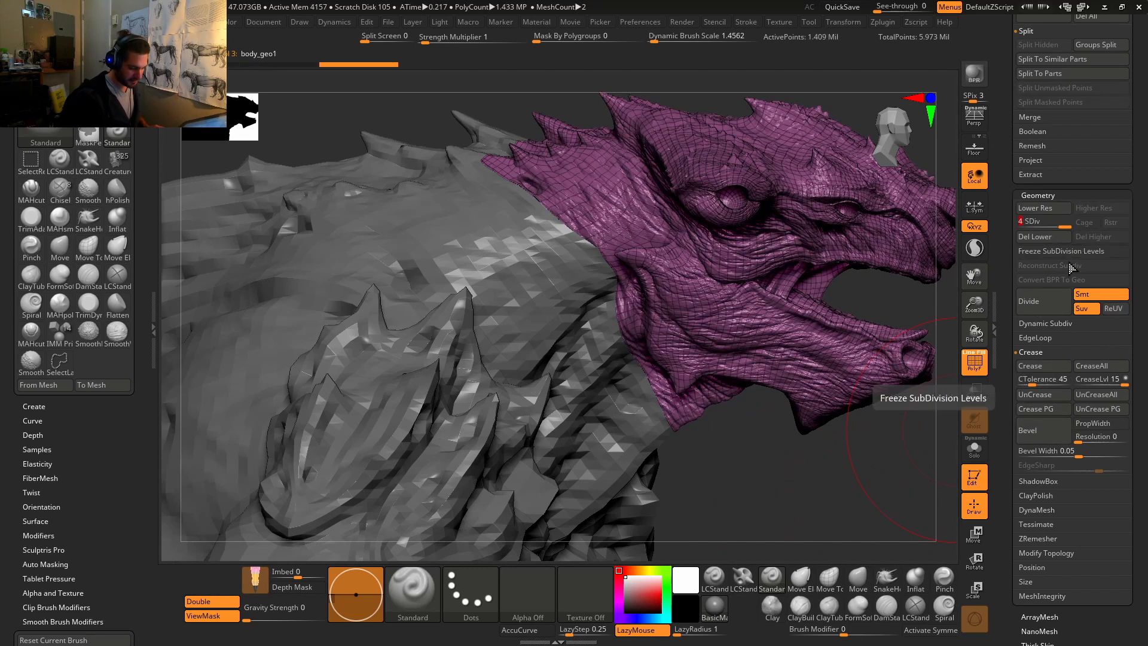
click(1040, 302)
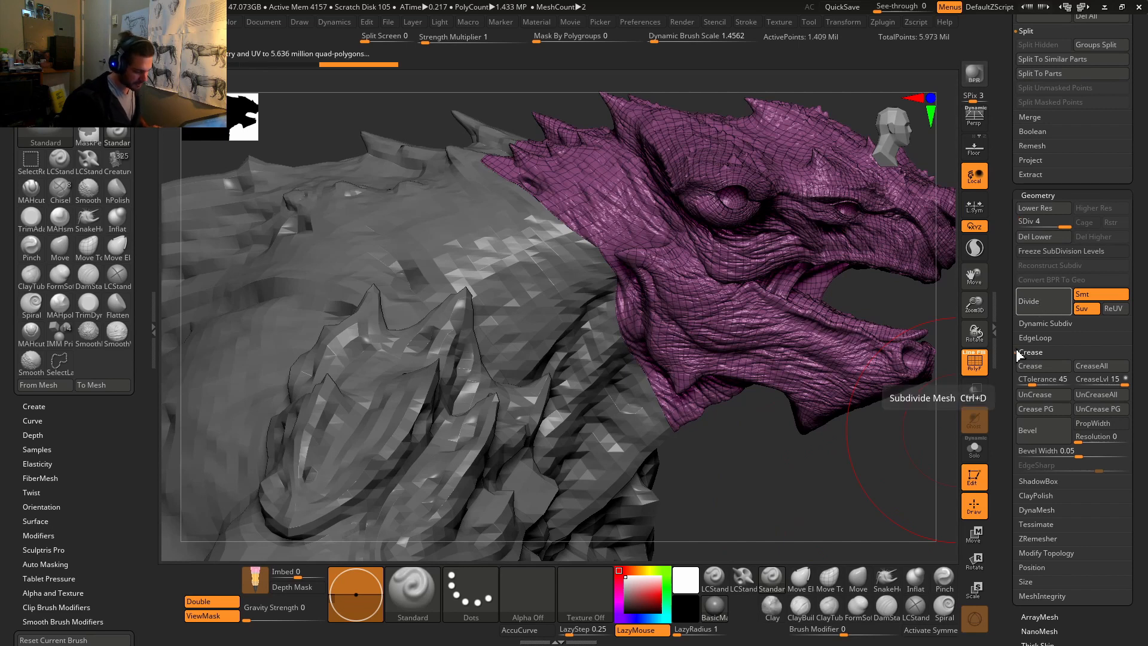
Step: Check the divided surface around the jaw and neck, and undo the head's last subdivision
ctrl+right_drag(634, 300, 742, 476)
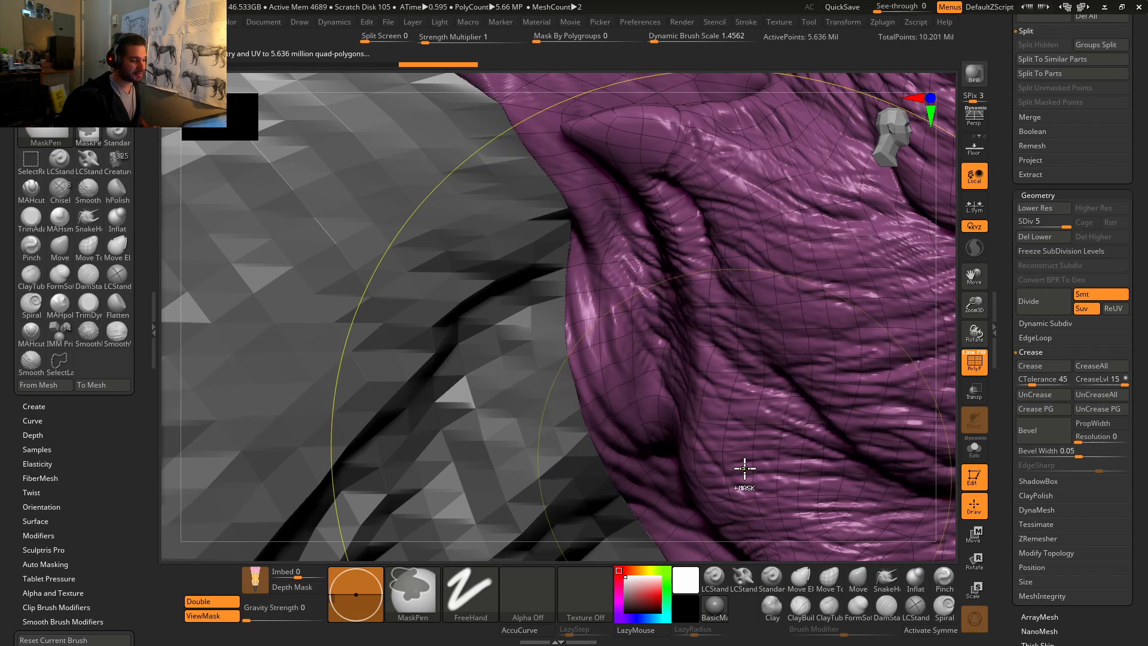
key(shift+d)
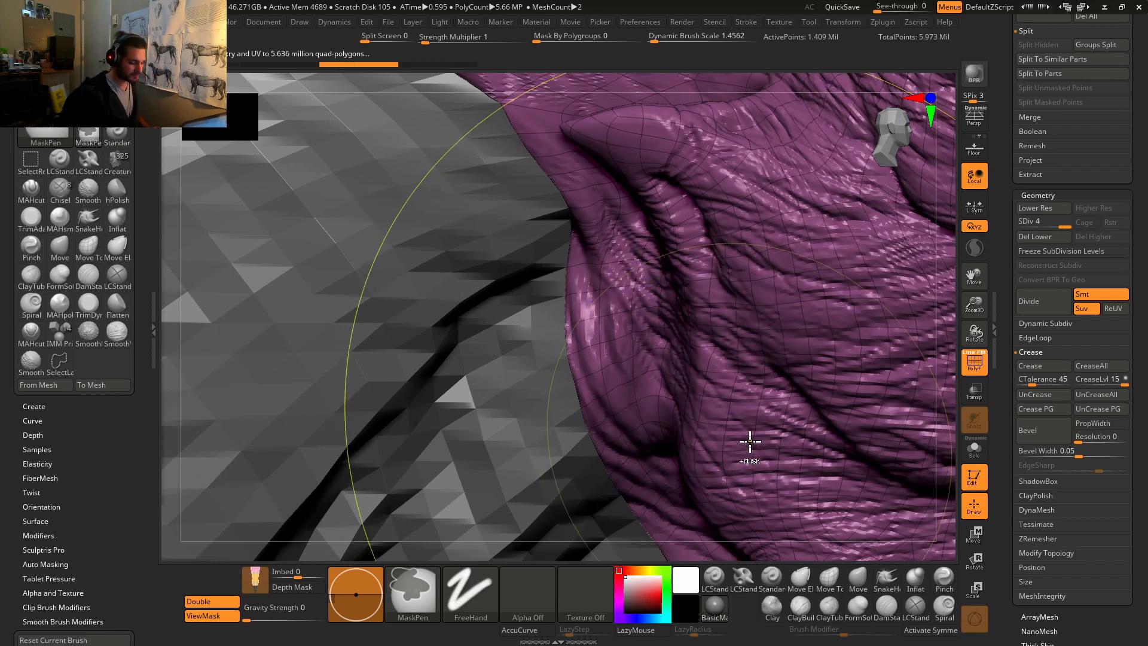
ctrl+right_drag(795, 436, 684, 261)
alt+right_drag(853, 473, 754, 448)
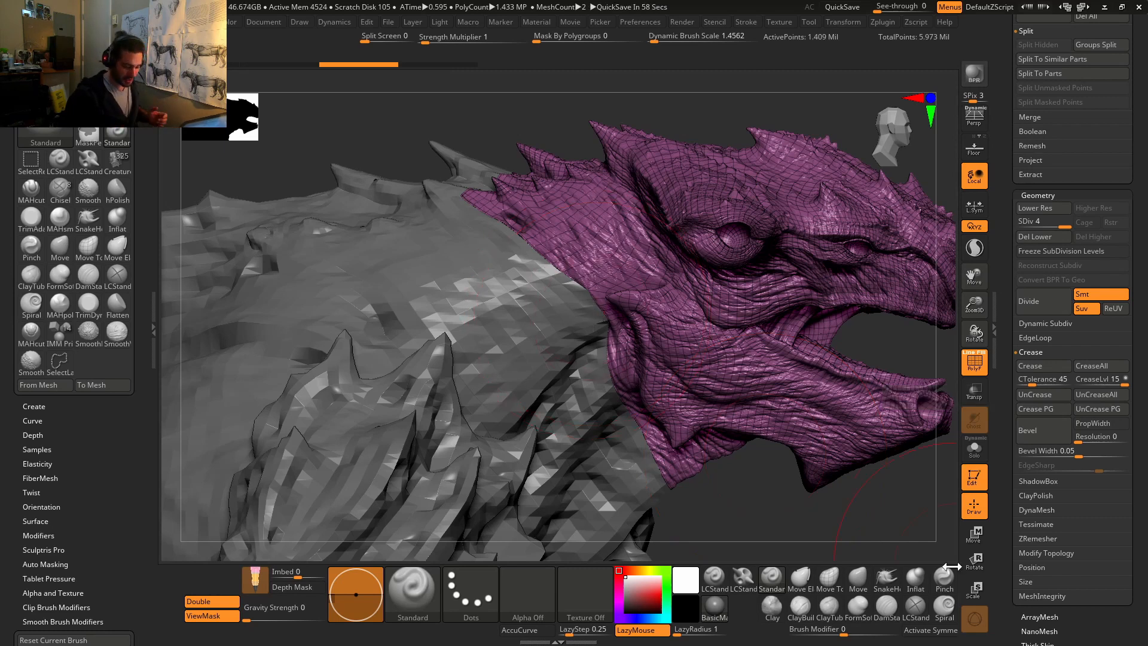
Step: Try pulling the head's neck edge behind the jaw with the Move brush, and undo those strokes
click(855, 583)
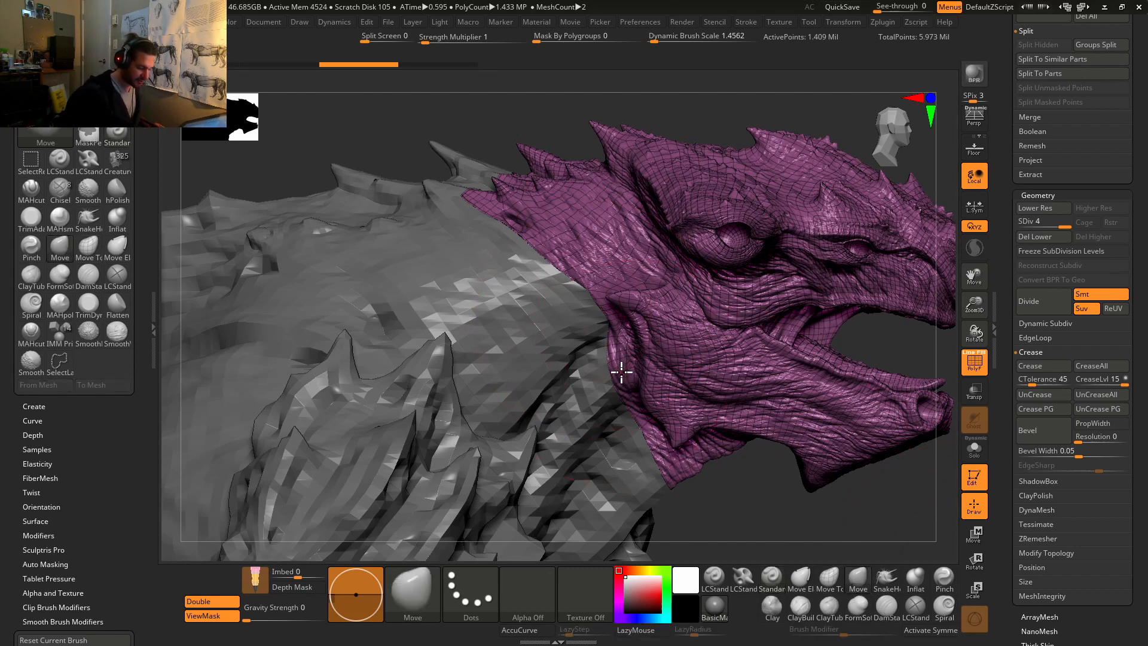
drag(620, 375, 652, 371)
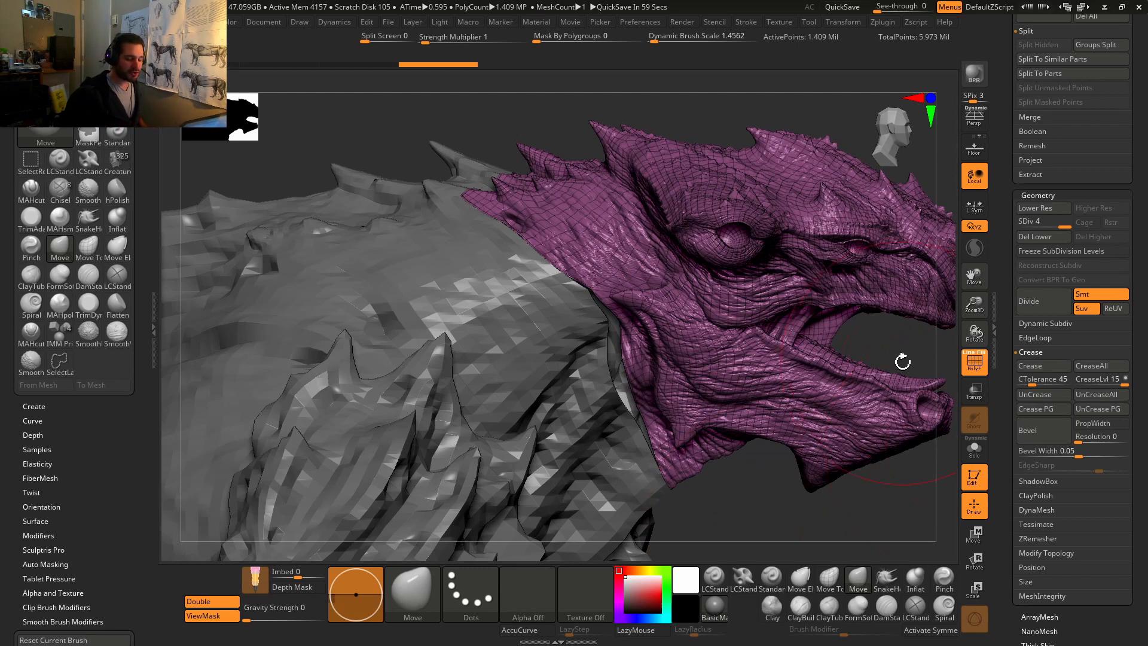
key(ctrl+z)
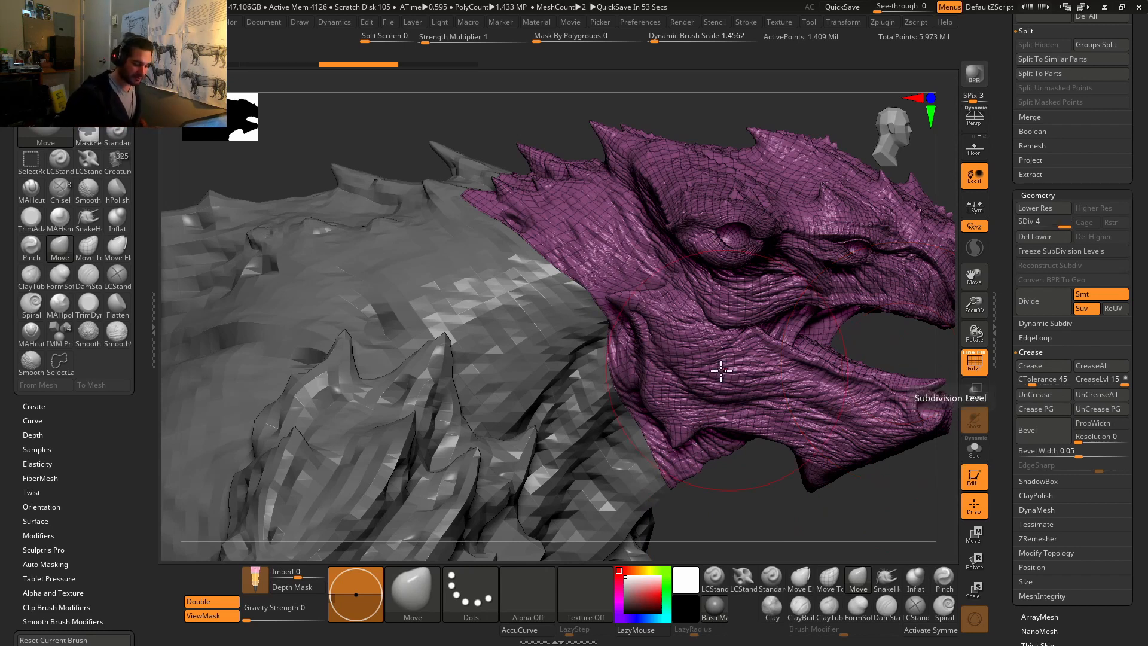
drag(634, 378, 655, 371)
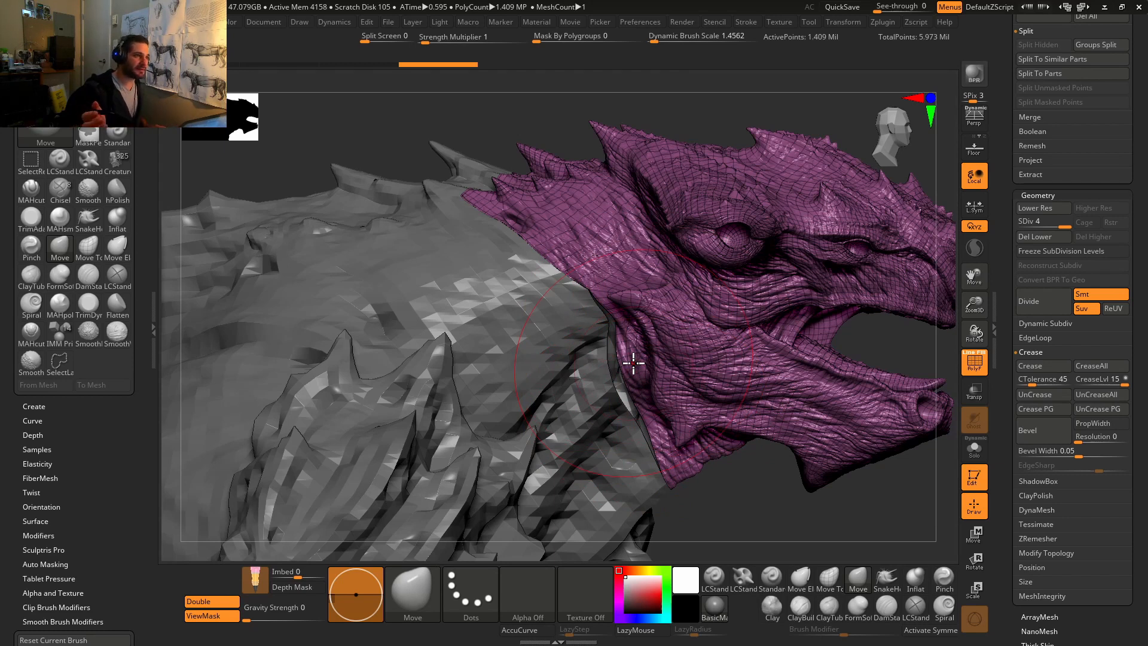
drag(632, 363, 622, 371)
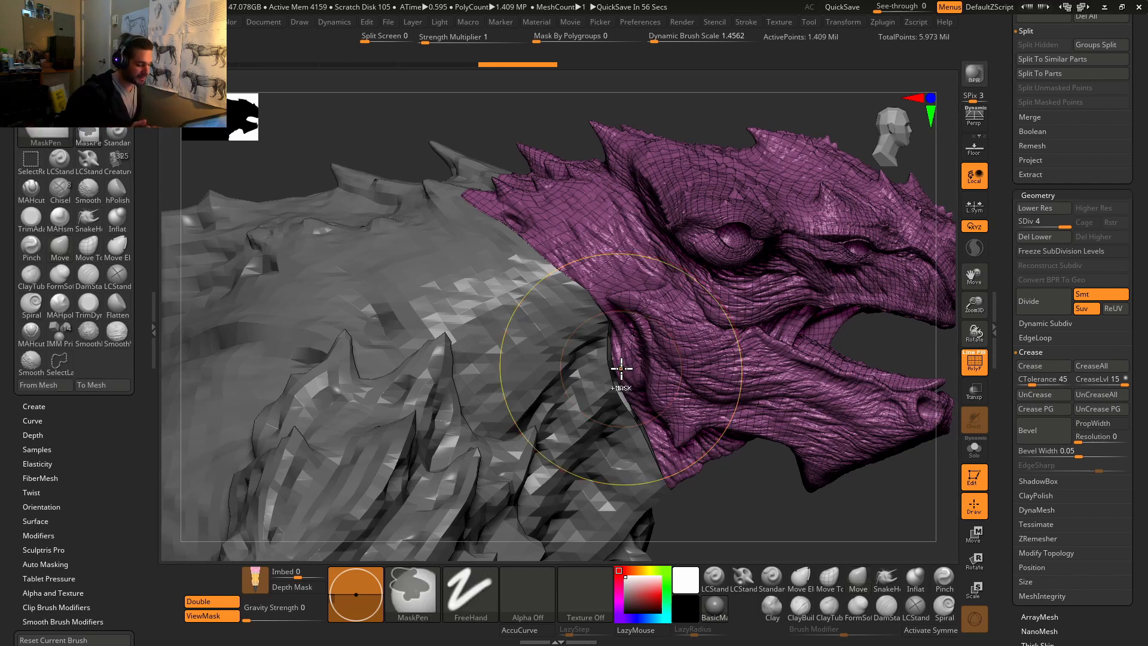
key(ctrl+z)
key(ctrl+z)
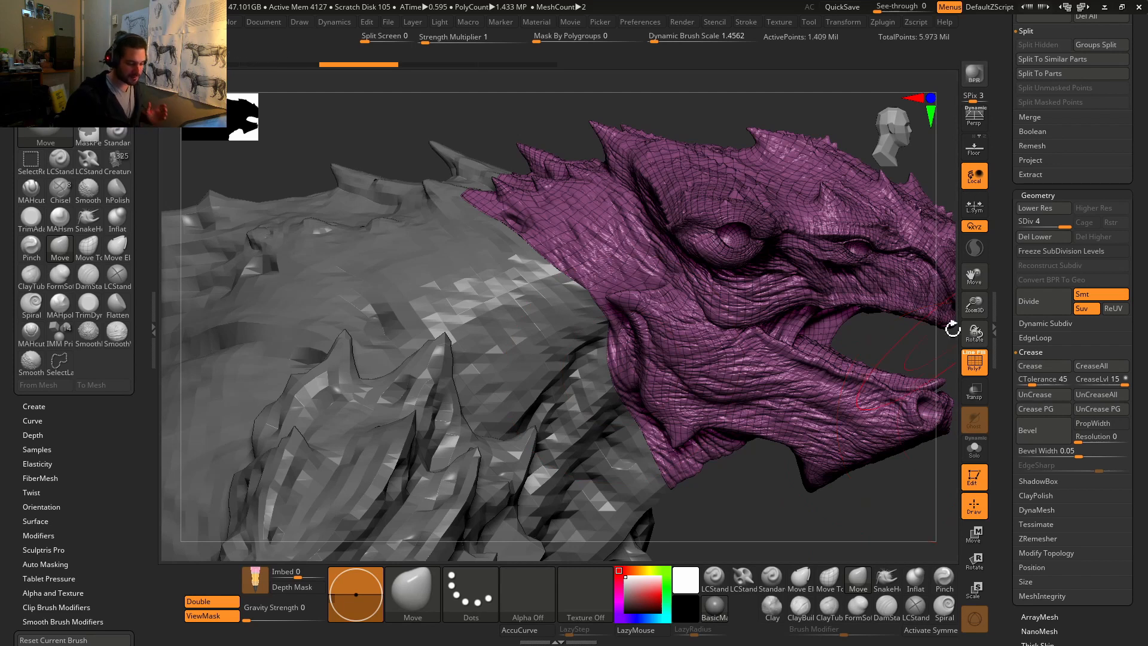
Step: Store a morph target for the head and export the head mesh as a high-resolution backup
drag(999, 499, 1015, 366)
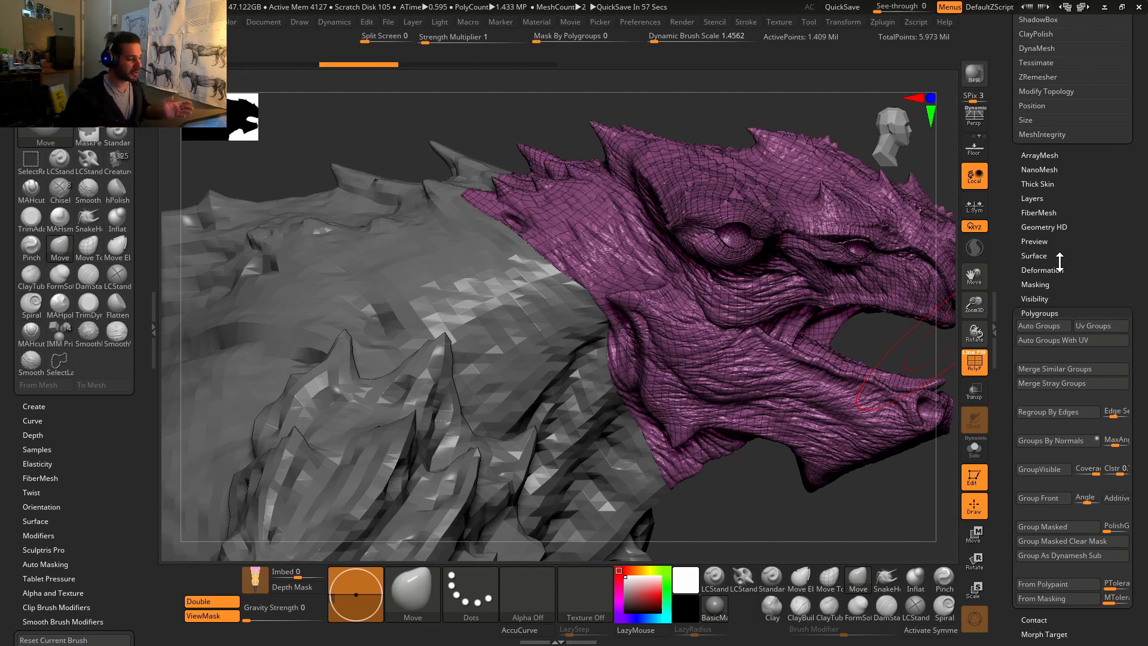
drag(1008, 418, 1012, 318)
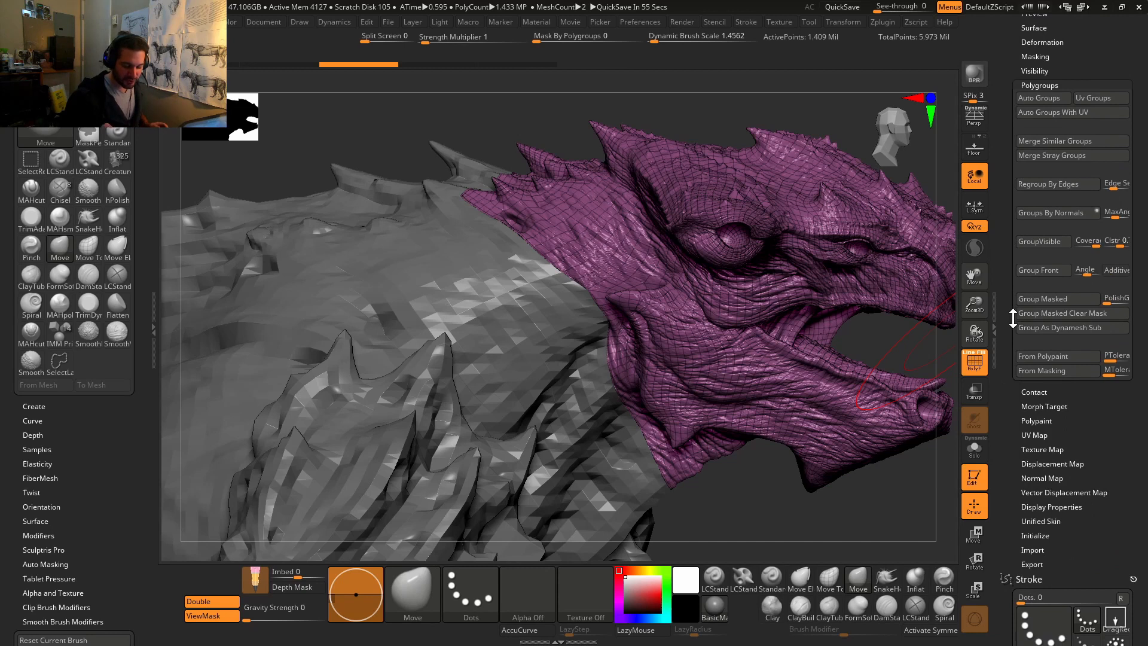
click(1051, 407)
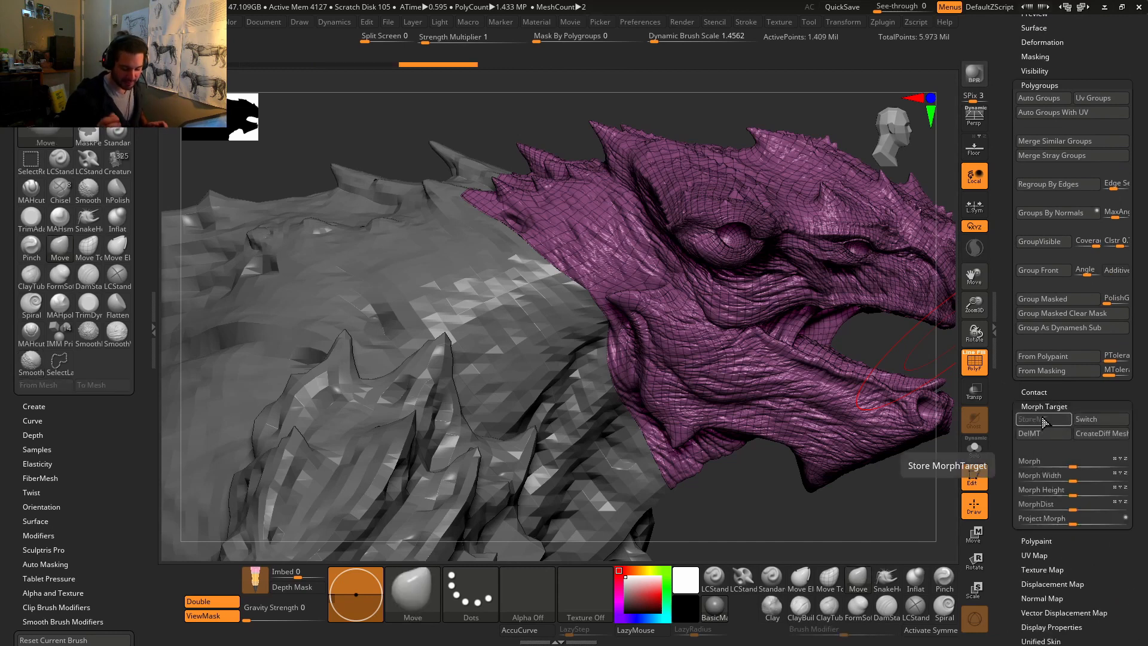
drag(999, 254, 1017, 491)
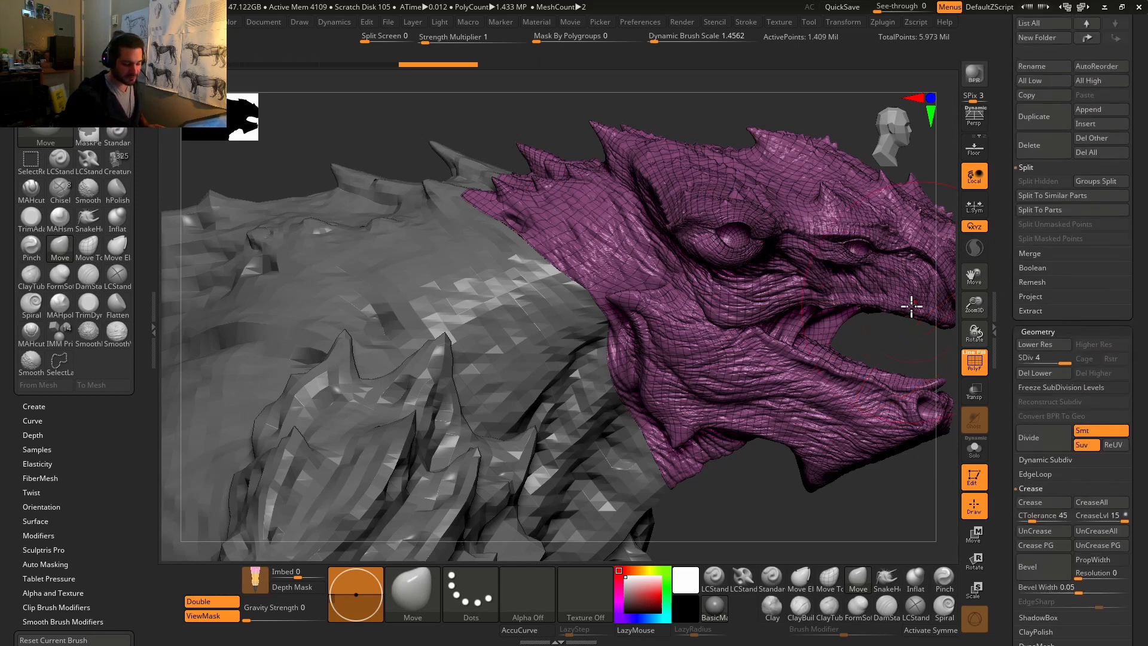
drag(1009, 261, 1005, 420)
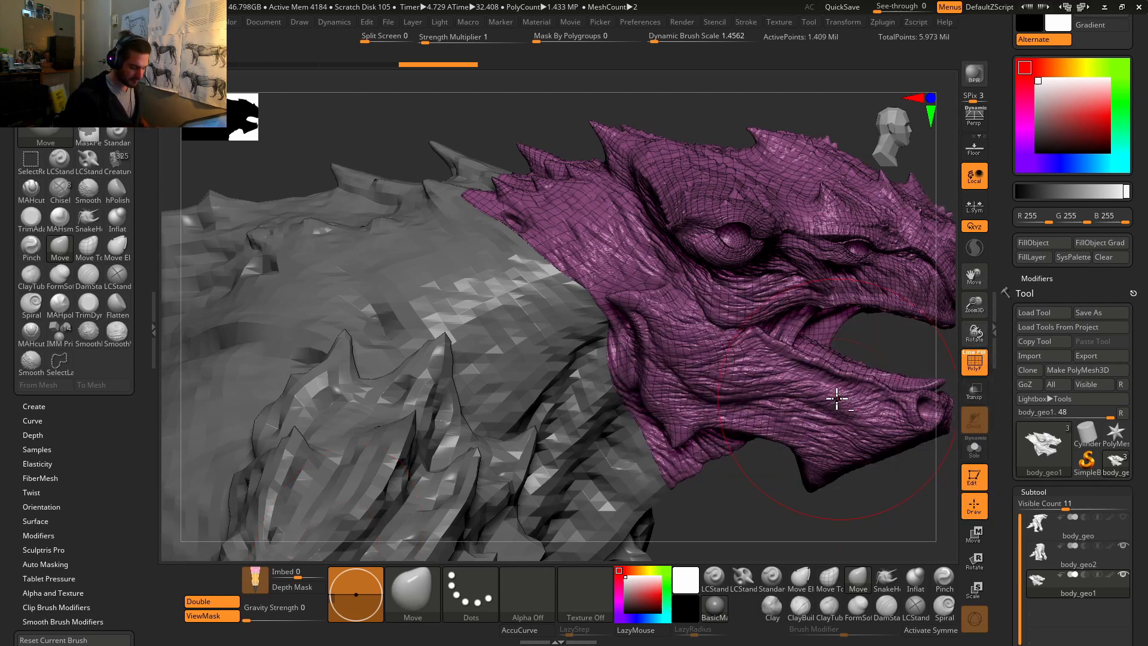
Step: Turn off the PolyFrame display on the head to show the face's sculpted surface alone
alt+right_drag(836, 398, 788, 418)
key(shift+f)
ctrl+right_drag(850, 341, 828, 369)
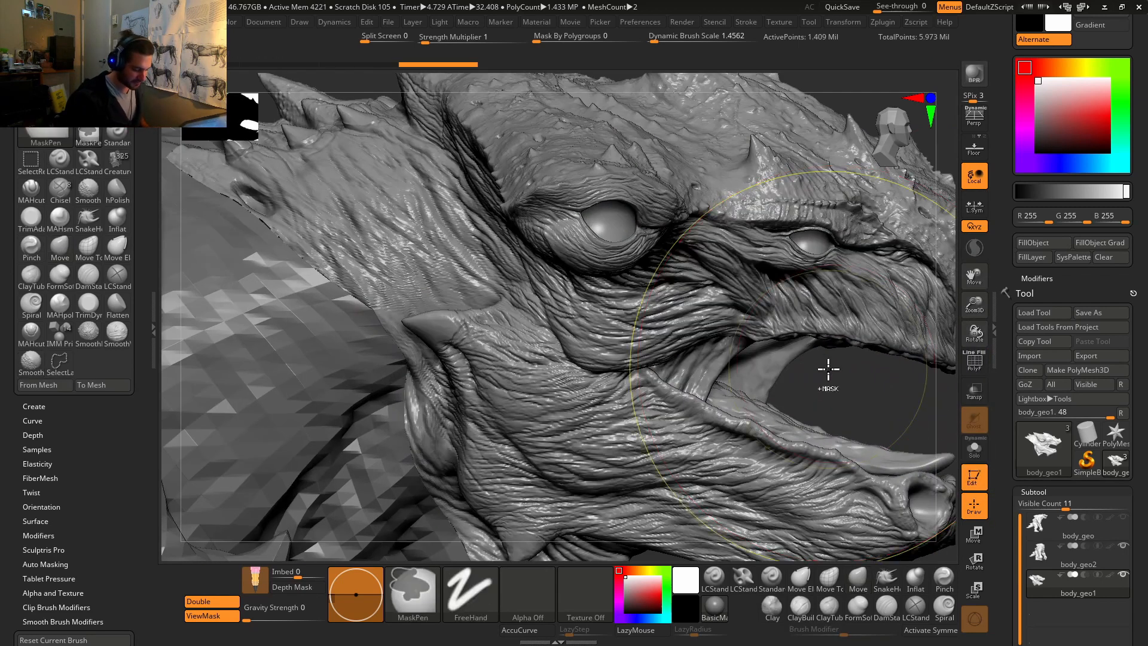
mouse_move(828, 369)
mouse_down()
mouse_move(710, 371)
mouse_move(682, 397)
mouse_up()
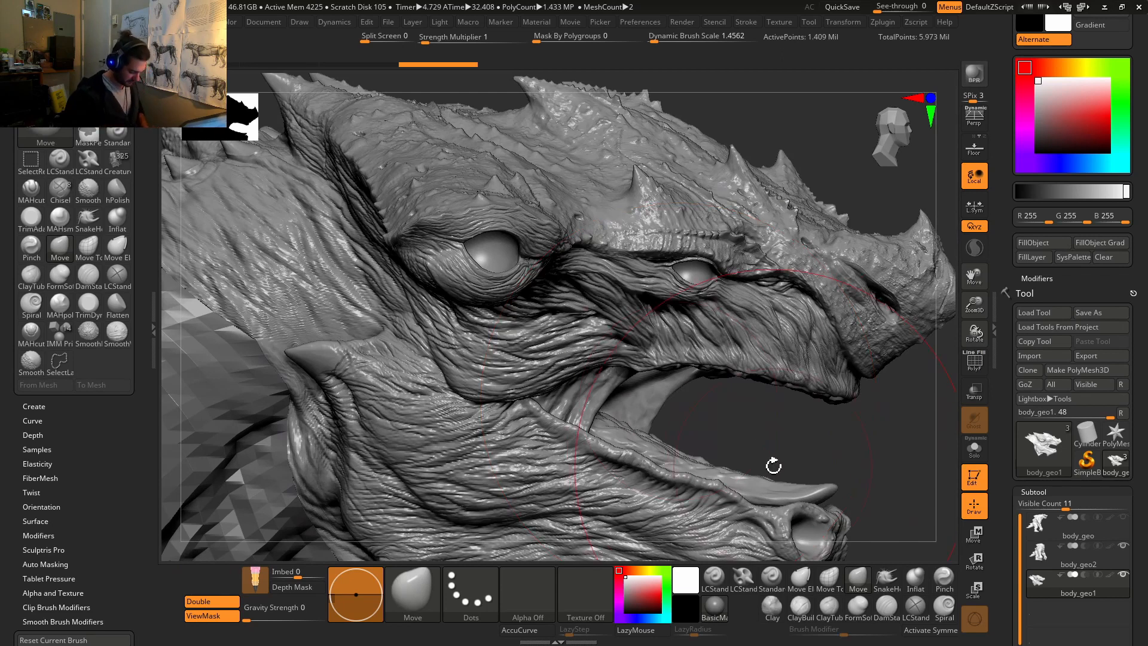
Step: Carve deep creases along the muzzle below the small eye with the DamStandard brush, using a Dynamic Brush Scale of 0.02
key(b)
key(d)
key(s)
key(space)
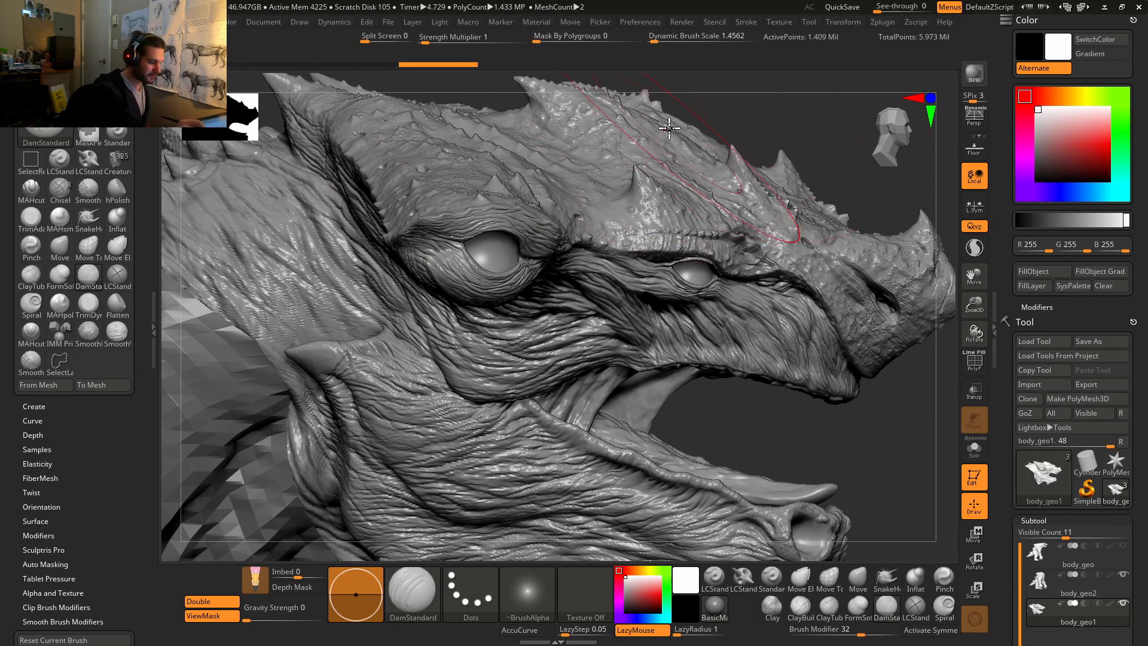
drag(665, 38, 650, 40)
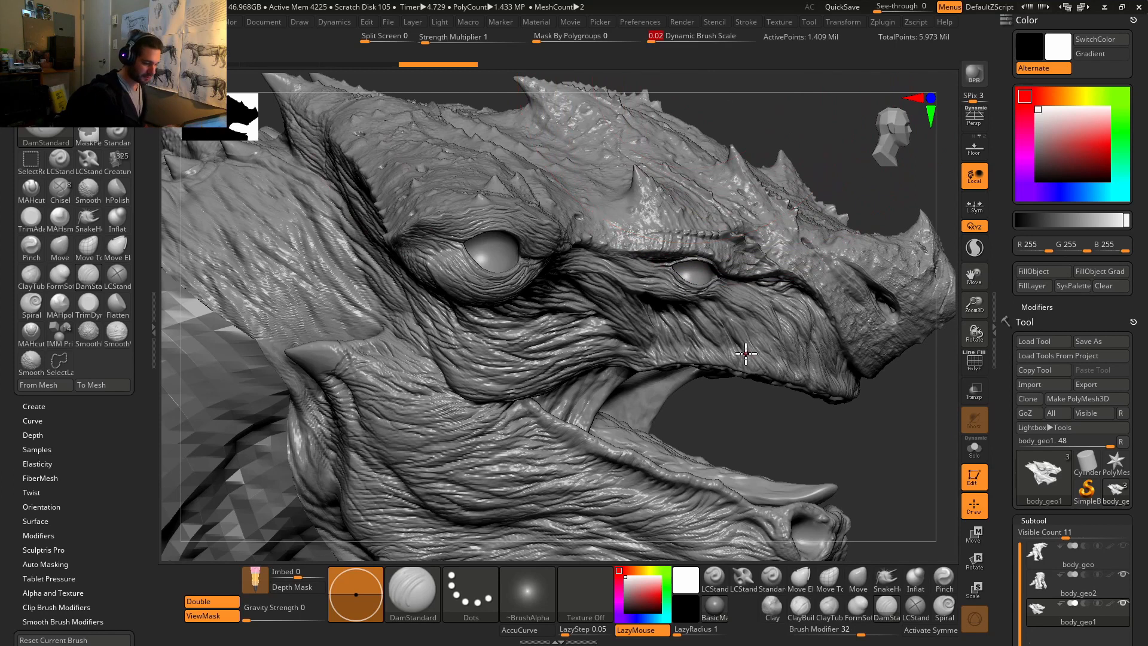
key(space)
drag(766, 371, 798, 371)
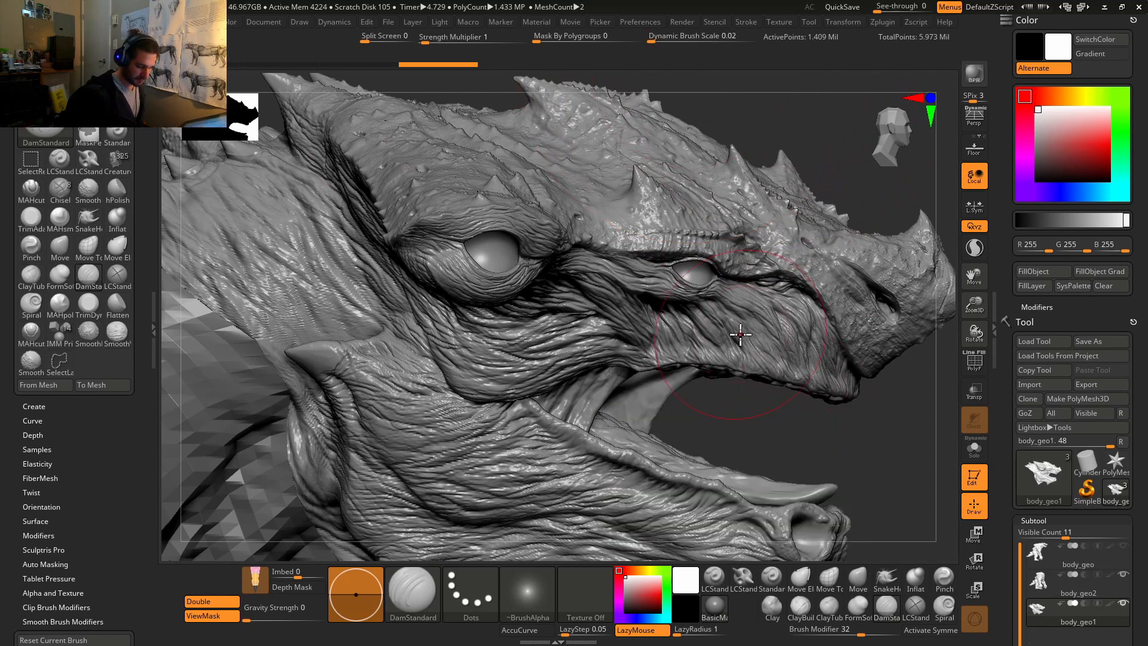
mouse_move(752, 340)
mouse_down()
mouse_move(776, 302)
mouse_move(736, 338)
mouse_move(764, 291)
mouse_move(721, 338)
mouse_up()
mouse_move(639, 284)
mouse_down()
mouse_move(722, 296)
mouse_move(794, 256)
mouse_move(866, 333)
mouse_up()
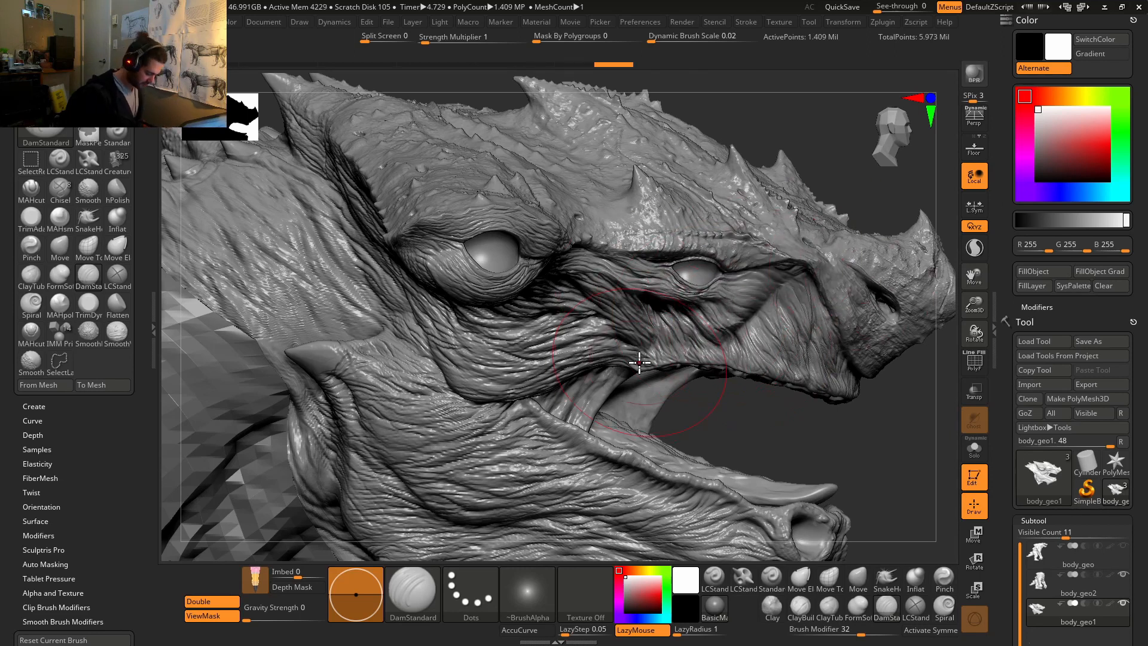
drag(640, 358, 709, 369)
Step: Cut a diagonal slash across the cheek below the large eye with the LCStandardSlash brush at a smaller draw size
click(915, 605)
key(space)
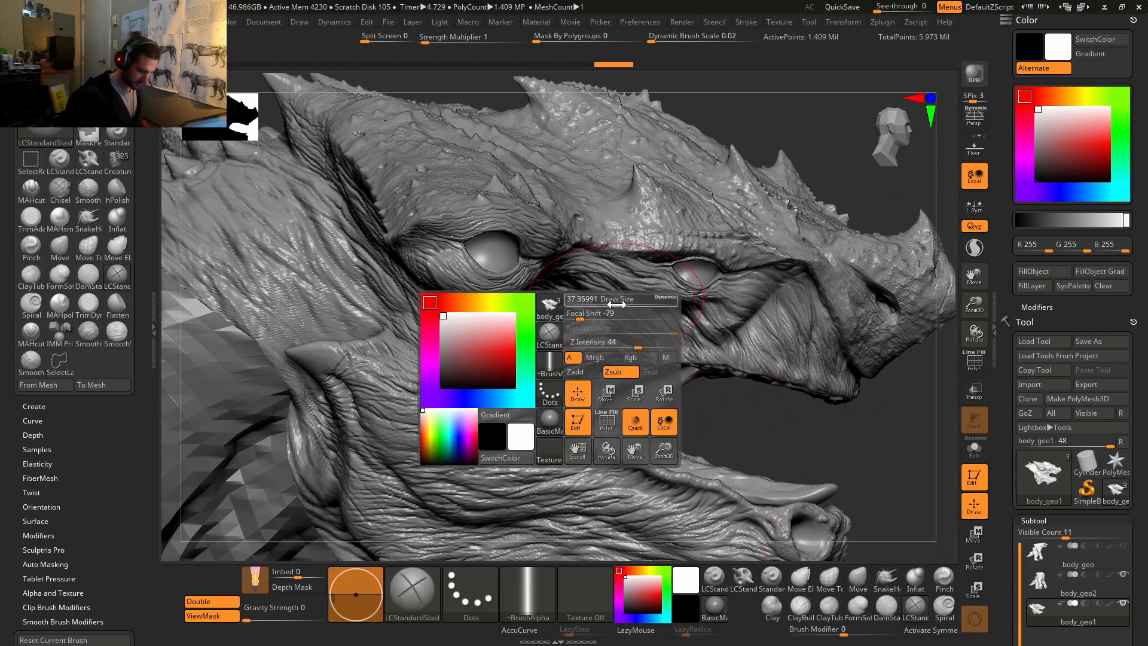
drag(605, 299, 592, 299)
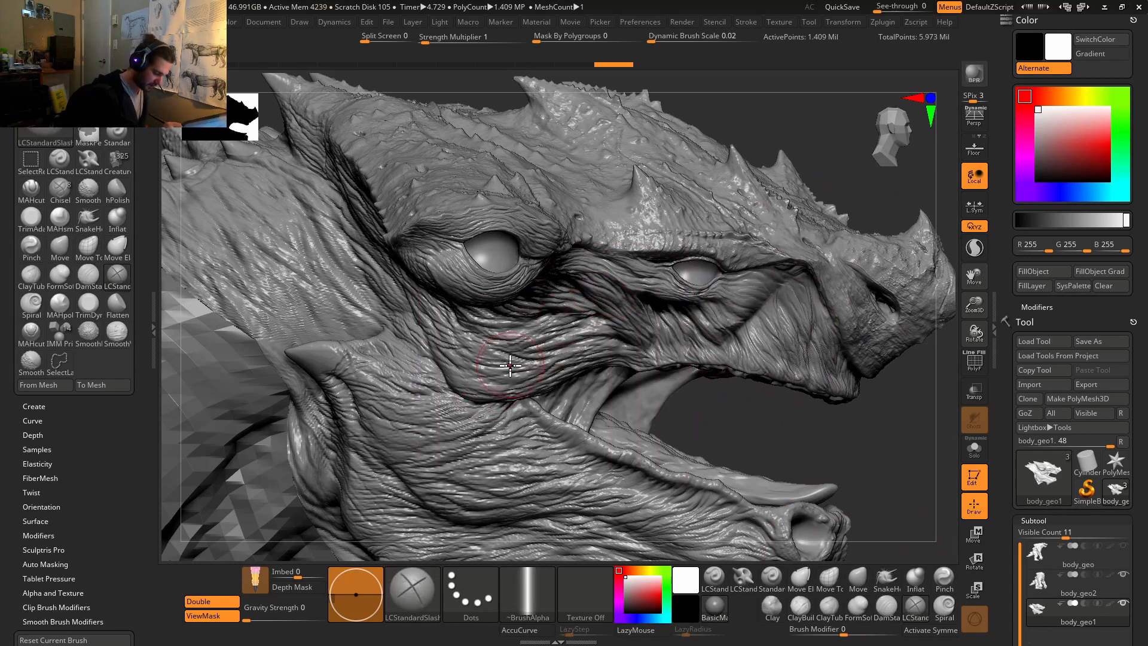
drag(488, 391, 563, 312)
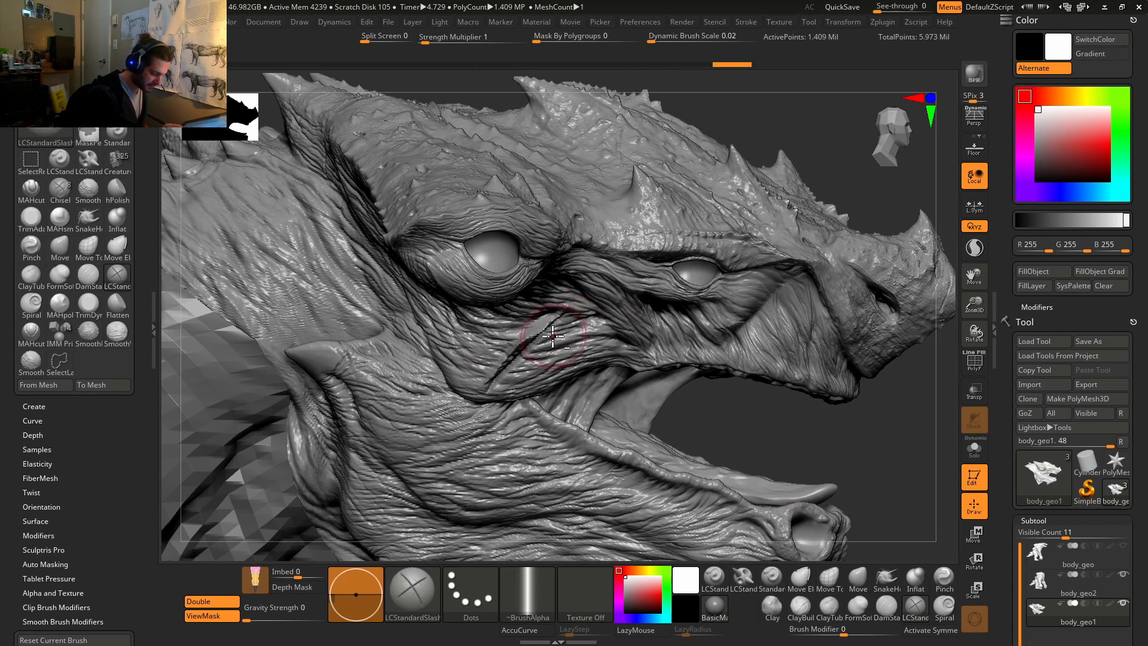
drag(505, 371, 475, 412)
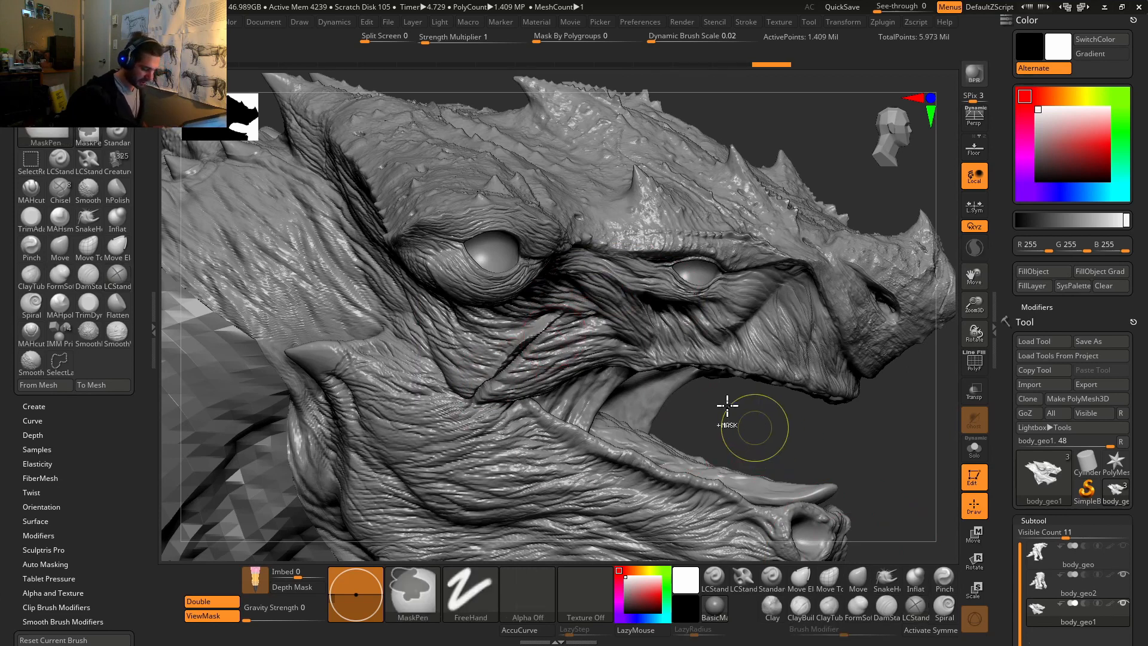
Step: Pull the head's neck edge behind the jaw forward with a large Move brush
ctrl+right_drag(727, 405, 747, 495)
key(b)
key(m)
key(v)
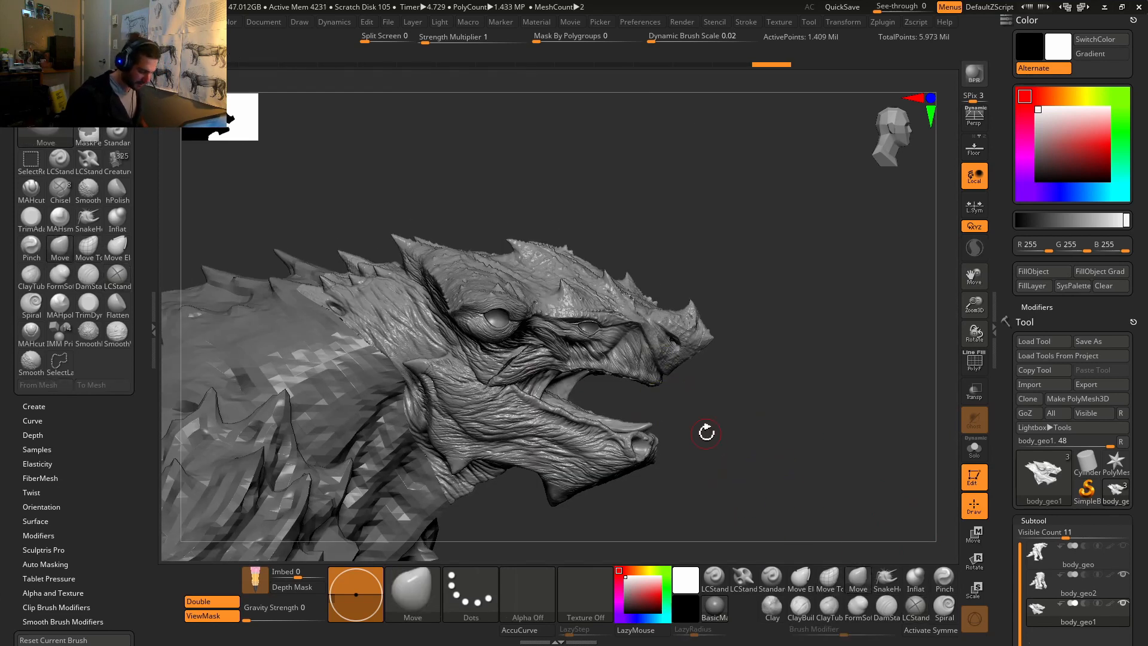
key(space)
drag(636, 407, 646, 410)
drag(433, 446, 500, 436)
key(space)
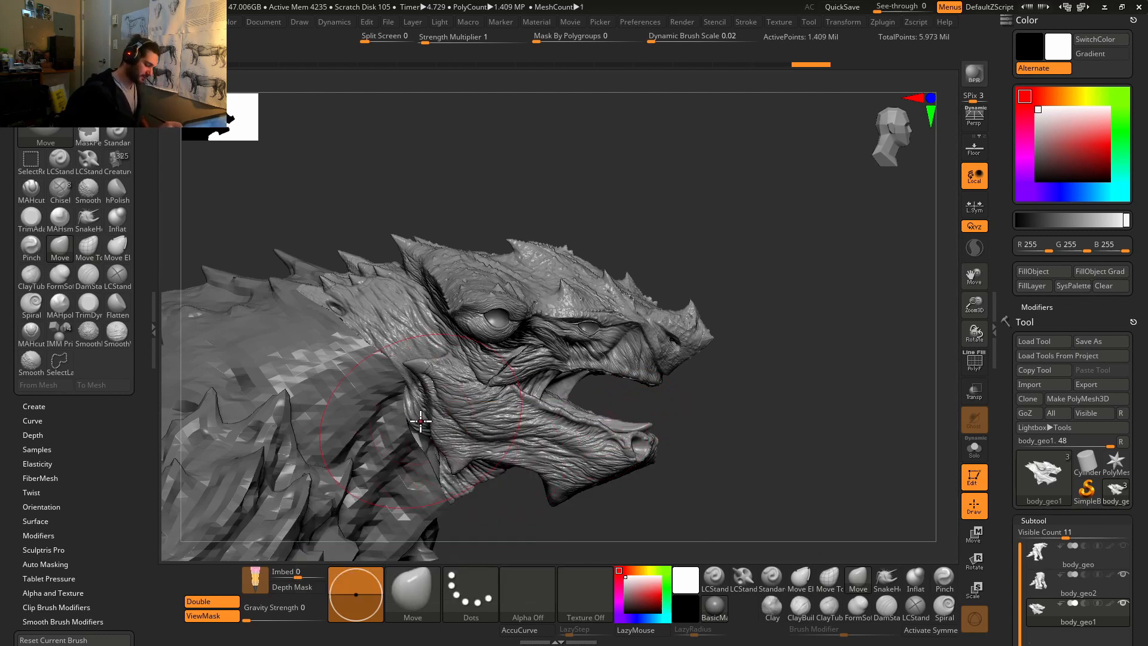
drag(421, 418, 440, 413)
Step: Add a slash to the side of the snout with the LCStandardSlash brush
drag(741, 428, 795, 474)
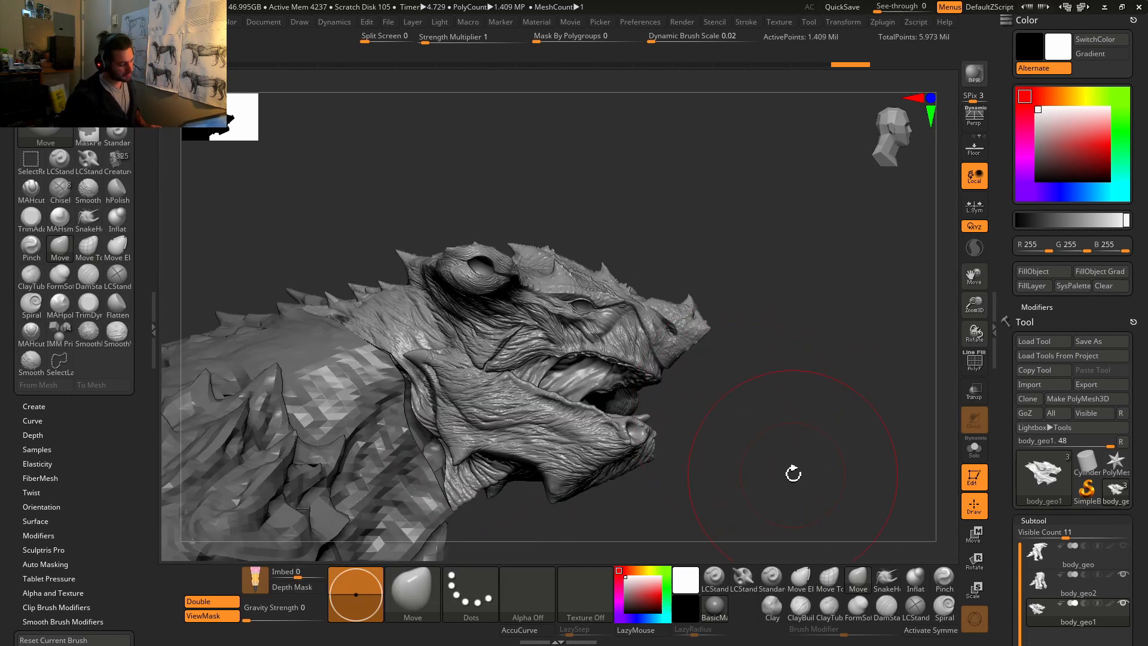
click(915, 607)
mouse_move(795, 418)
mouse_down()
mouse_move(641, 378)
mouse_move(657, 412)
mouse_up()
key(space)
mouse_move(730, 334)
mouse_down()
mouse_move(758, 297)
mouse_move(808, 280)
mouse_up()
drag(777, 359, 725, 457)
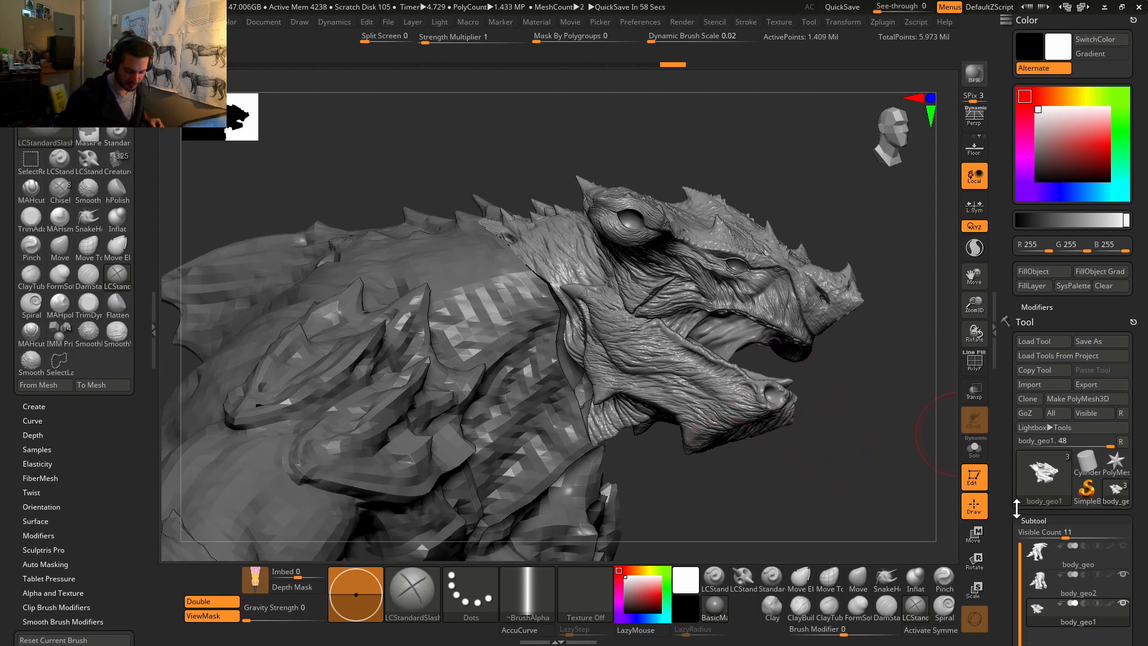
Step: Delete the head's old morph target and store a new one from the current sculpted shape
drag(1017, 508, 1016, 357)
drag(1003, 526, 1005, 431)
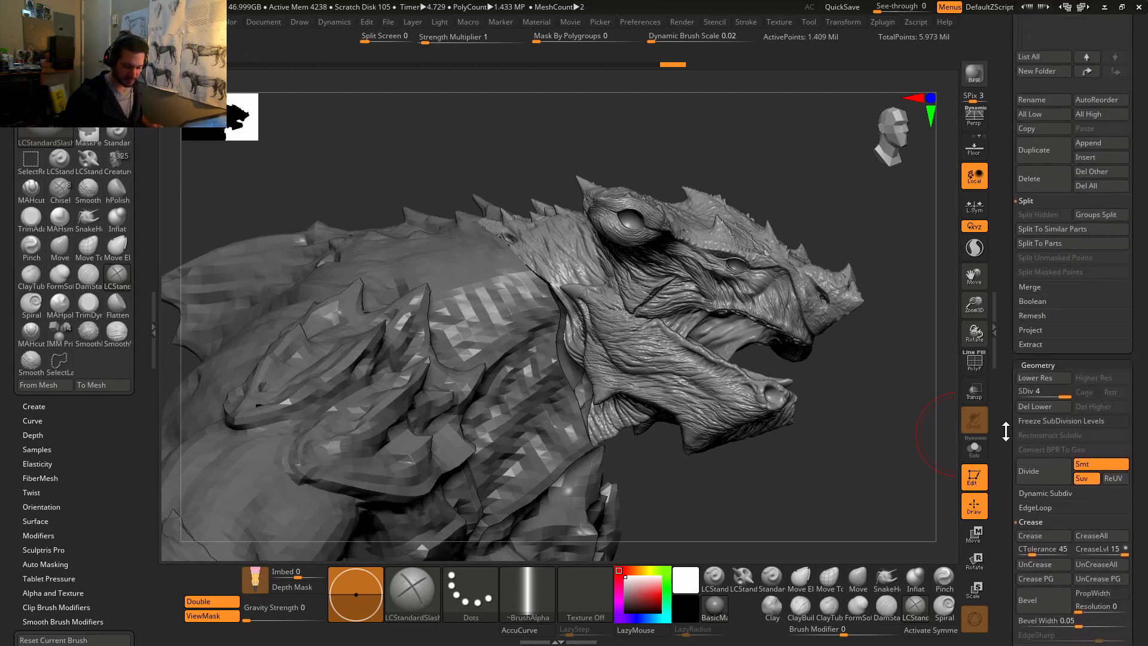
drag(1008, 559, 1018, 451)
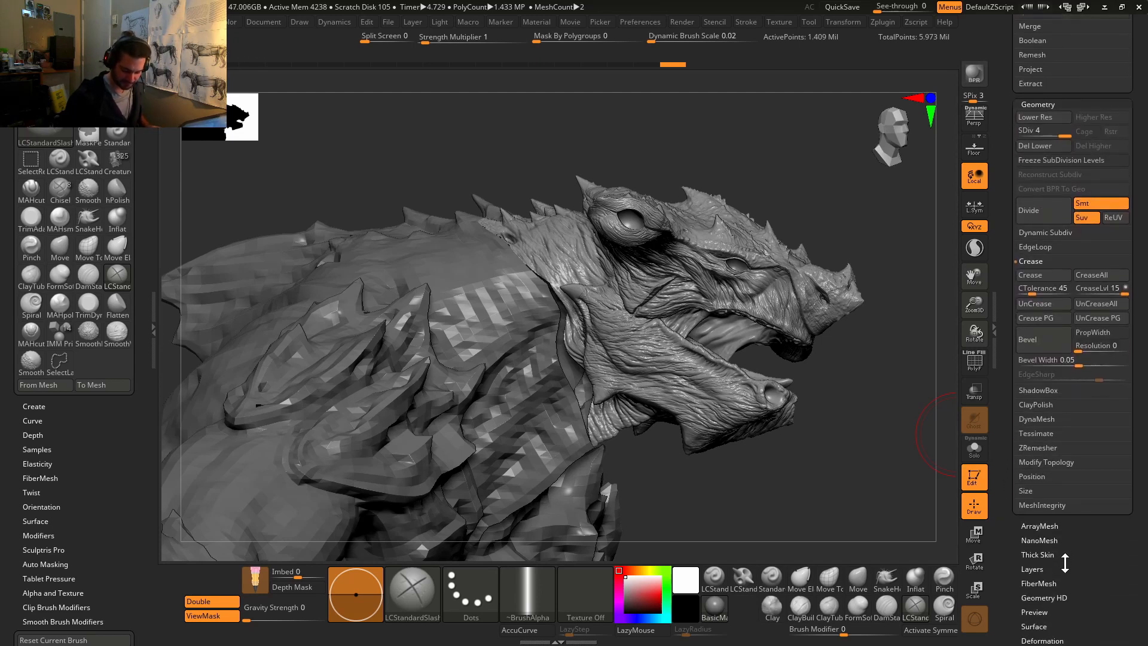
mouse_move(1079, 554)
mouse_down()
mouse_move(1074, 457)
mouse_move(1069, 599)
mouse_up()
key(shift)
click(1044, 167)
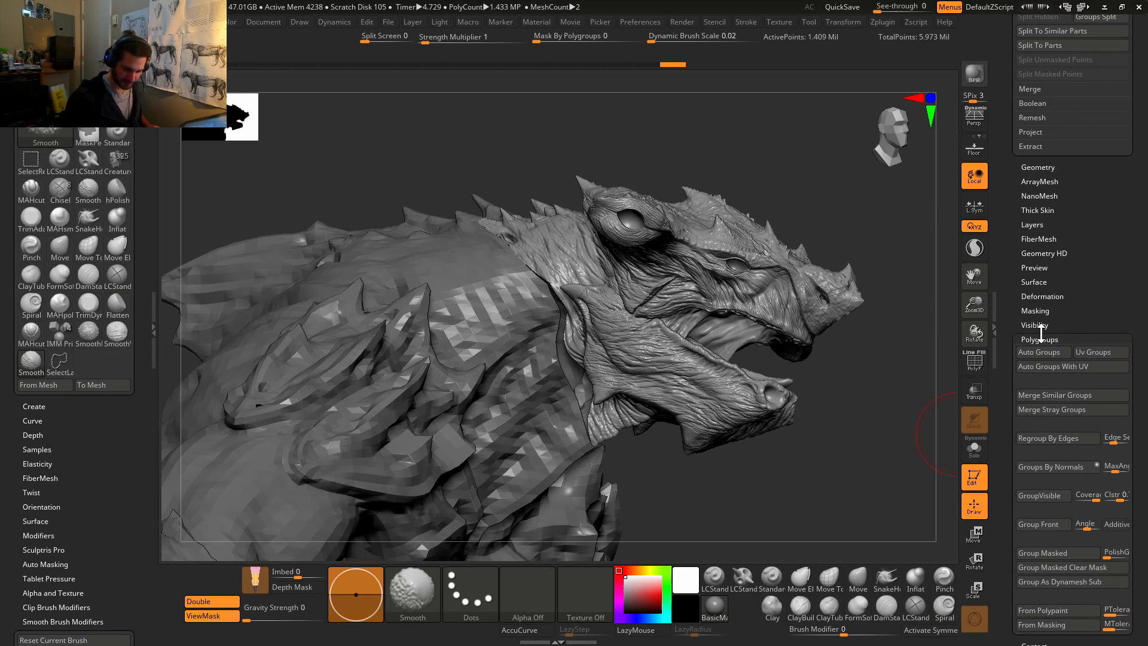
click(1045, 366)
click(1042, 396)
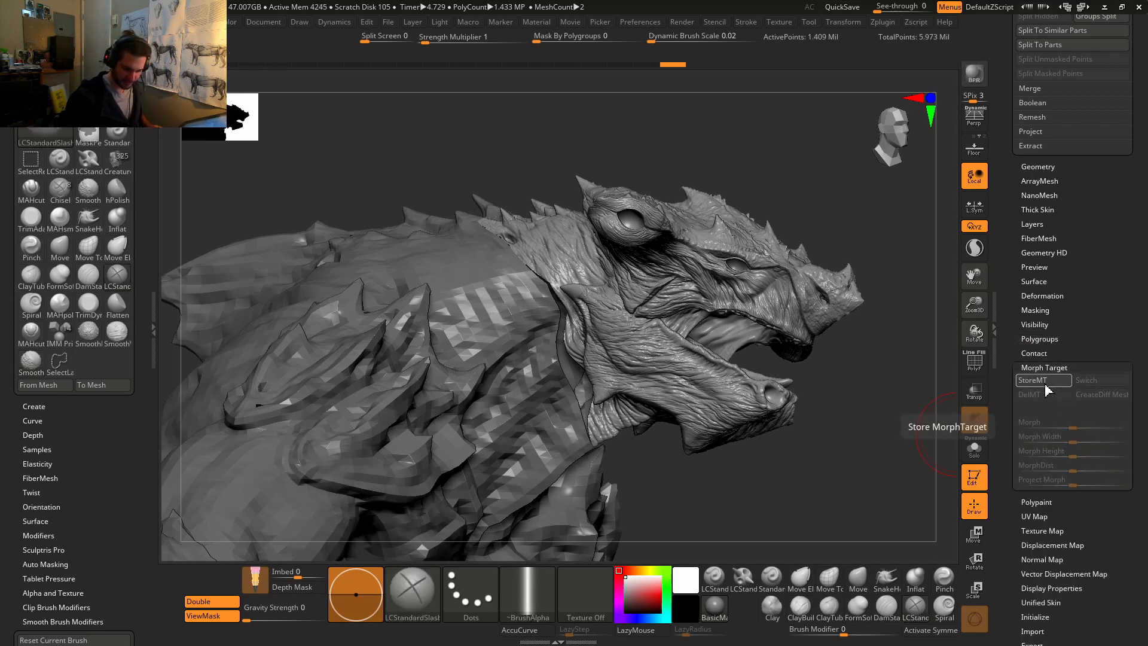
click(1044, 382)
Step: Import the headbackuphiRes mesh onto the head subtool and switch it with its stored morph target
drag(1086, 312, 1013, 522)
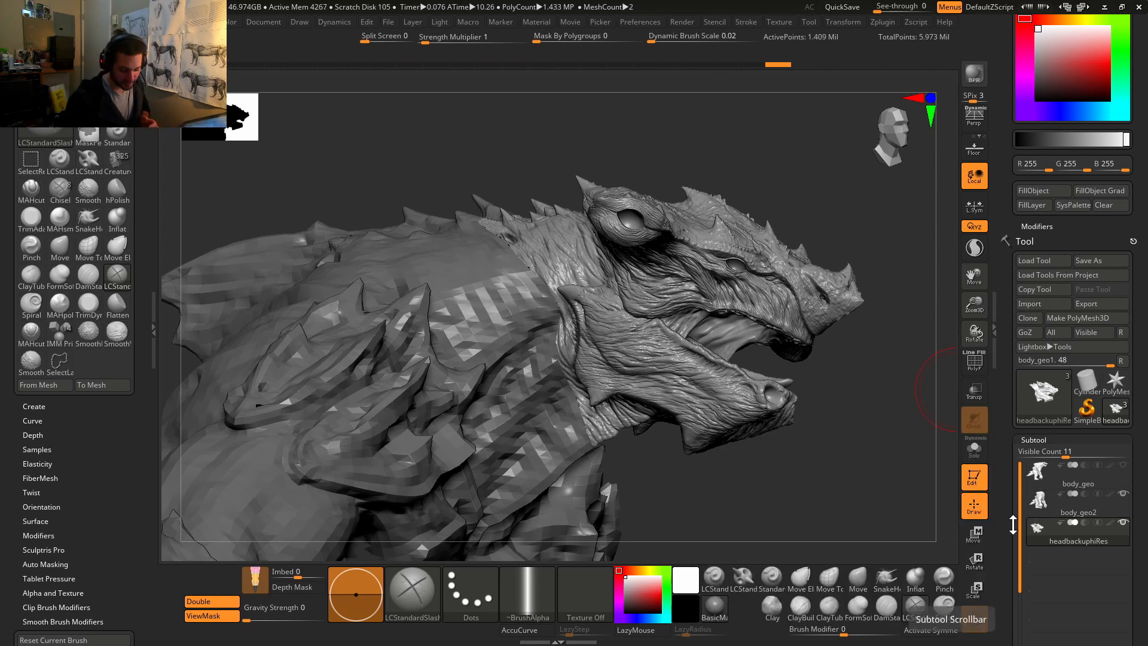
drag(1014, 521, 1005, 348)
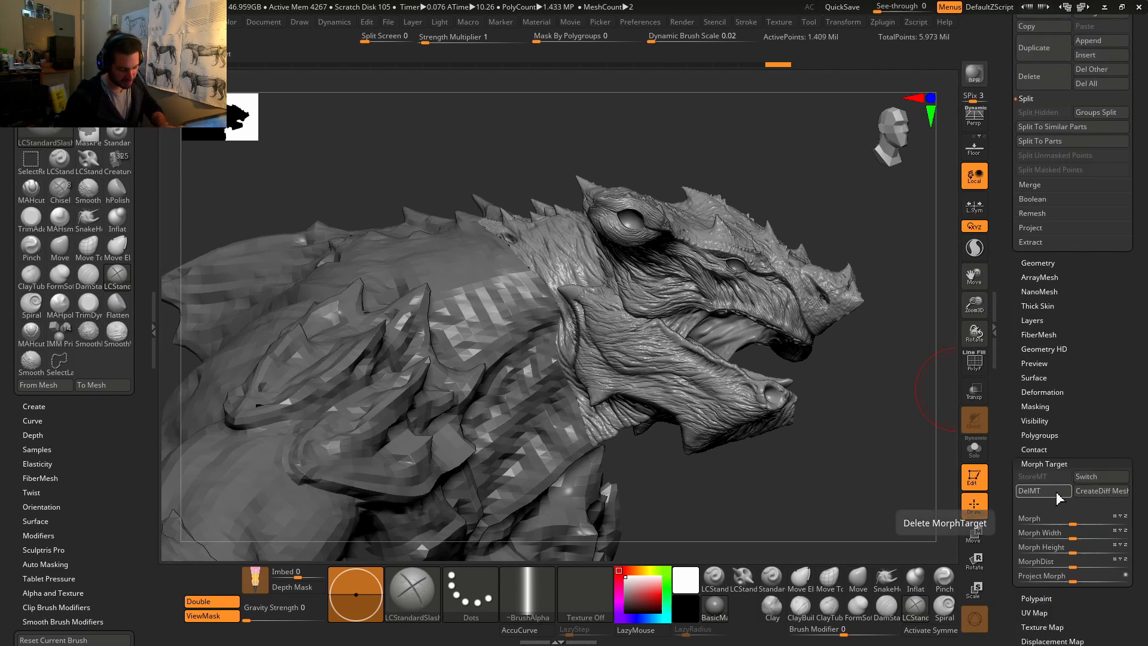
click(1095, 482)
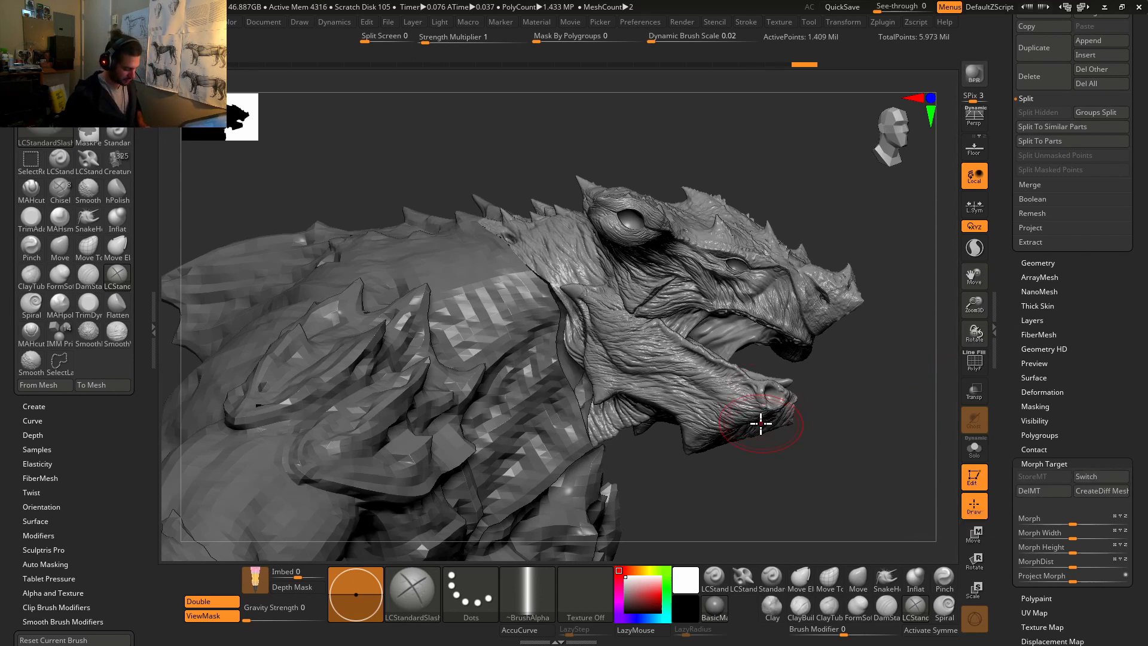
Step: Paint the stored morph target shape back onto the head's neck border with the Morph brush
key(b)
key(m)
key(o)
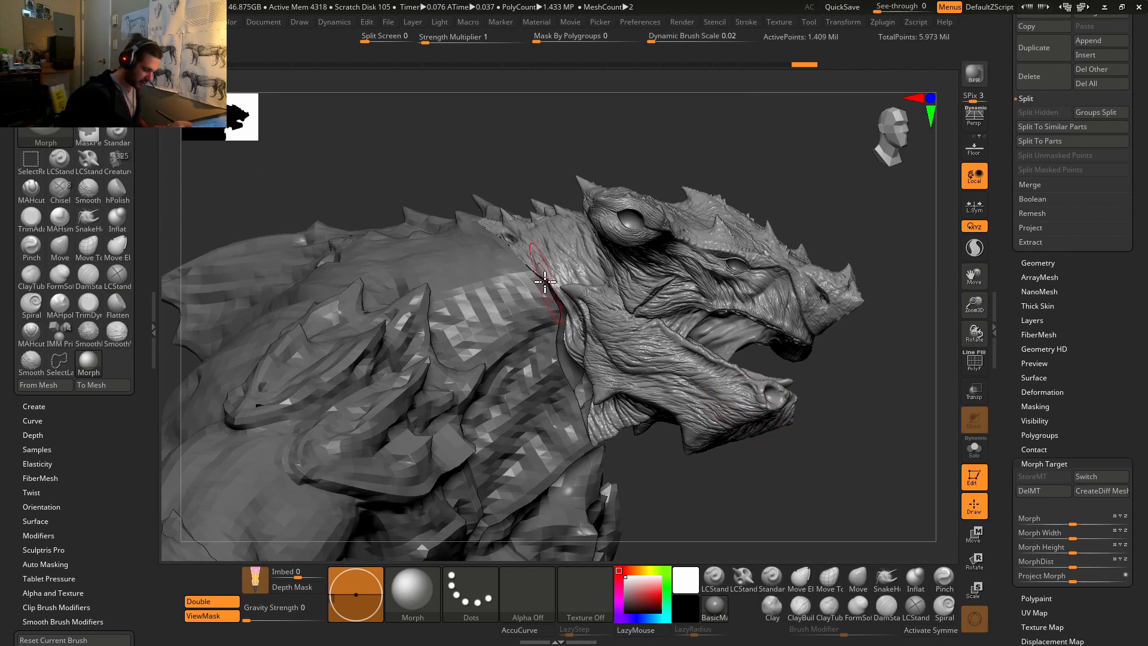
mouse_move(546, 273)
mouse_down()
mouse_move(588, 413)
mouse_move(587, 401)
mouse_move(769, 389)
mouse_move(801, 438)
mouse_up()
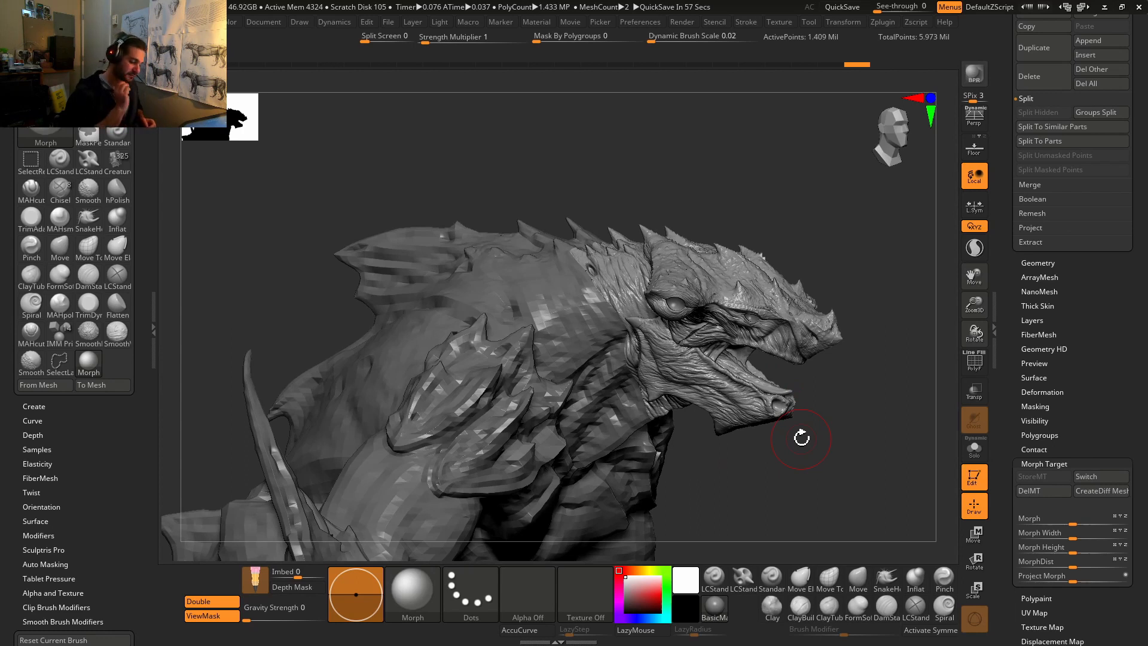
mouse_move(757, 372)
right_down()
mouse_move(800, 361)
mouse_move(782, 343)
right_up()
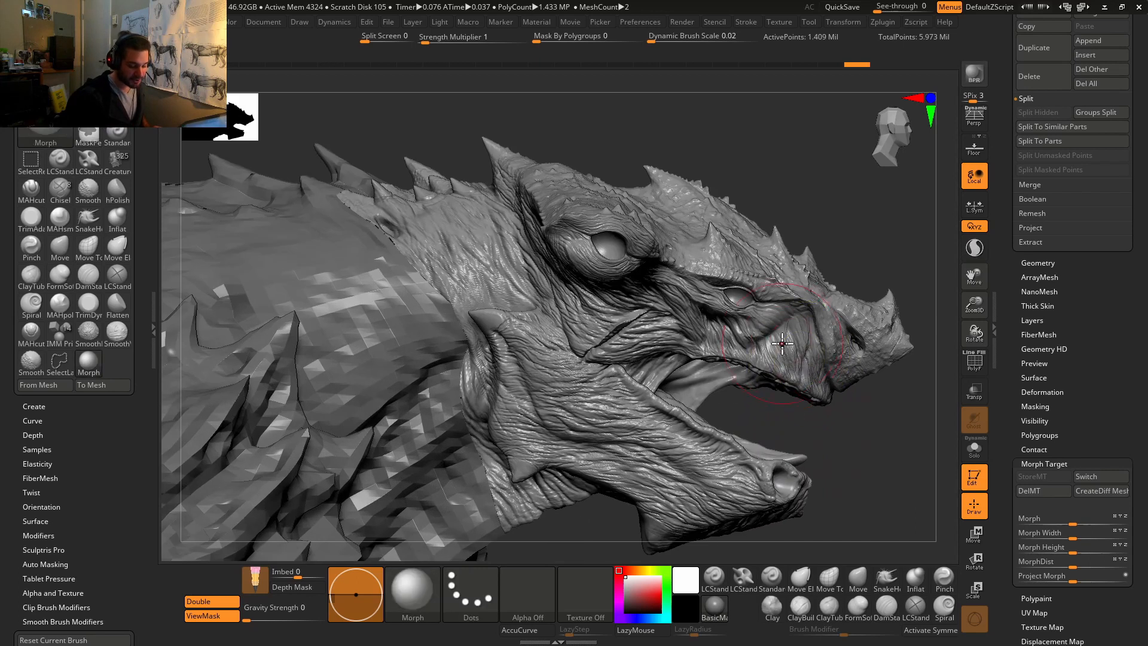
Step: Undo the head's Morph brush strokes and step back through its earlier sculpting history
key(ctrl+z)
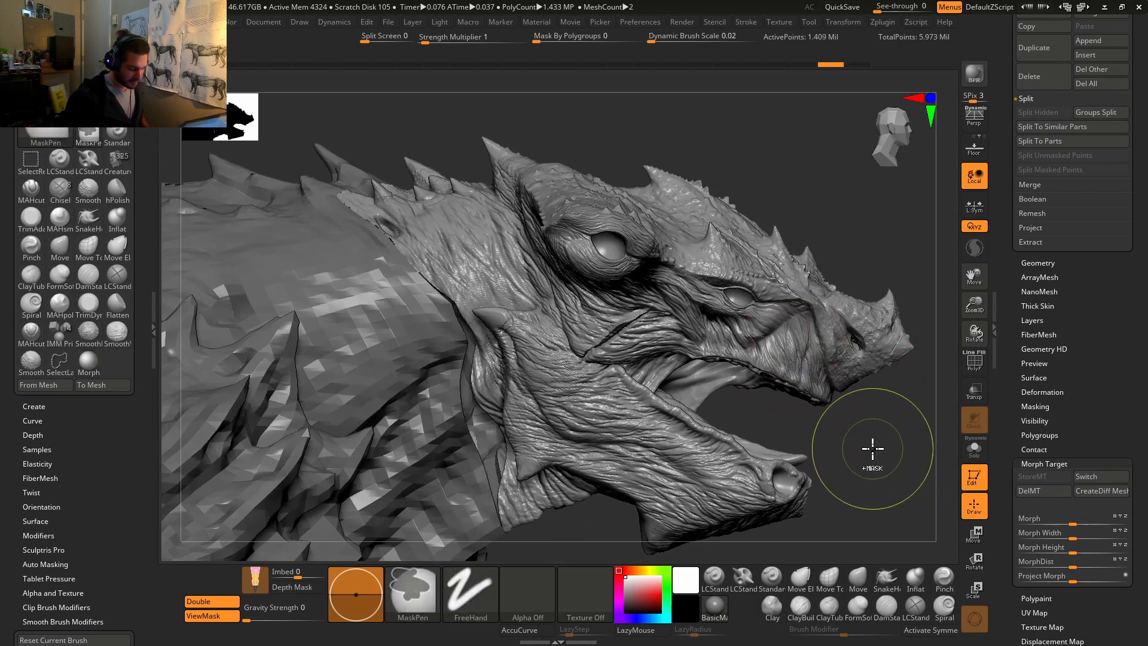
key(ctrl+z)
key(ctrl+shift+z)
key(ctrl+z)
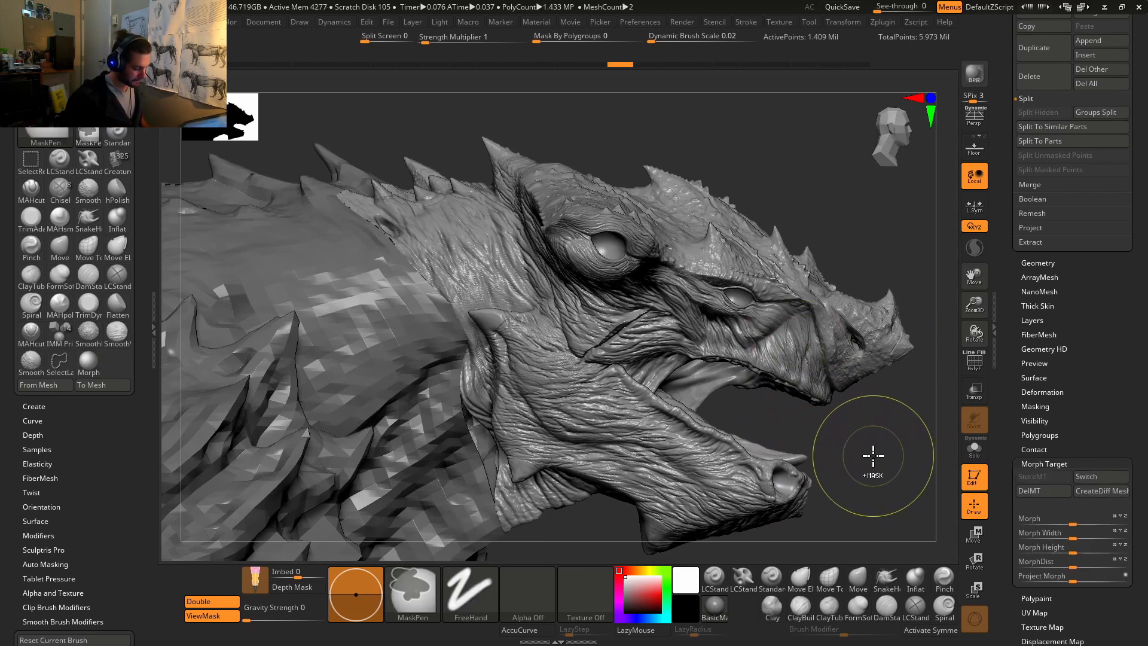
key(ctrl+z)
key(ctrl+z)
key(ctrl+z)
key(ctrl+z)
key(ctrl+z)
key(ctrl+z)
key(ctrl+z)
right_drag(861, 451, 797, 403)
key(ctrl+z)
key(ctrl+z)
key(ctrl+z)
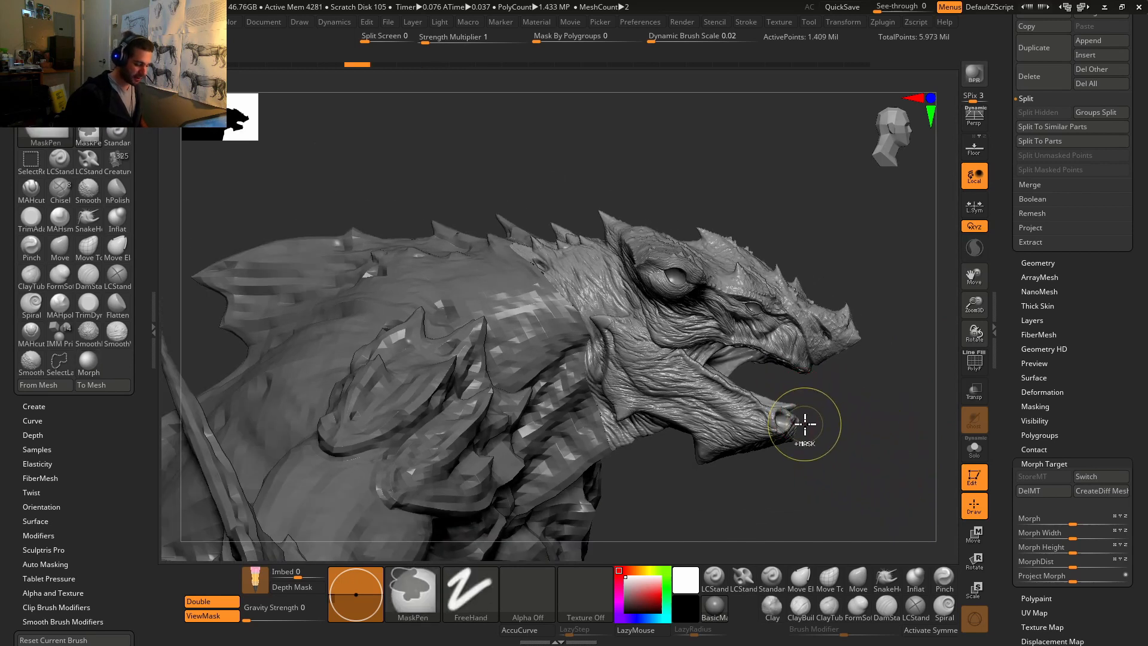
key(ctrl+z)
key(ctrl+z)
key(ctrl+z)
ctrl+right_drag(795, 429, 879, 455)
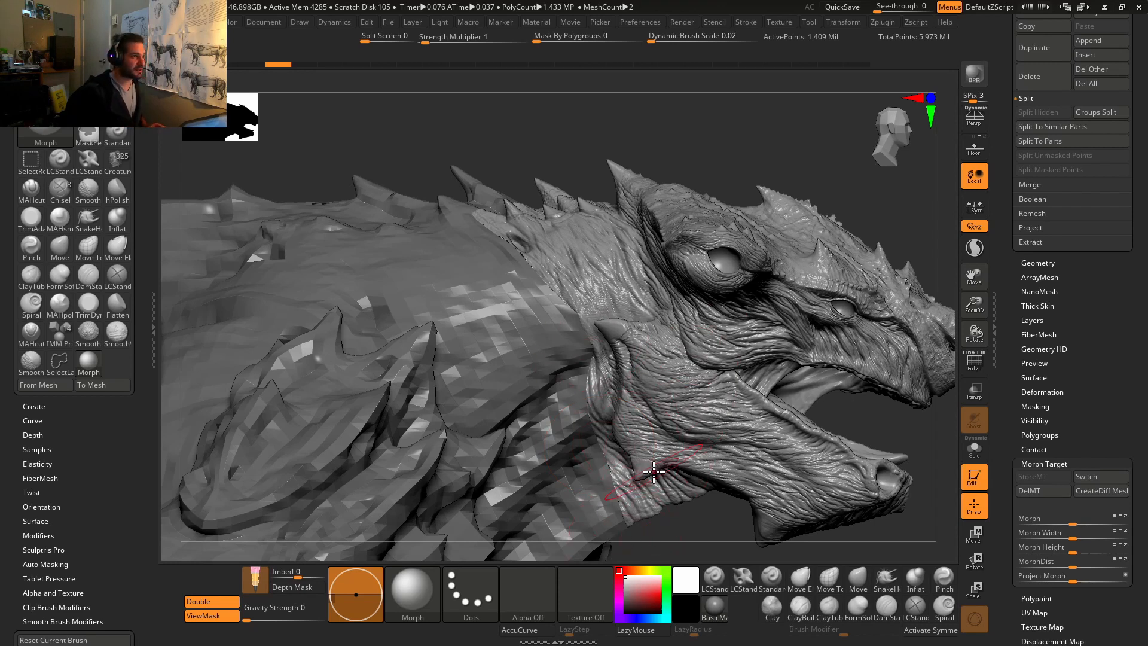
right_drag(688, 448, 742, 281)
alt+right_drag(860, 363, 746, 384)
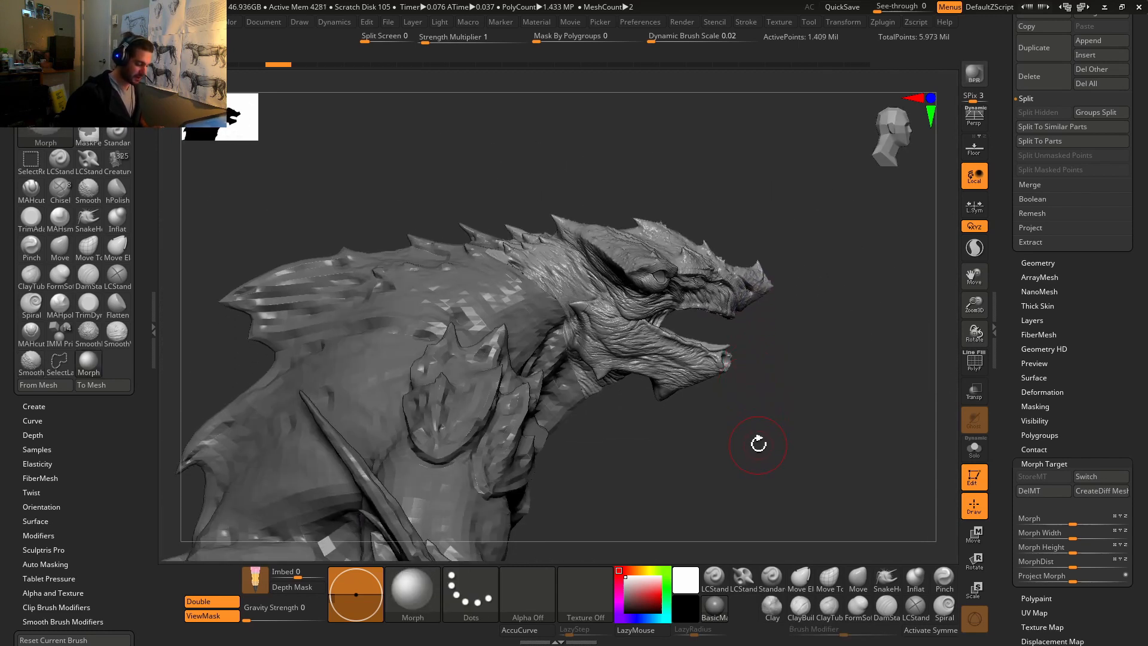
right_drag(758, 443, 742, 447)
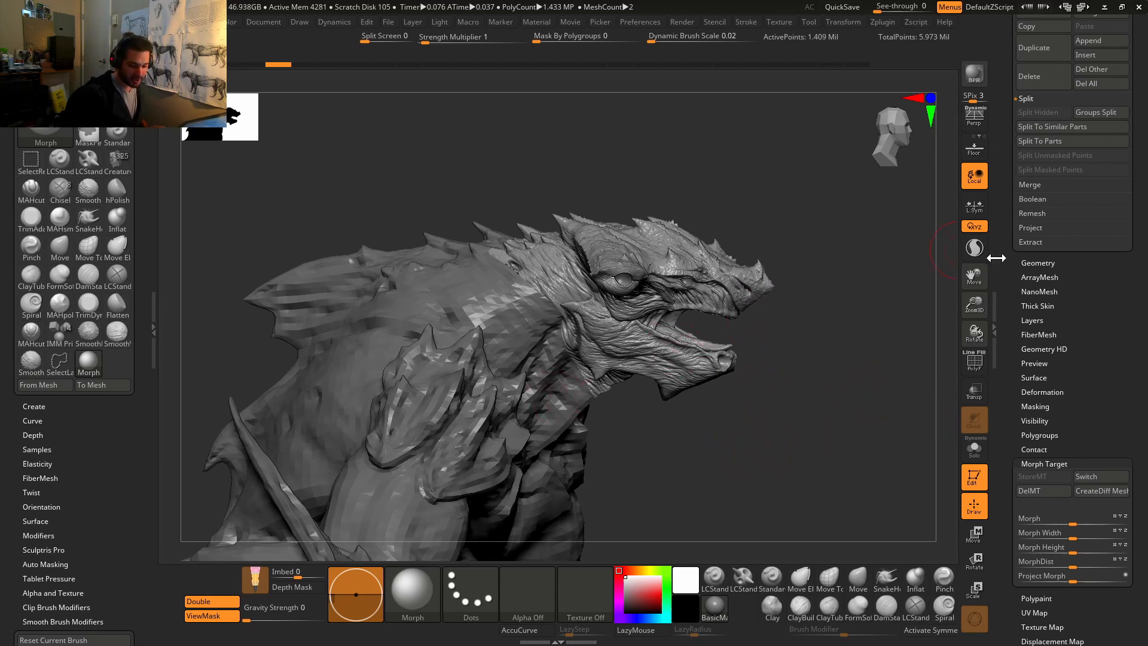
Step: Subdivide the head subtool to subdivision level 5
mouse_move(1011, 306)
mouse_down()
mouse_move(1015, 404)
mouse_move(1081, 323)
mouse_move(1060, 310)
mouse_up()
key(shift)
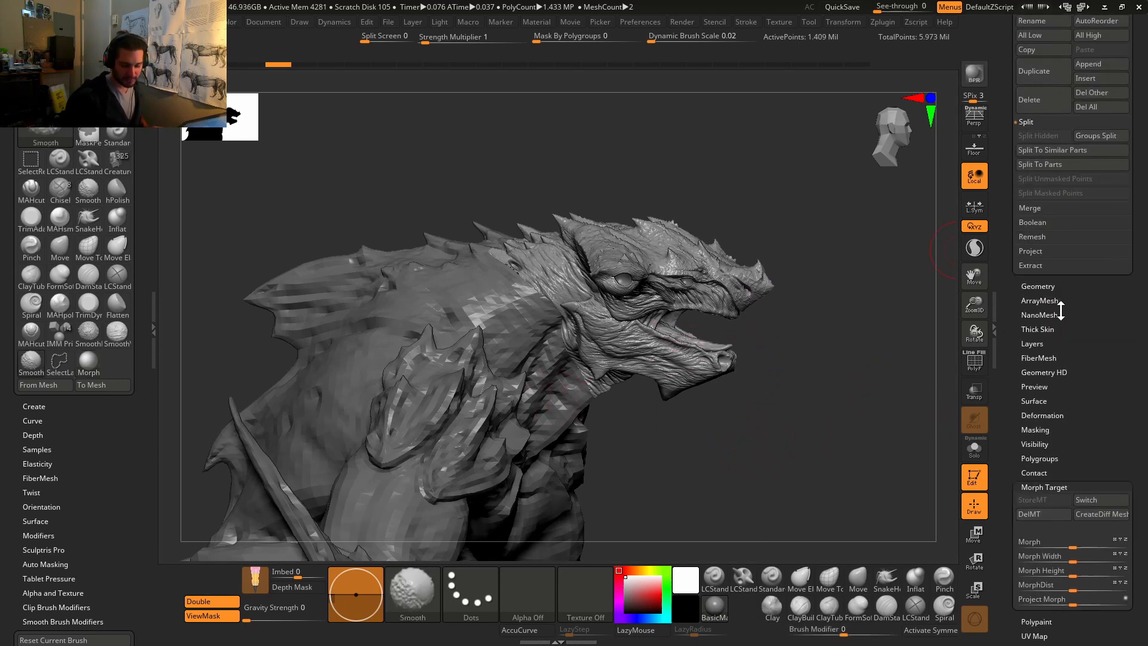
shift+click(1036, 285)
mouse_move(789, 387)
right_down()
mouse_move(669, 253)
mouse_move(707, 276)
mouse_move(633, 305)
mouse_move(725, 321)
right_up()
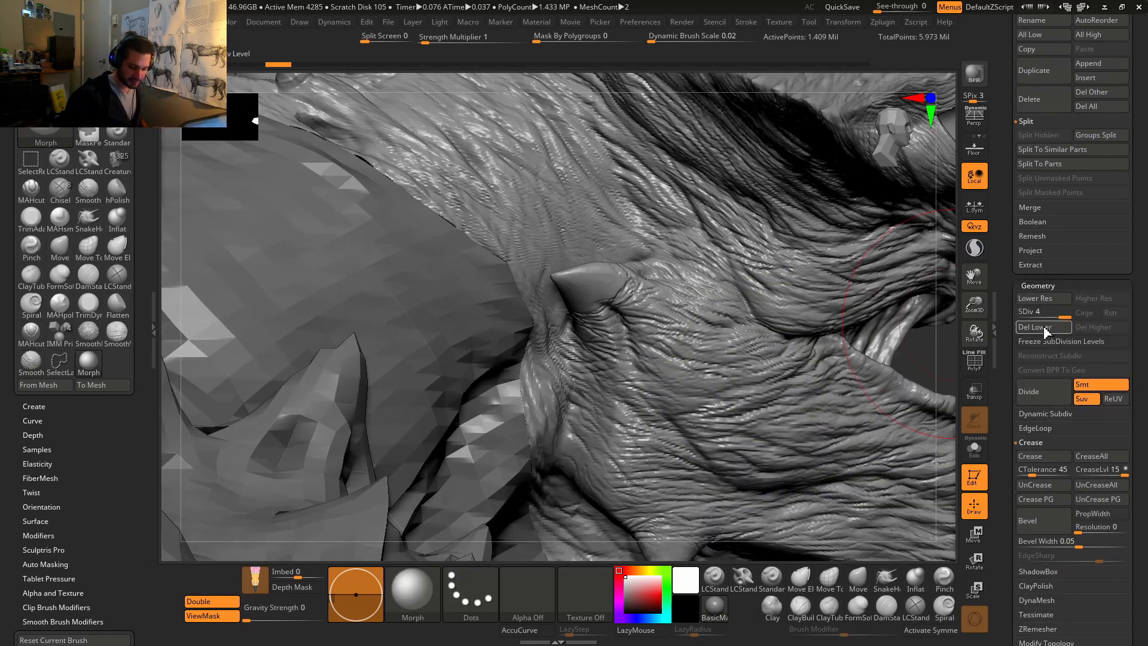
click(1044, 399)
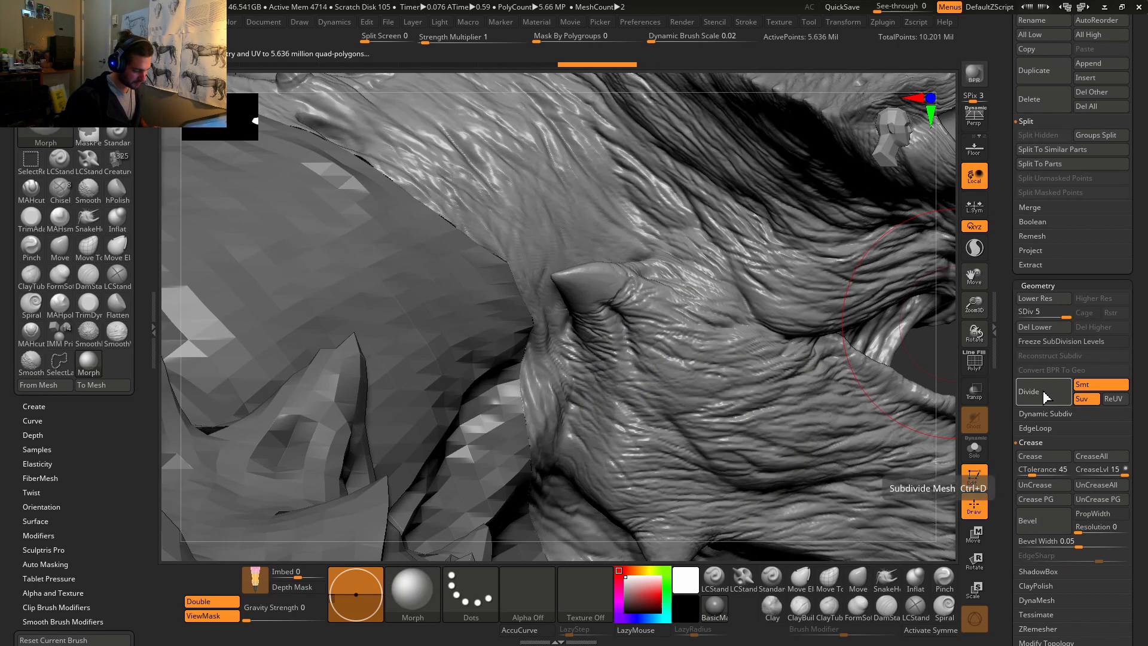
Step: Switch to the Move Elastic brush, make body_geo2 the active subtool and subdivide it to level 5
click(482, 345)
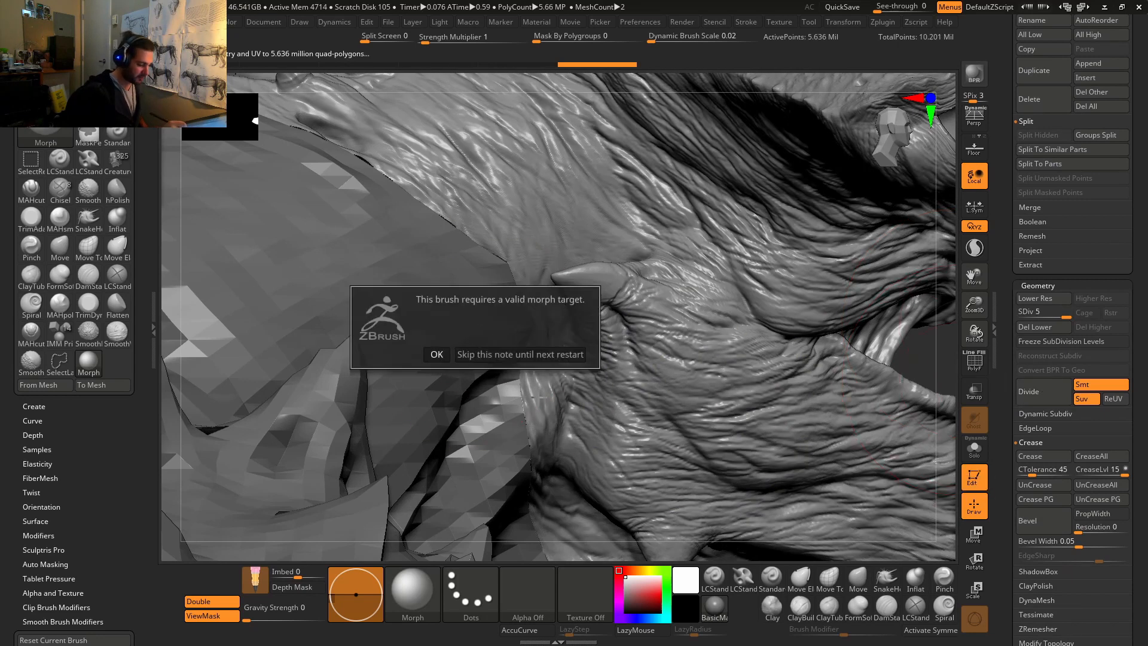
click(440, 362)
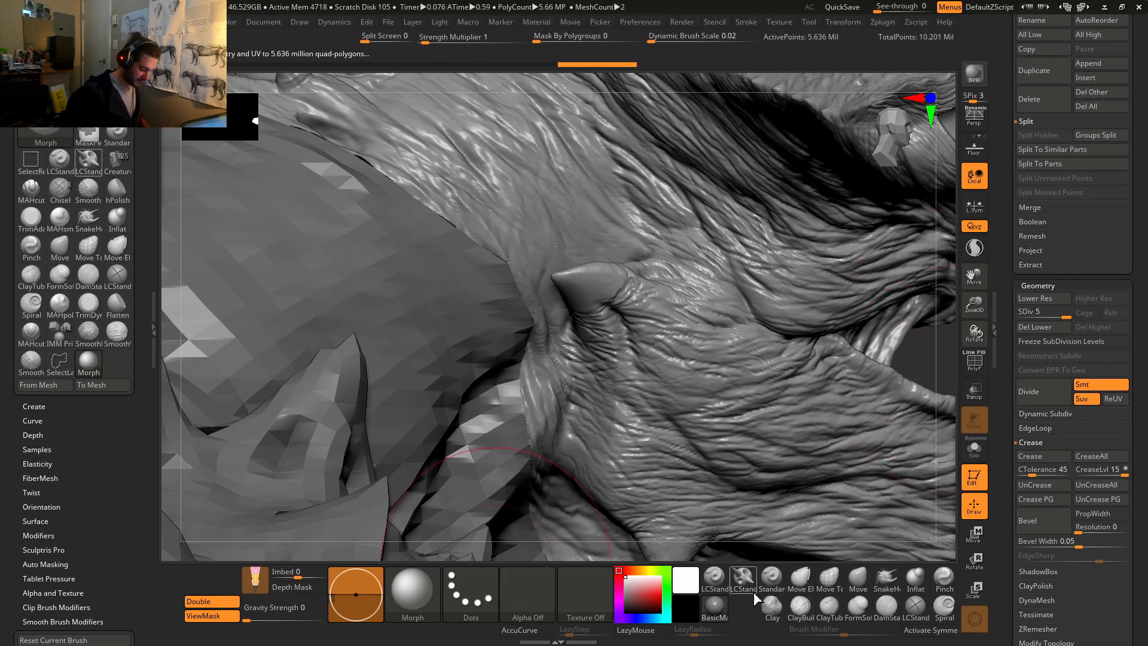
click(800, 577)
alt+click(426, 390)
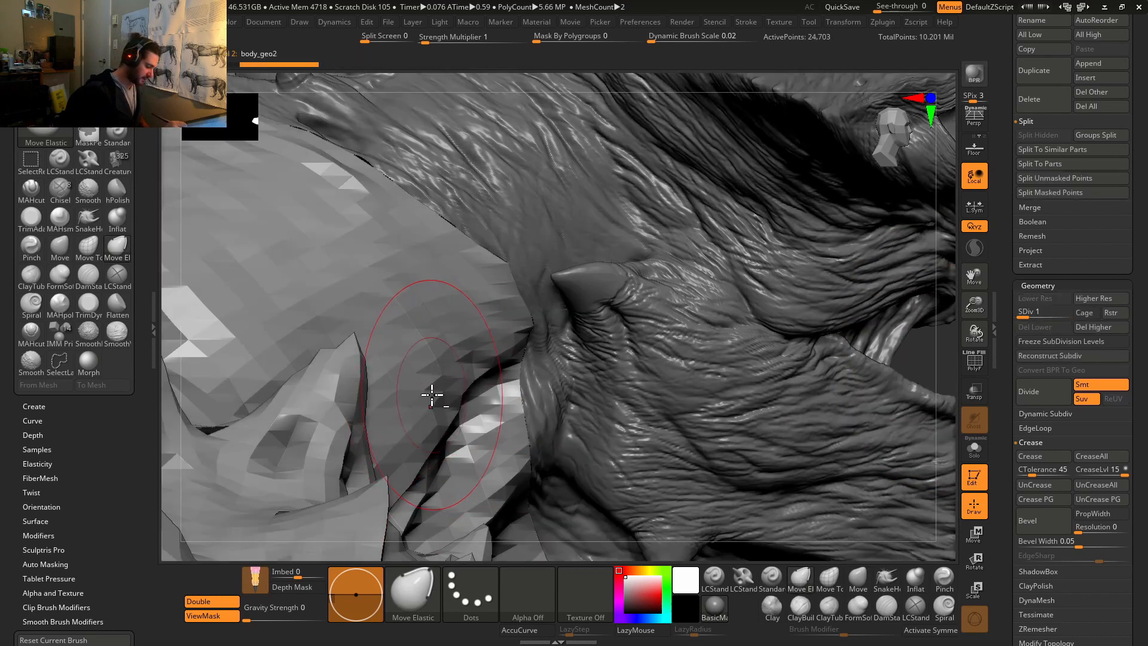
drag(1075, 313, 1076, 313)
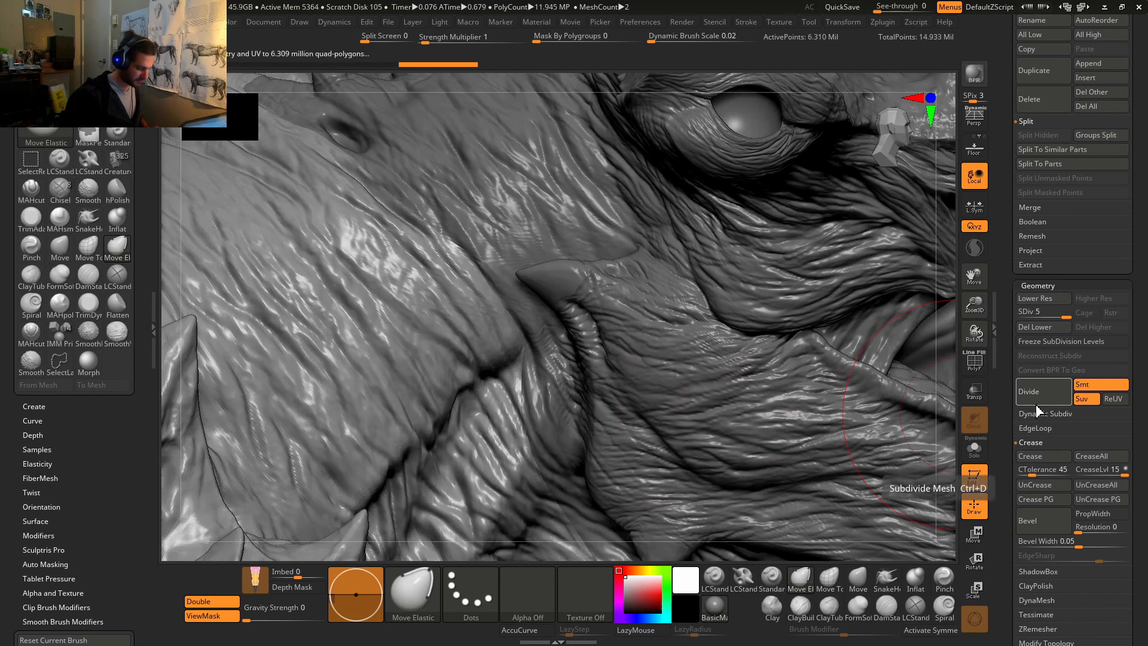
ctrl+right_drag(781, 394, 600, 403)
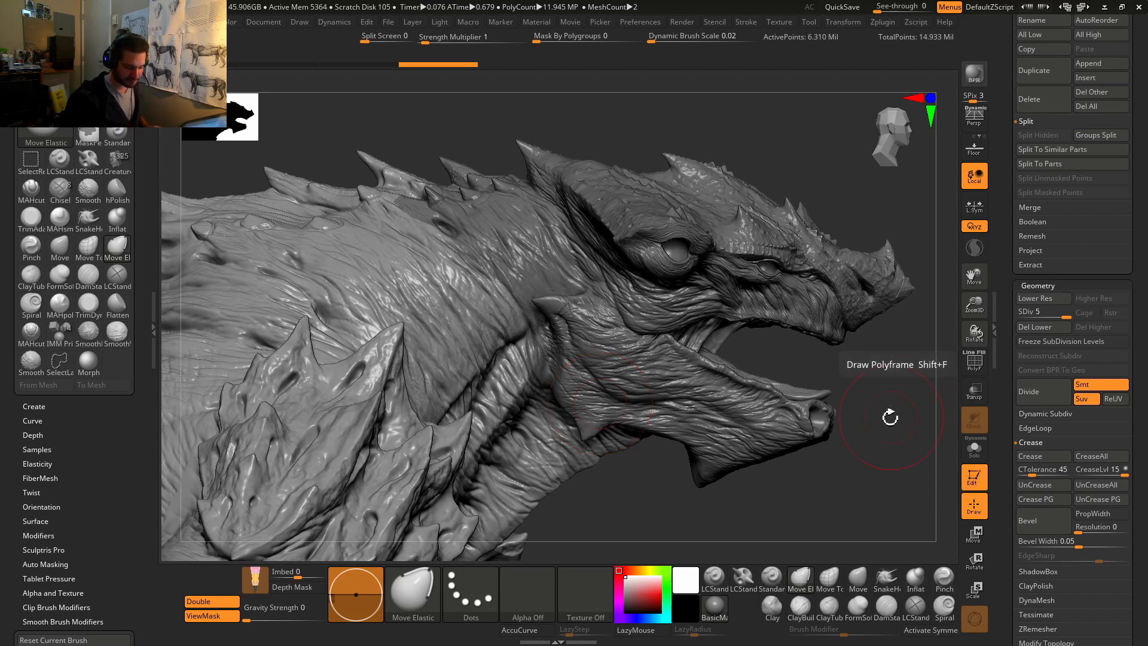
drag(889, 415, 828, 441)
Step: Delete the body_geo2 and headbackuphiRes subtools, keeping only body_geo
drag(1010, 321, 1016, 478)
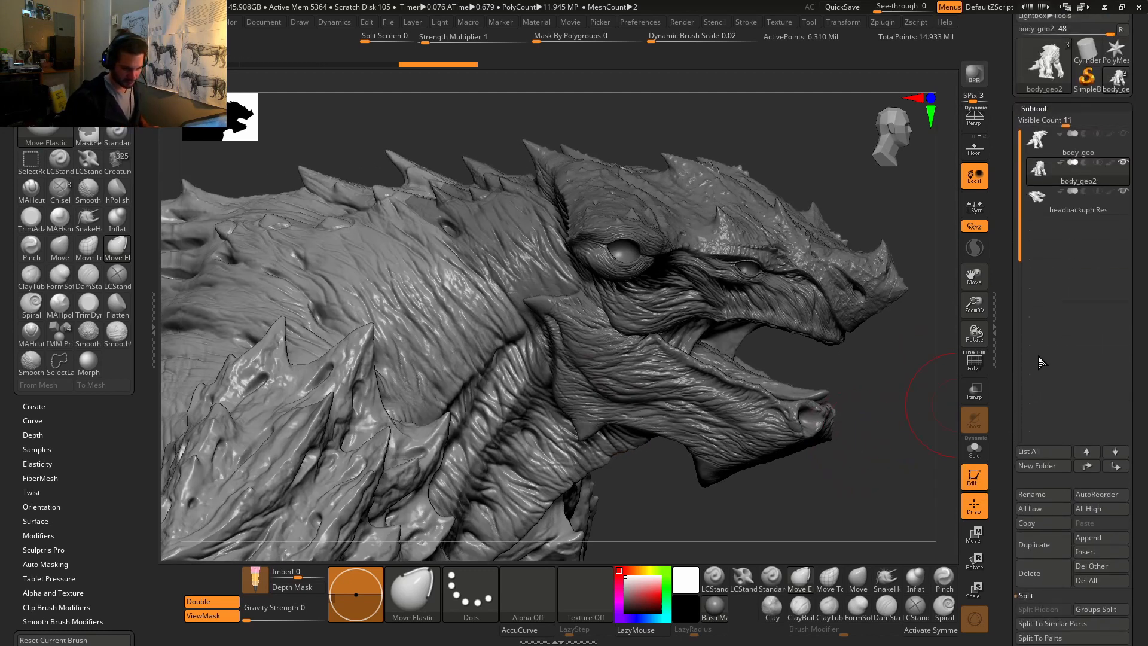
click(1028, 575)
click(1047, 579)
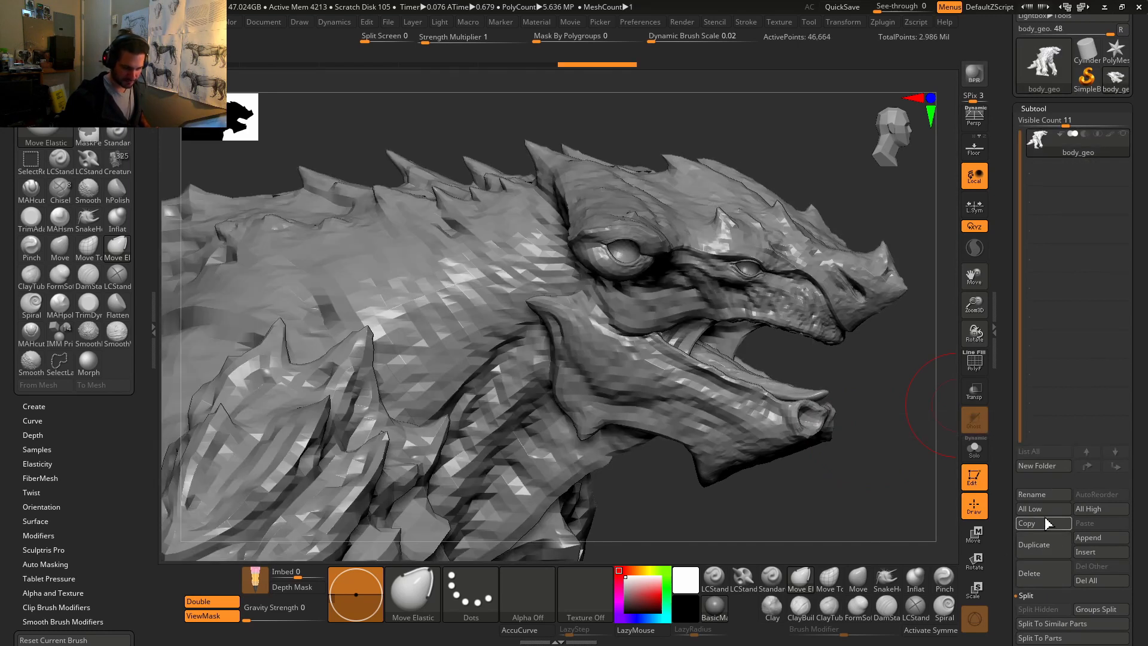
Step: Turn on the polyframe display and duplicate the body_geo subtool
key(shift+f)
right_drag(809, 436, 802, 461)
alt+right_drag(802, 462, 782, 406)
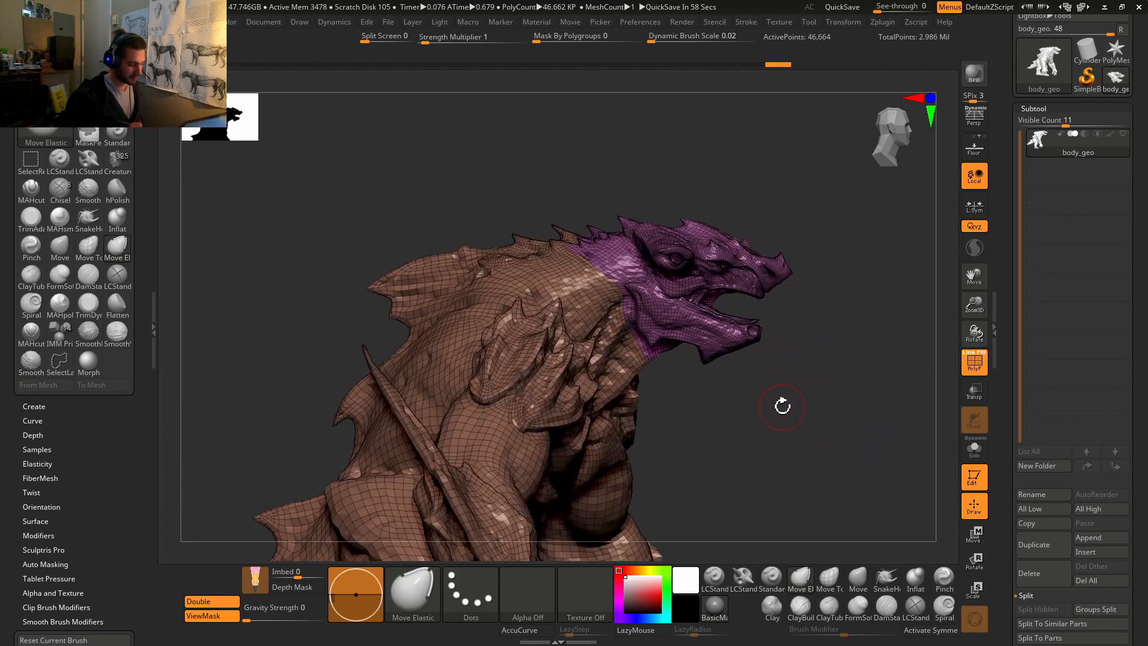
right_drag(782, 406, 815, 464)
right_click(815, 464)
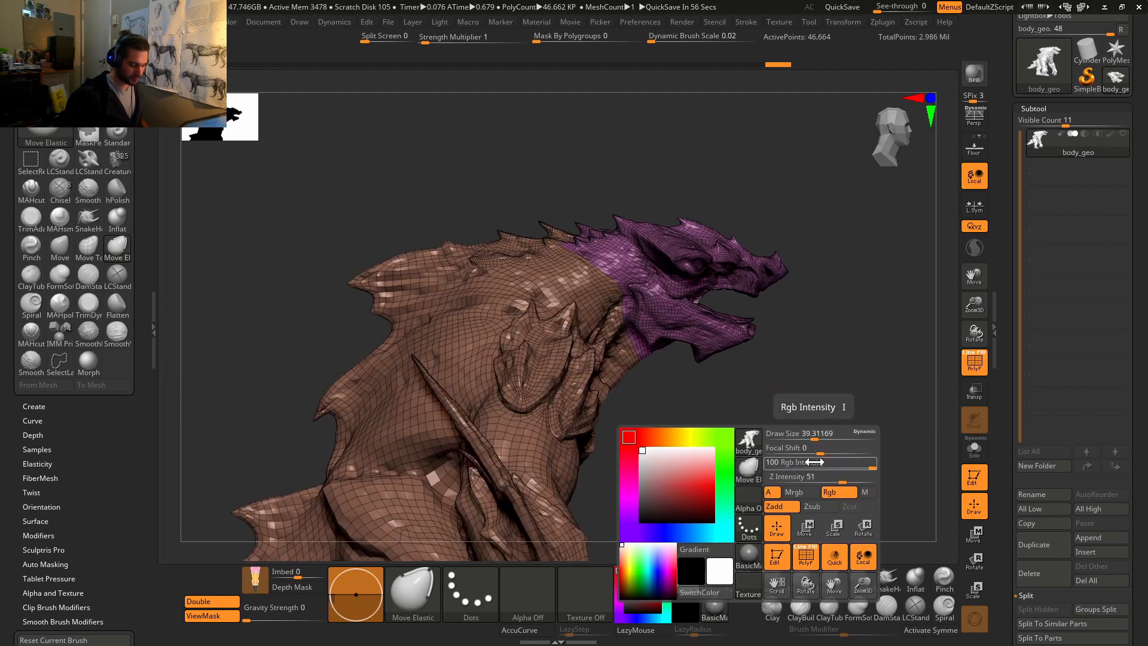
right_drag(732, 351, 735, 401)
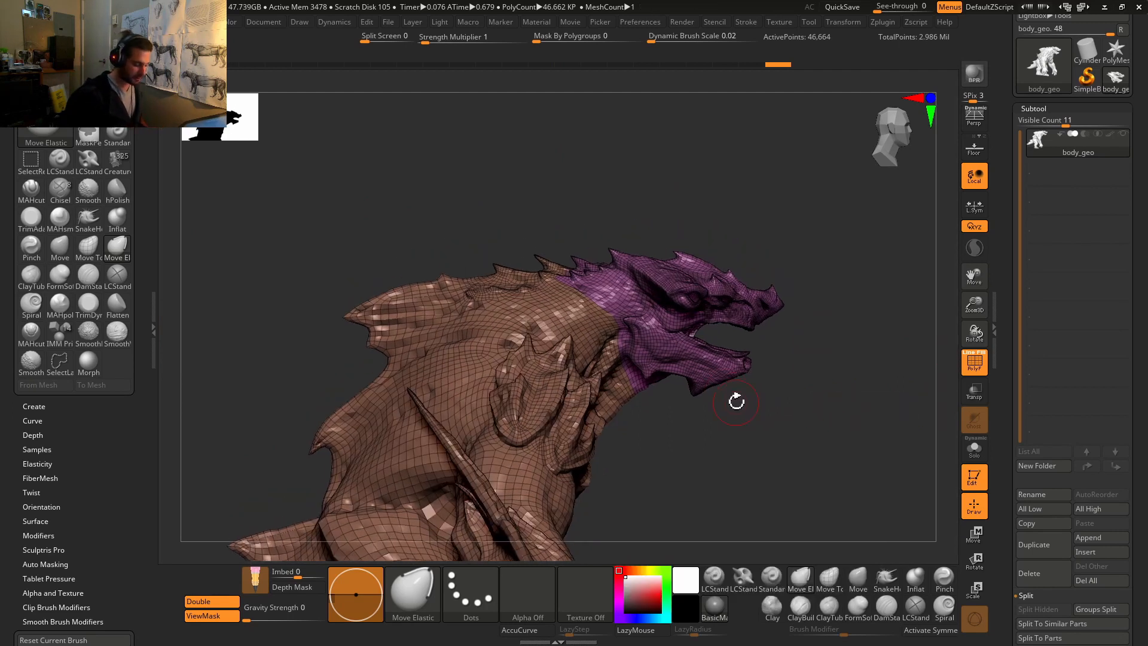
click(1035, 545)
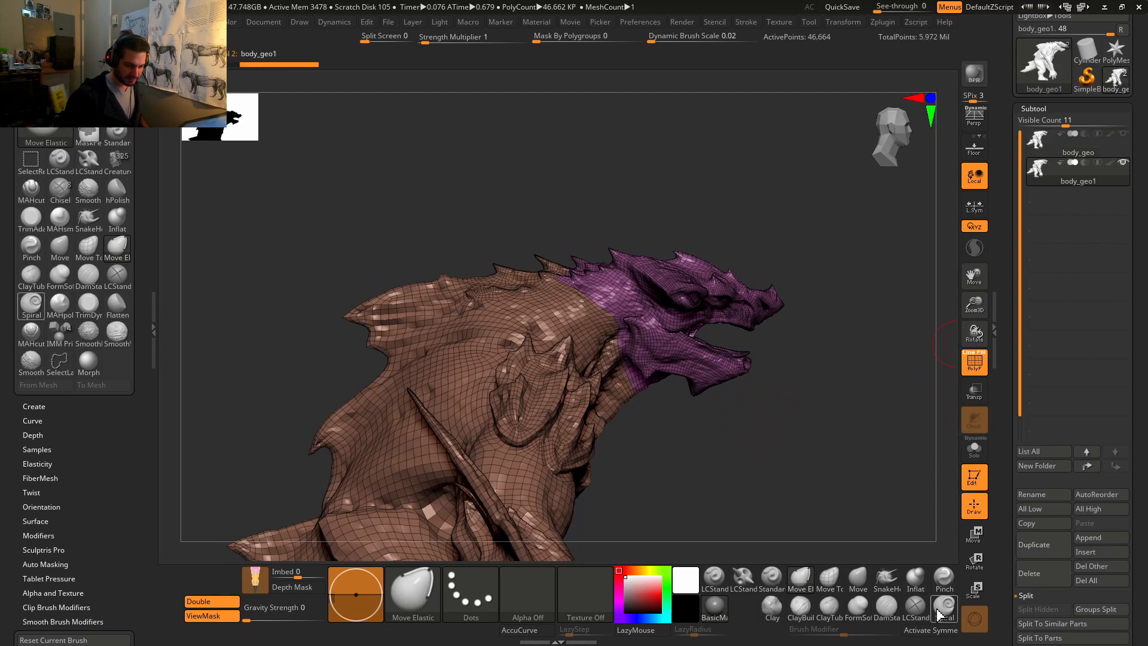
Step: Isolate the head polygroup on the duplicate and grow the visible area into the body polygons bordering the neck
ctrl+right_drag(705, 354, 740, 407)
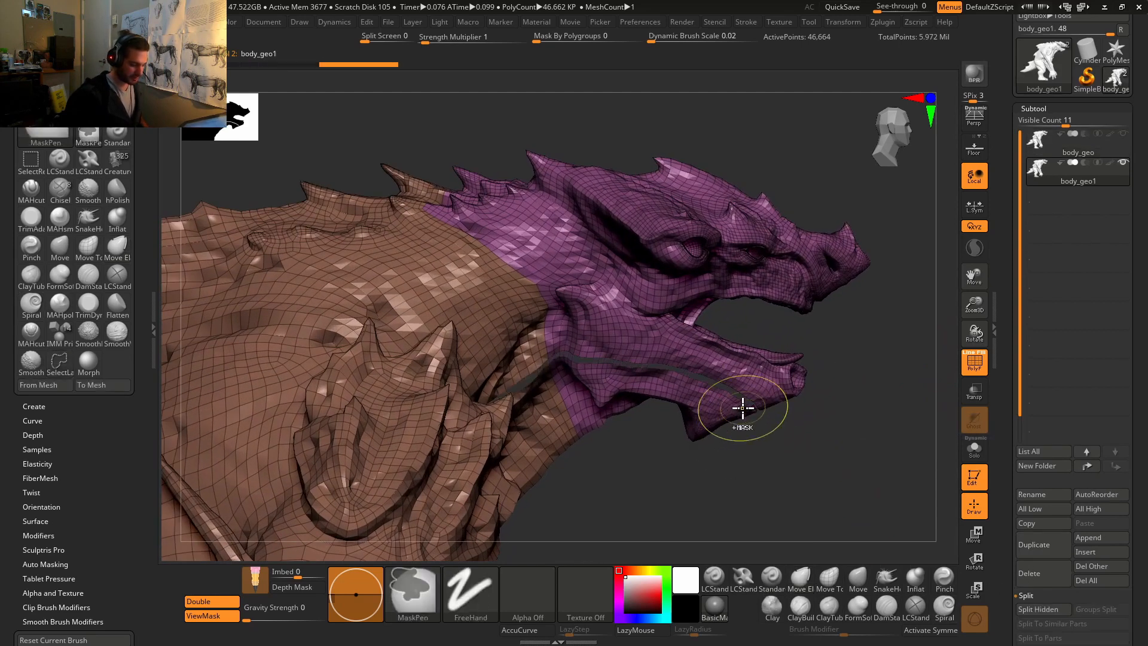
ctrl+shift+click(751, 387)
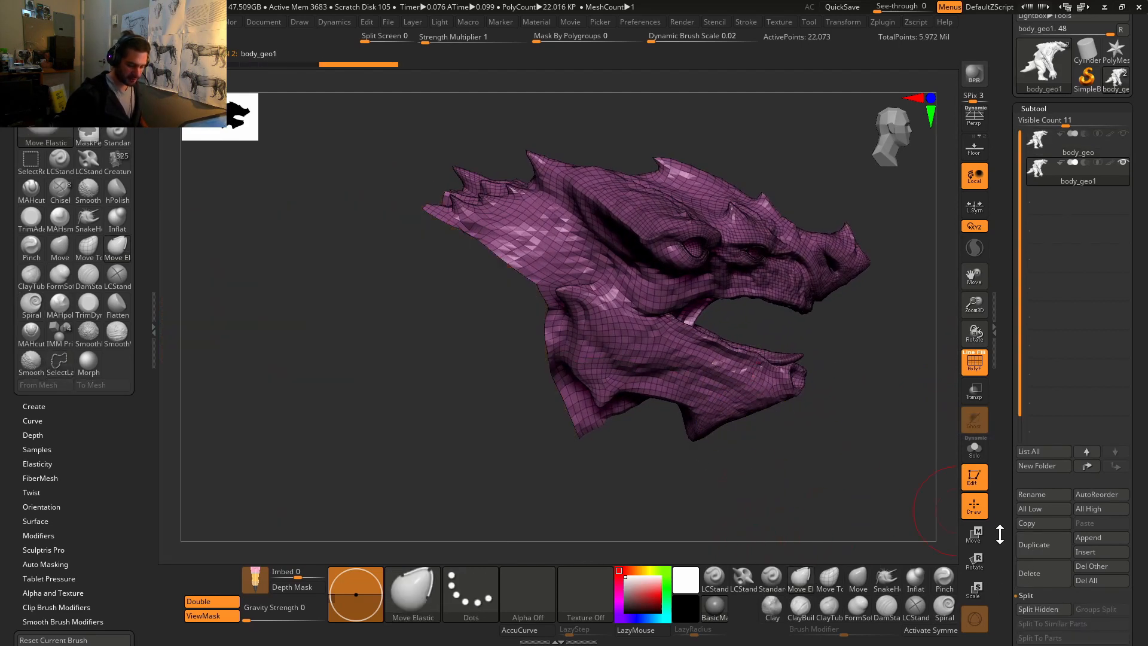
drag(1000, 534, 995, 391)
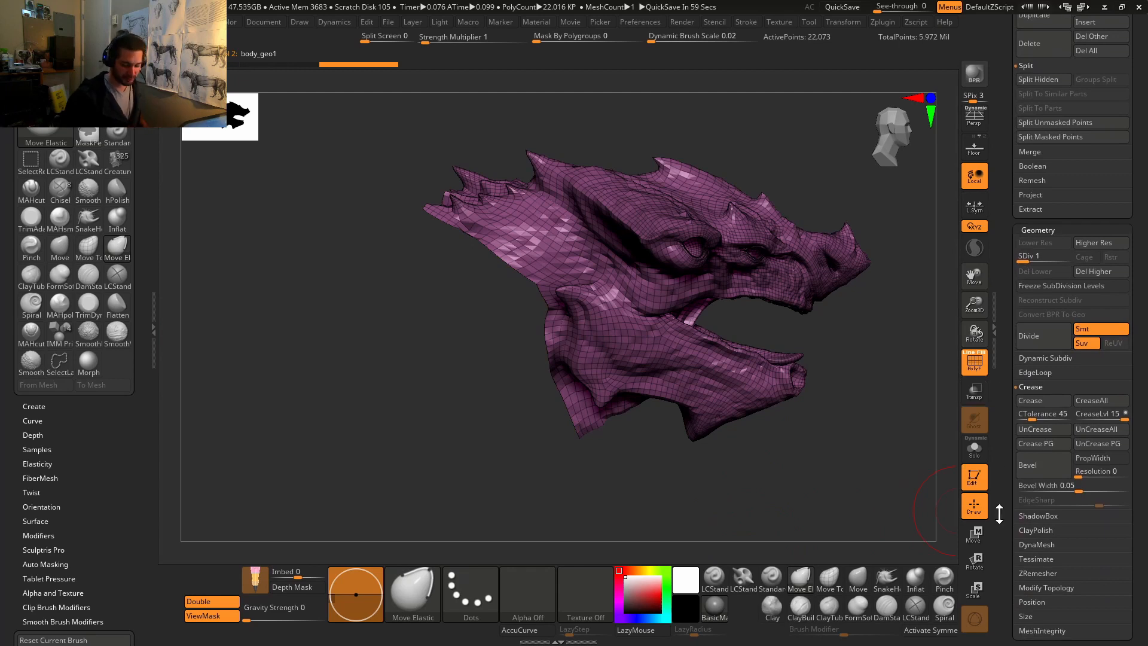
scroll(1003, 402, down, 10)
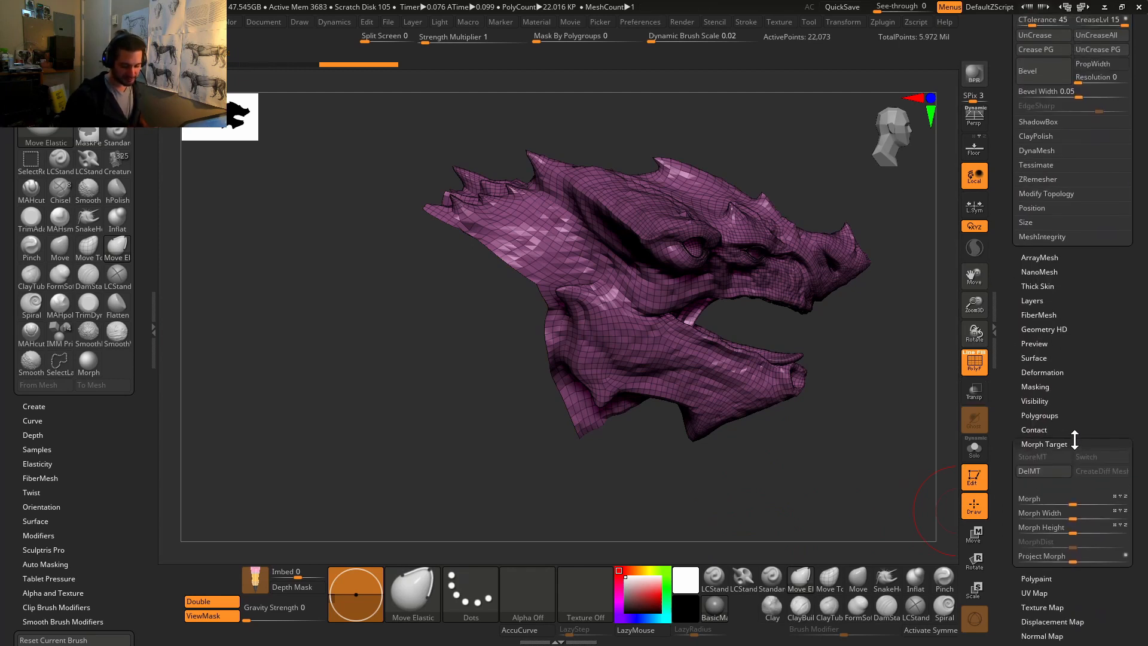
click(1034, 401)
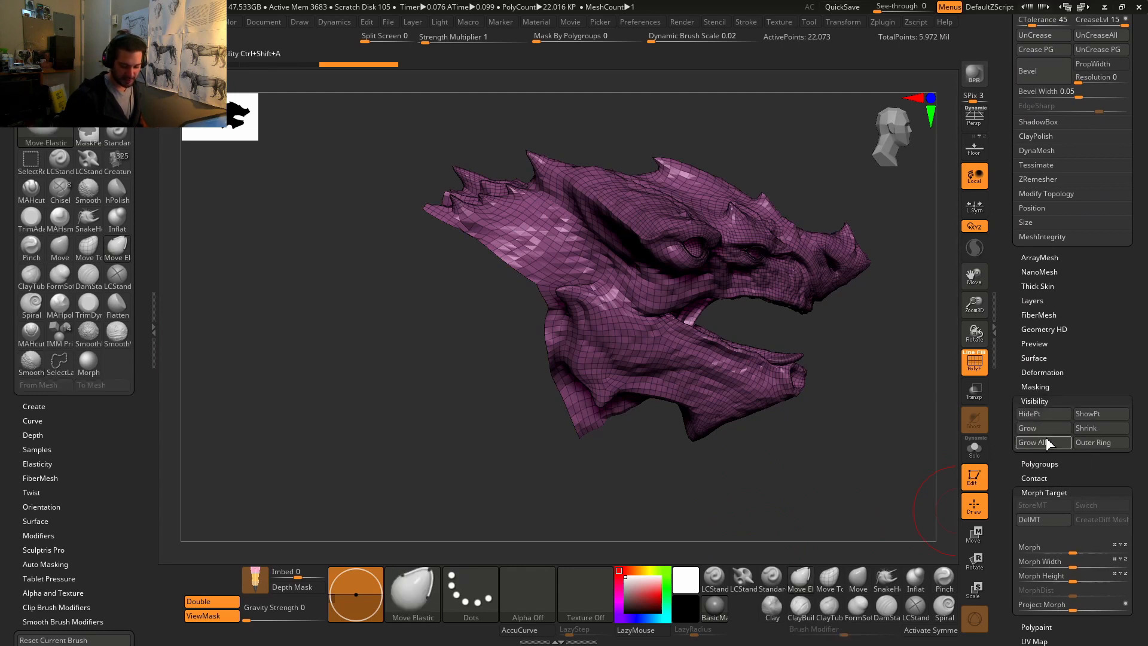
click(1042, 432)
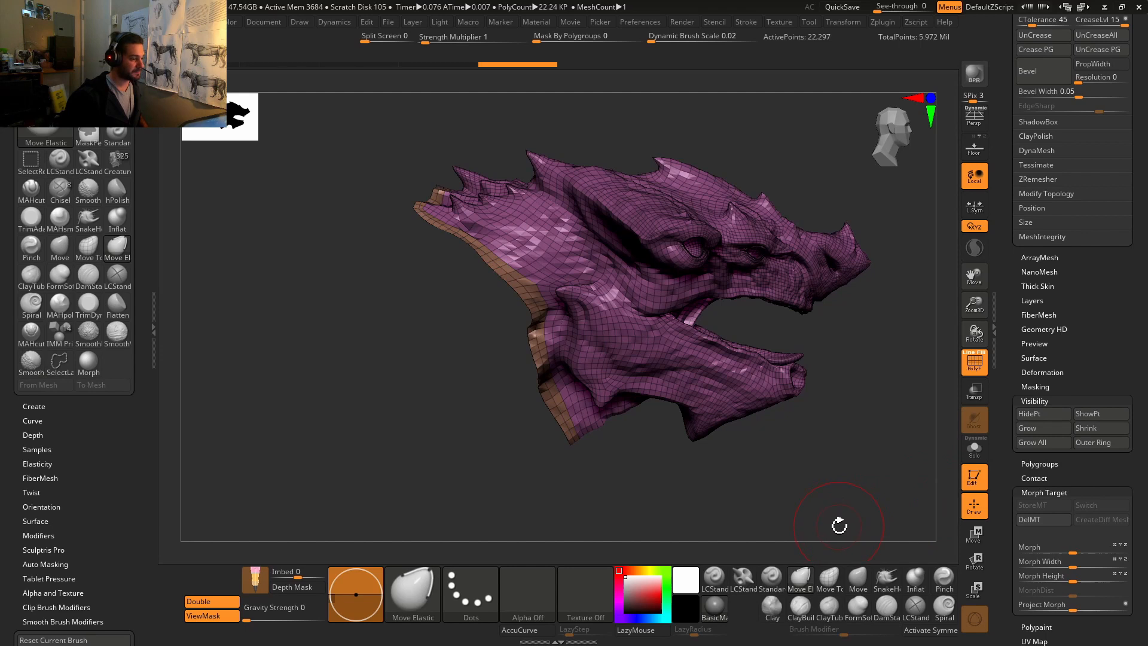
drag(826, 425, 843, 459)
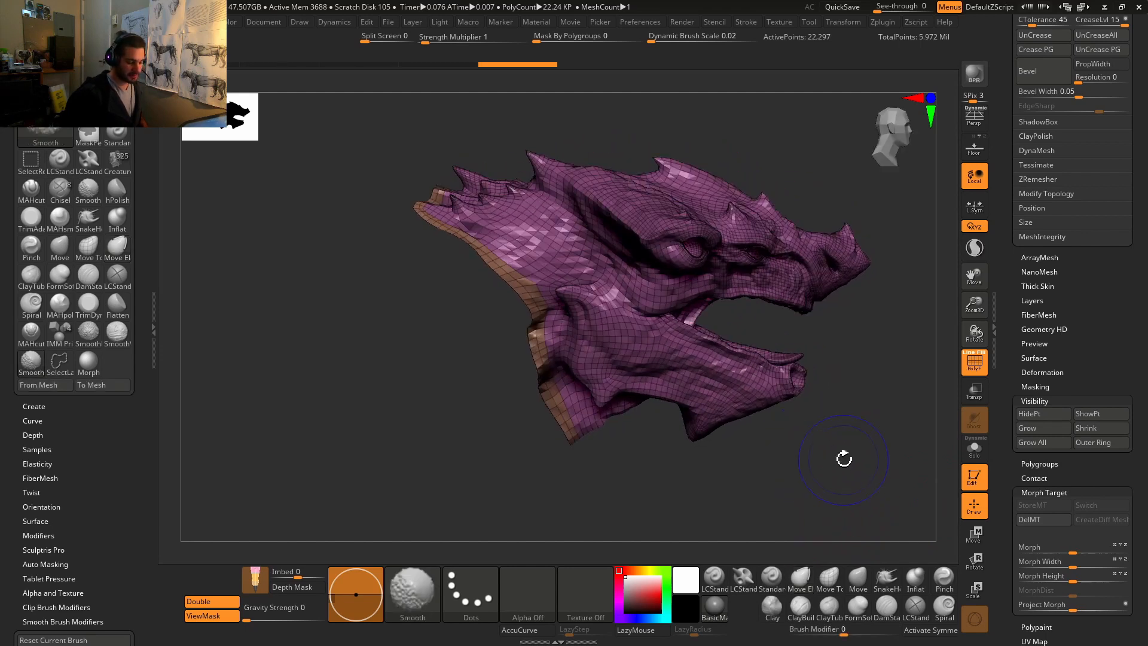
Step: Check the visible head portion at subdivision level 4 and return it to level 1
drag(1012, 337, 1013, 519)
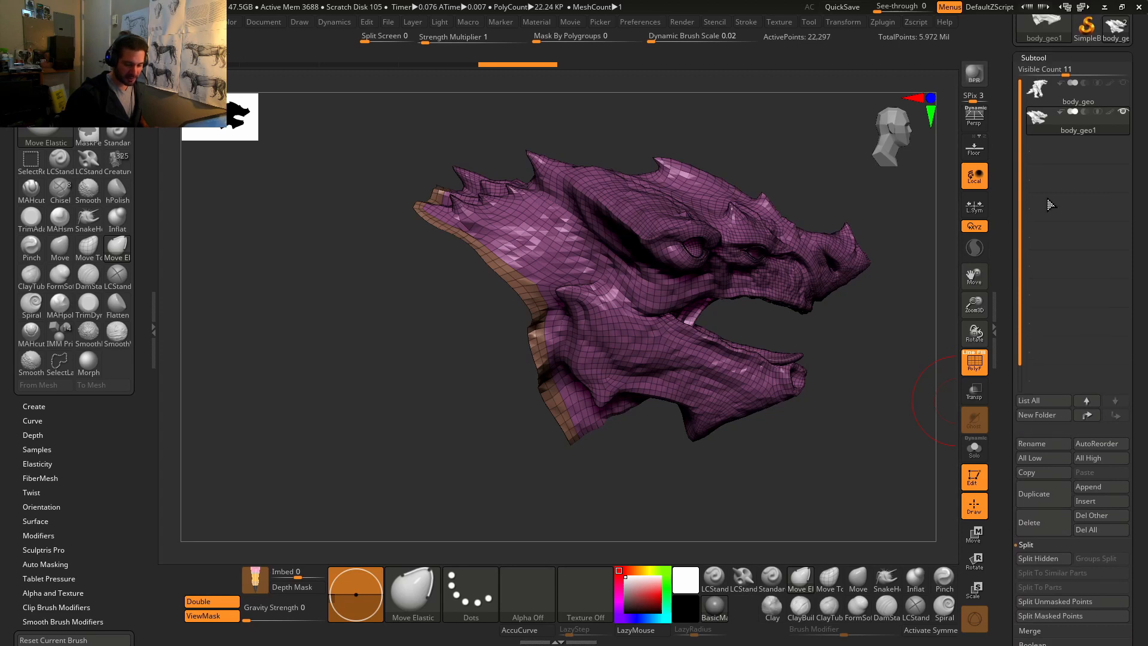
drag(1017, 530, 1009, 422)
drag(1024, 342, 1042, 348)
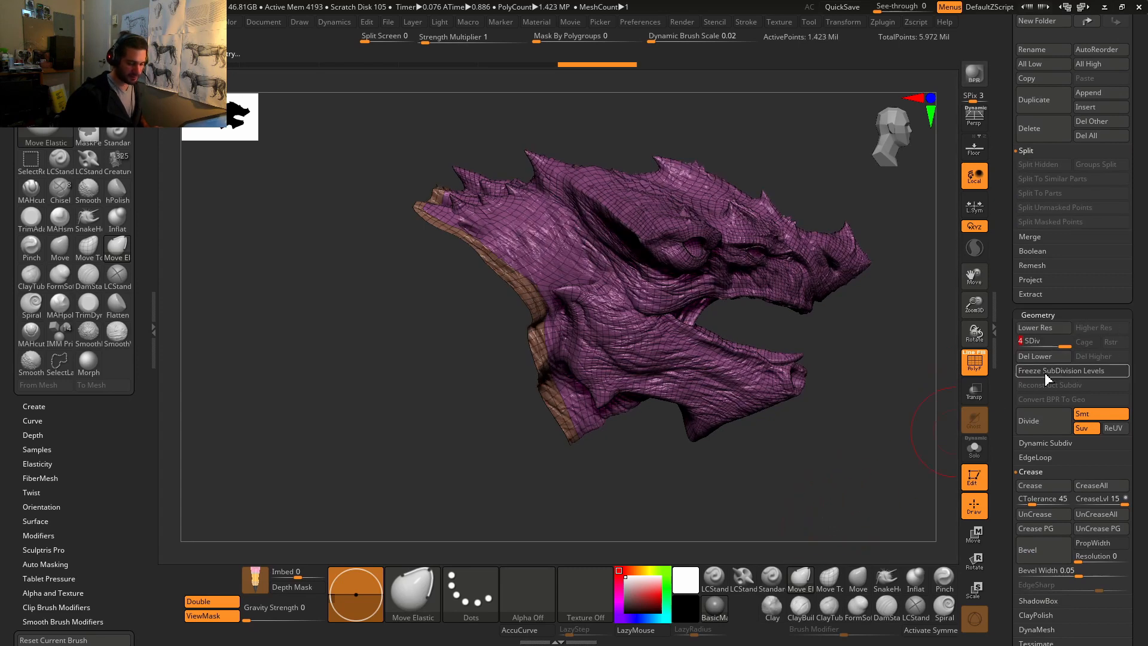
drag(1064, 347, 1018, 350)
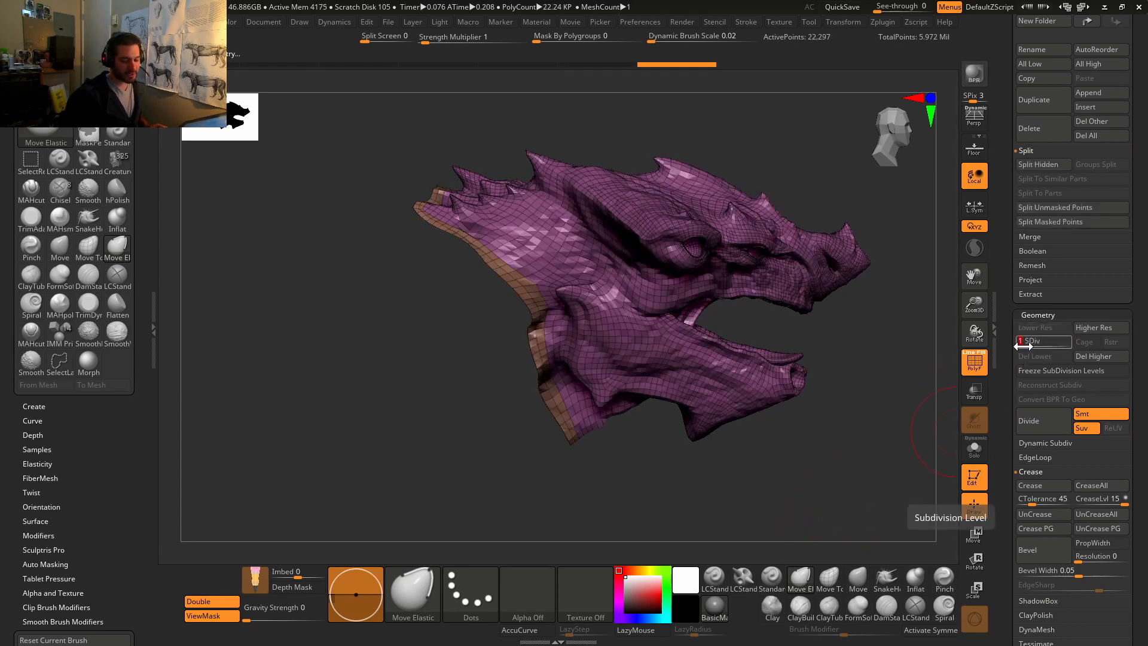
Step: Combine the visible head and grown neck border into one polygroup and show the whole body mesh again
key(ctrl)
key(ctrl+shift+z)
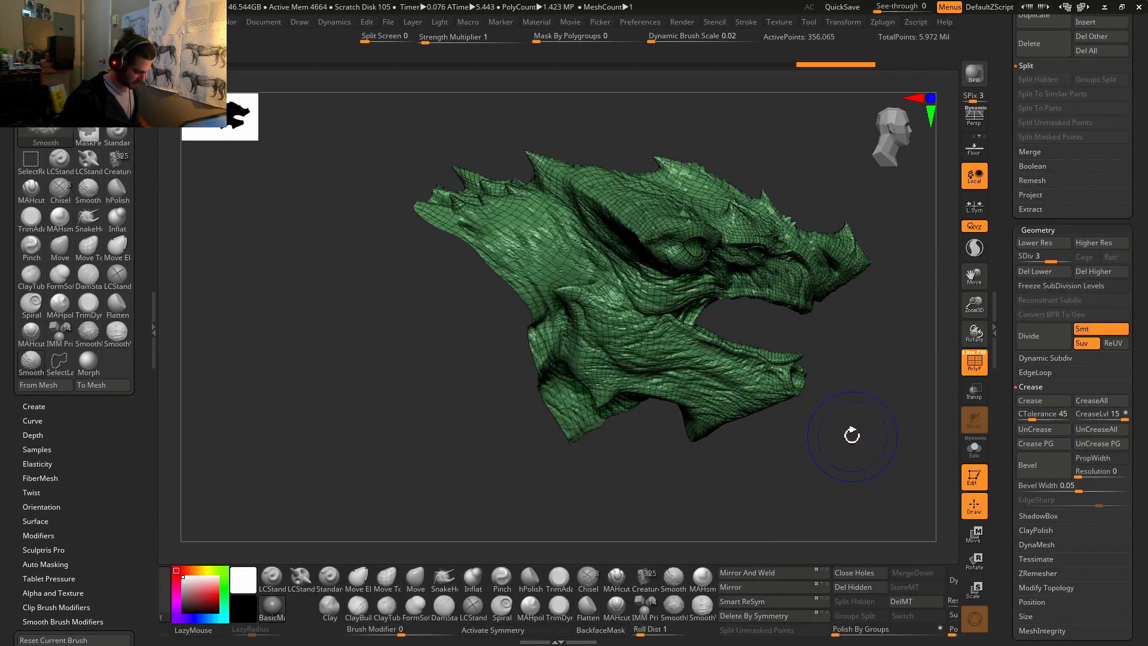
key(ctrl+z)
key(ctrl+shift+z)
key(ctrl+shift+z)
key(ctrl+shift+z)
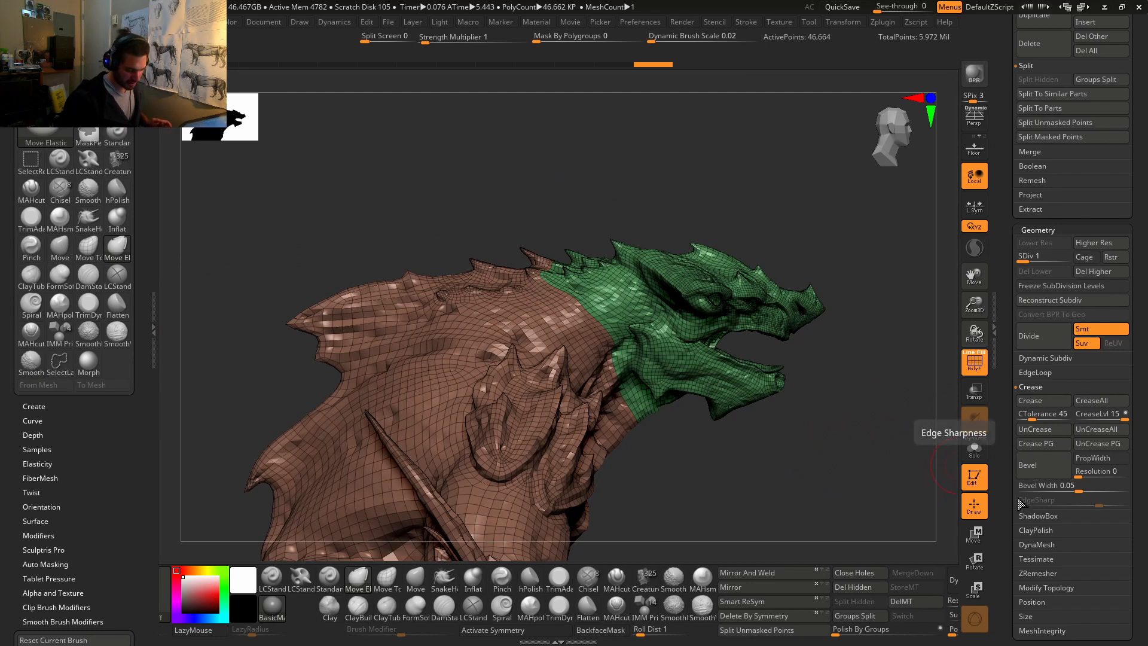
Step: Split the duplicate into separate subtools by polygroup and delete the body piece, keeping the enlarged head
click(874, 613)
click(825, 630)
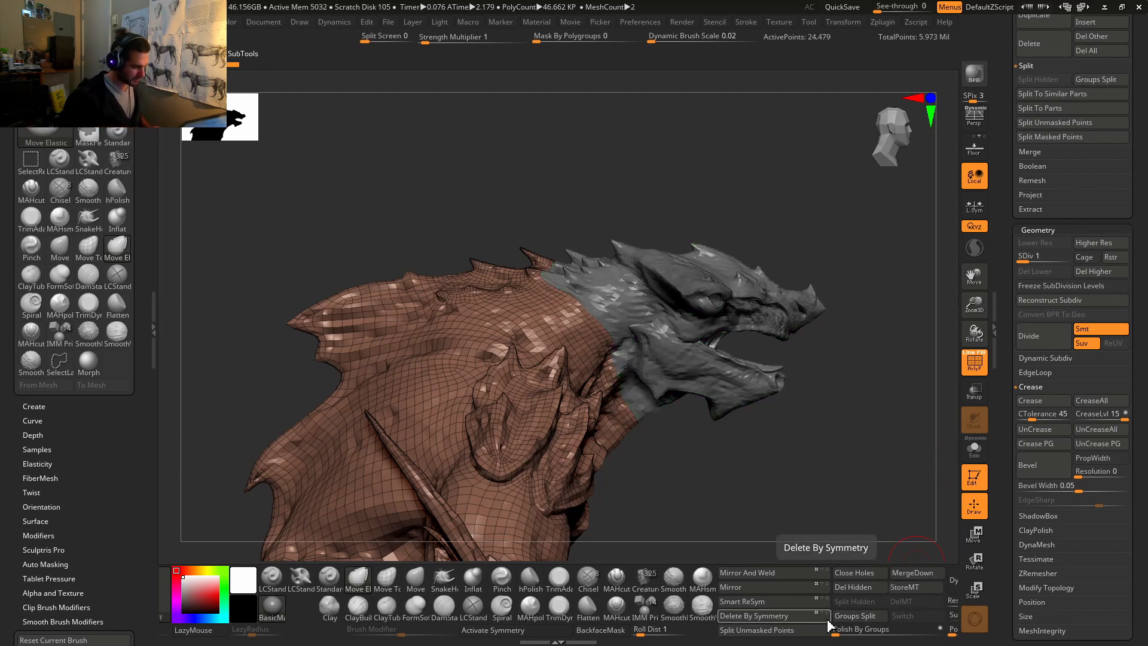
drag(1004, 337, 1010, 502)
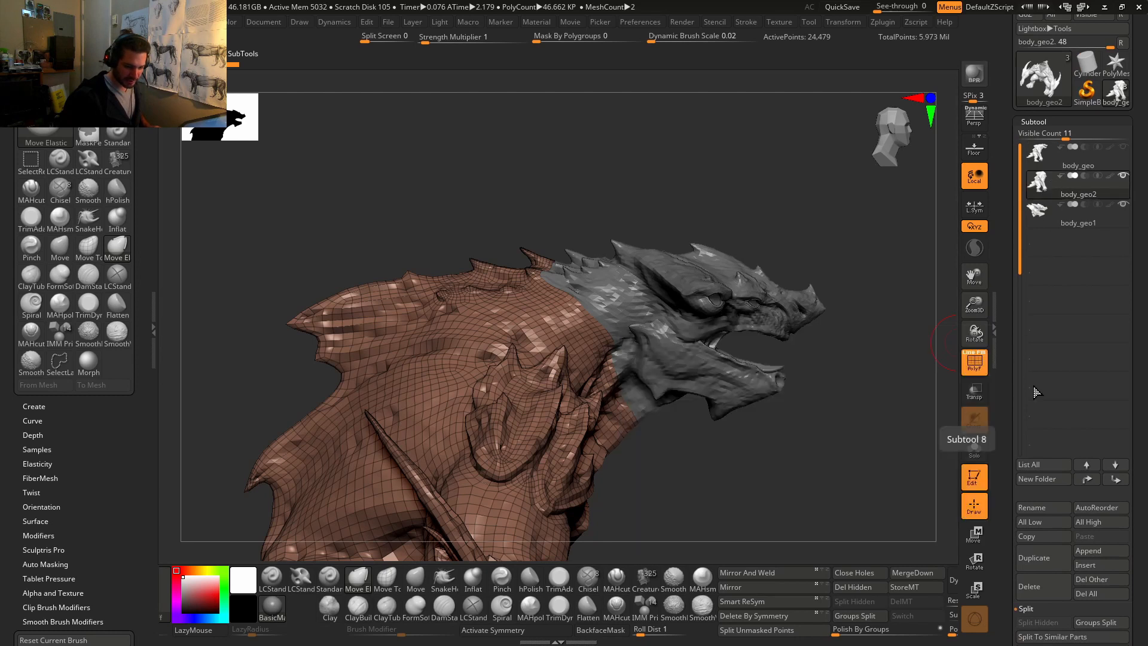
drag(1010, 543, 1011, 190)
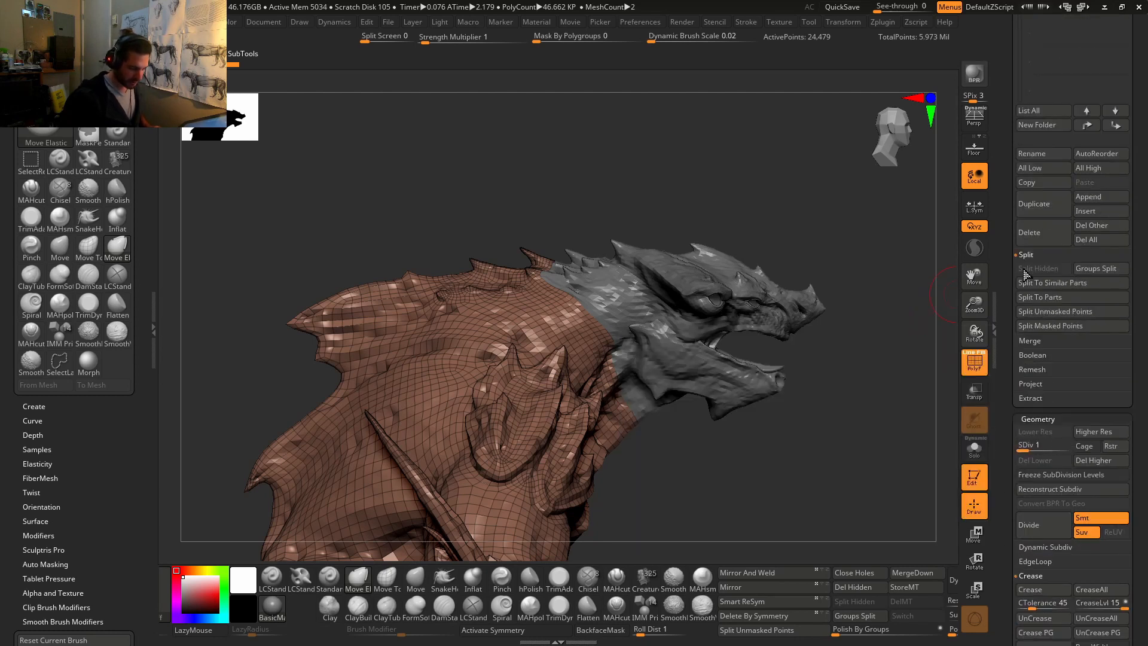
click(1039, 244)
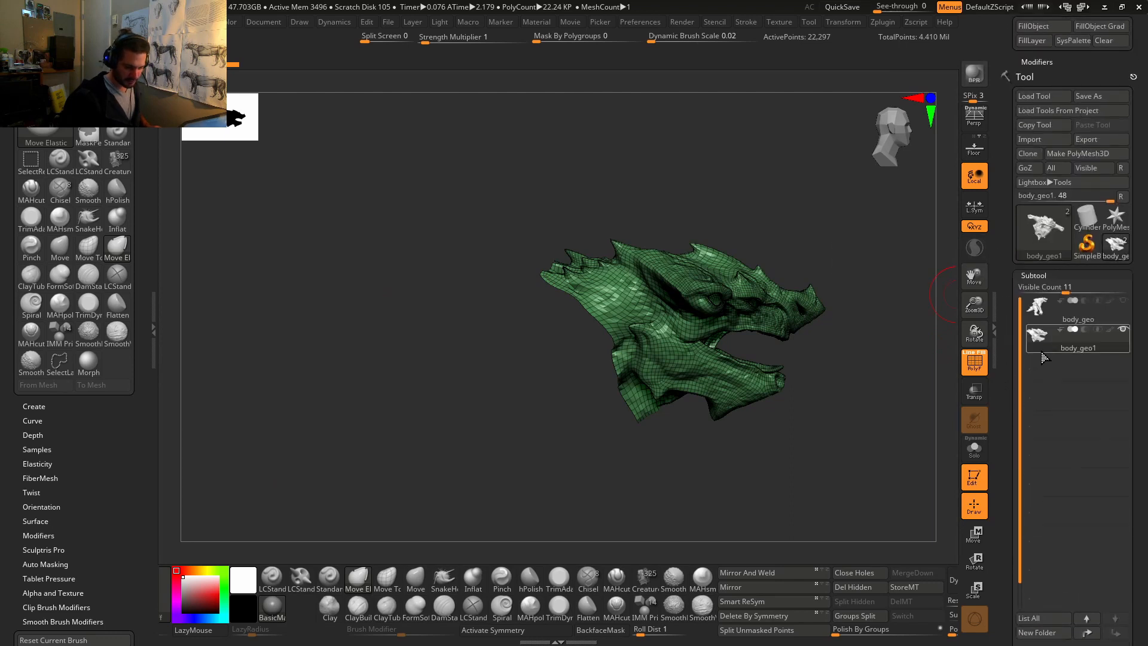
Step: Select the original body_geo subtool and duplicate it once more
click(1038, 309)
drag(1010, 449, 1007, 359)
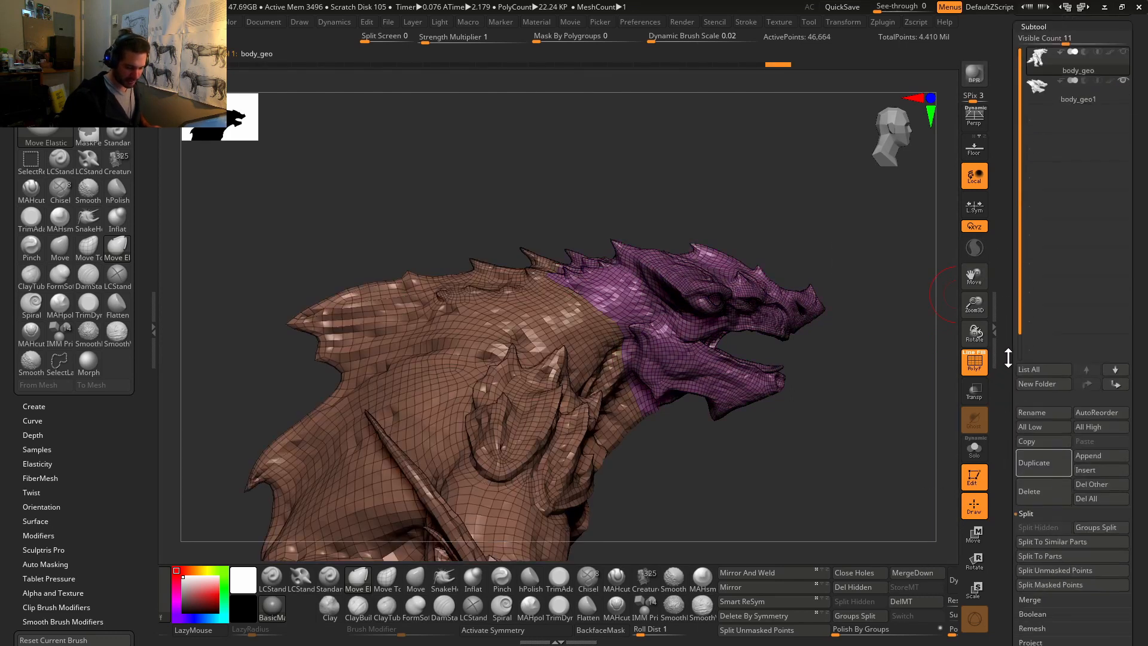
click(1037, 467)
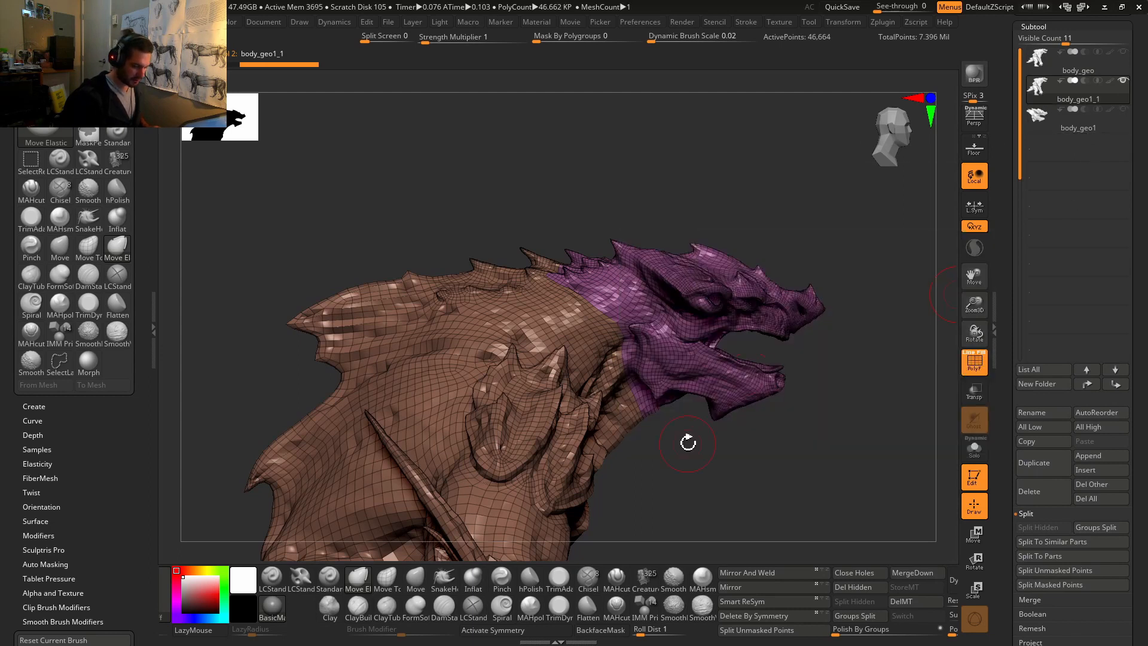
Step: Isolate the body polygroup on the new duplicate, hiding the head
mouse_move(687, 440)
mouse_down()
mouse_move(682, 463)
mouse_move(740, 462)
mouse_up()
right_click(740, 463)
key(ctrl+shift)
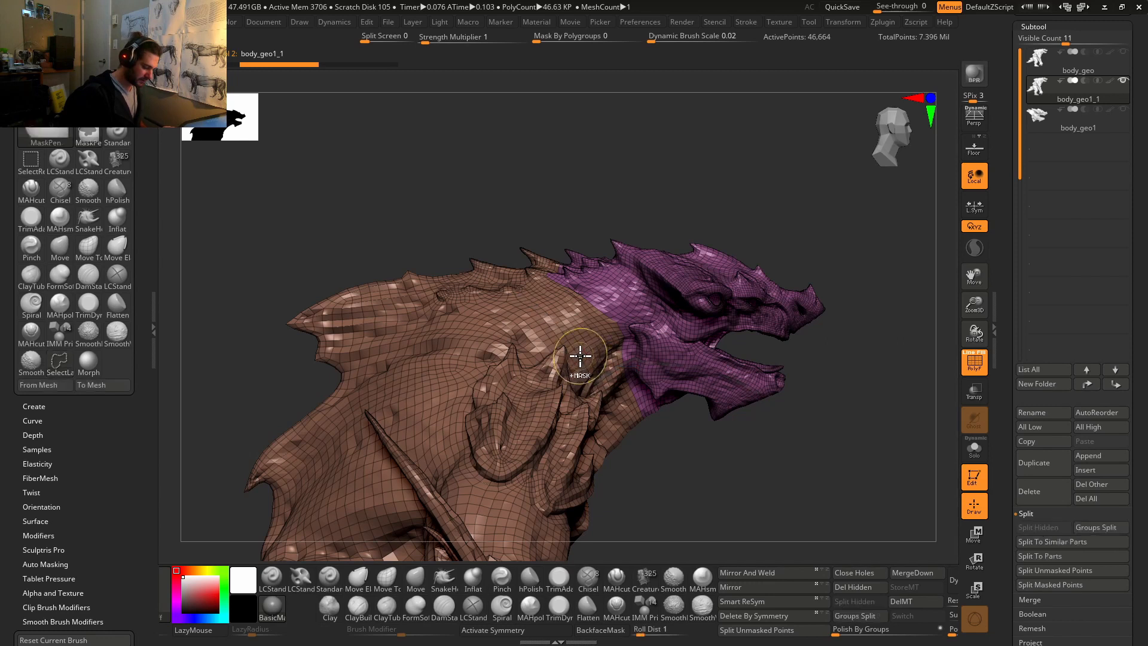
ctrl+shift+click(580, 354)
drag(656, 399, 719, 419)
key(ctrl+z)
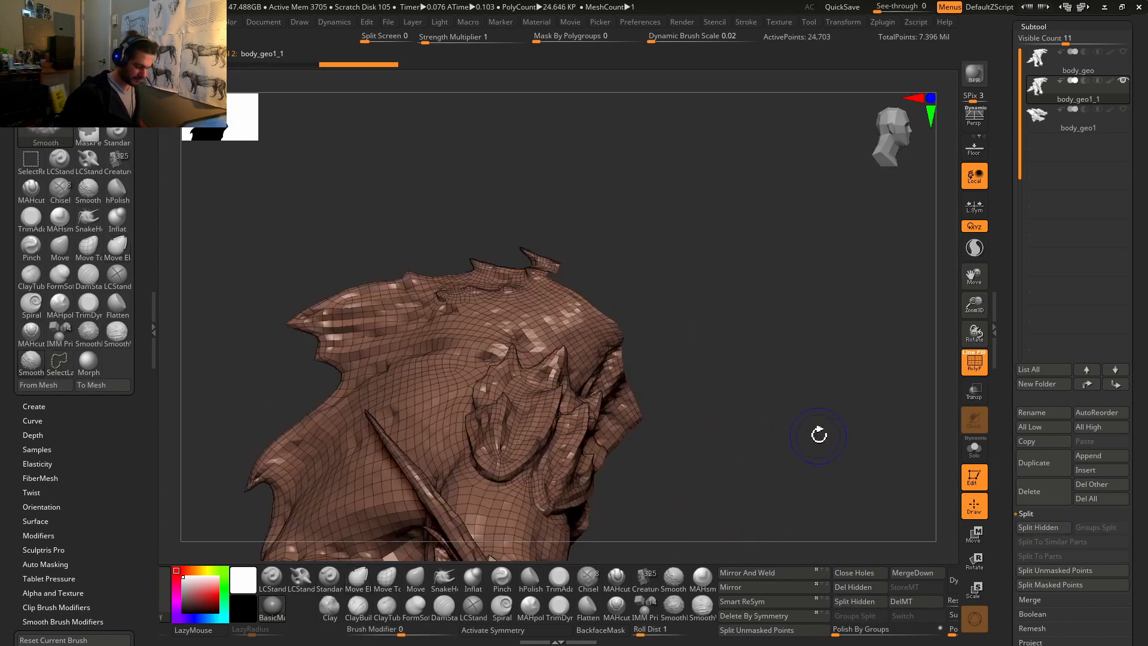
Step: Grow the visible body area into the head polygons bordering the neck and inspect the added strip
scroll(1008, 548, down, 15)
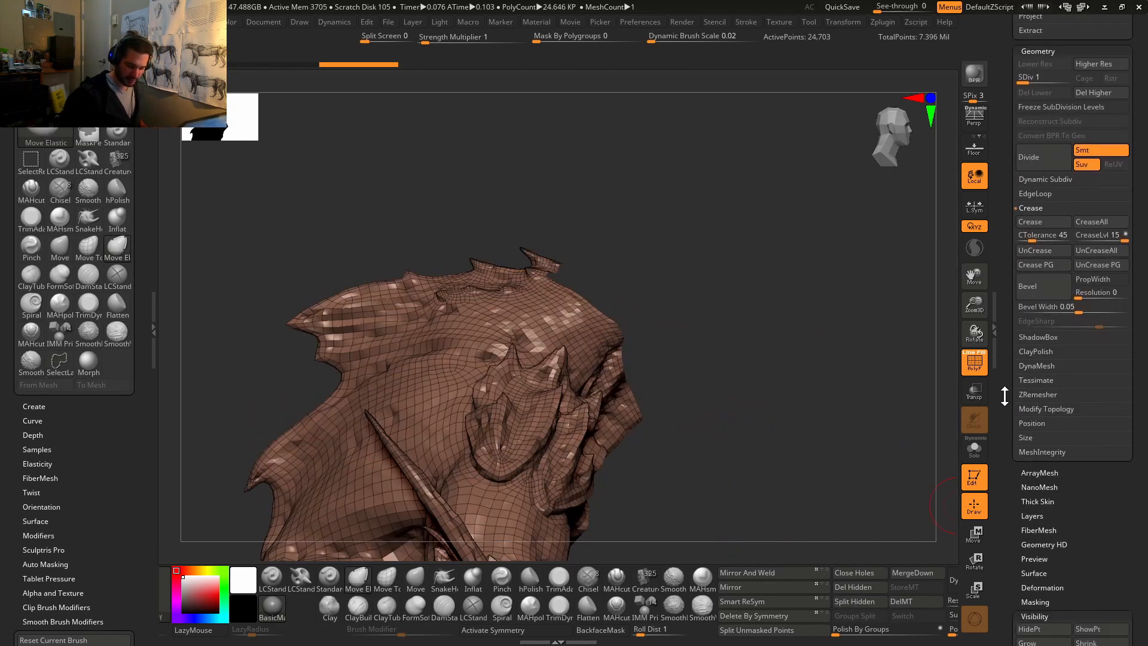
scroll(1012, 519, down, 3)
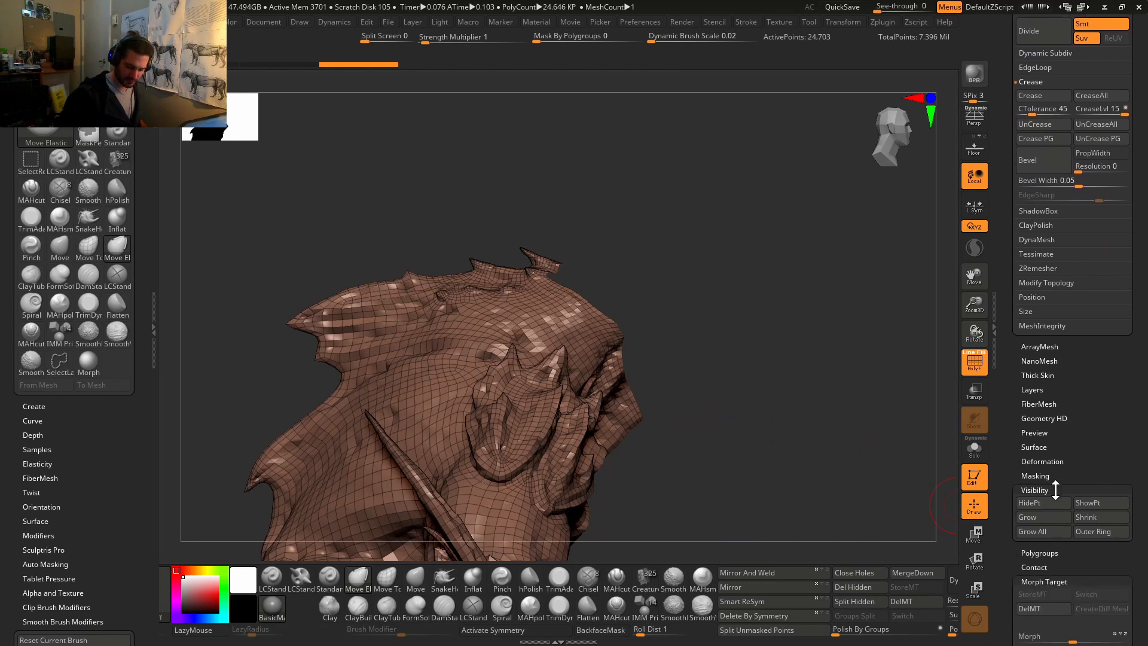
click(1043, 517)
click(1043, 517)
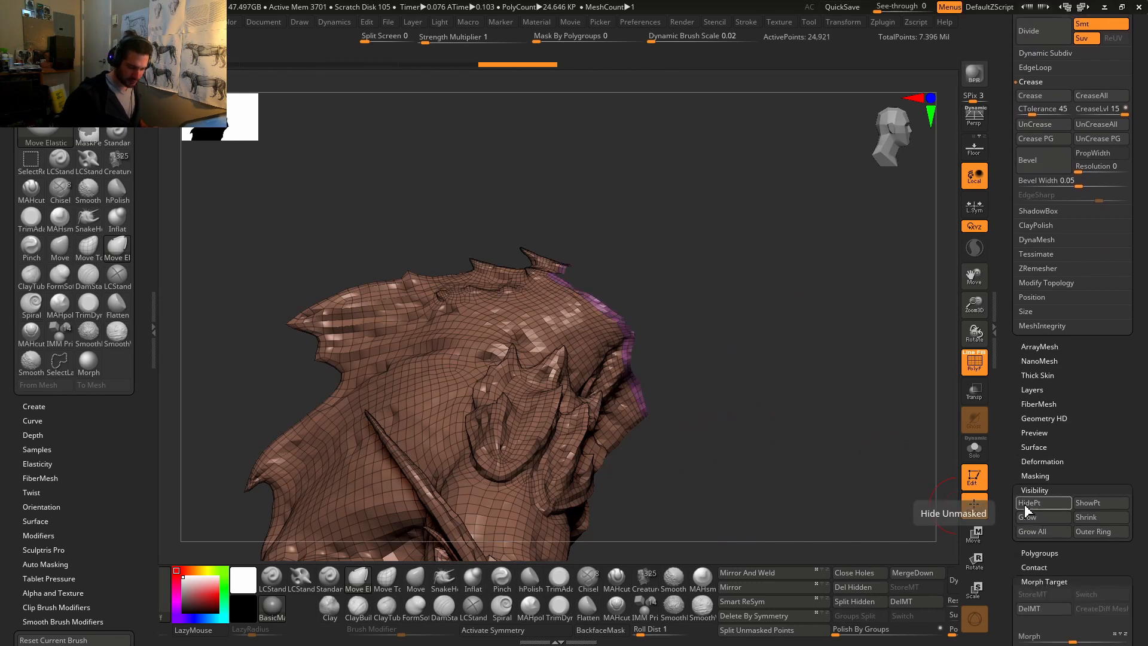
mouse_move(737, 389)
mouse_down()
mouse_move(730, 321)
mouse_move(730, 385)
mouse_move(834, 378)
mouse_up()
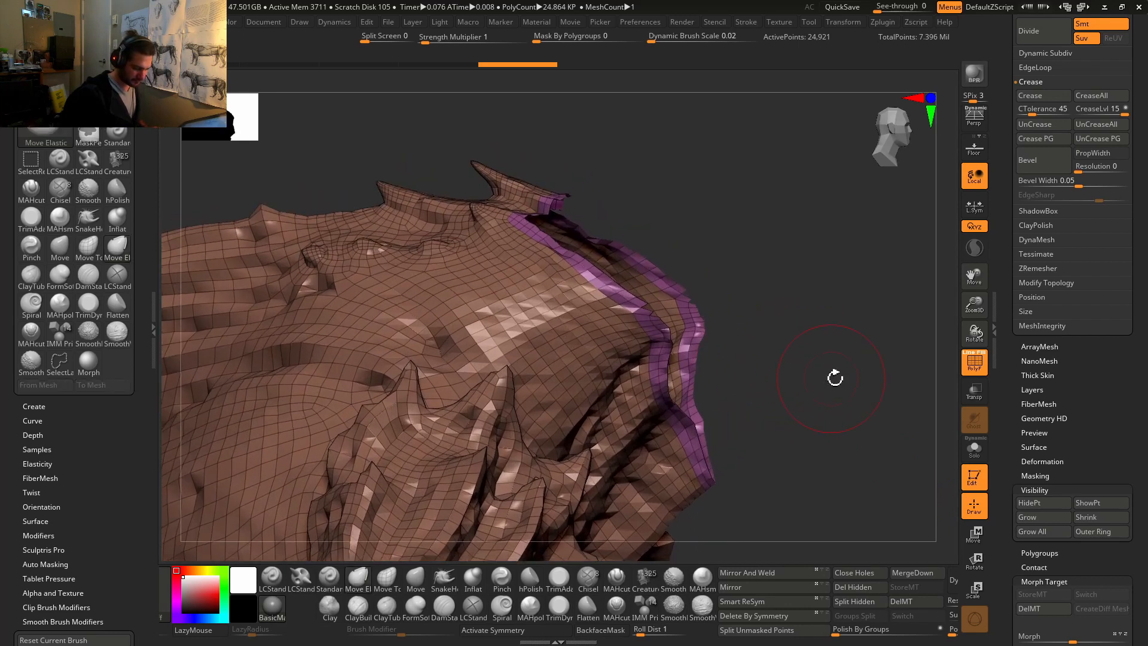
click(1028, 518)
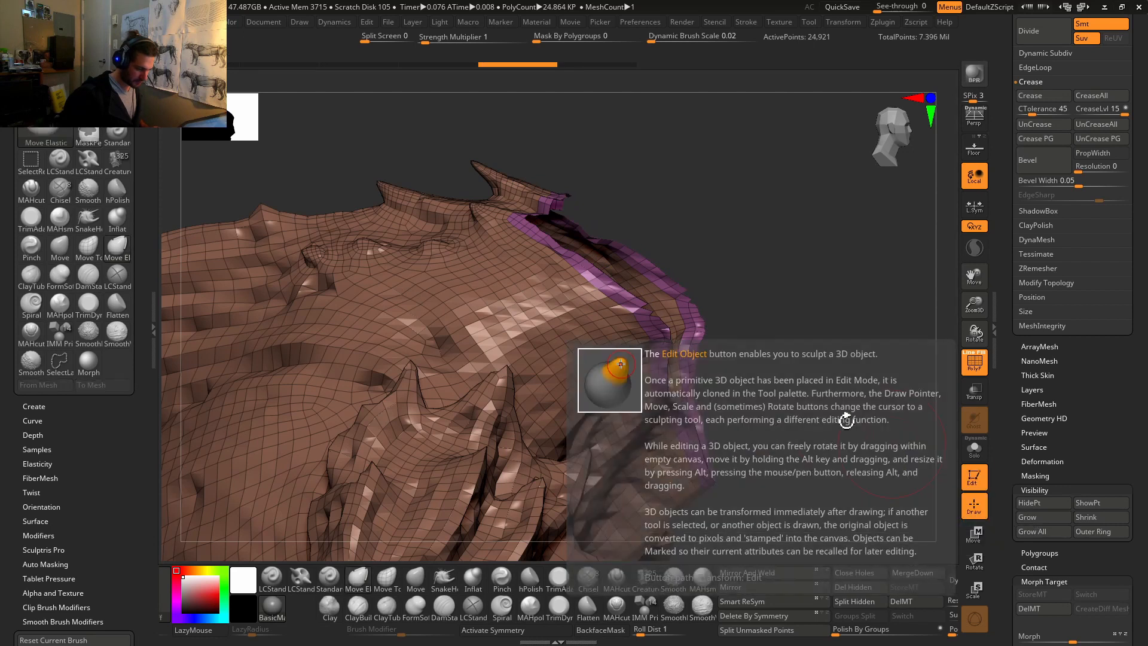
mouse_move(807, 460)
mouse_down()
mouse_move(771, 436)
mouse_move(781, 390)
mouse_move(771, 295)
mouse_move(785, 344)
mouse_up()
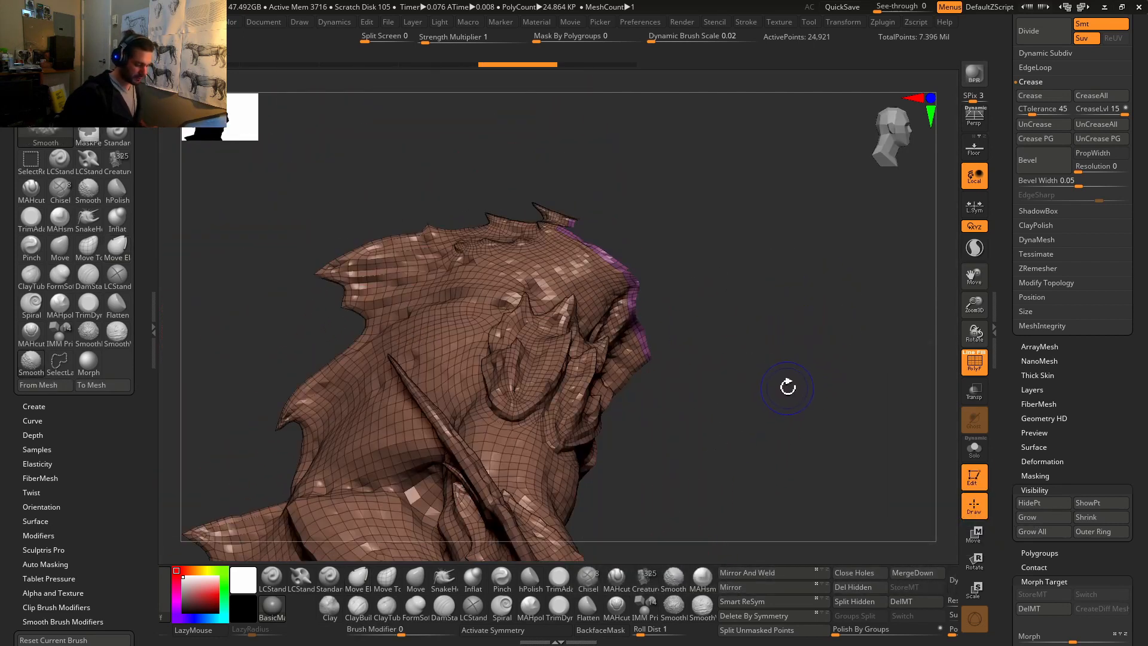
Step: Combine the visible body and grown neck border into one polygroup and show the whole mesh again
key(ctrl+w)
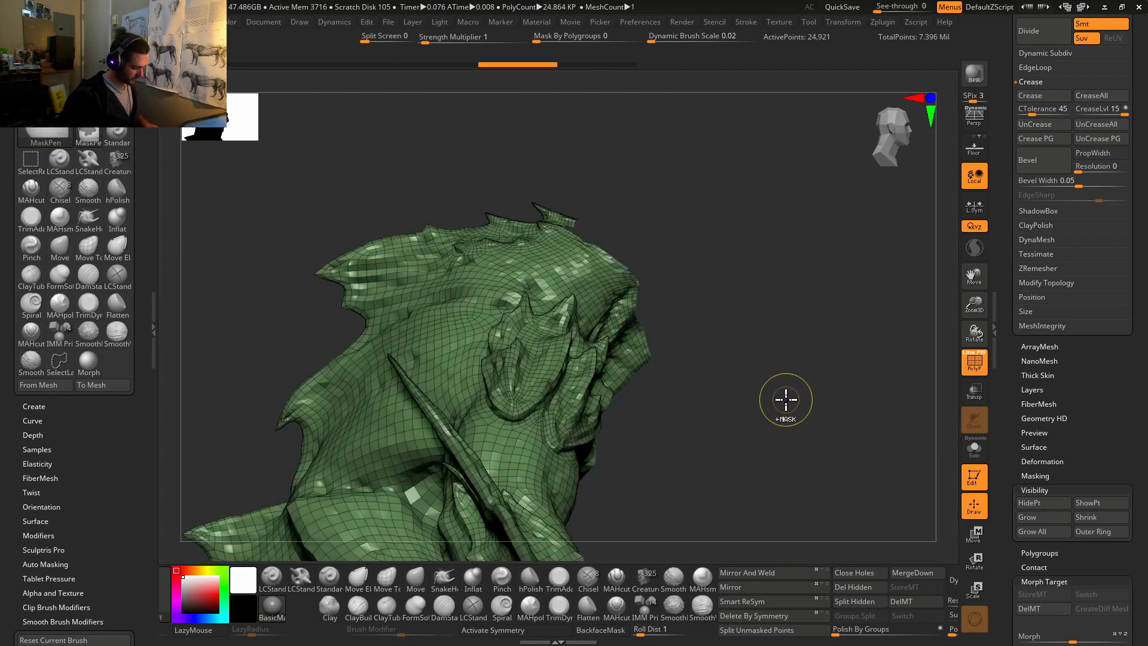
ctrl+shift+click(789, 410)
drag(789, 411, 835, 457)
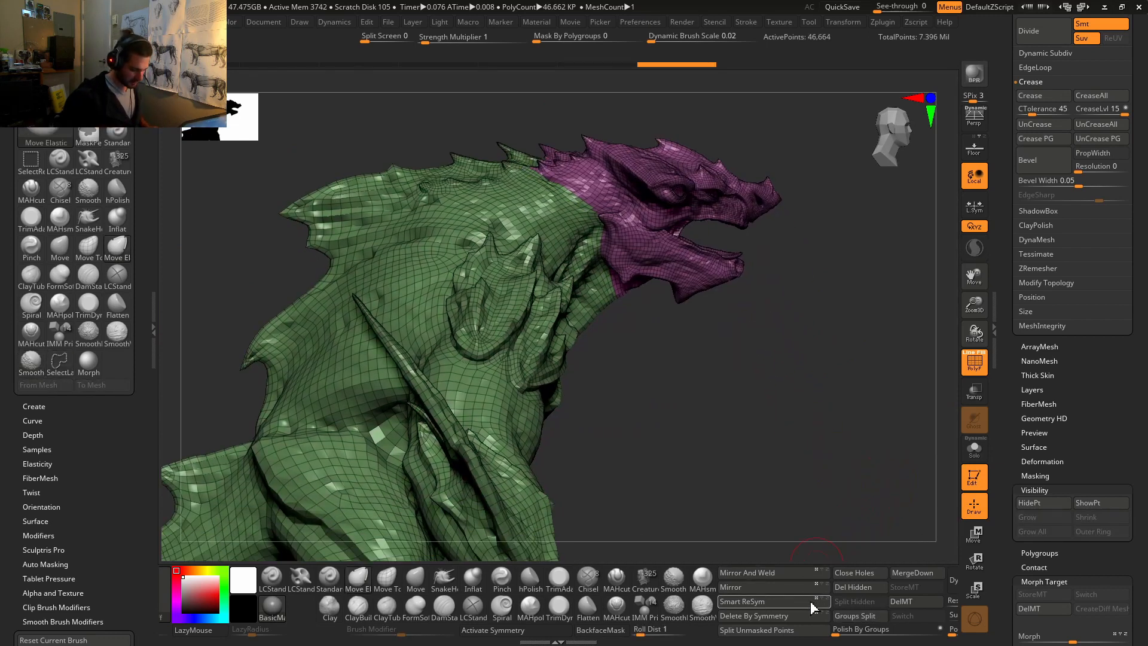
Step: Split the regrouped duplicate into separate subtools by polygroup and compare the two head pieces in the subtool list
click(873, 617)
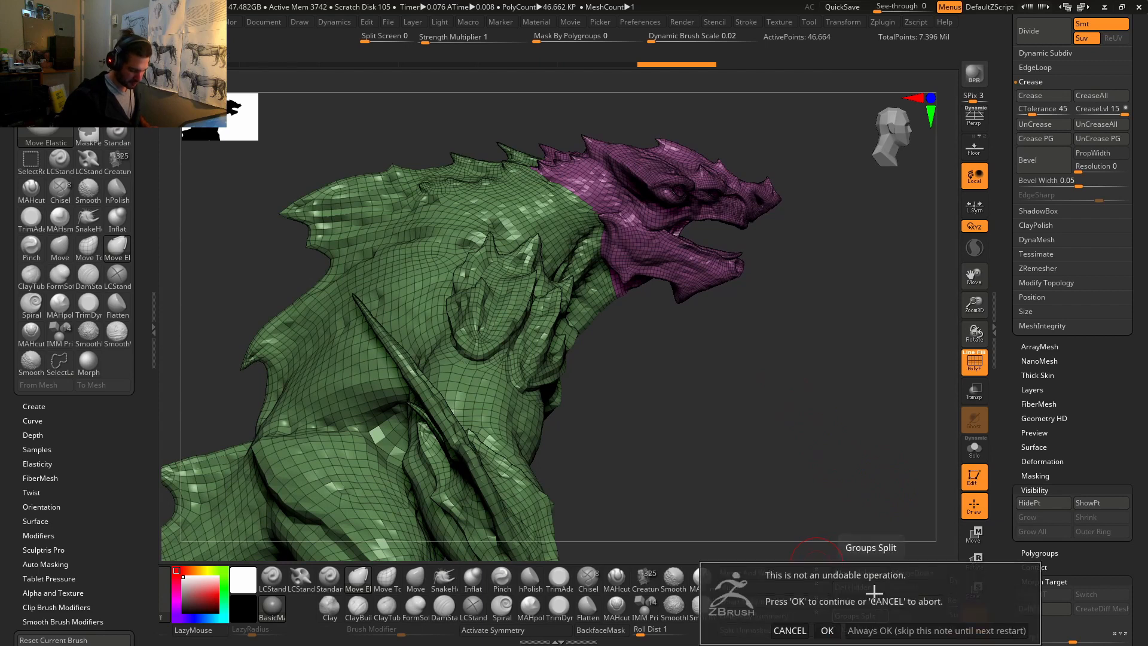
click(831, 628)
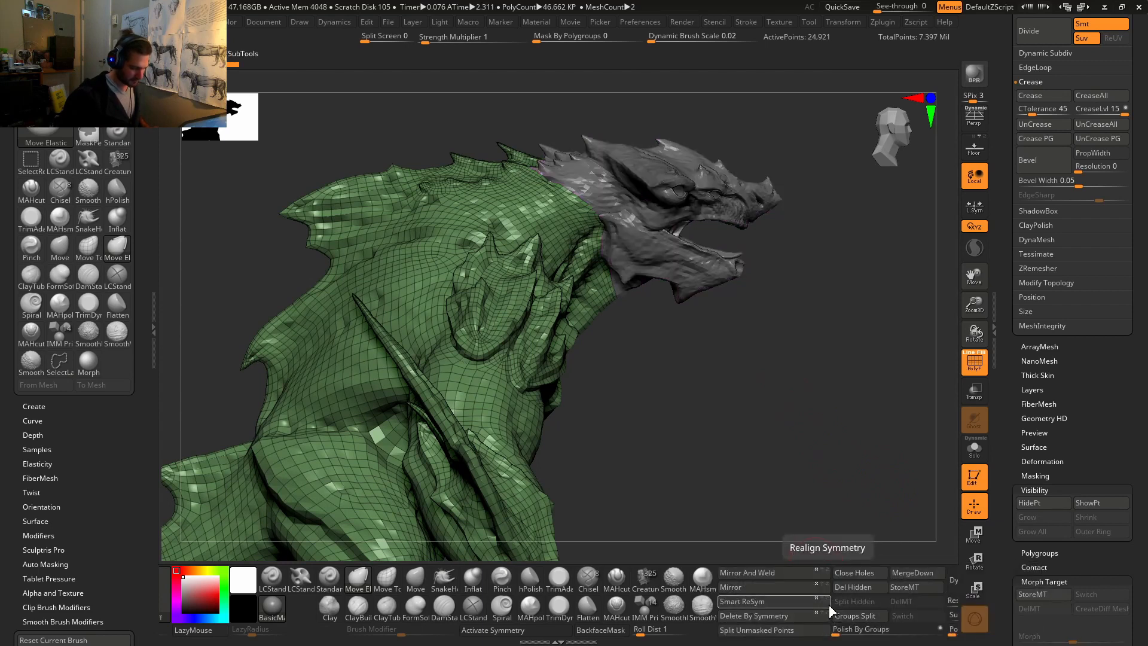
scroll(1022, 478, up, 5)
scroll(1023, 478, up, 10)
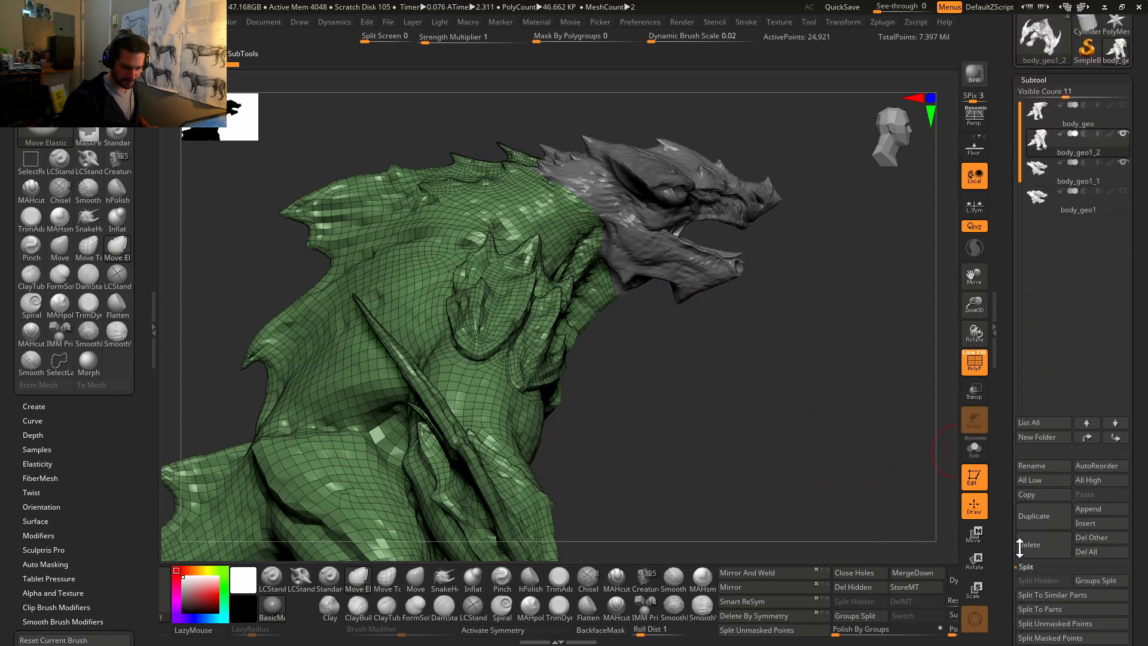
mouse_move(1092, 247)
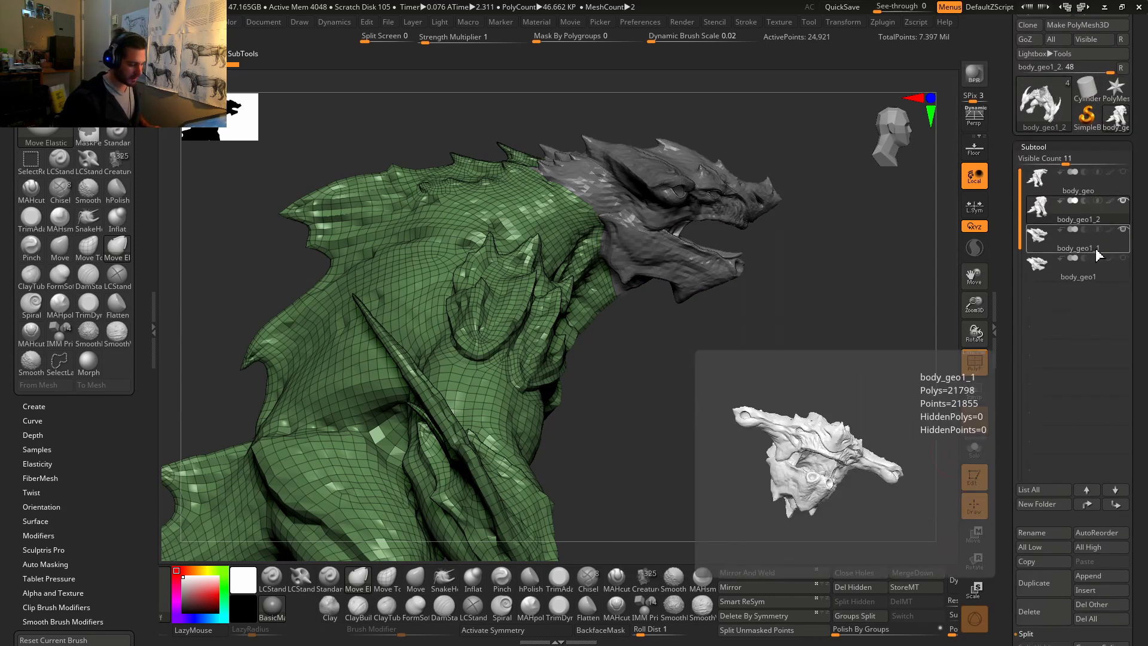
mouse_move(1114, 275)
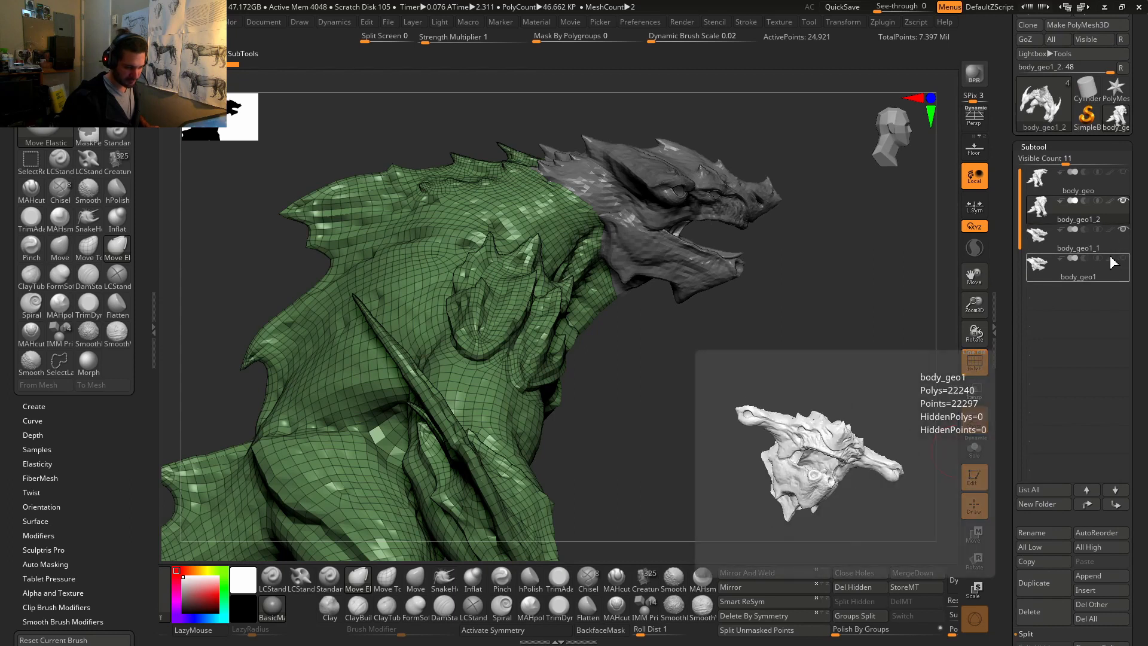
Step: Make the body piece body_geo1_2 active, hide the head piece body_geo1_1 and show the enlarged head body_geo1
click(1043, 241)
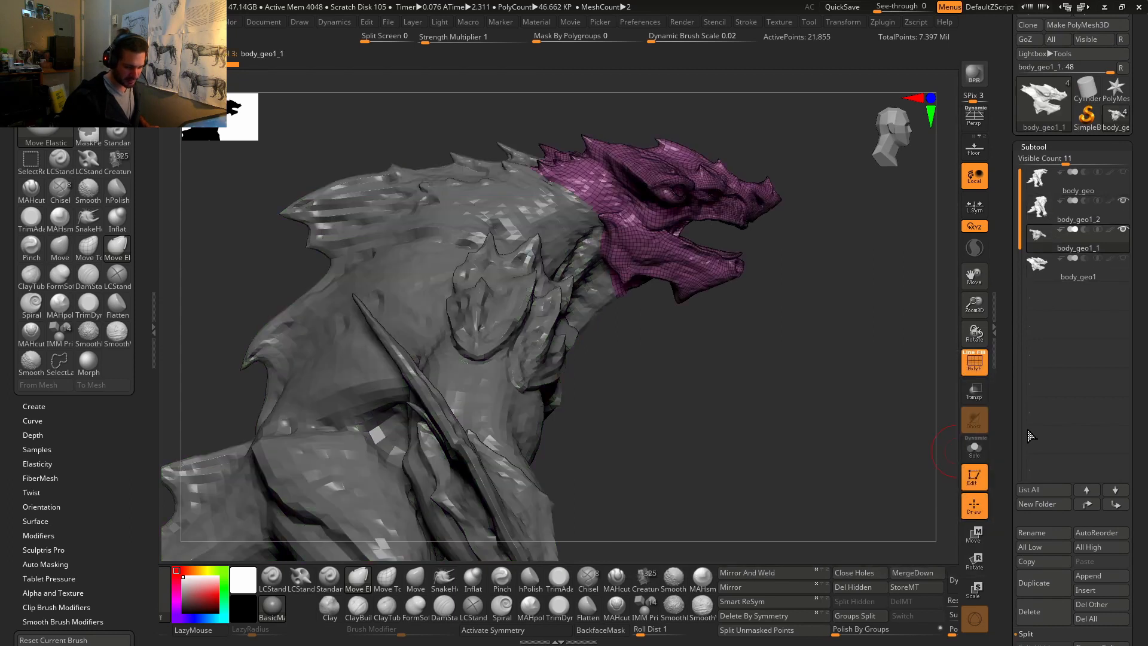
drag(1013, 495, 1014, 275)
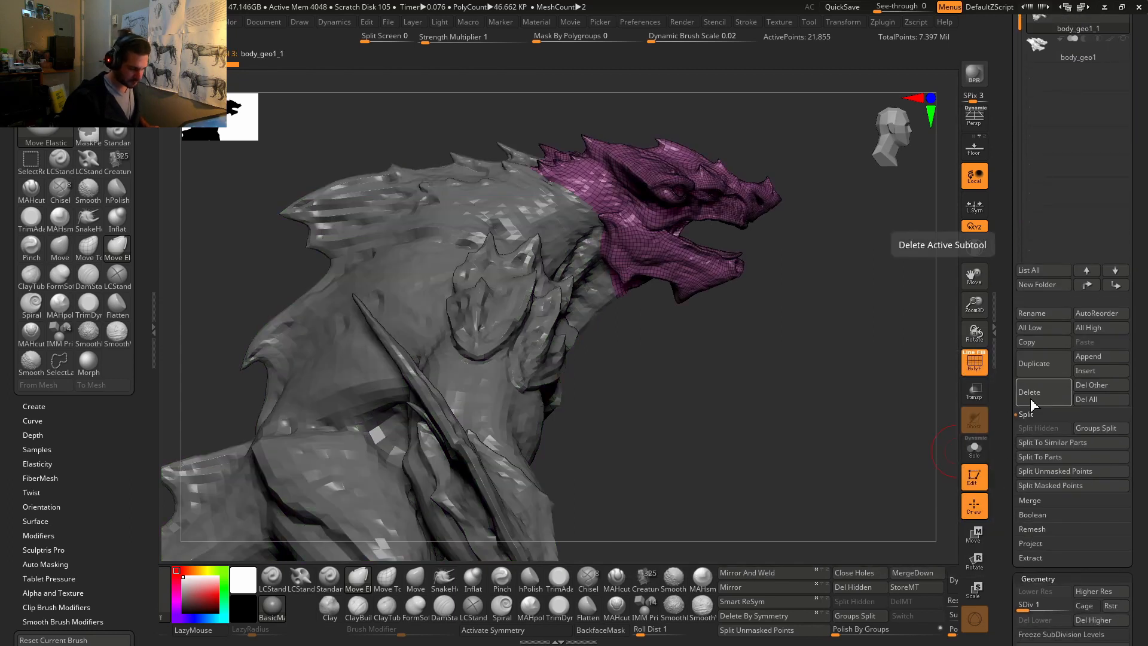
drag(1016, 132, 1017, 301)
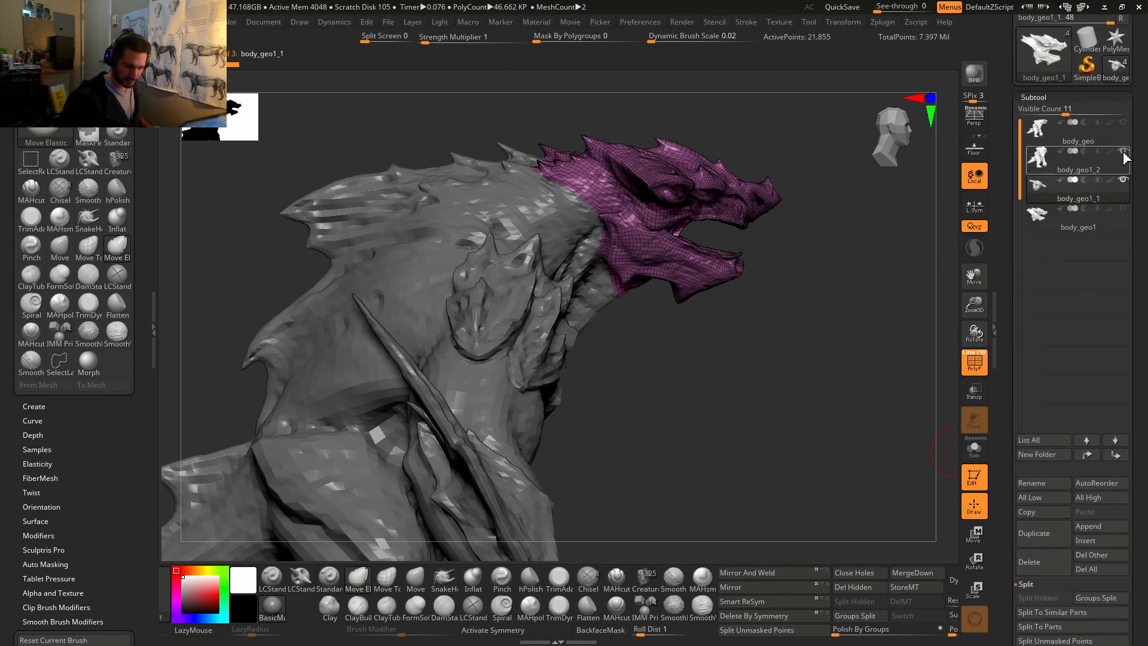
mouse_move(1125, 158)
mouse_move(1101, 203)
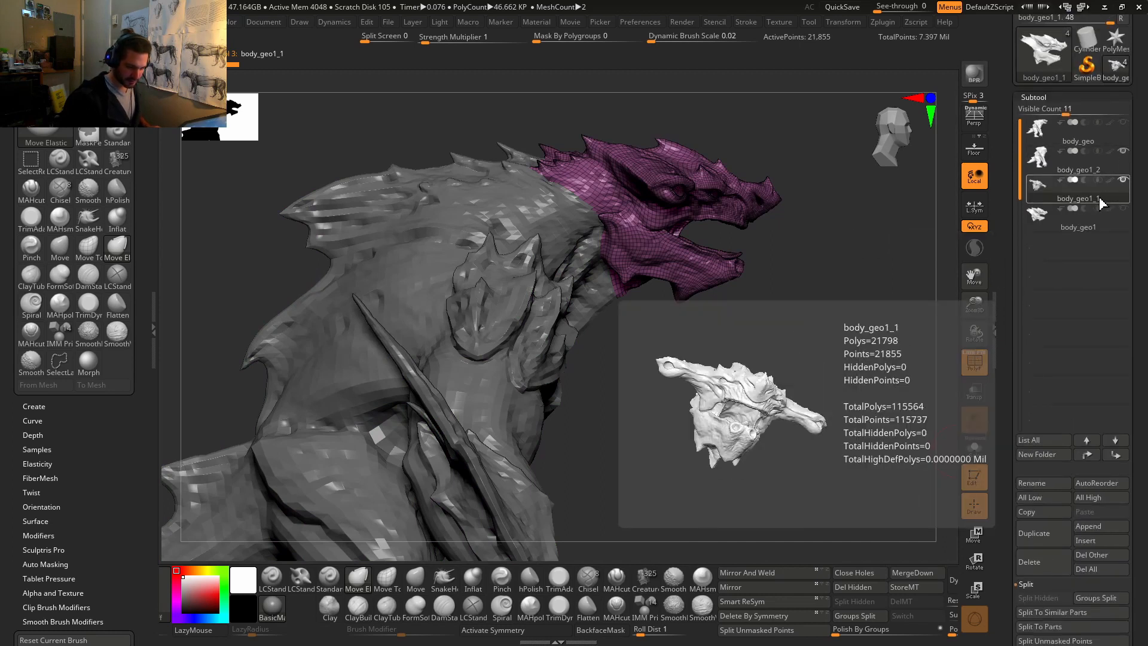
click(1118, 171)
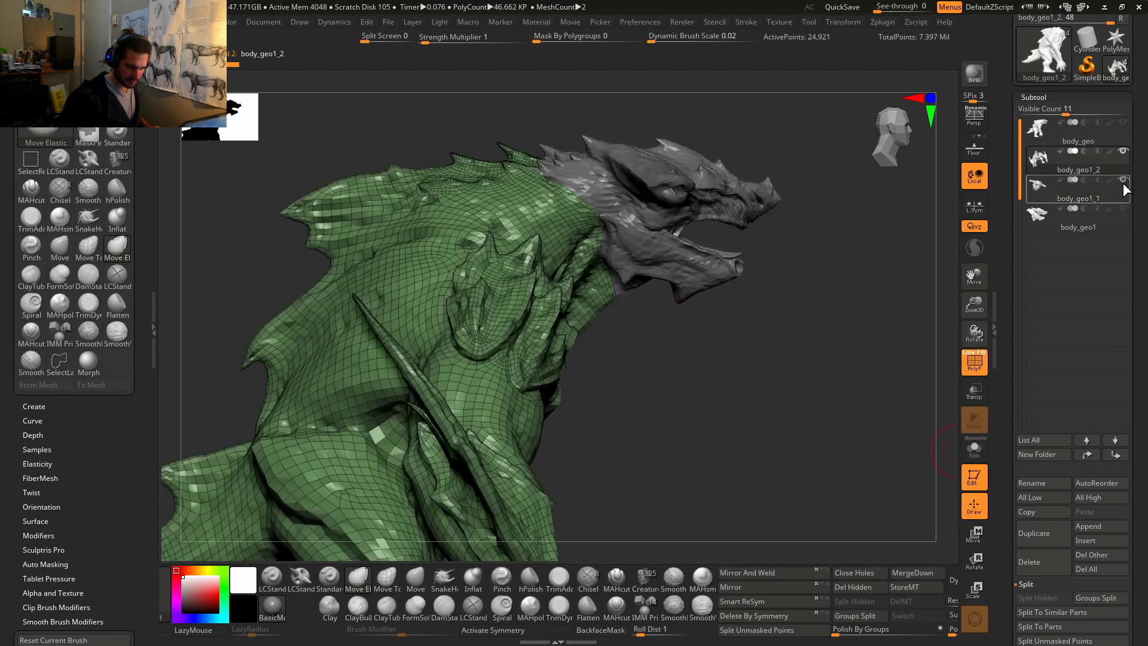
click(1124, 208)
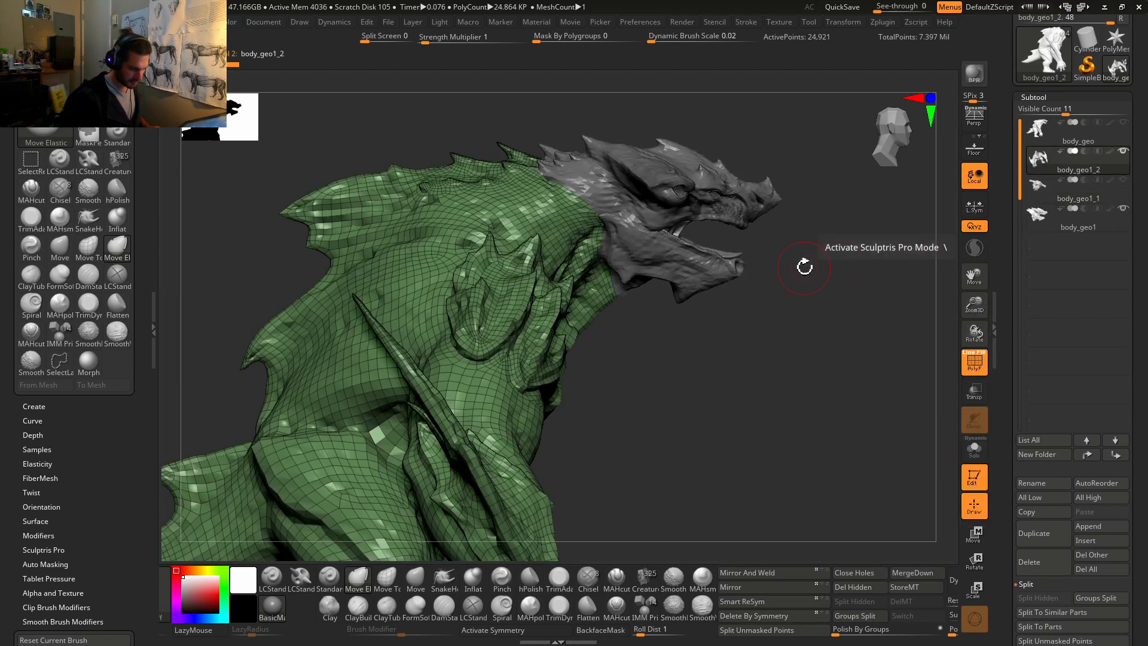
Step: Compare how body_geo1 and body_geo1_2 overlap at the neck, and delete the smaller head piece body_geo1_1
drag(799, 264, 705, 396)
alt+right_drag(705, 397, 910, 454)
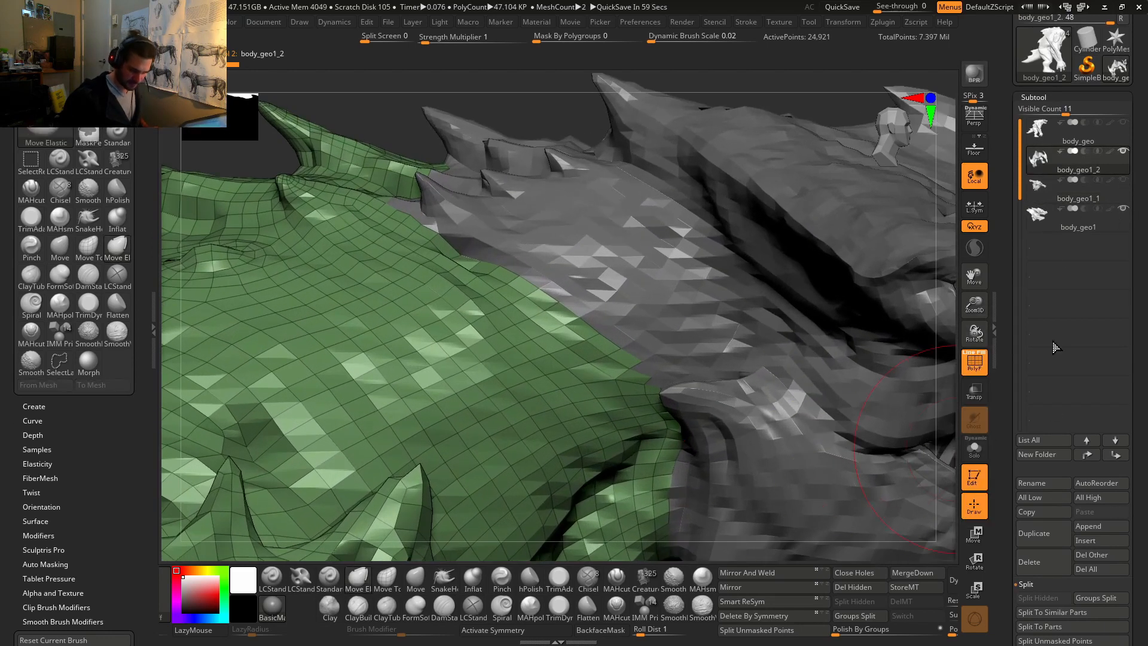
click(1110, 229)
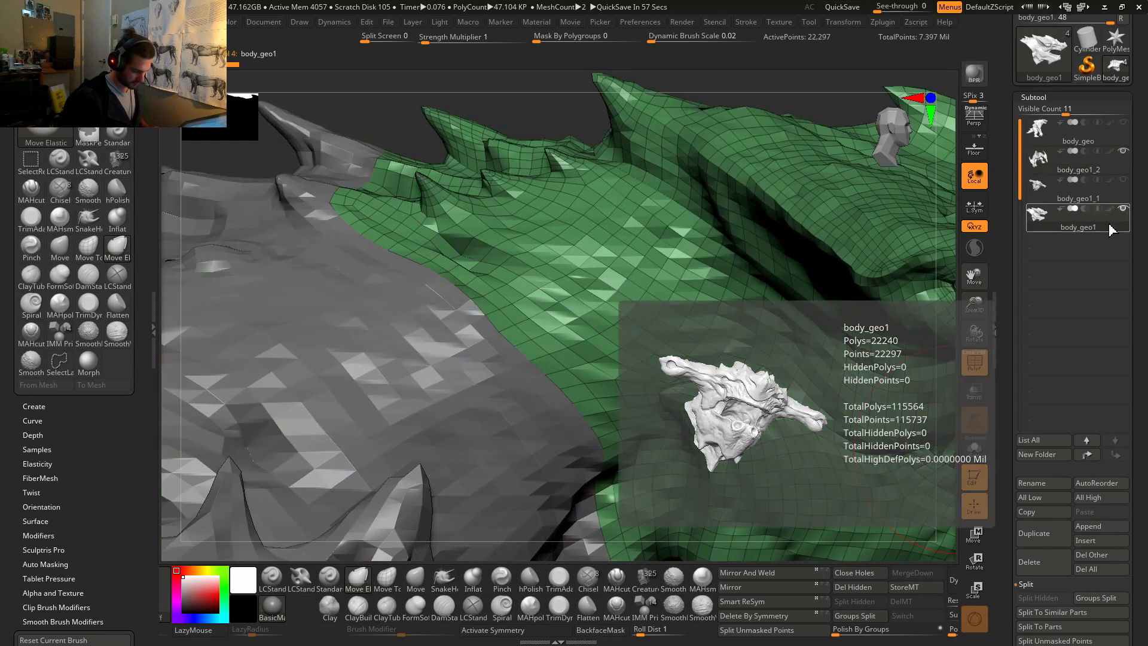
click(1072, 167)
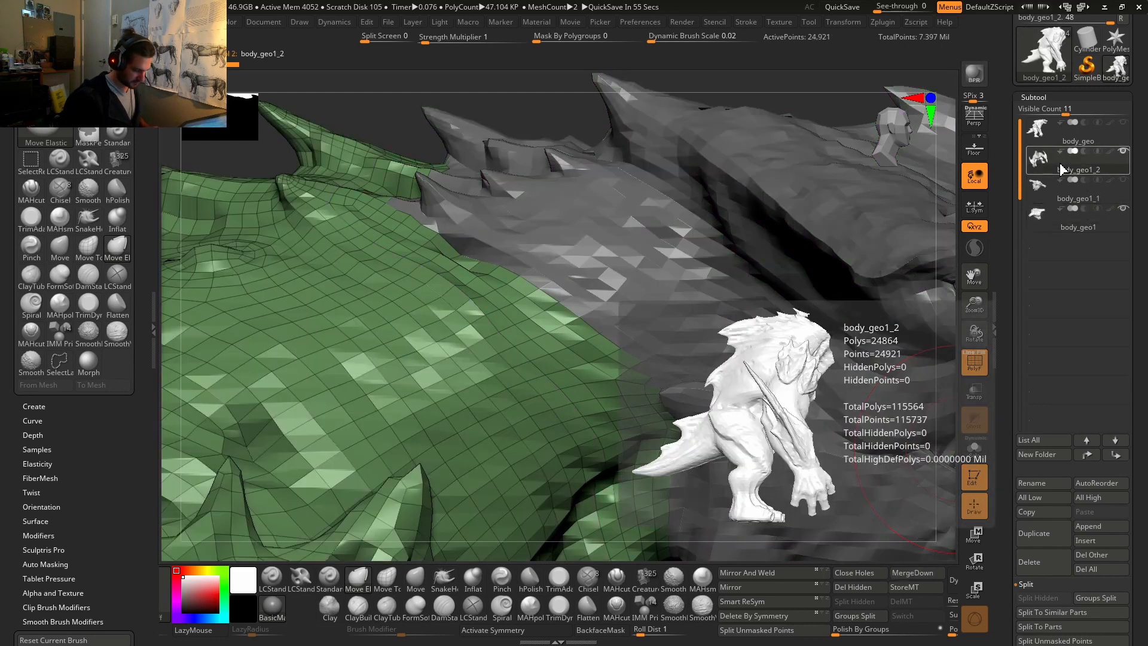
click(1040, 192)
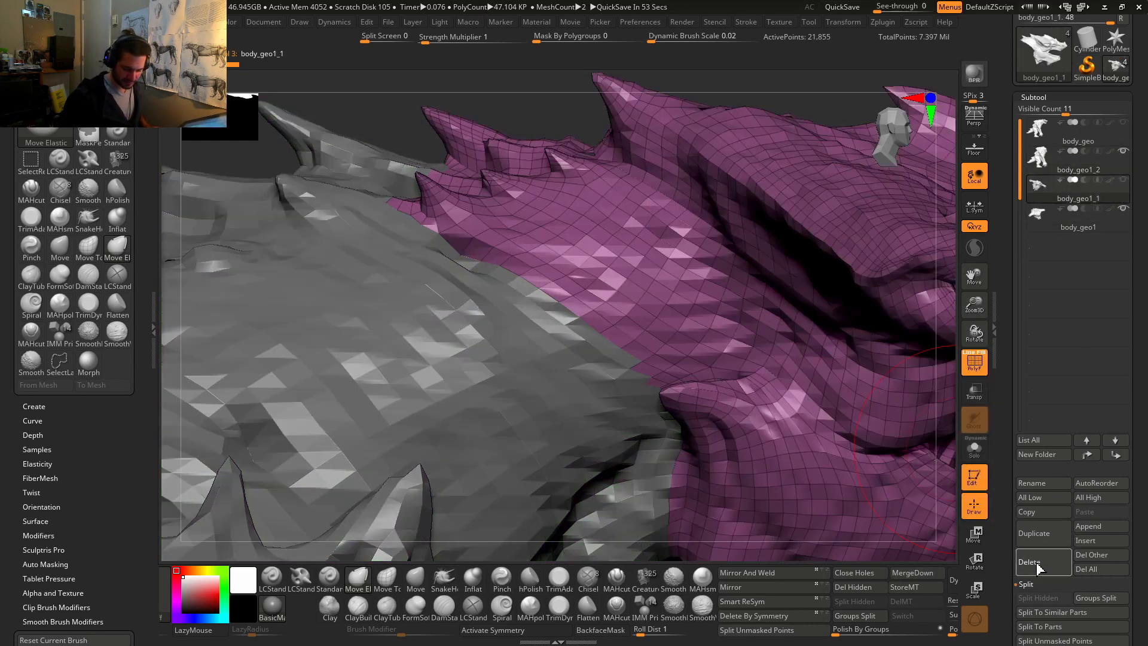
click(1037, 568)
Step: Raise the enlarged head subtool body_geo1 to subdivision level 4
alt+right_drag(785, 337, 627, 350)
mouse_move(628, 349)
ctrl+right_down()
mouse_move(749, 351)
mouse_move(743, 387)
mouse_move(634, 370)
ctrl+right_up()
right_drag(789, 338, 842, 438)
scroll(1008, 542, down, 3)
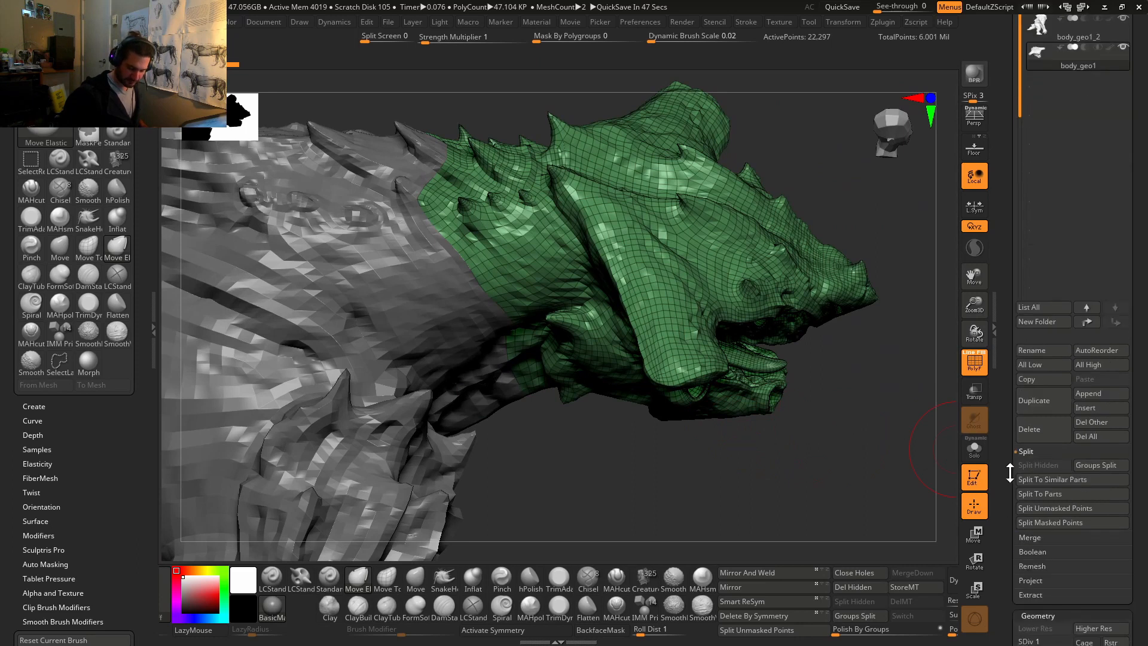
scroll(1030, 546, down, 5)
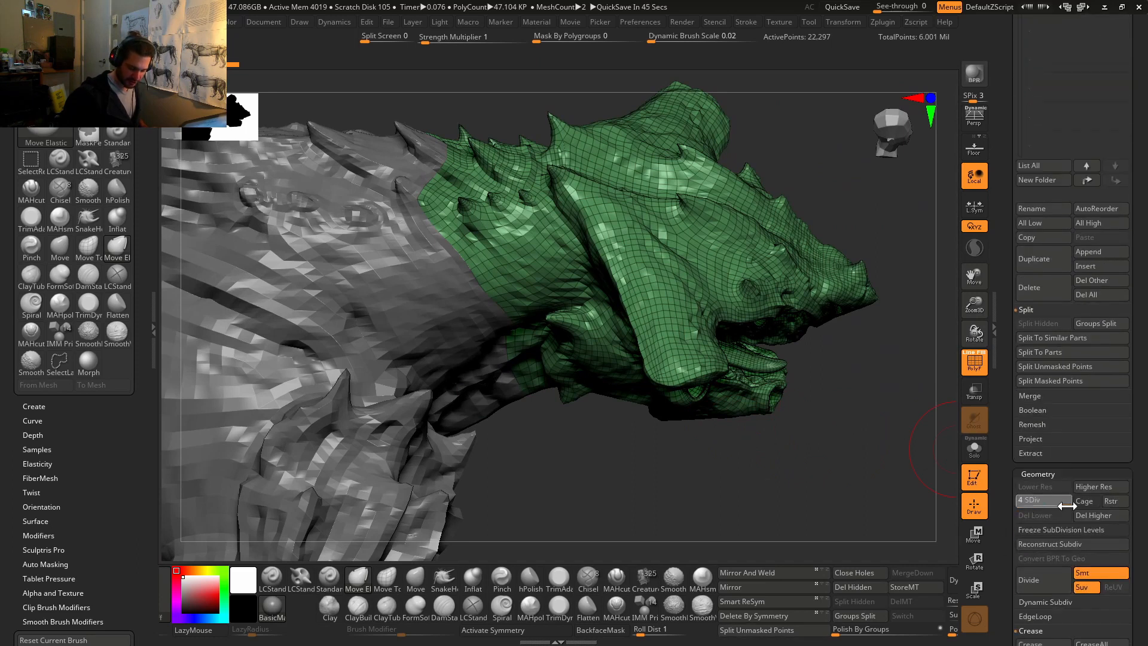
drag(1049, 498, 1070, 499)
Step: Make the body piece body_geo1_2 active, raise it to subdivision level 4 and inspect the neck seam from the side
scroll(1008, 323, up, 10)
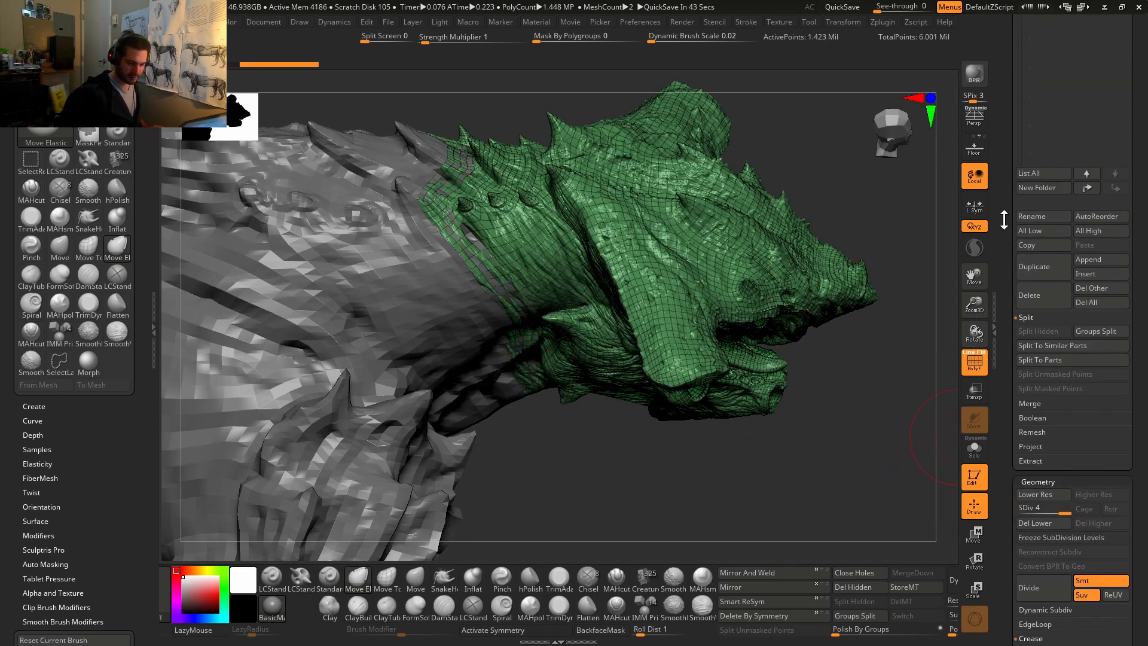
click(1070, 230)
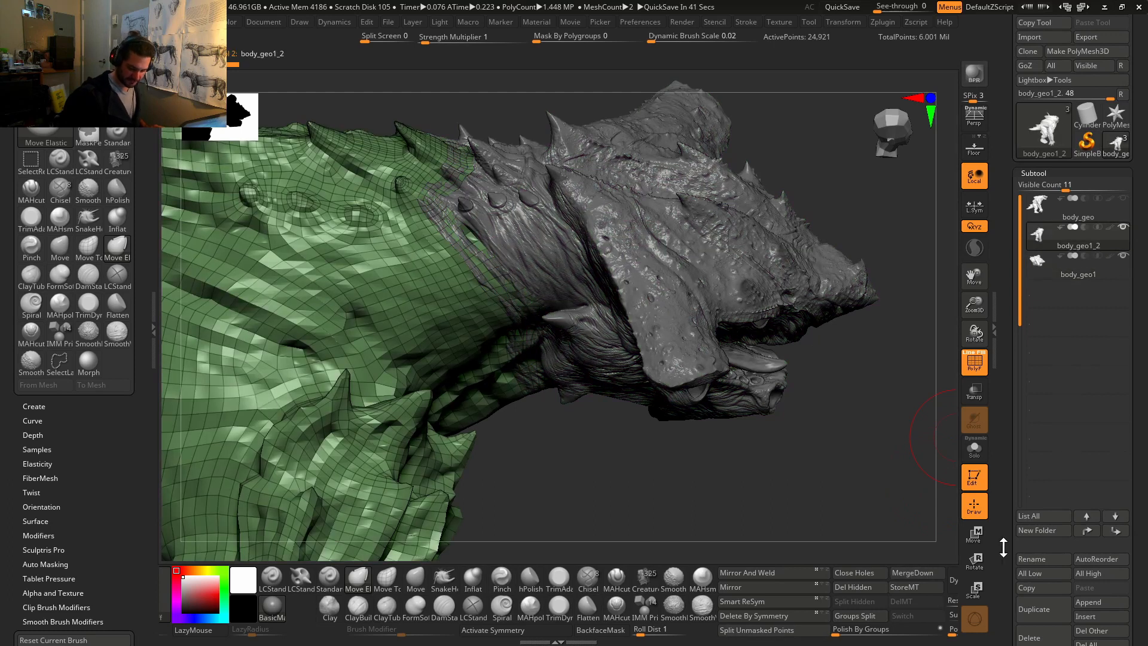
scroll(1009, 455, down, 6)
scroll(1009, 456, up, 2)
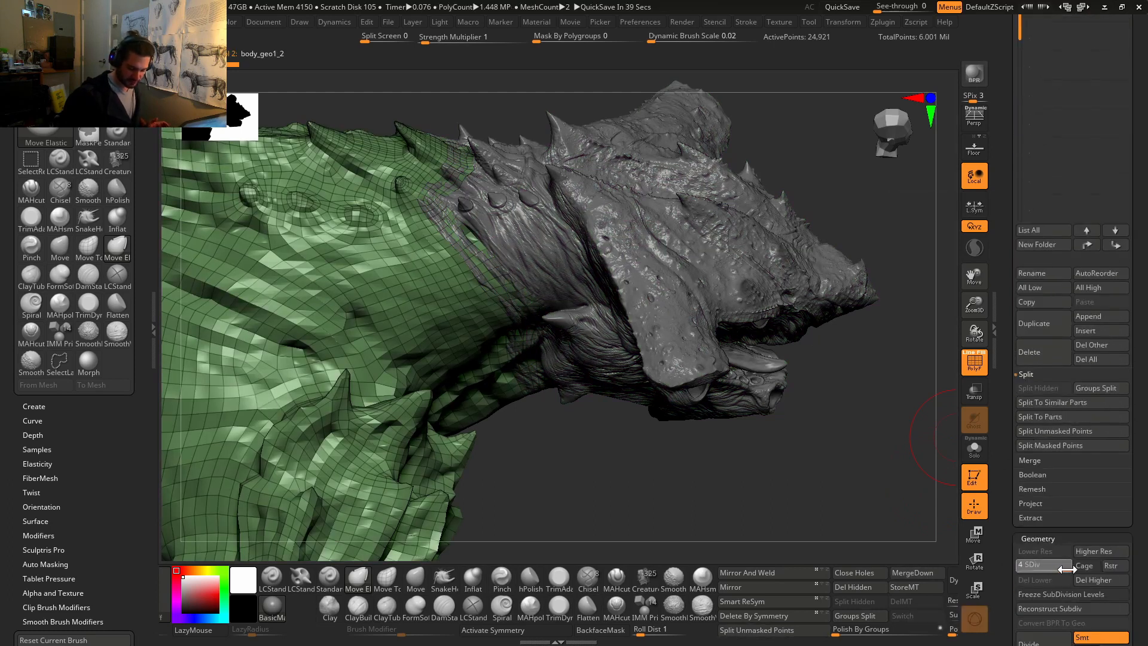
drag(1060, 562, 1070, 562)
drag(798, 470, 802, 248)
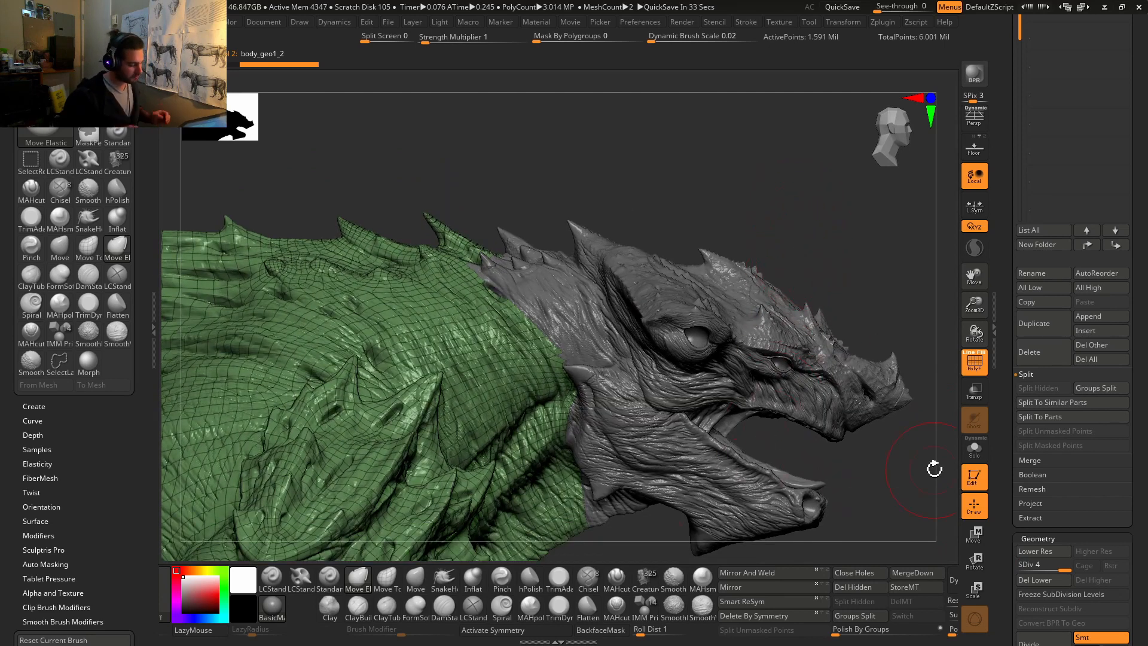
Step: Isolate the body piece in Solo mode and lower it to subdivision level 1
click(975, 449)
drag(783, 441, 730, 403)
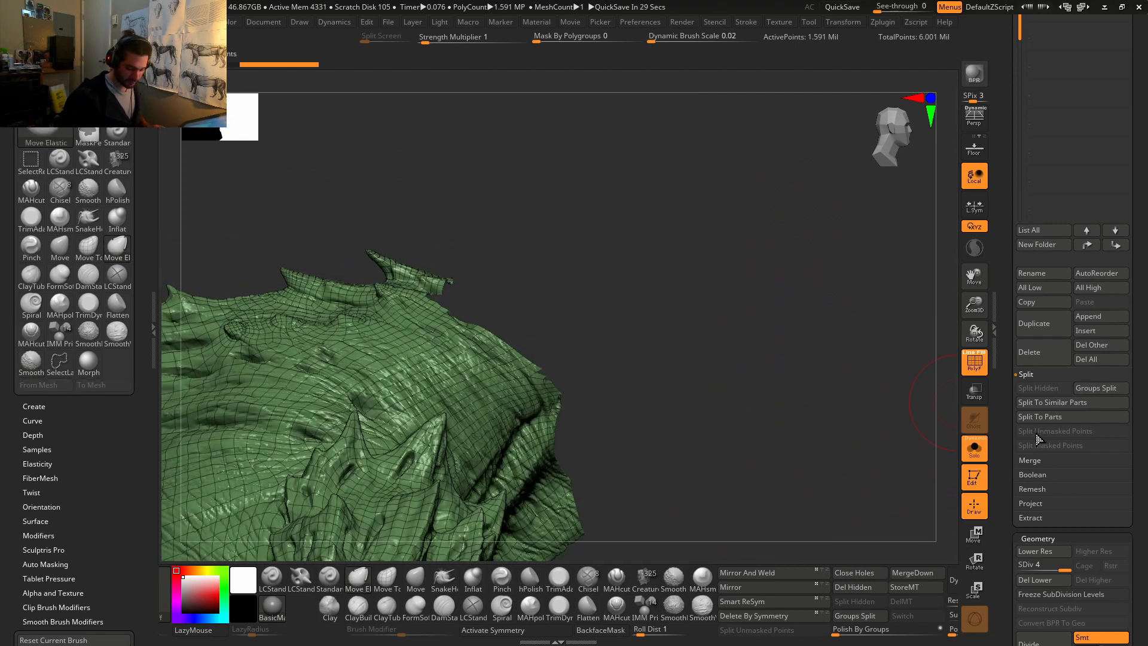
key(shift+d)
key(shift+d)
key(shift+d)
scroll(1010, 427, up, 5)
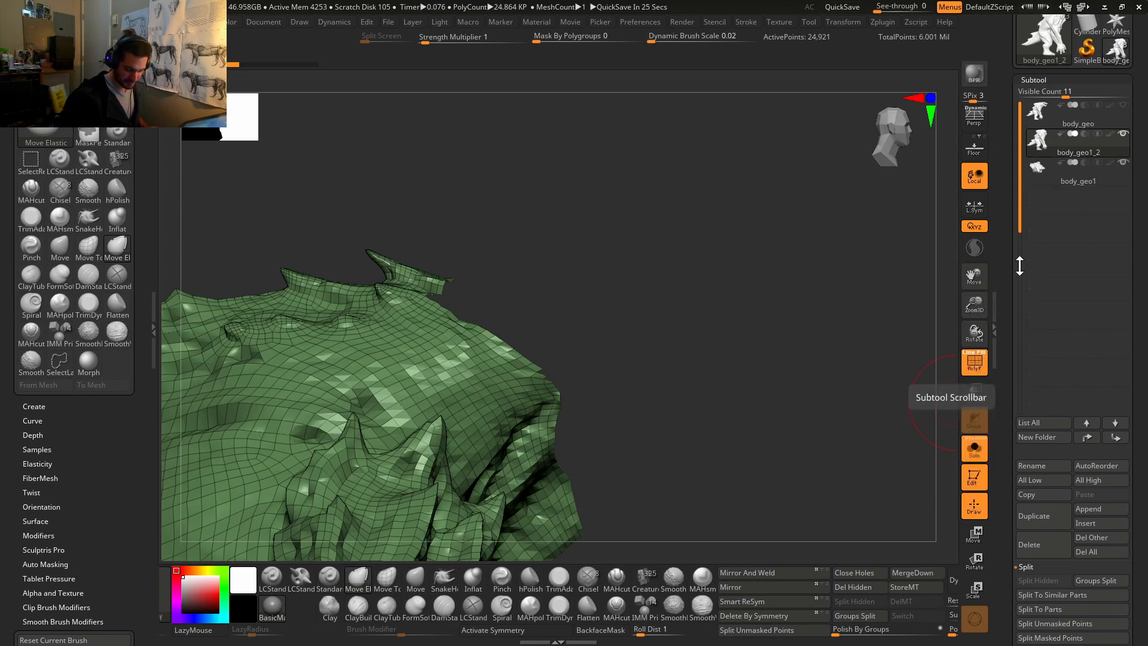
scroll(1070, 382, down, 10)
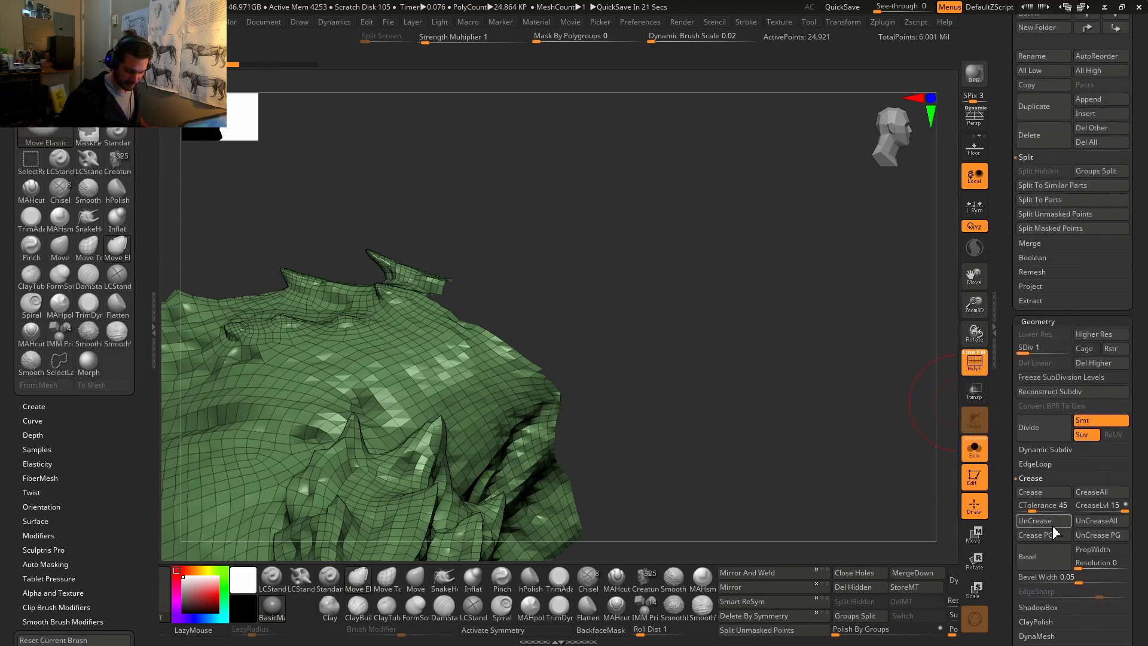
scroll(1008, 524, up, 8)
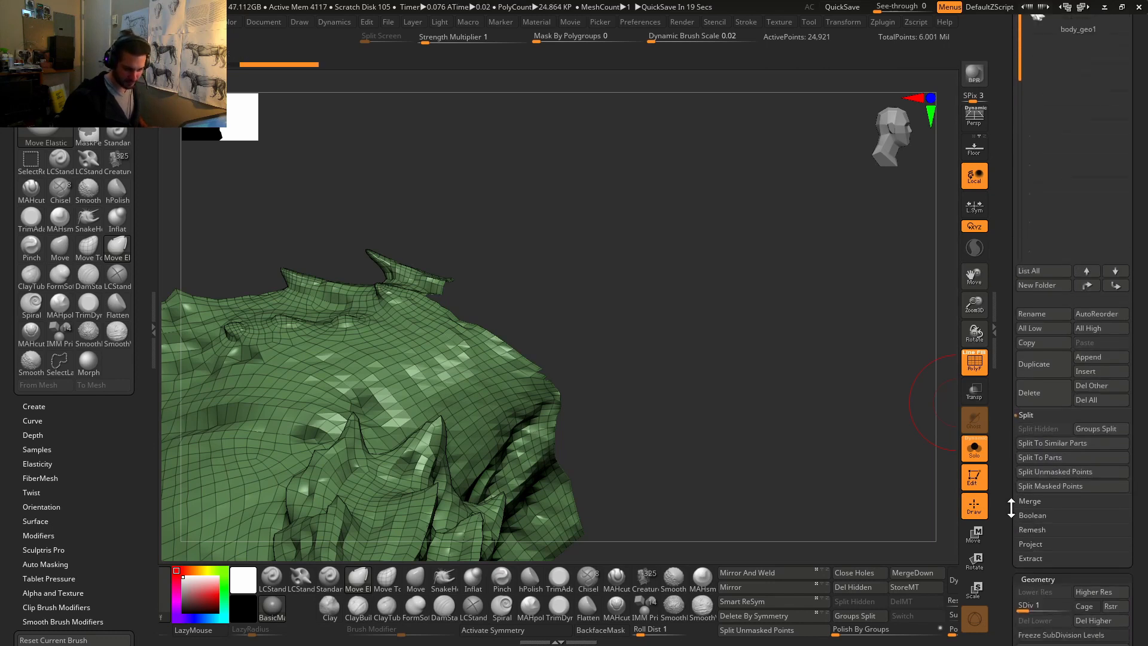
scroll(1008, 523, up, 2)
Step: Make the head piece body_geo1 active and lower it to subdivision level 1
click(1053, 169)
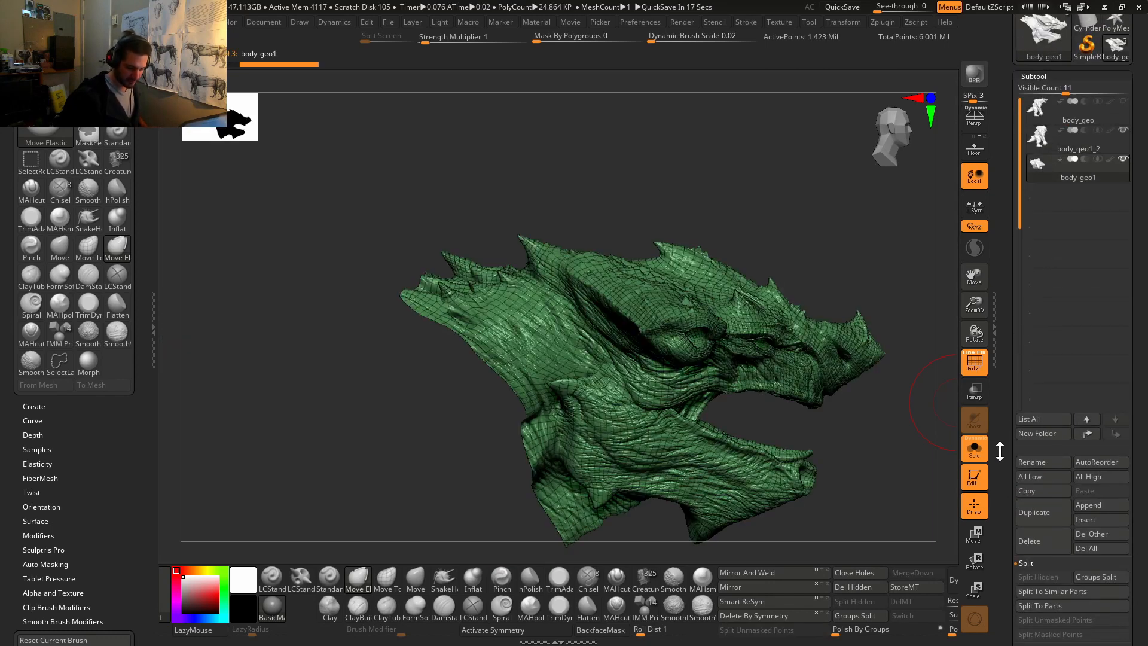
scroll(1010, 466, down, 7)
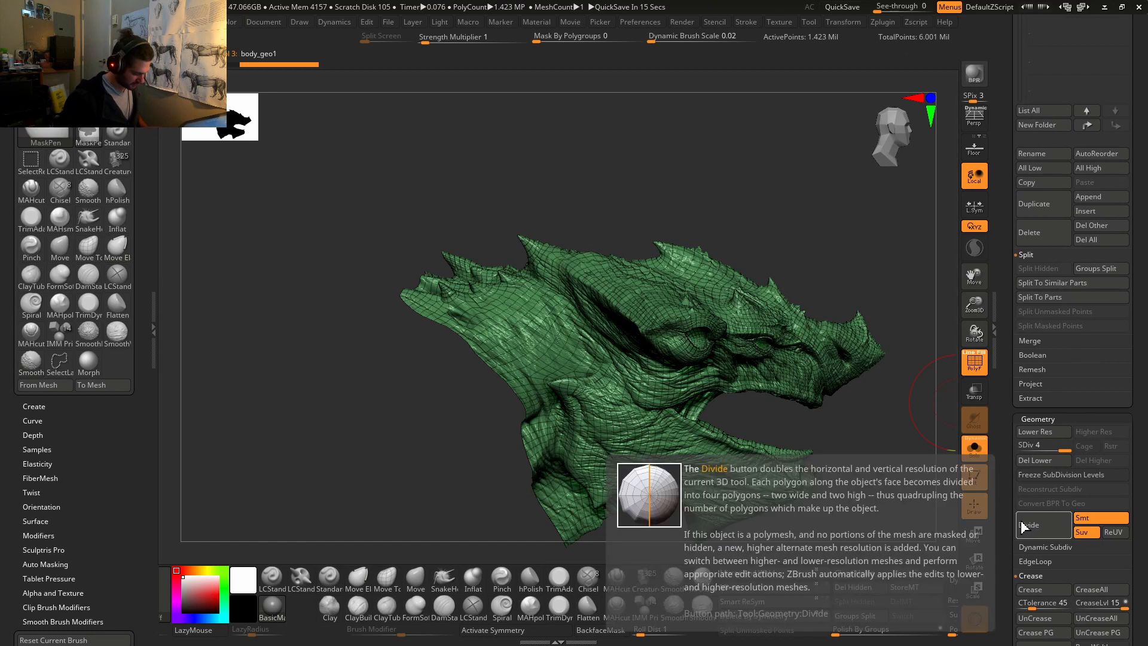
key(shift+d)
key(shift+d)
key(shift+d)
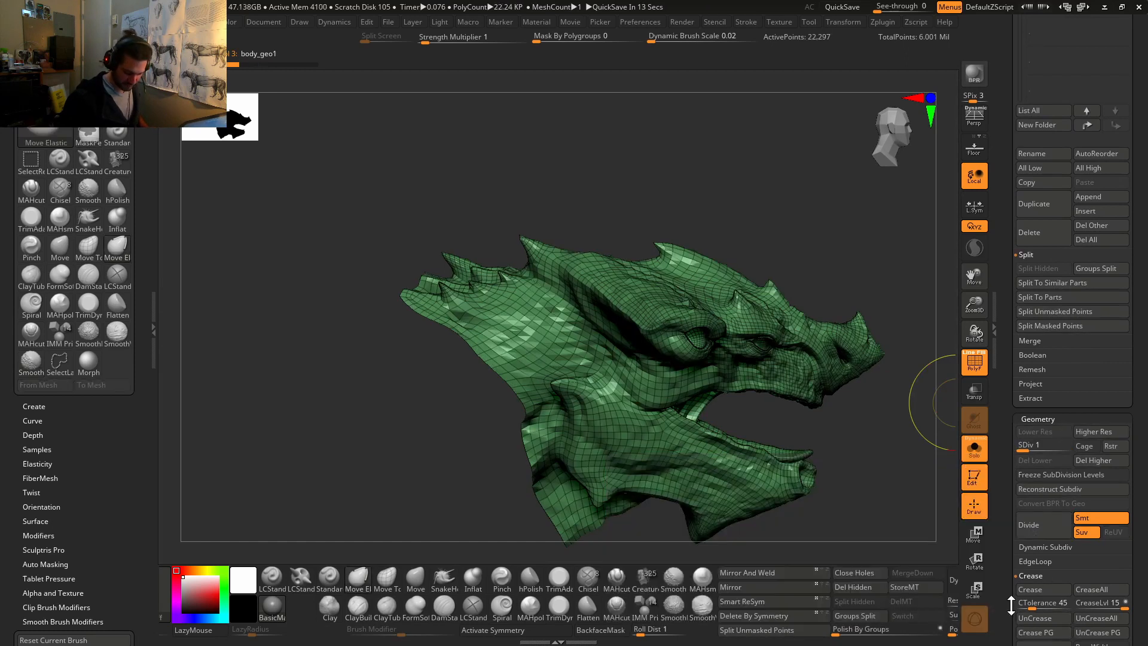
Step: Return the head piece to subdivision level 4 and divide it to level 5
scroll(1010, 605, down, 2)
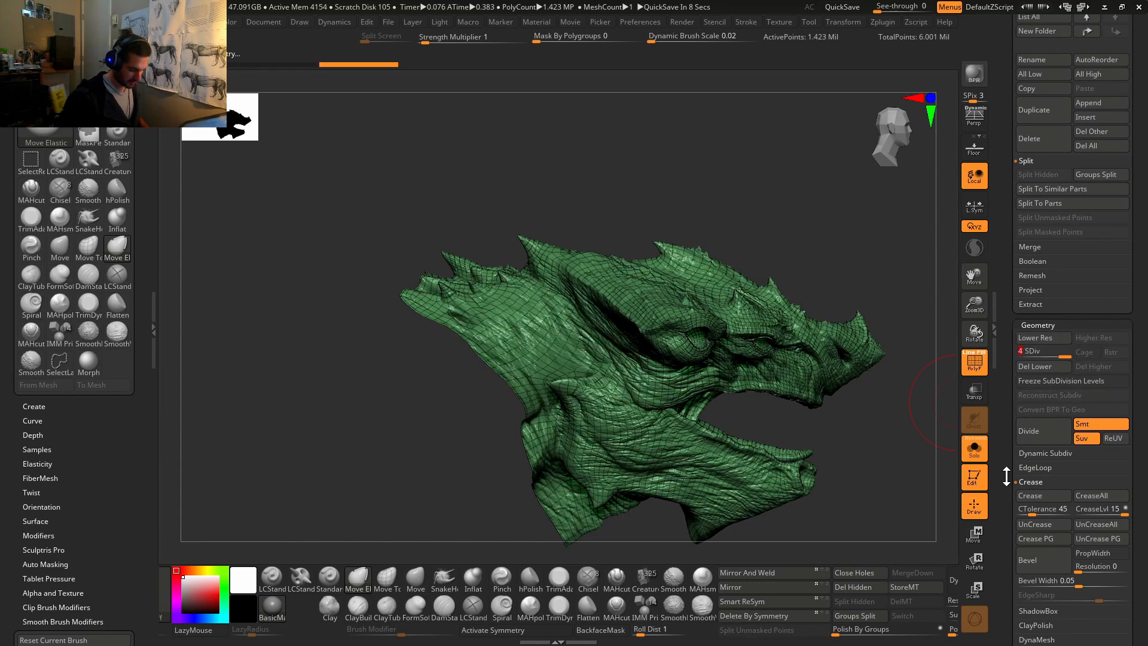
click(1051, 437)
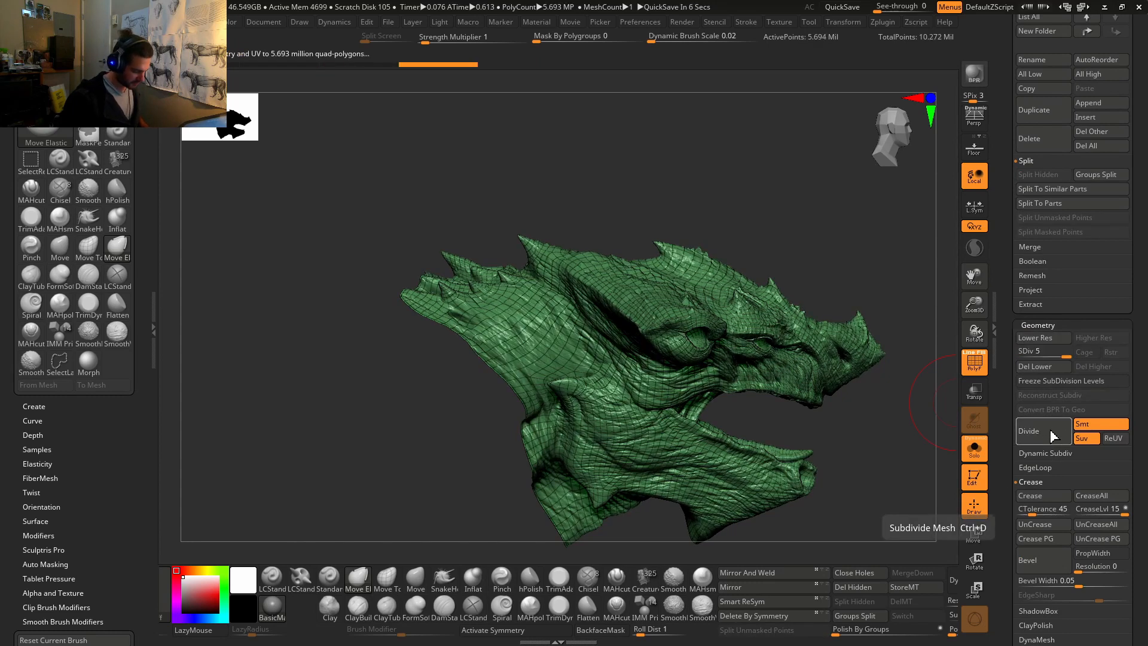
Step: Make the body piece body_geo1_2 active, set it to subdivision level 4 and abort the auto-save
drag(1008, 343, 1024, 410)
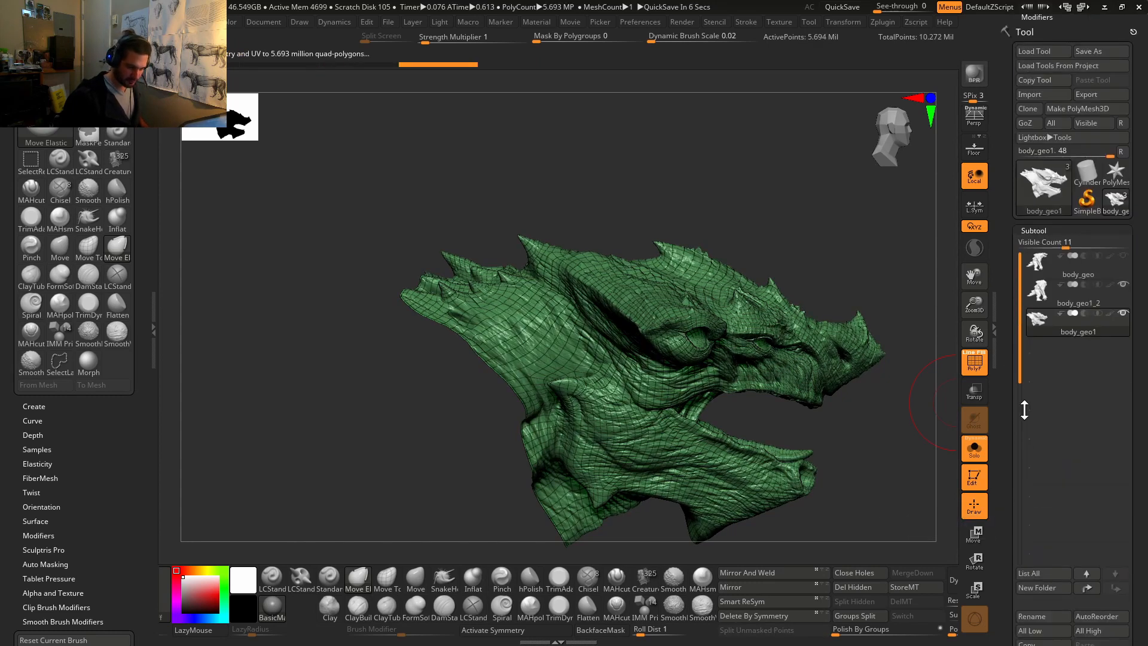
click(1043, 298)
drag(1008, 450, 1016, 307)
drag(1055, 464, 1072, 472)
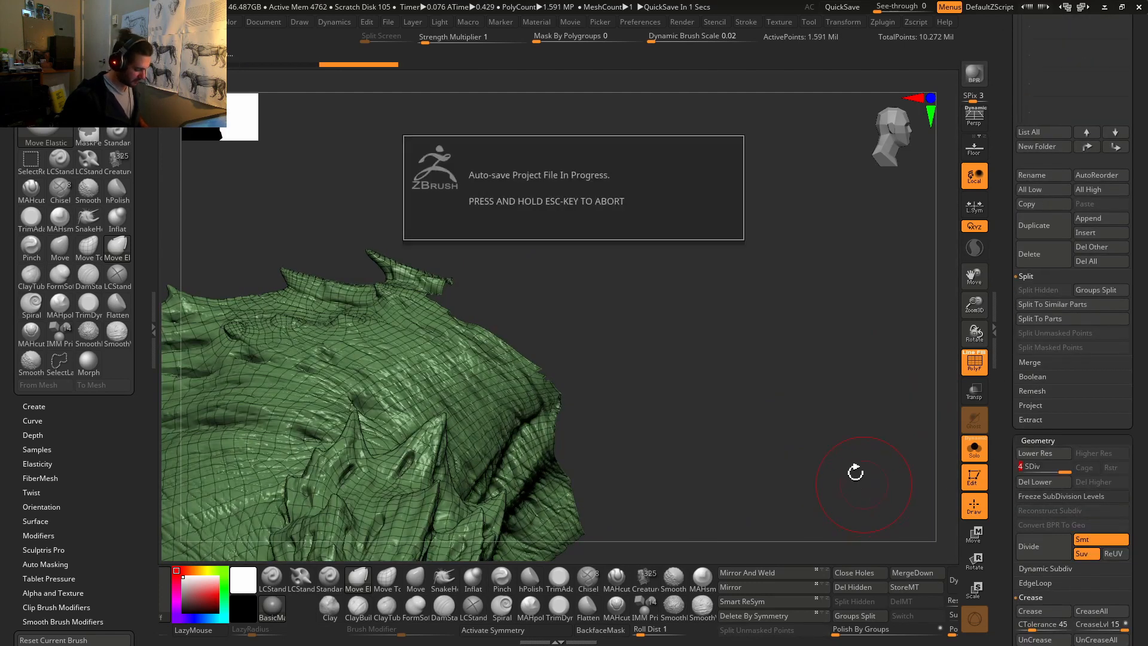
key(Escape)
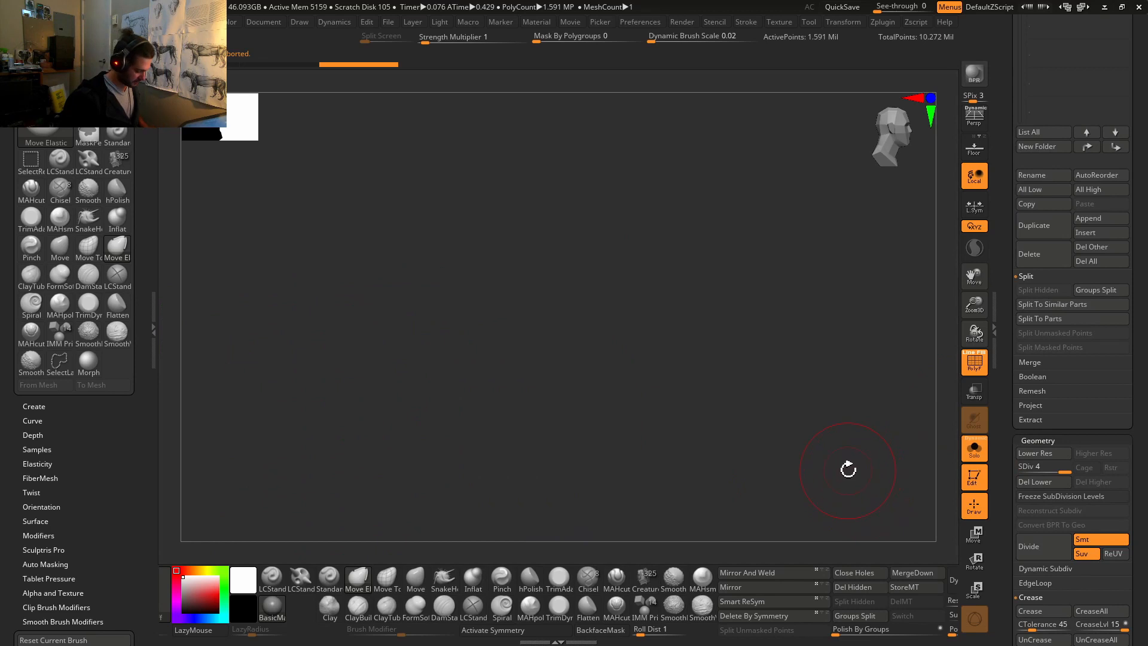
Step: Divide the body piece body_geo1_2 to subdivision level 5
key(f)
right_drag(829, 368, 741, 538)
mouse_move(720, 331)
ctrl+right_down()
mouse_move(785, 417)
mouse_move(802, 402)
ctrl+right_up()
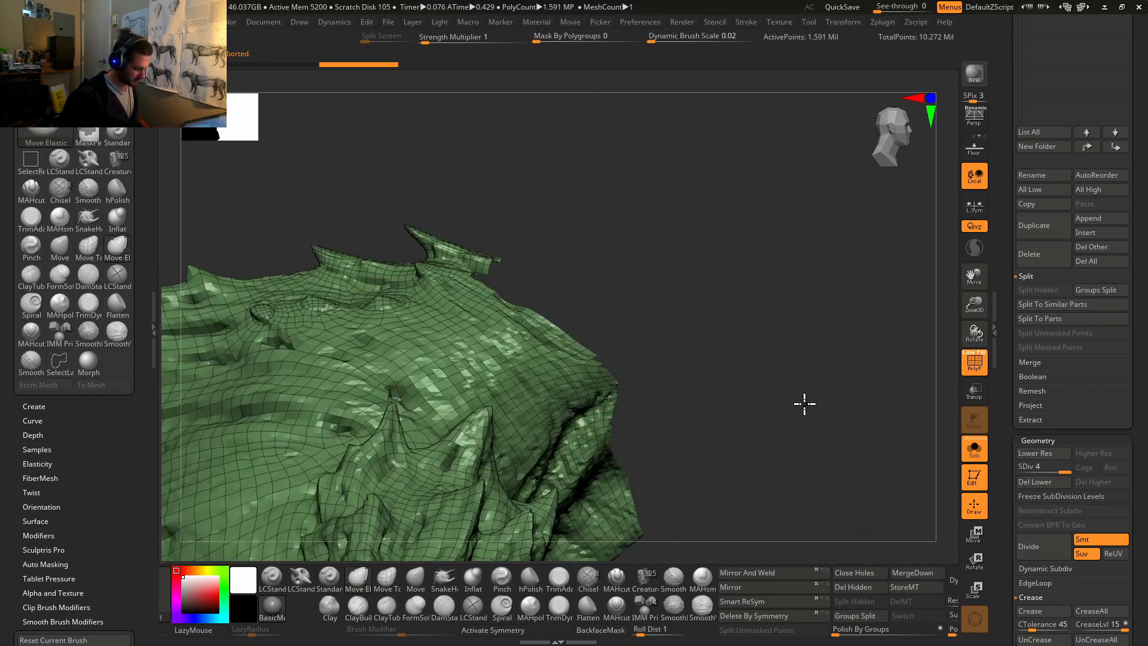
click(1022, 556)
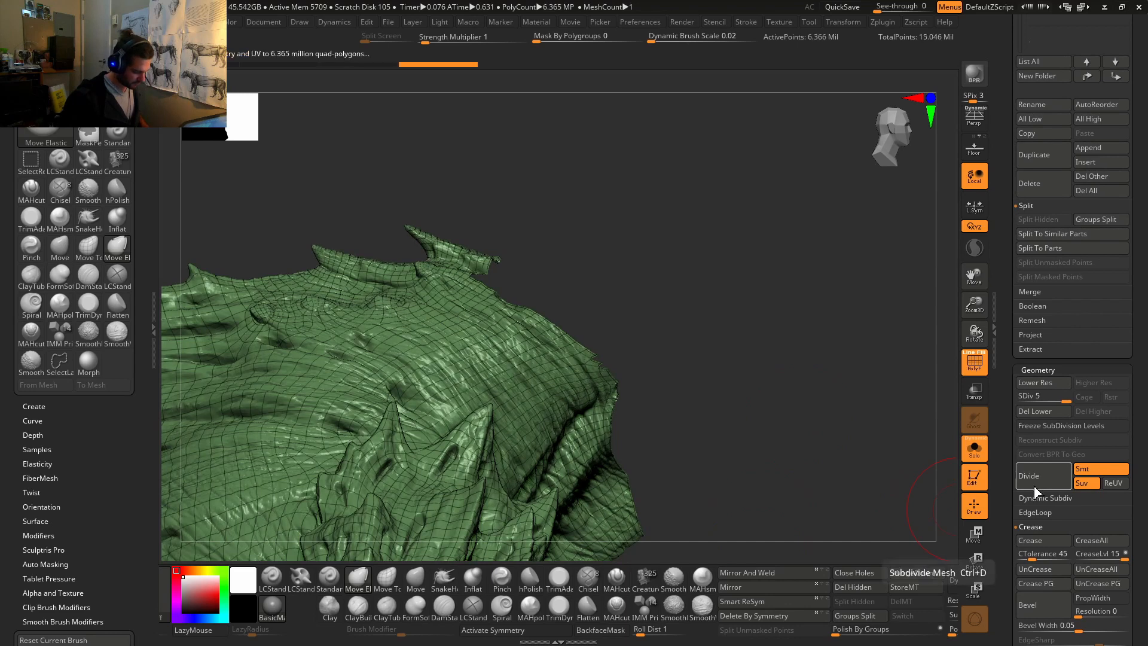
Step: Leave Solo mode to show both pieces together and make the head piece body_geo1 active
scroll(1047, 363, up, 10)
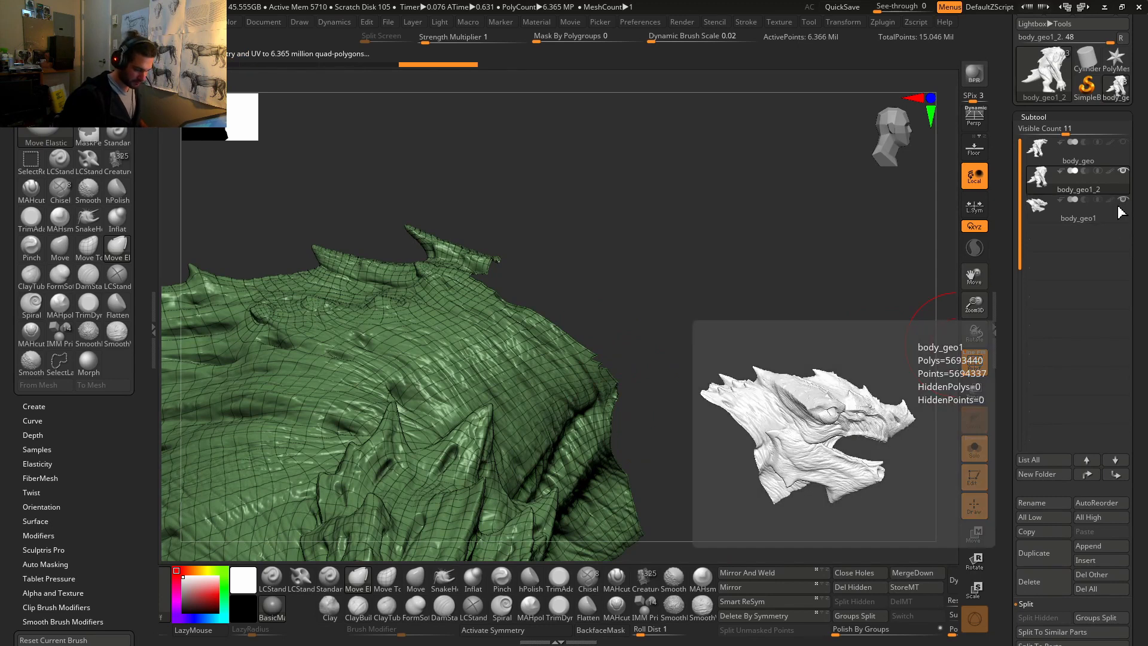
click(972, 453)
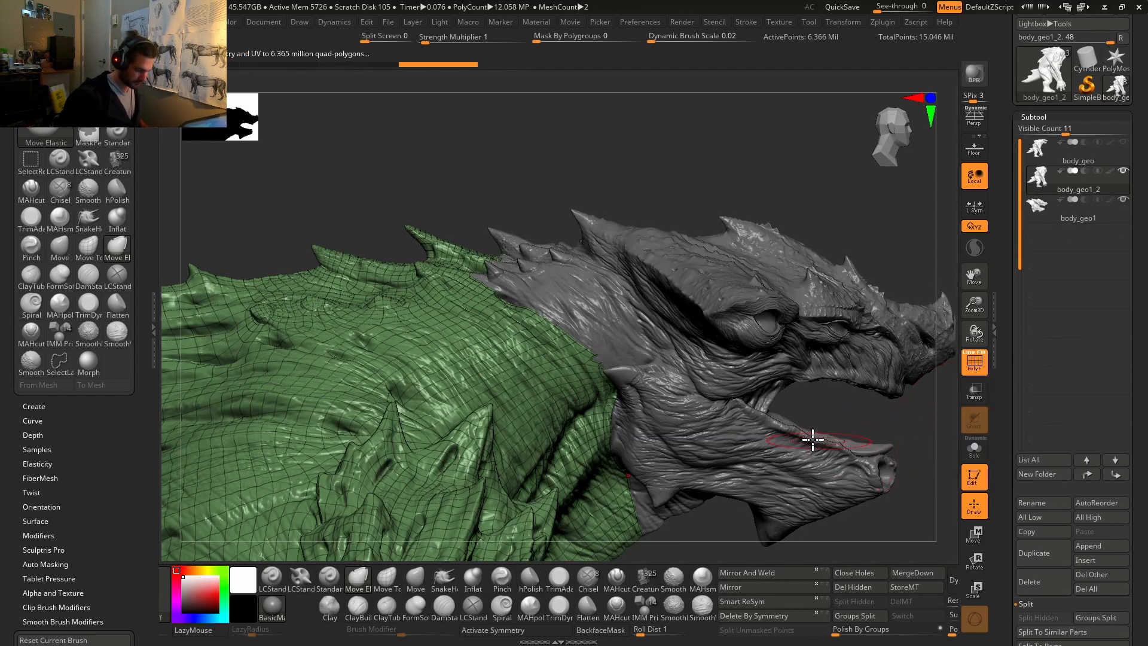
alt+right_drag(730, 432, 713, 347)
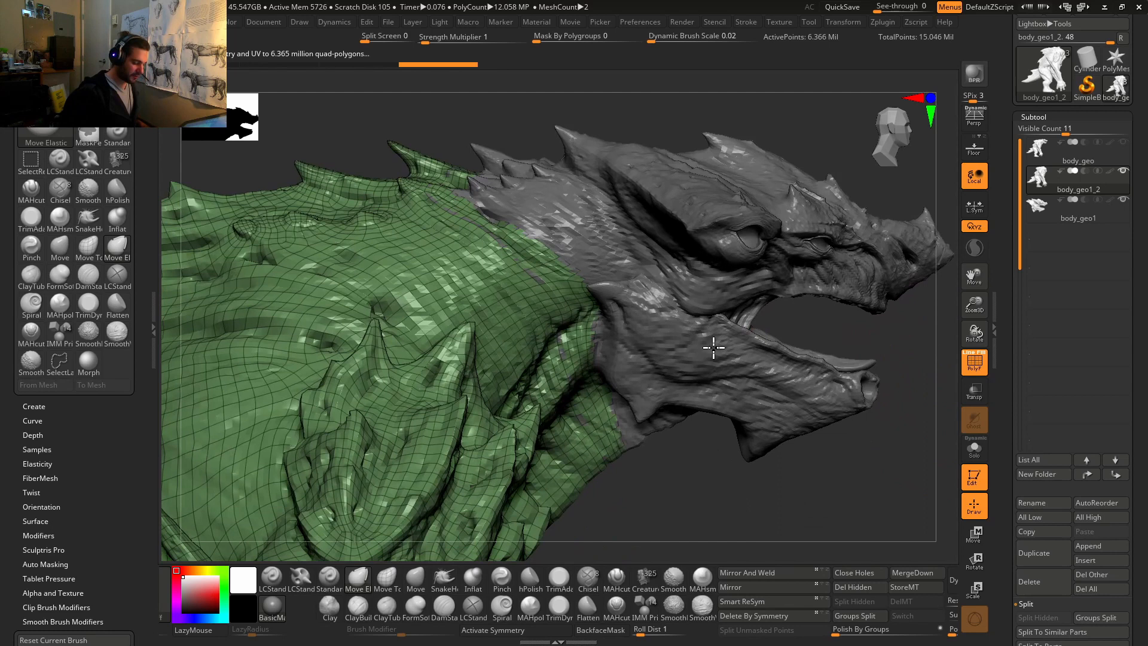
alt+click(766, 388)
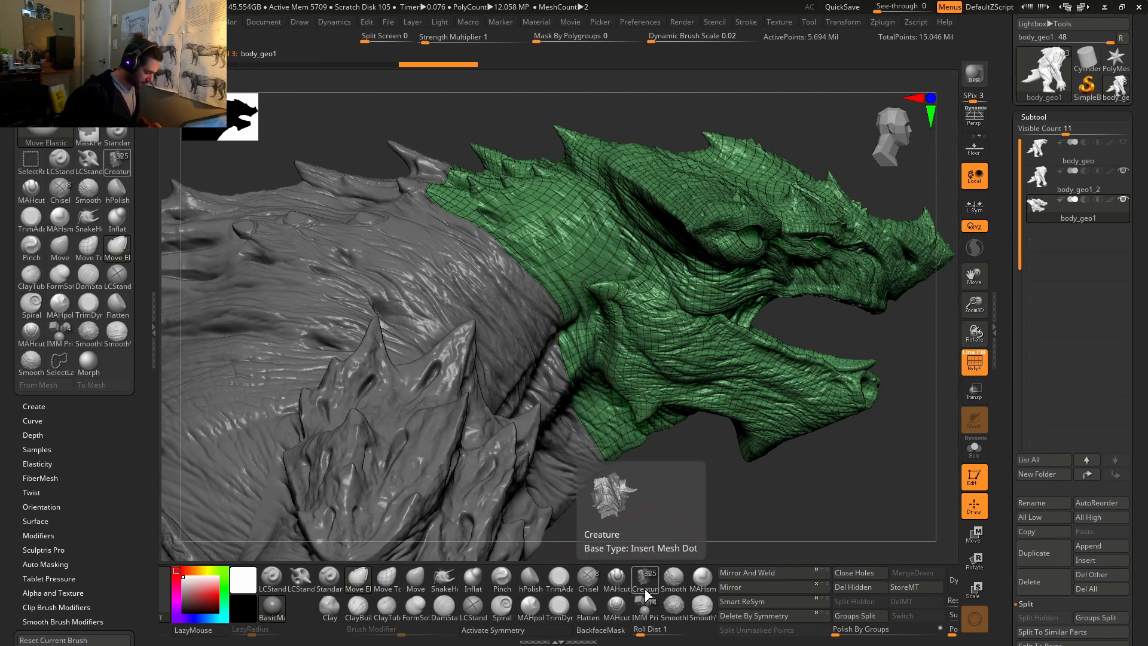
Step: Turn off the polyframe display and examine the neck overlap between head and body up close
click(638, 608)
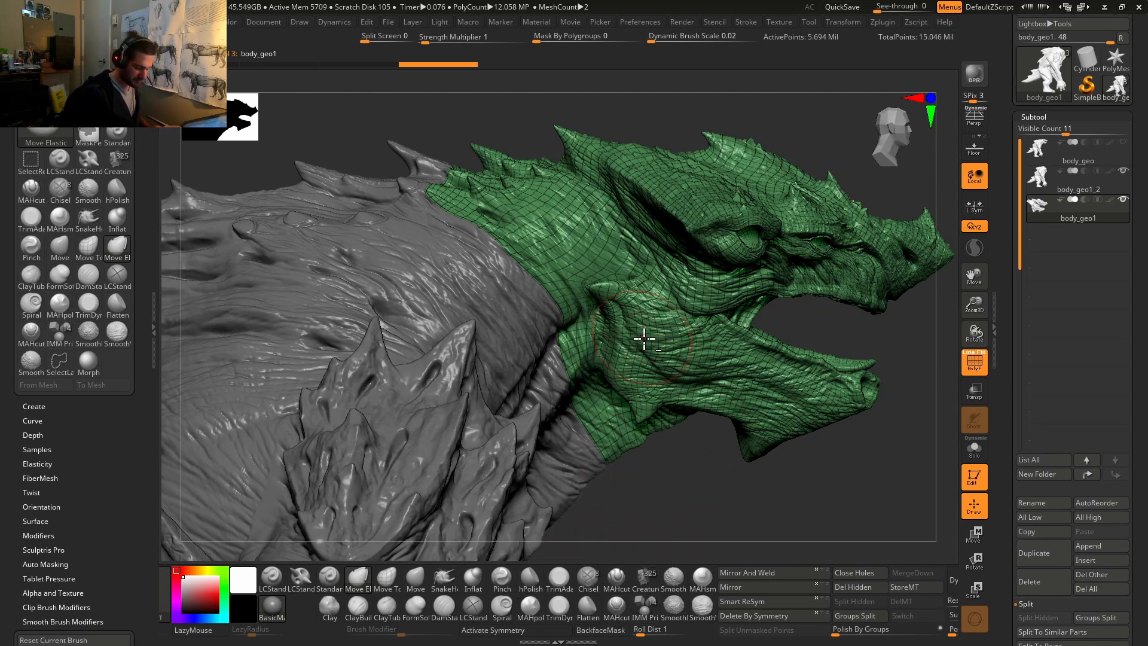
key(shift+f)
mouse_move(565, 275)
alt+right_down()
mouse_move(584, 348)
mouse_move(619, 382)
alt+right_up()
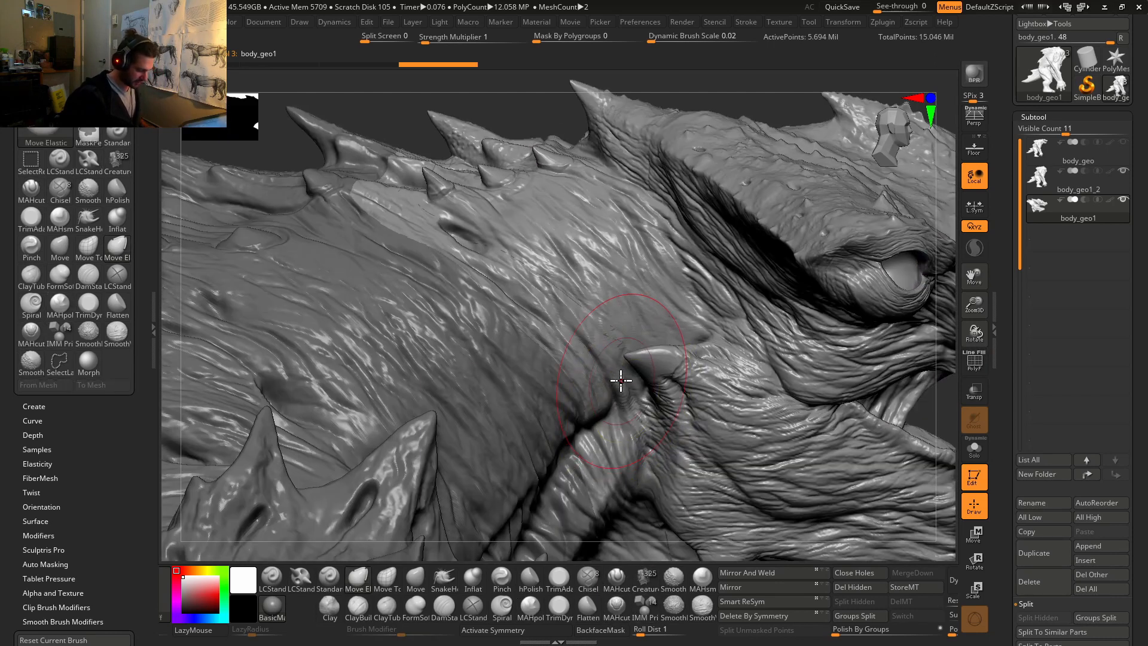
Step: Reduce the brush size and hide the body piece body_geo1_2
key(space)
drag(625, 376, 611, 376)
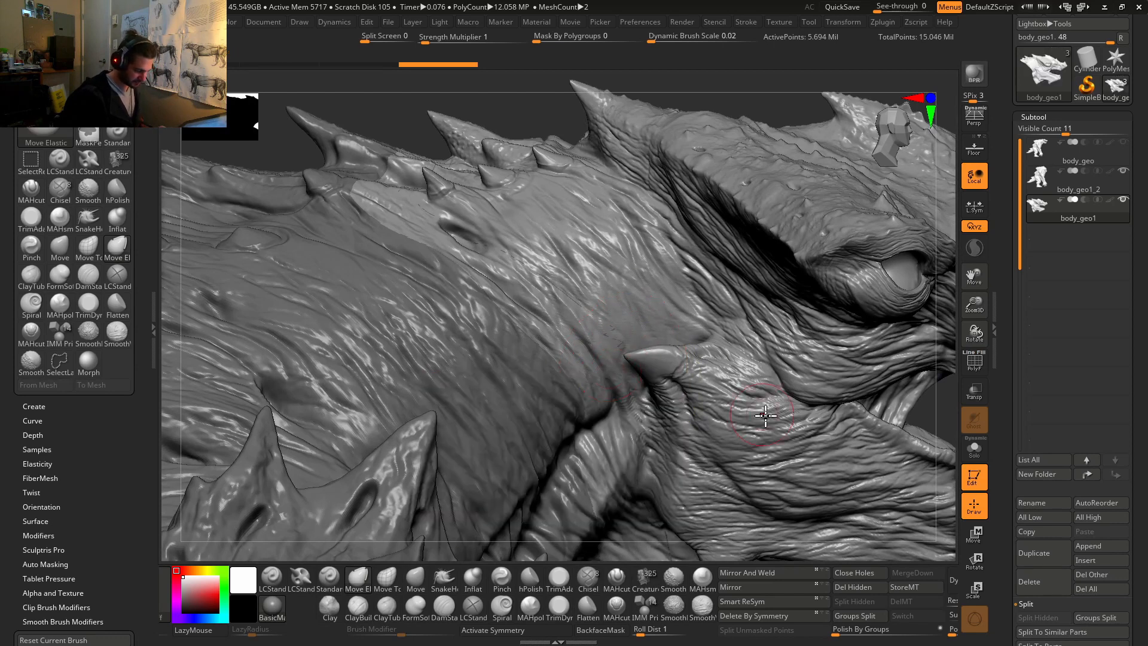
click(1121, 174)
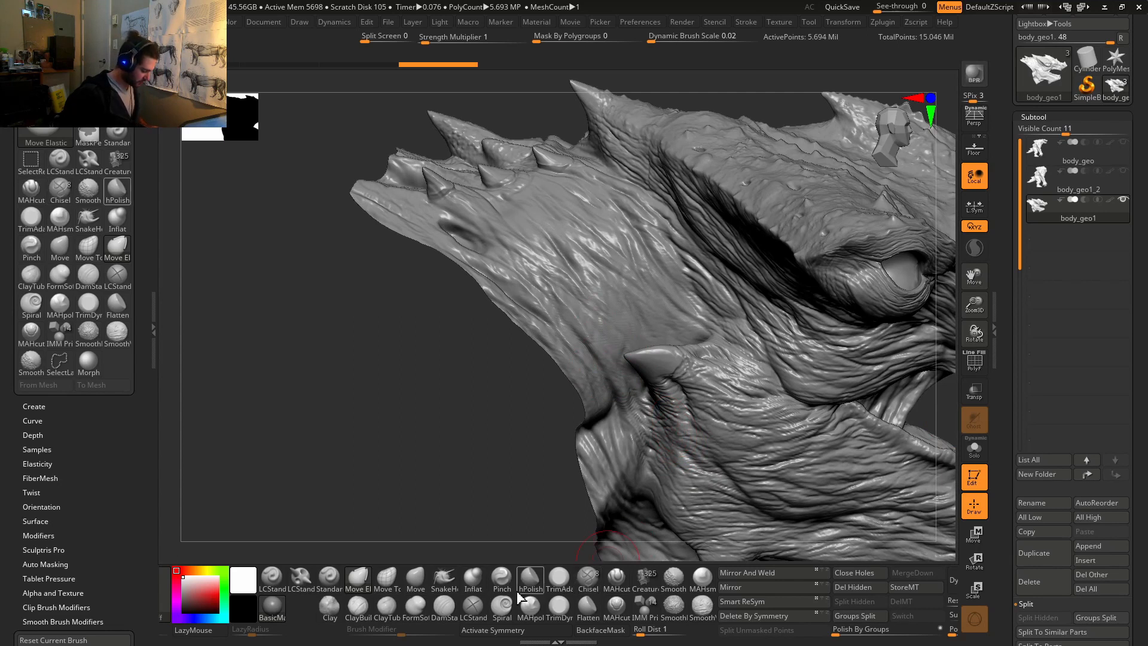
click(437, 588)
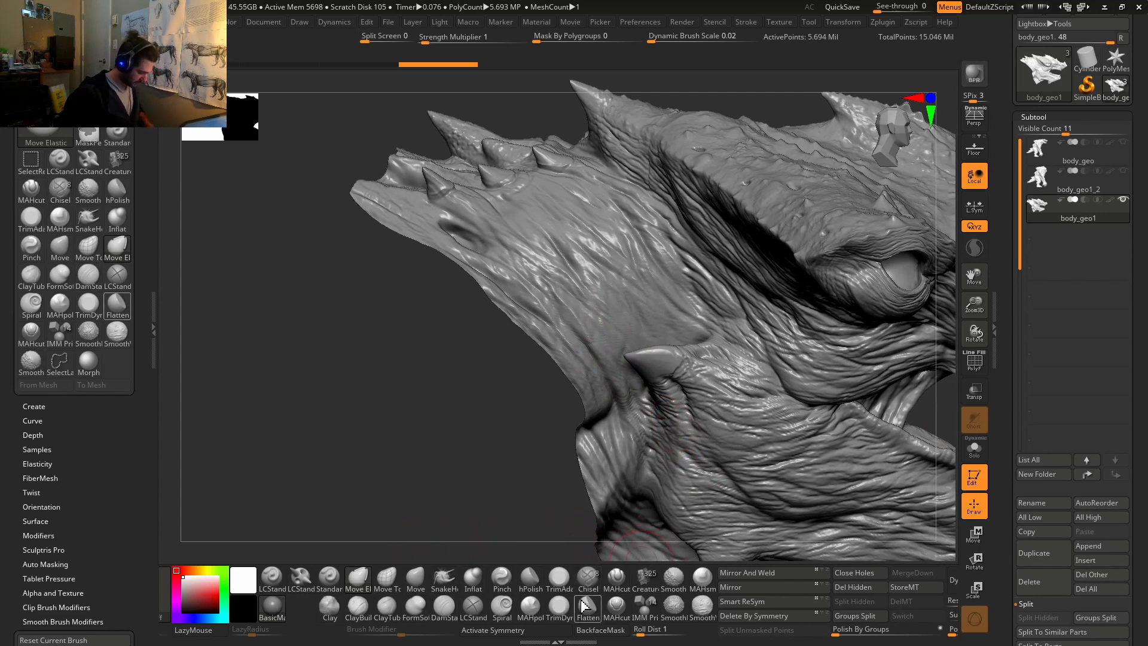
click(326, 607)
click(332, 591)
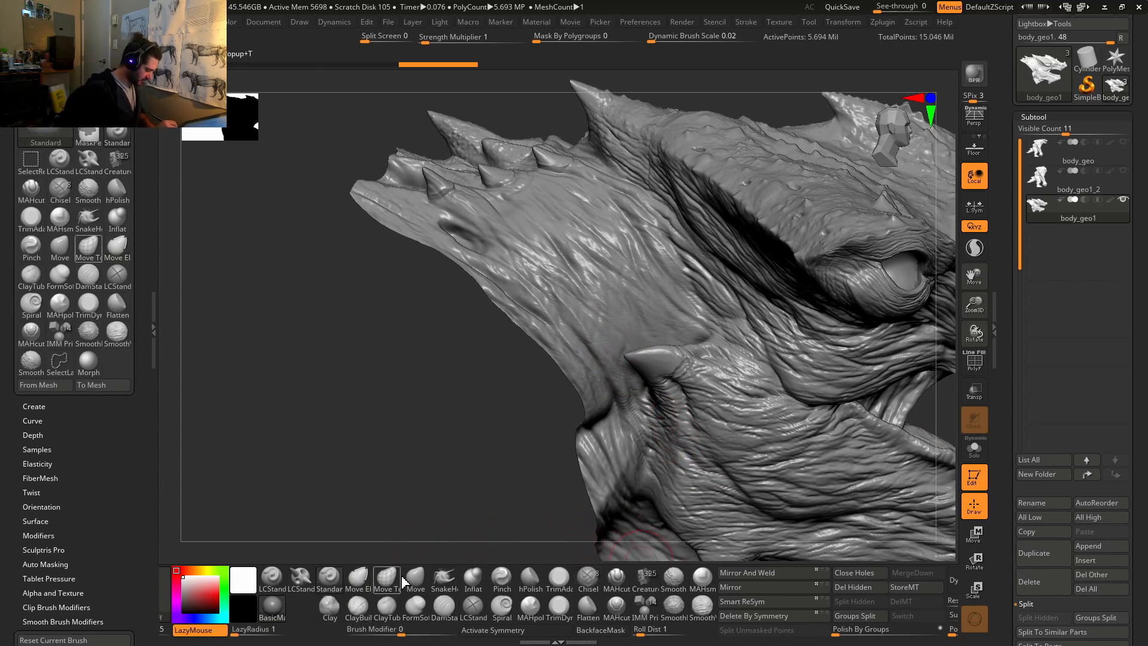
key(comma)
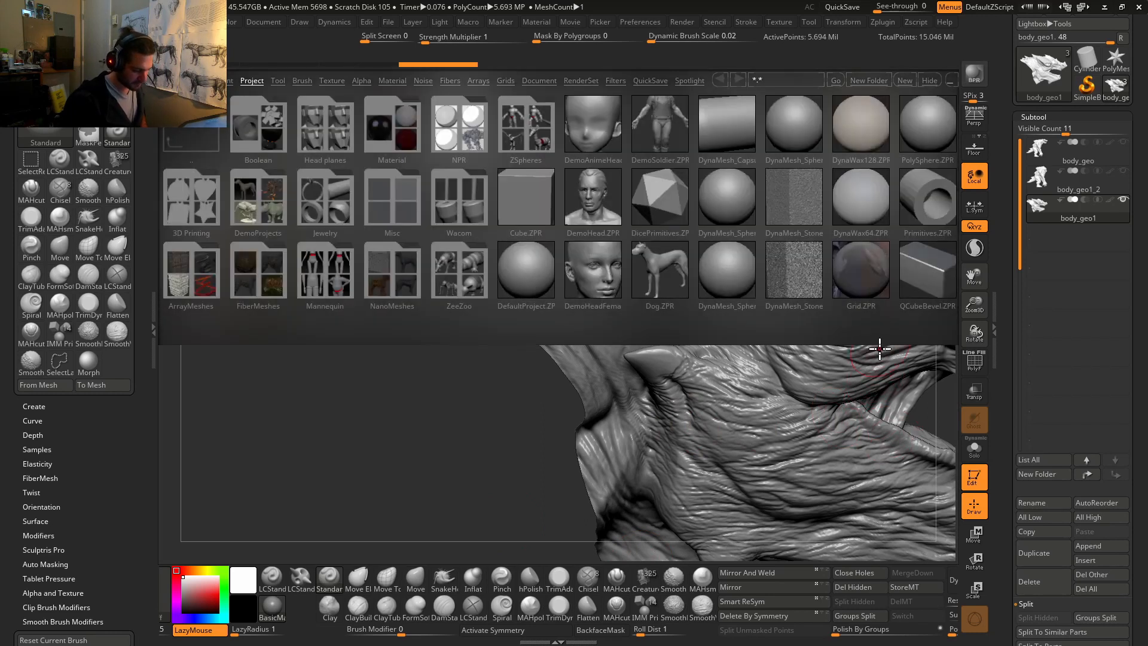
key(comma)
Step: Choose the CreatureVectors brush with the scale_40 shape
key(b)
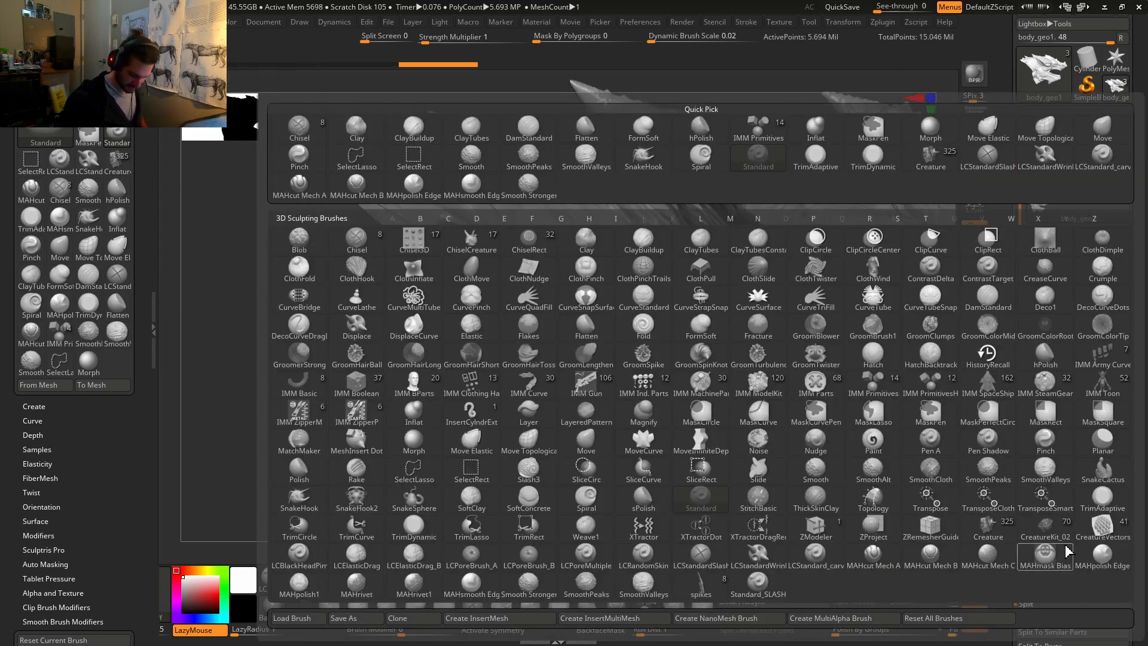
click(1097, 533)
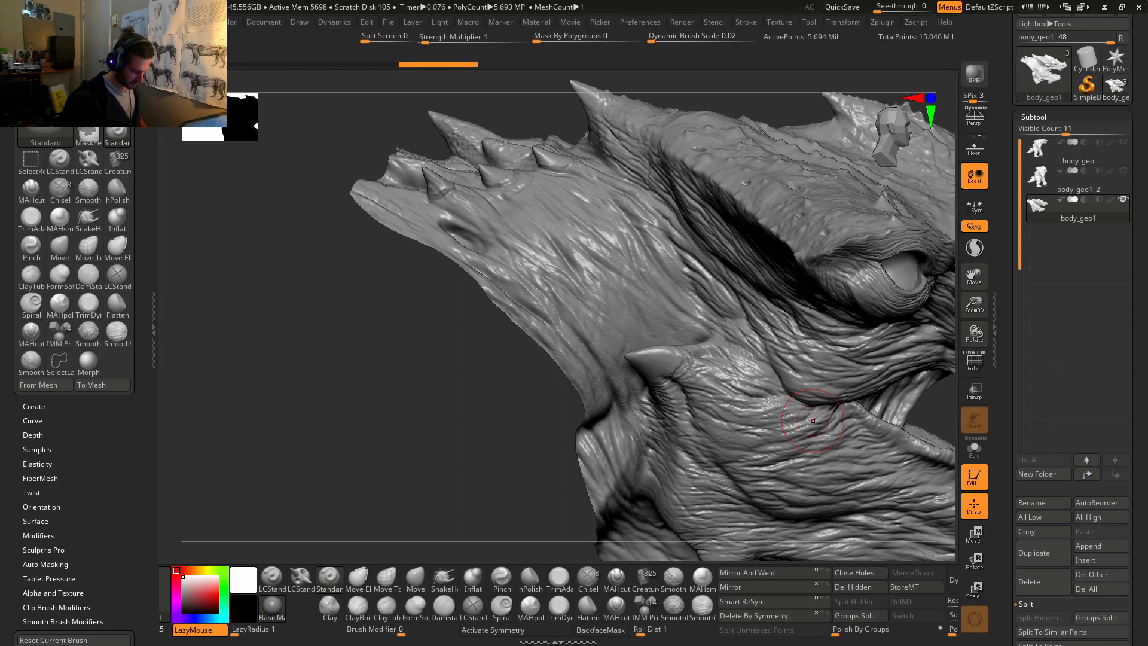
key(m)
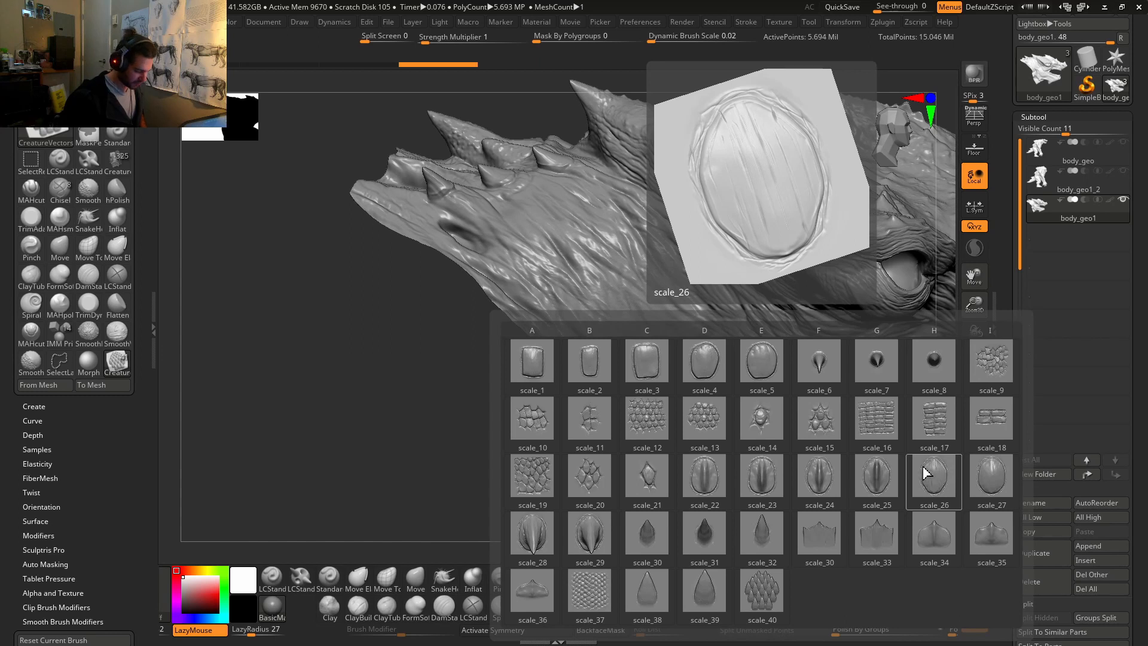
click(763, 591)
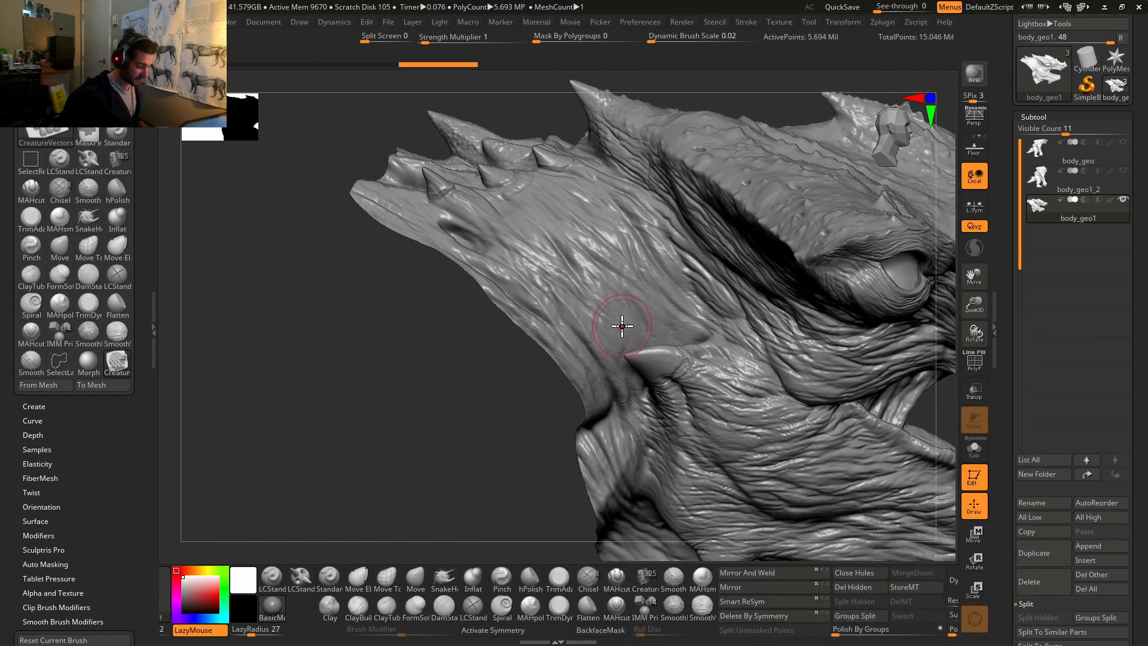
Step: Activate symmetry and try a scale stroke near the head piece's open neck border
mouse_move(615, 325)
mouse_down()
mouse_move(641, 336)
mouse_move(645, 392)
mouse_move(566, 385)
mouse_move(589, 379)
mouse_up()
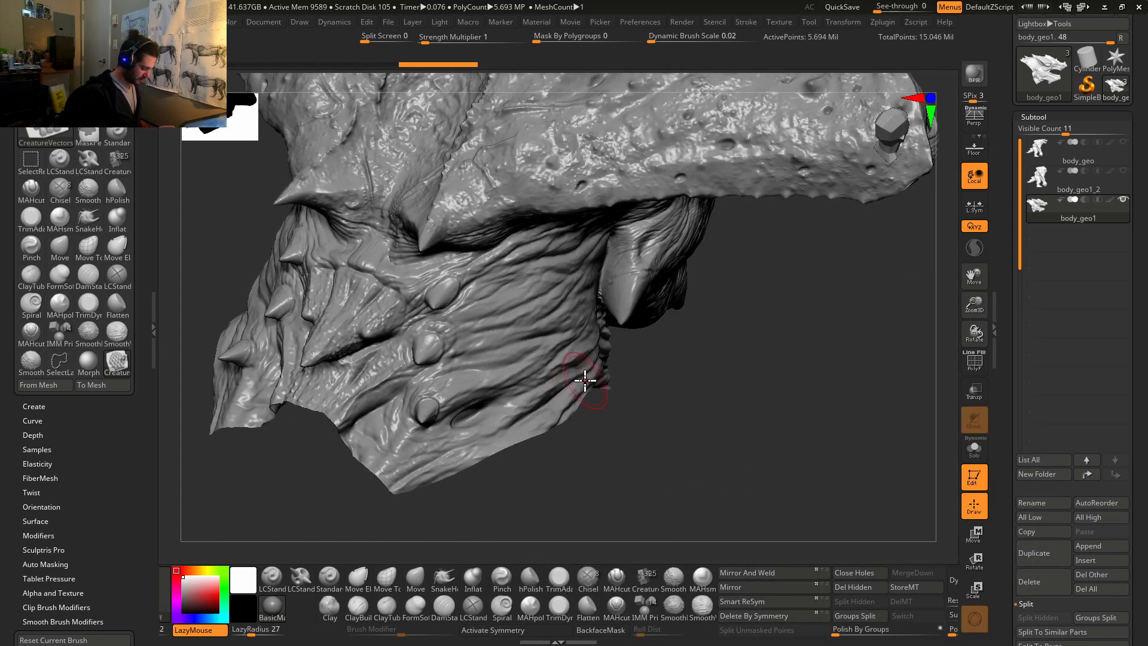
key(x)
right_drag(543, 393, 570, 358)
drag(568, 315, 584, 346)
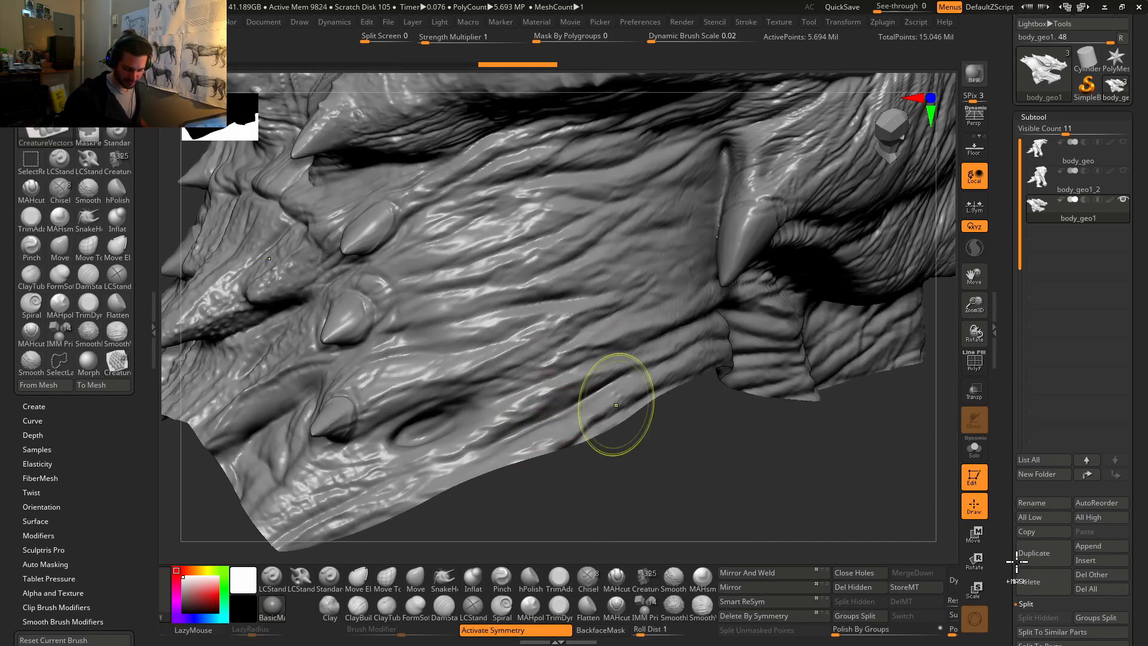
Step: Undo the trial scale stroke and try dividing the head piece once more, to subdivision level 6
key(ctrl+z)
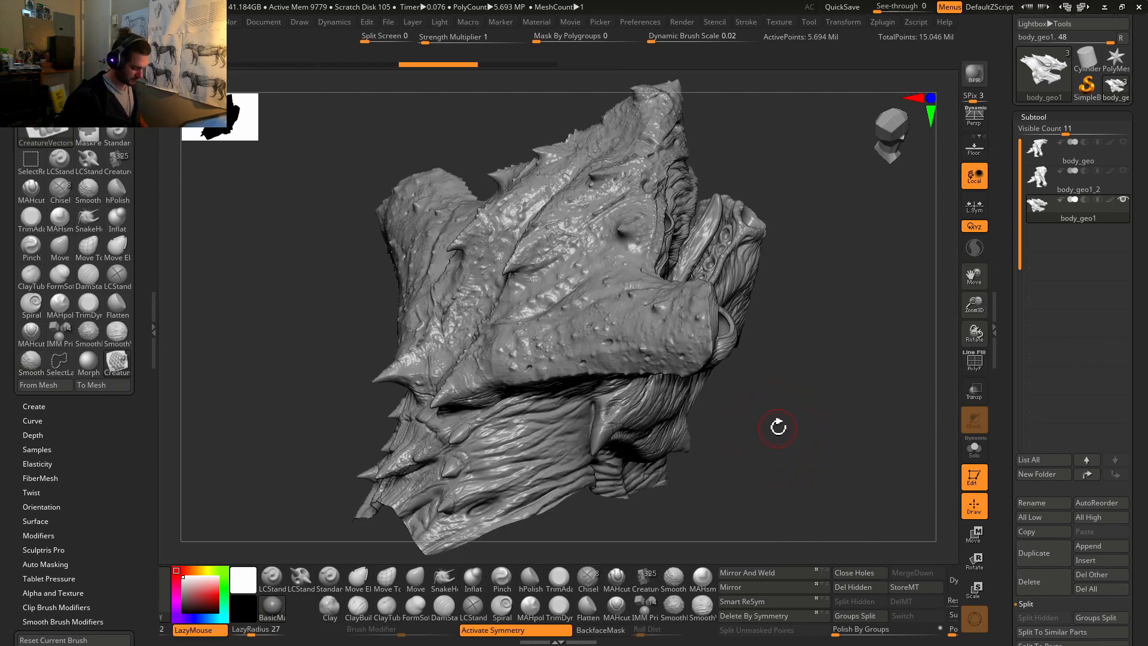
mouse_move(789, 445)
right_down()
mouse_move(818, 425)
mouse_move(728, 366)
mouse_move(761, 461)
mouse_move(715, 450)
mouse_move(699, 315)
mouse_move(705, 226)
right_up()
drag(1008, 540, 1009, 399)
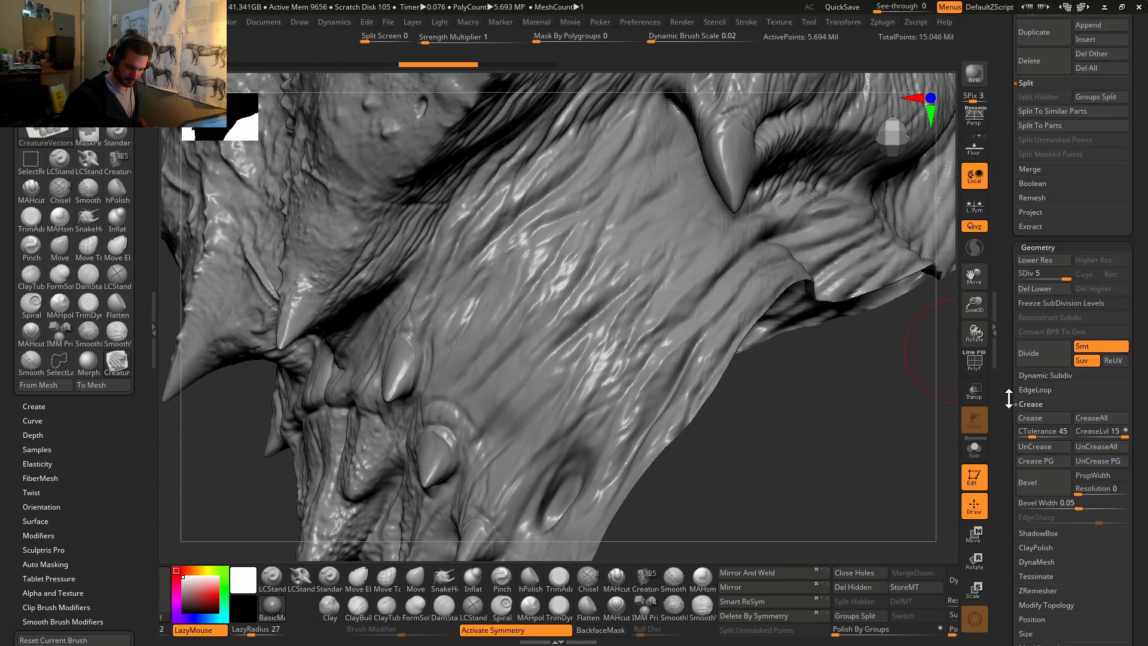
click(1044, 367)
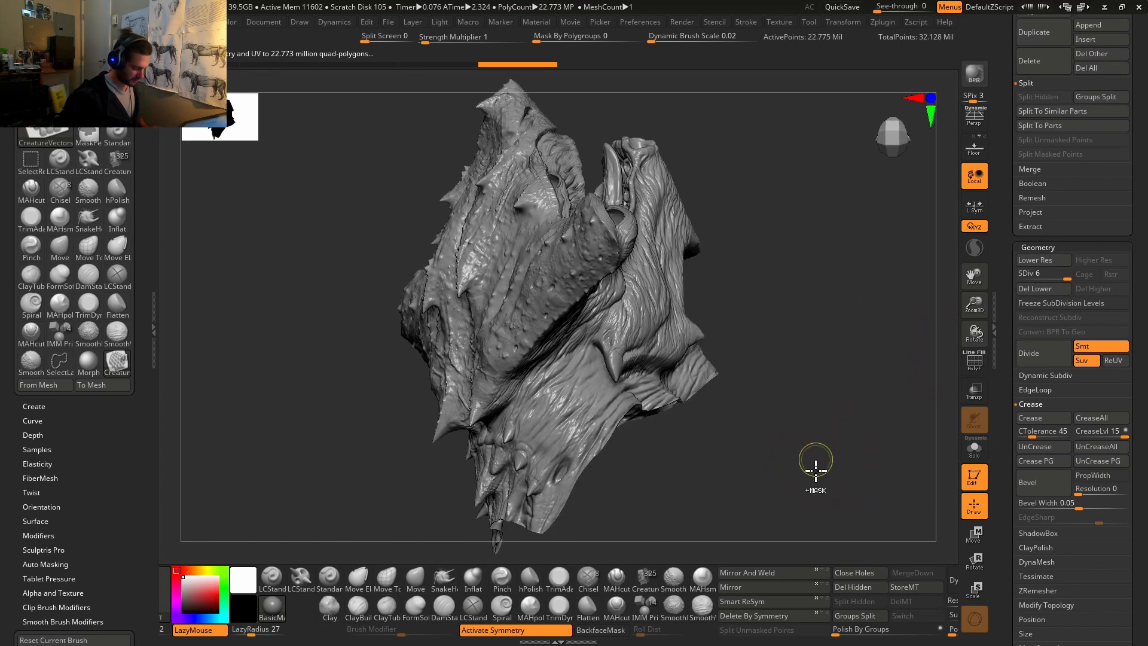
key(shift+d)
Step: Choose the scale_26 shape for the brush and place a test scale on the neck near the open border
drag(866, 431, 669, 346)
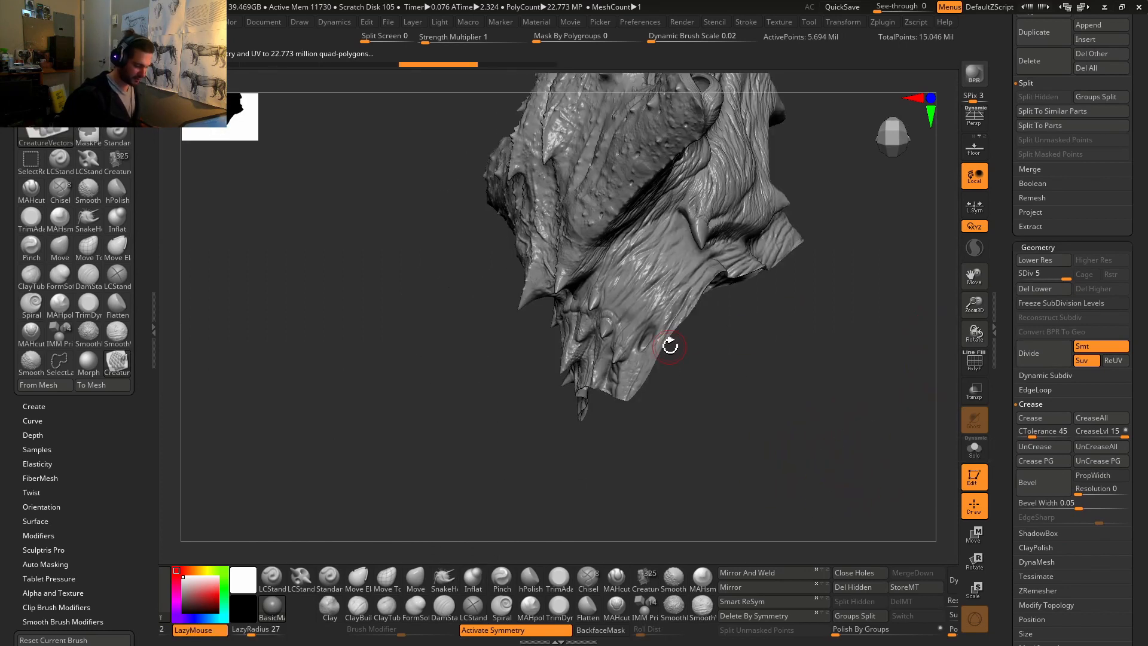
right_drag(669, 346, 734, 452)
alt+right_drag(715, 304, 676, 353)
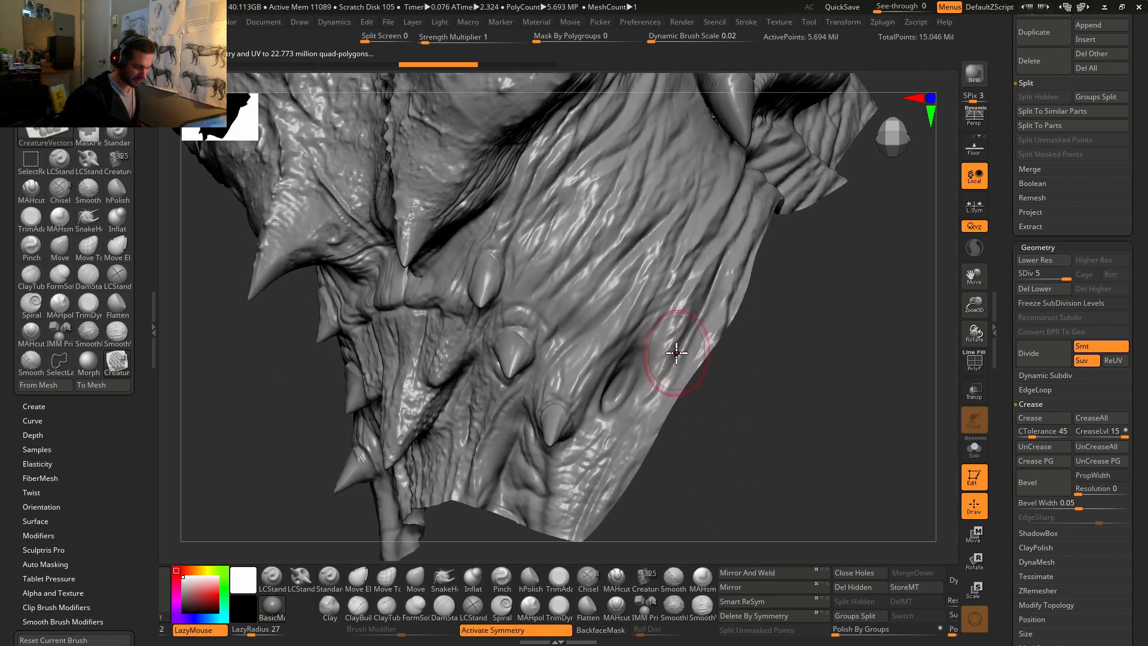
mouse_move(732, 385)
shift+mouse_down()
mouse_move(745, 414)
mouse_move(774, 384)
mouse_move(711, 394)
shift+mouse_up()
key(comma)
key(comma)
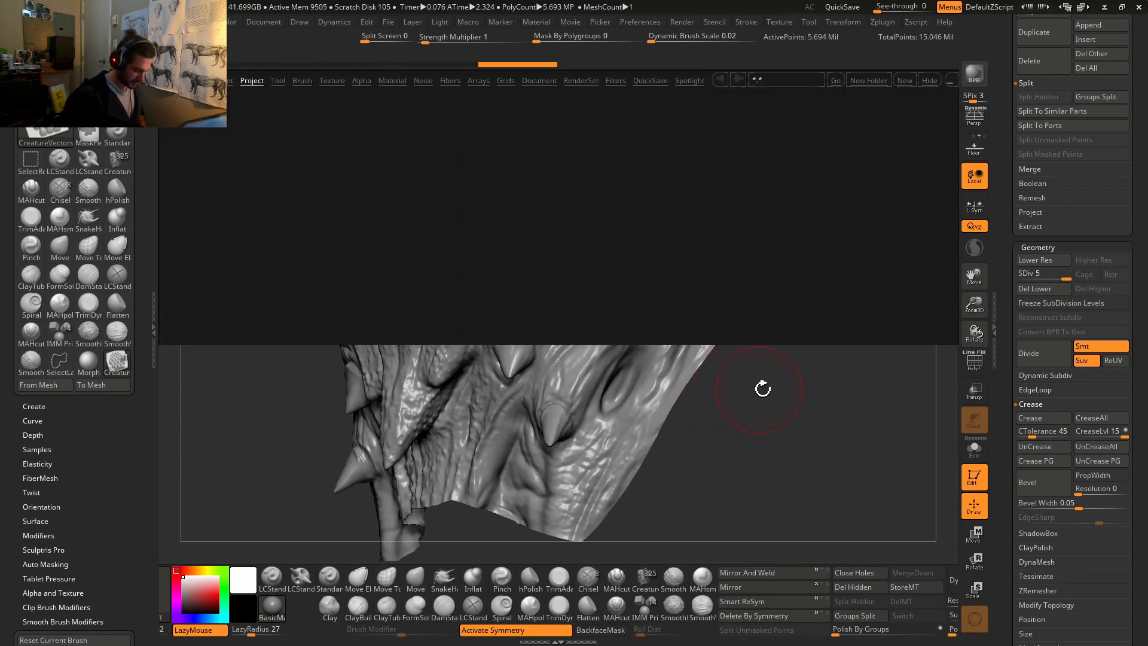
key(m)
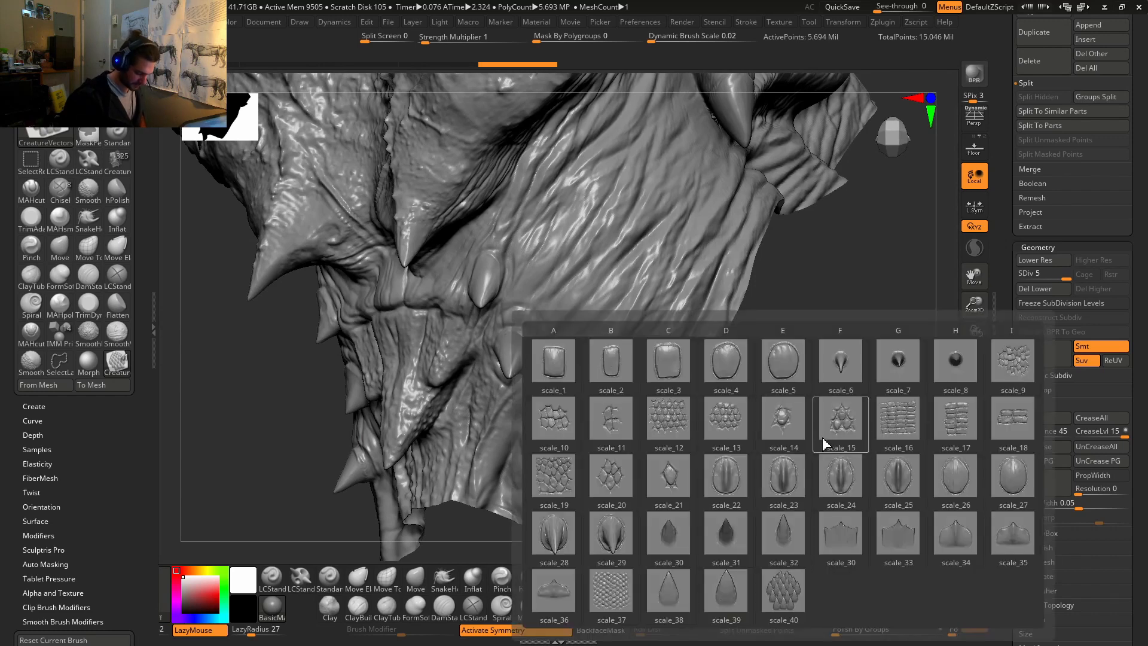
click(959, 482)
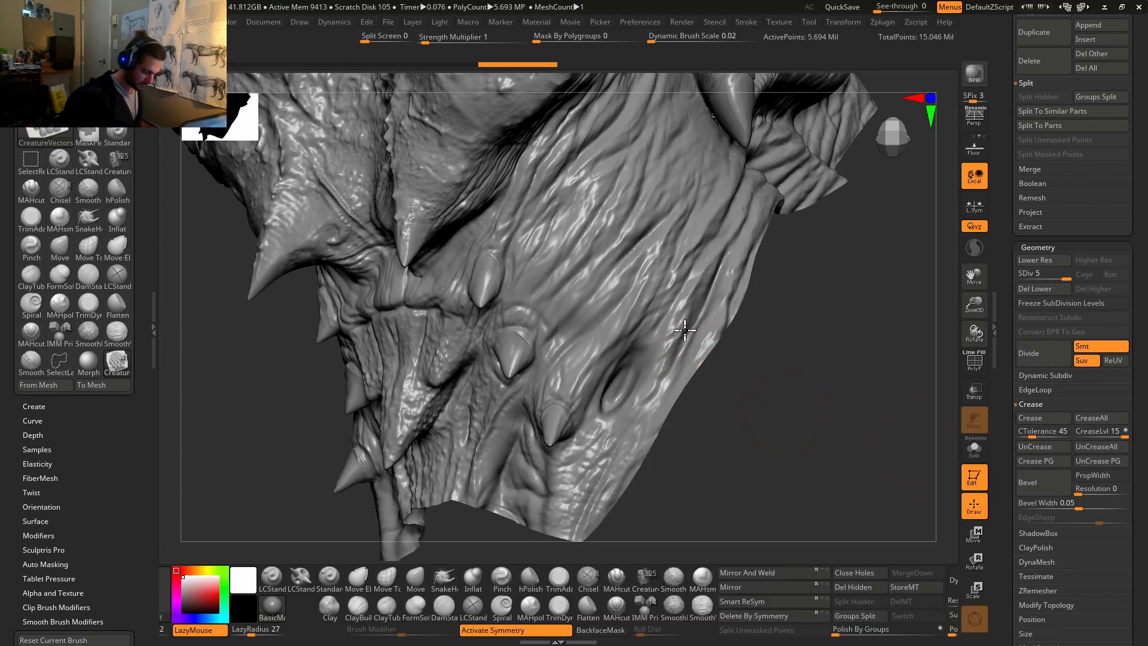
key(space)
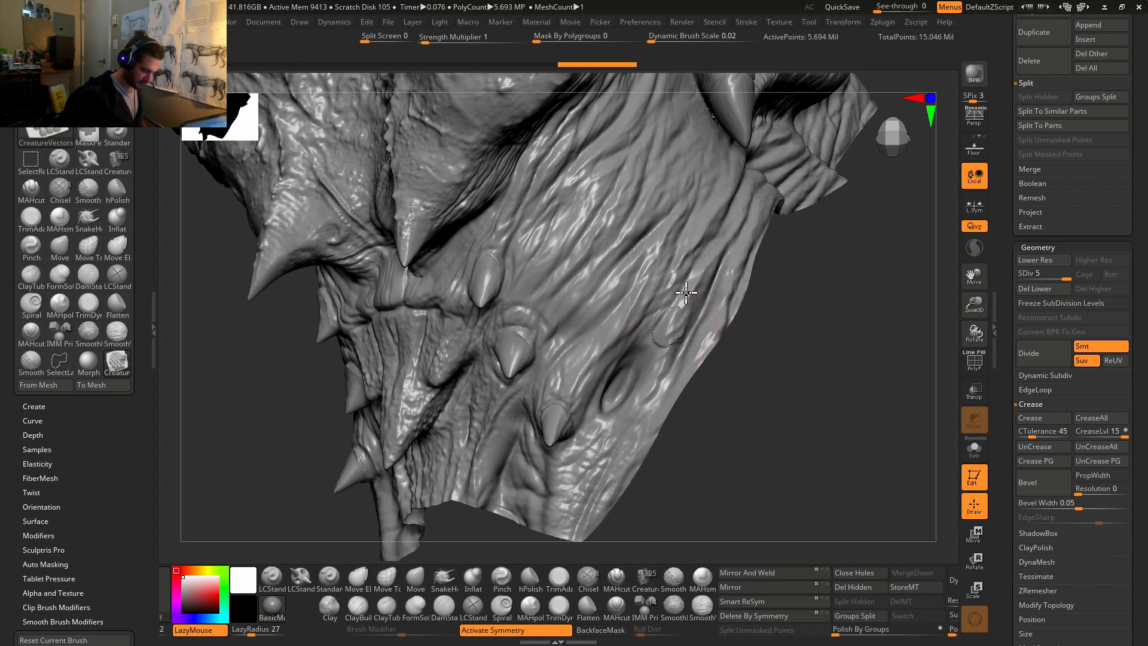
drag(674, 312, 687, 315)
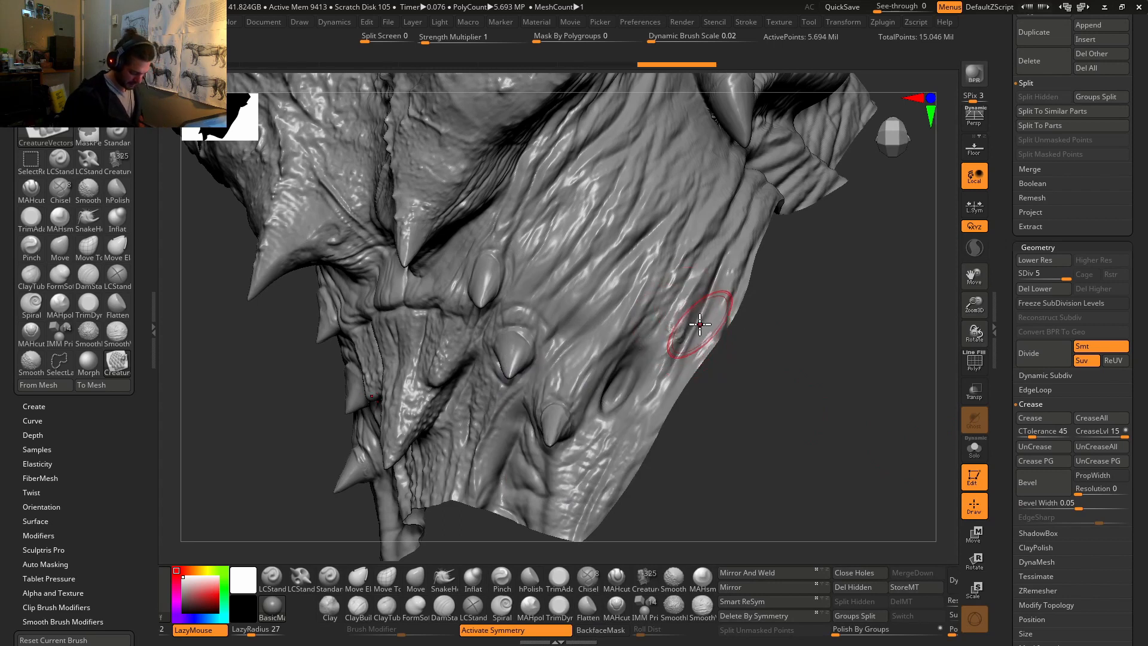
Step: Choose the scale_5 shape and place test scales on the neck beside the open border
key(m)
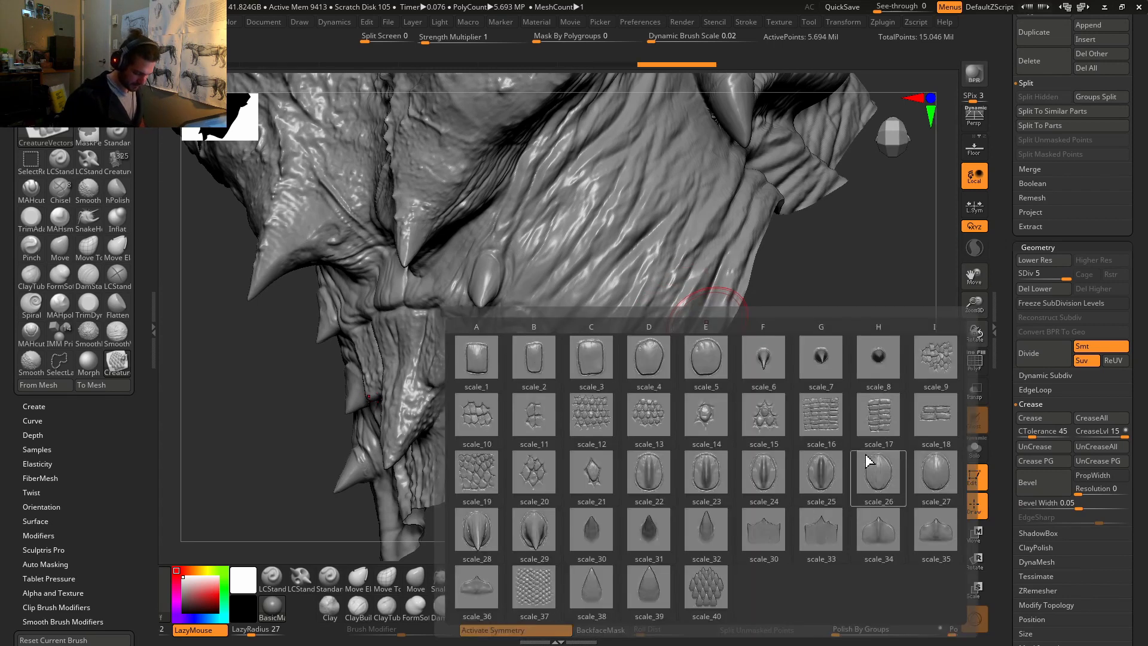
click(654, 356)
drag(675, 343, 683, 313)
right_drag(705, 305, 681, 355)
drag(663, 367, 654, 396)
Step: Set the brush's Strength Multiplier to about 2.16 and undo the test scales on the neck
mouse_move(103, 513)
mouse_down()
mouse_move(113, 428)
mouse_move(107, 507)
mouse_move(97, 410)
mouse_up()
drag(112, 478, 110, 446)
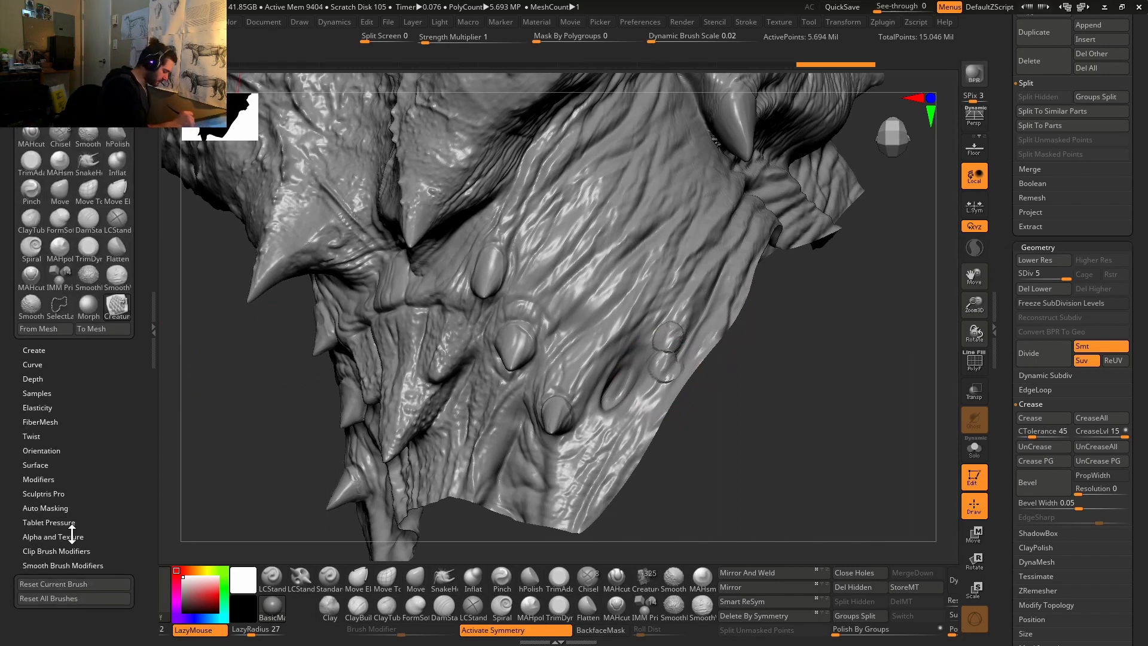
key(shift)
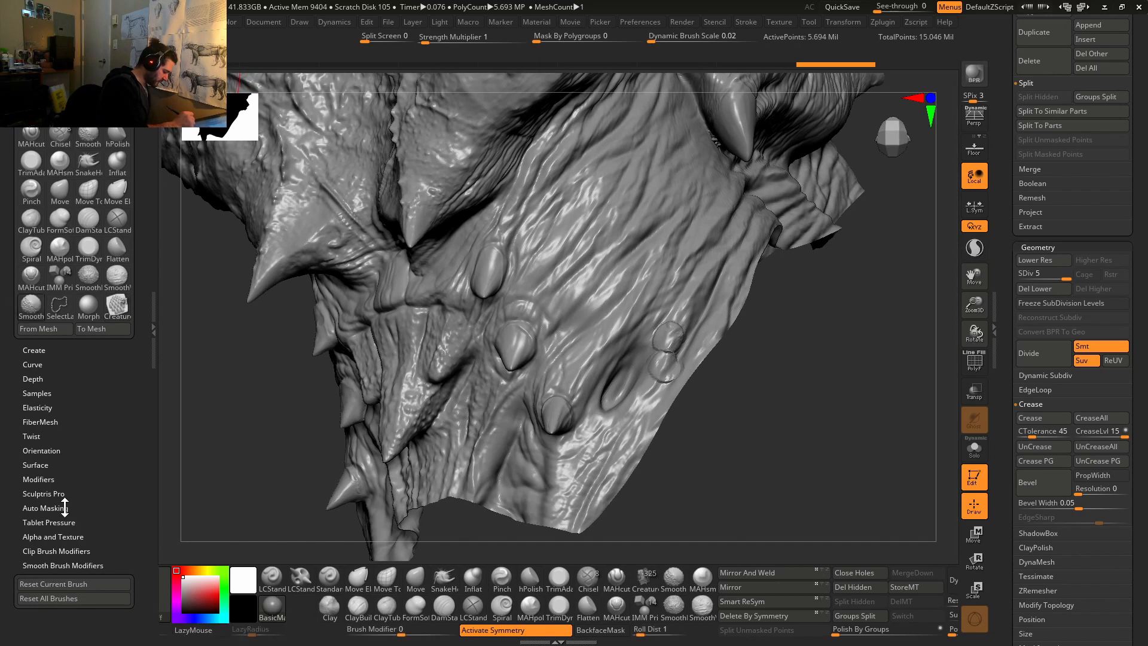
click(53, 478)
mouse_move(53, 475)
mouse_down()
mouse_move(64, 224)
mouse_move(31, 252)
mouse_up()
drag(681, 343, 687, 320)
key(ctrl+z)
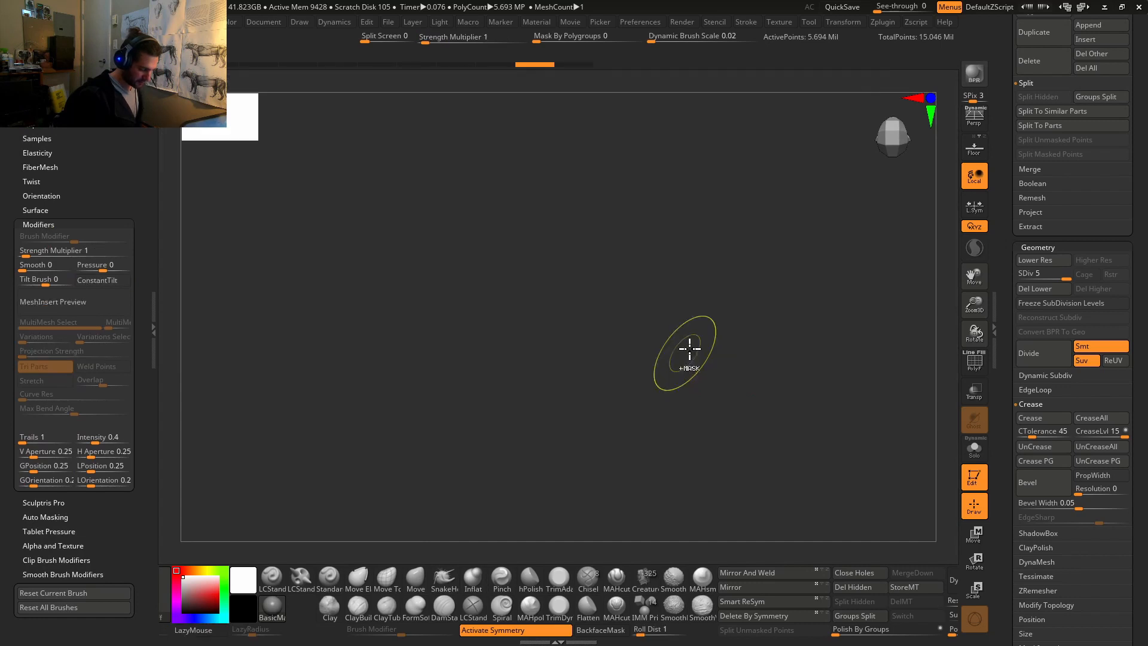
key(ctrl+z)
Step: Smooth the wrinkled neck surface between the spikes and the open border
mouse_move(686, 361)
right_down()
mouse_move(615, 198)
mouse_move(743, 342)
mouse_move(715, 370)
mouse_move(815, 479)
right_up()
mouse_move(692, 323)
shift+mouse_down()
mouse_move(687, 344)
mouse_move(702, 275)
mouse_move(596, 391)
shift+mouse_up()
mouse_move(604, 488)
shift+mouse_down()
mouse_move(656, 410)
mouse_move(566, 500)
shift+mouse_up()
alt+right_drag(664, 431, 739, 351)
Step: Place a row of raised scale_5 scales along the open neck border, with a few more just inside it
drag(711, 376, 727, 405)
drag(736, 334, 740, 374)
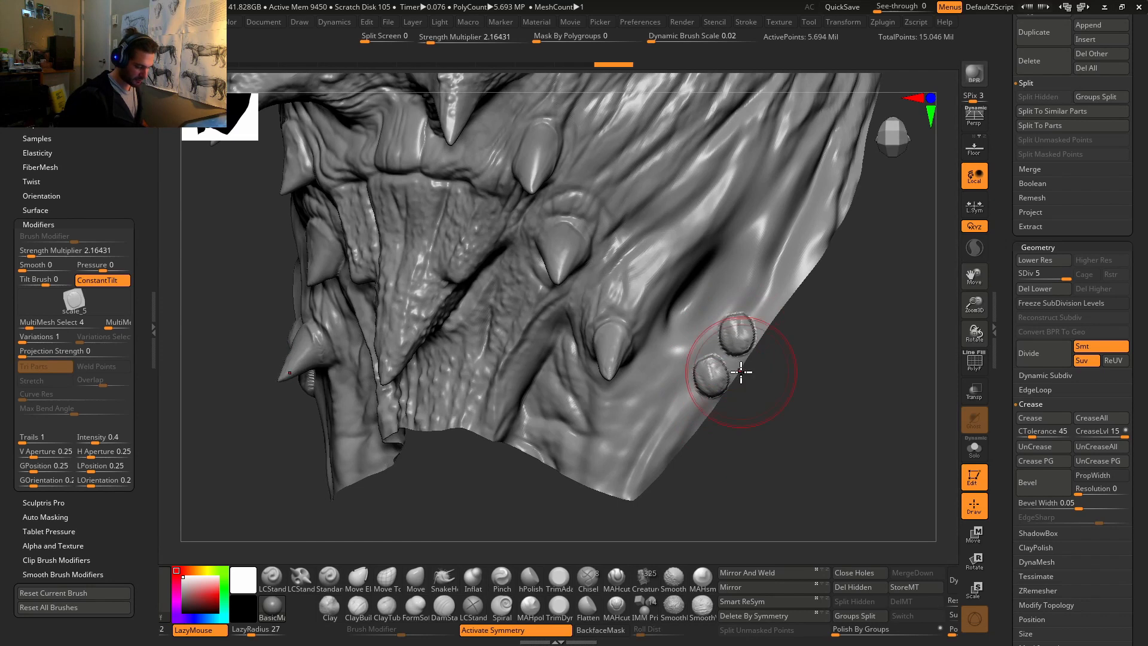
drag(763, 282, 770, 312)
drag(790, 227, 800, 262)
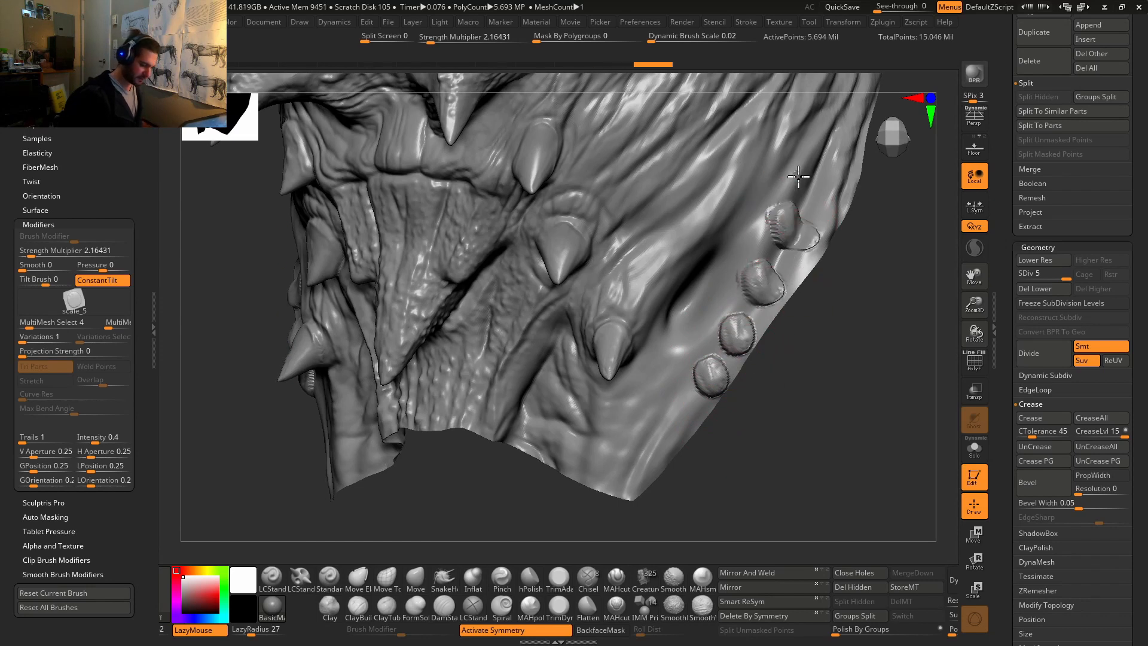
drag(794, 170, 807, 195)
drag(749, 229, 757, 262)
drag(671, 366, 618, 459)
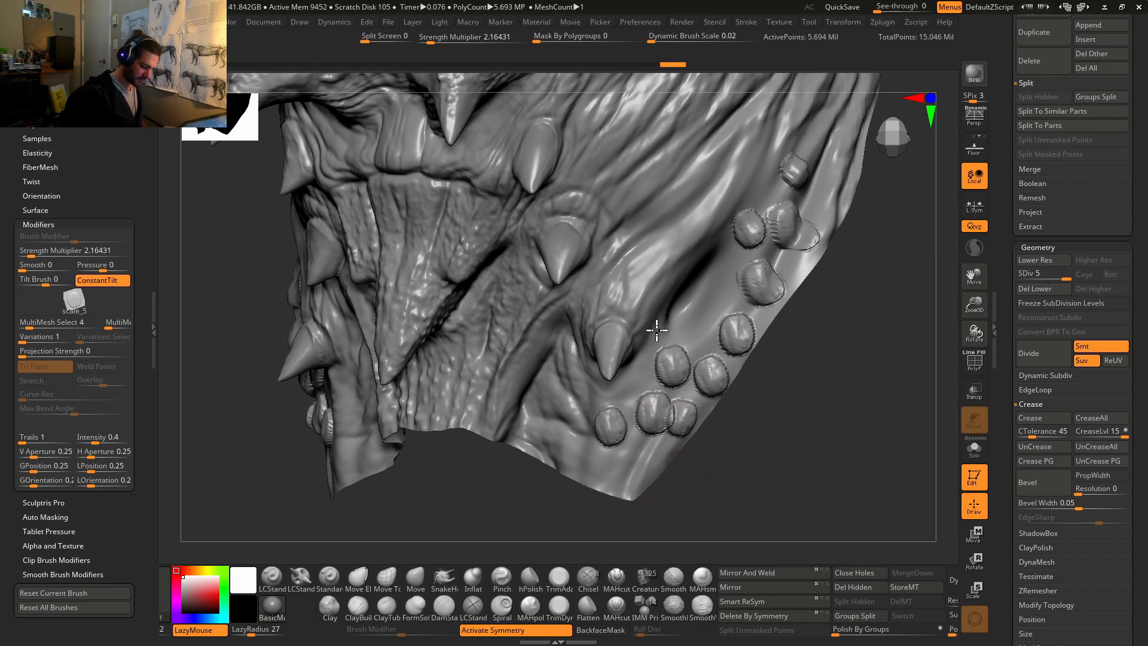
Step: Add more scale_5 scales around the deep neck crease next to the lowest spike
drag(657, 329, 659, 358)
drag(661, 265, 653, 320)
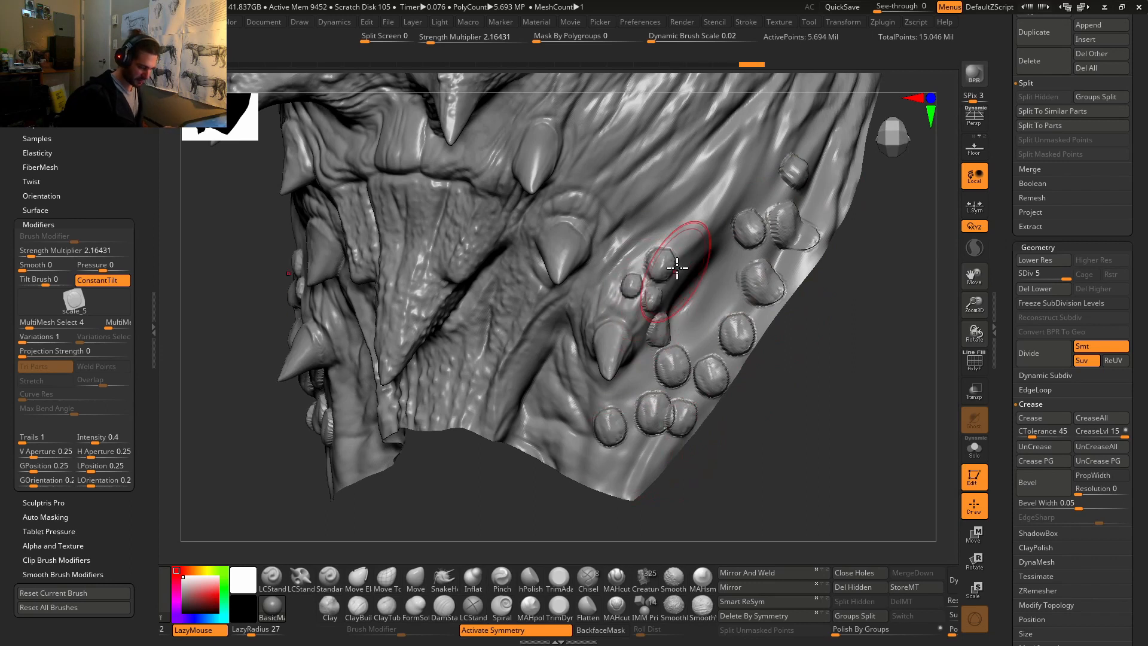
drag(696, 226, 673, 245)
drag(728, 194, 733, 218)
drag(750, 142, 771, 183)
drag(758, 187, 765, 207)
Step: Lower the head piece to subdivision level 1 and turn on the polyframe display
mouse_move(840, 315)
alt+mouse_down()
mouse_move(799, 328)
mouse_move(756, 423)
mouse_move(779, 351)
mouse_move(766, 405)
mouse_move(808, 410)
alt+mouse_up()
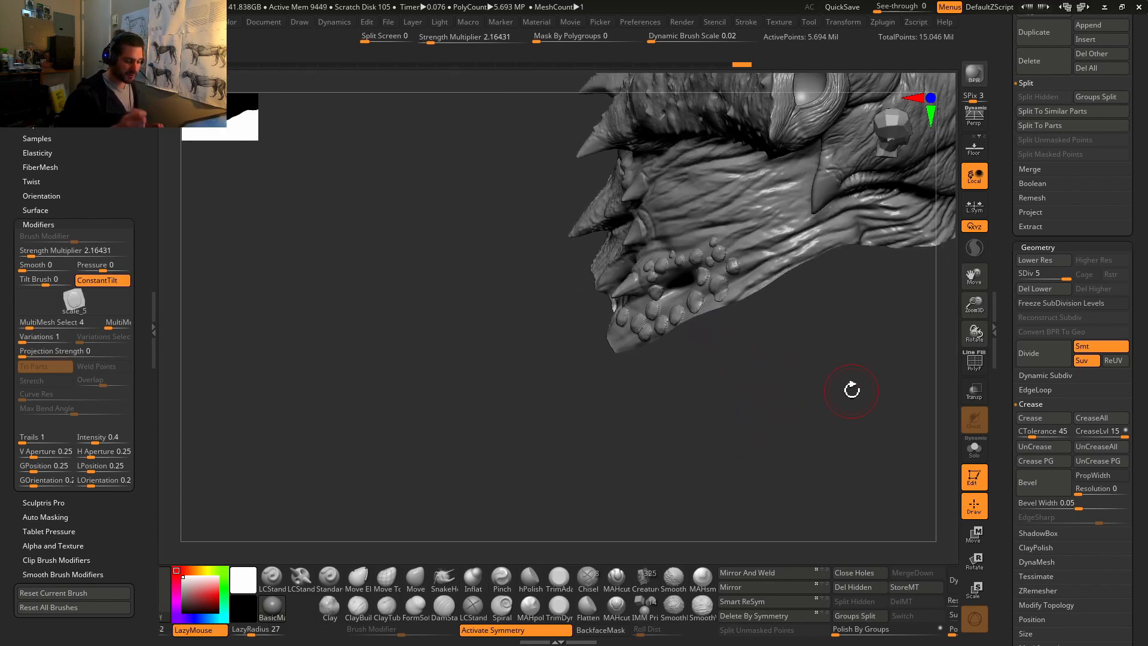
alt+drag(795, 365, 622, 441)
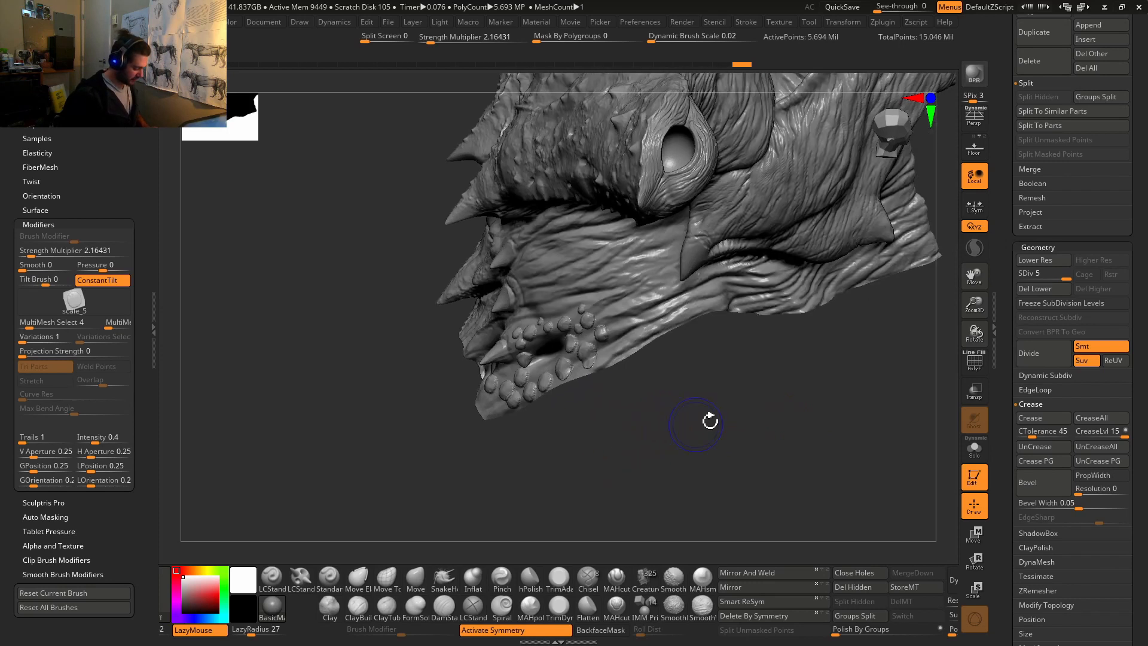
key(shift+d)
key(shift+d)
key(shift+d)
key(shift+d)
scroll(1016, 460, down, 4)
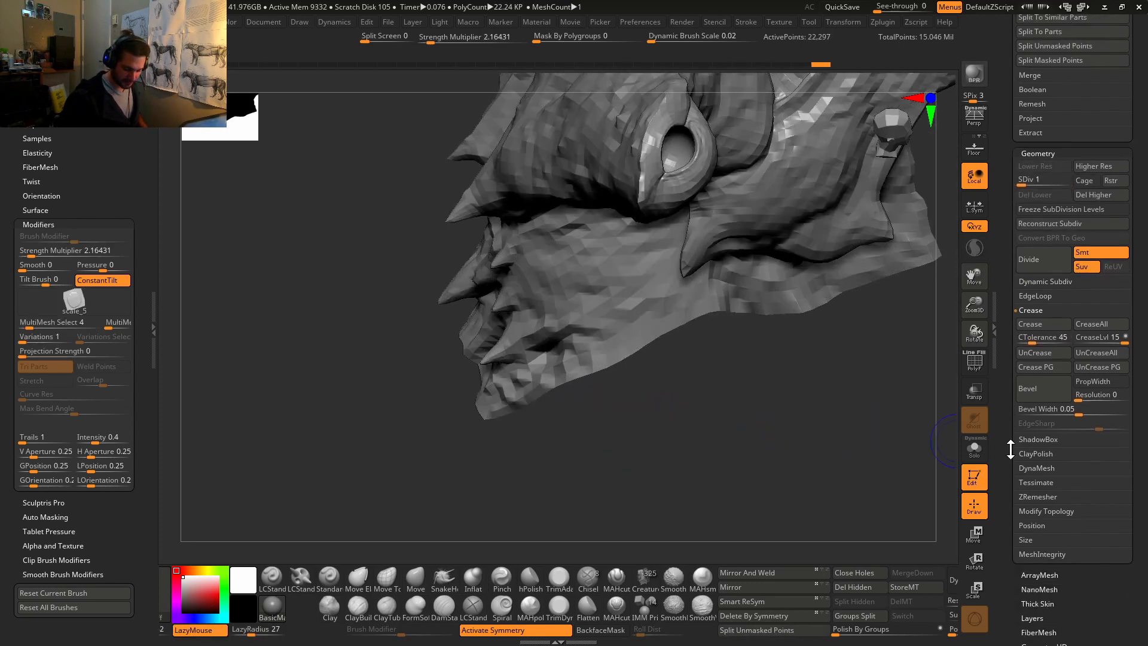
key(shift+f)
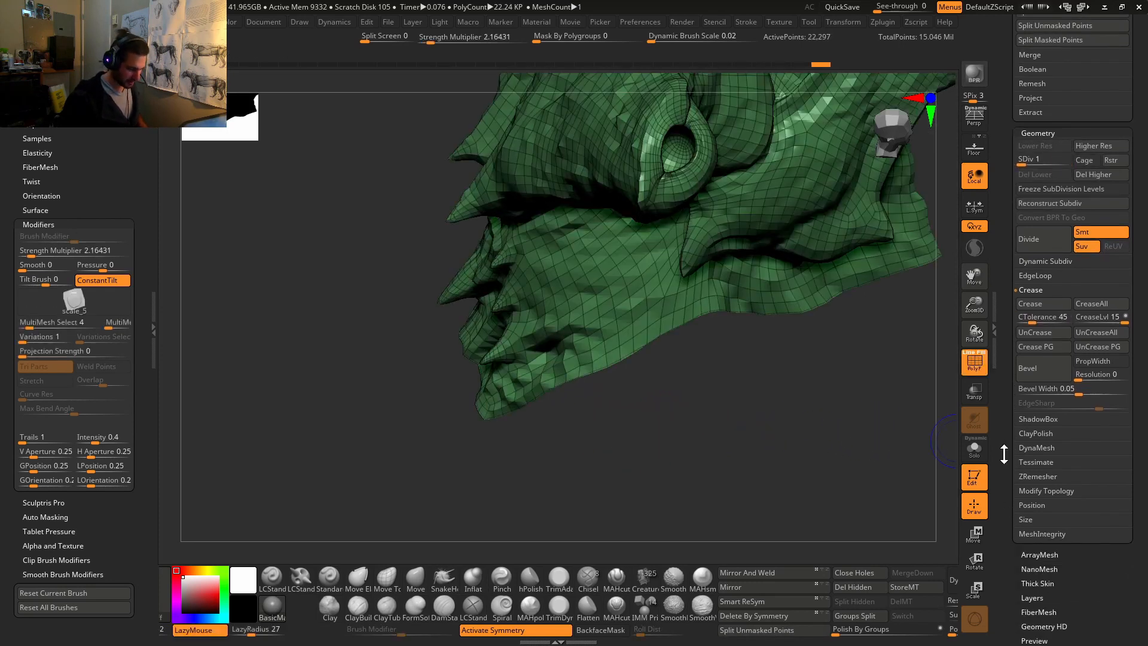
alt+drag(821, 400, 731, 447)
Step: Regroup the head piece's polygroups by its UV shells with Auto Groups With UV
scroll(1009, 538, down, 10)
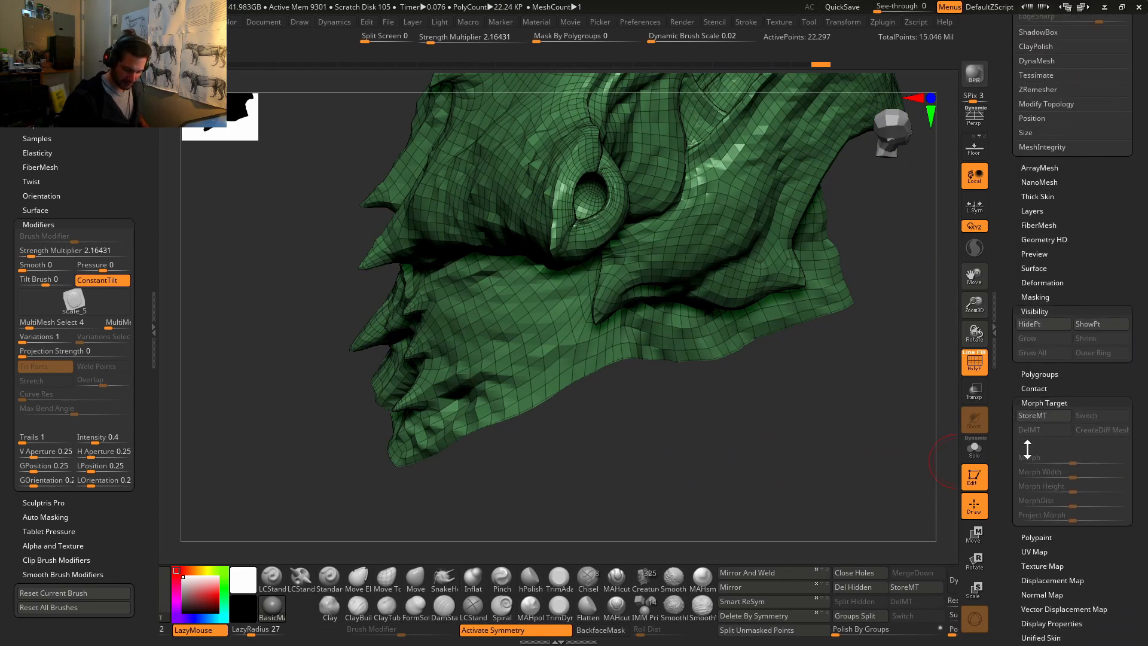
click(1034, 551)
scroll(1002, 498, down, 6)
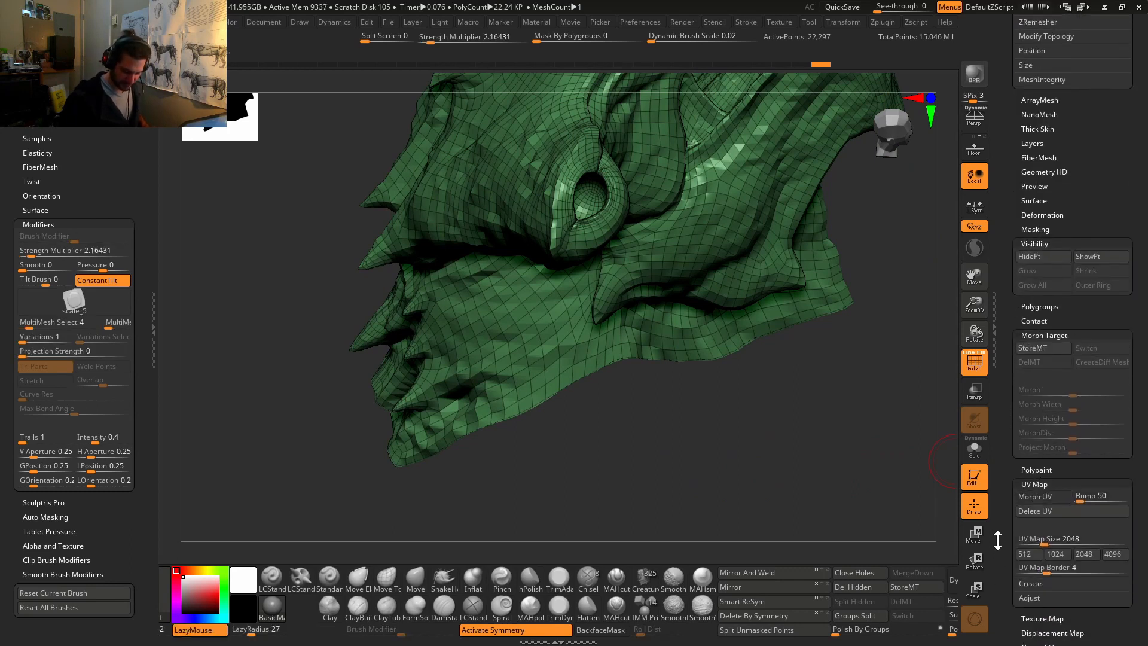
drag(1003, 498, 1083, 466)
scroll(1092, 466, up, 10)
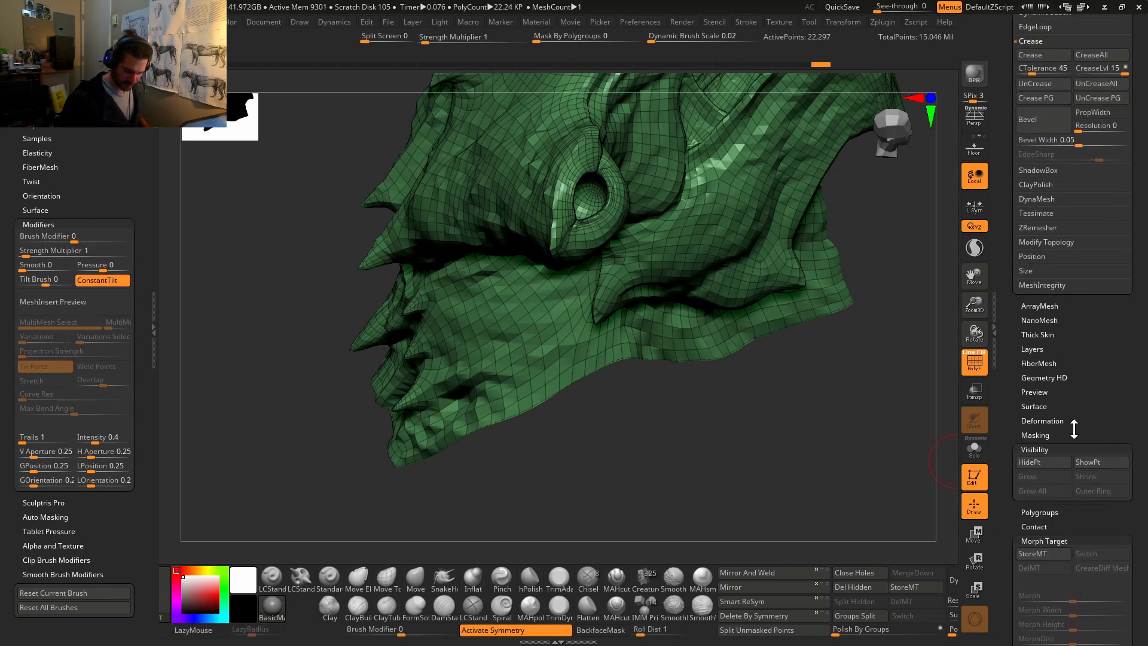
click(1076, 512)
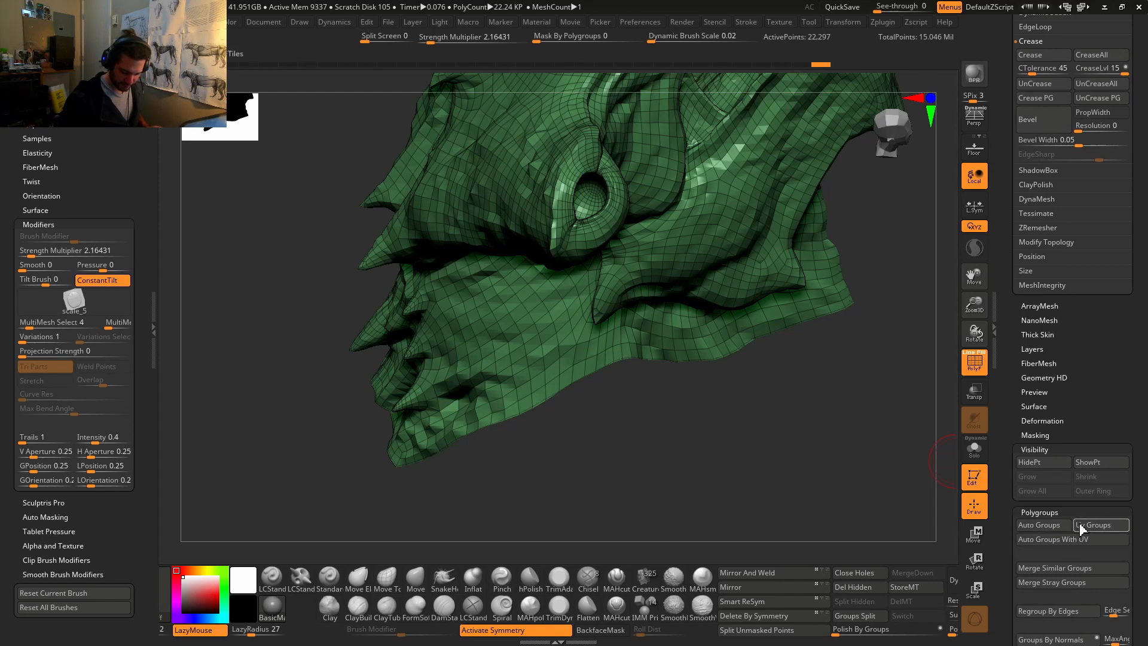
click(1099, 540)
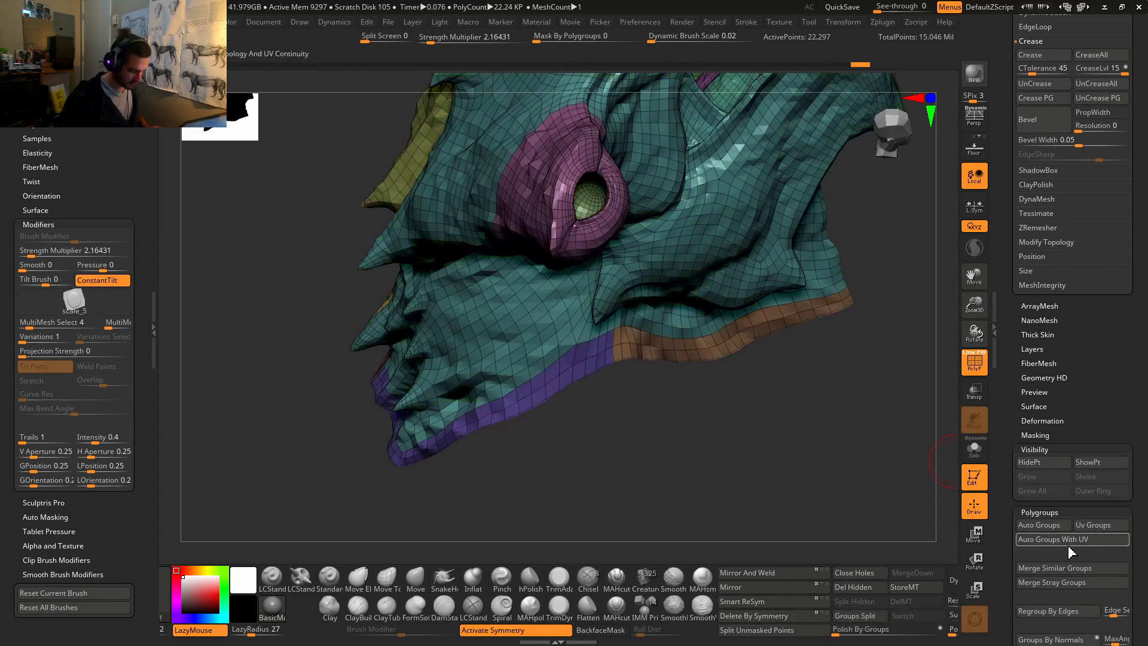
Step: Examine the polygroup strips along the neck border, raising the head piece to subdivision level 5 to compare them with the scales
mouse_move(773, 469)
mouse_down()
mouse_move(802, 450)
mouse_move(825, 404)
mouse_move(753, 376)
mouse_move(841, 396)
mouse_move(692, 477)
mouse_move(648, 397)
mouse_move(678, 424)
mouse_up()
mouse_move(653, 379)
mouse_down()
mouse_move(653, 340)
mouse_move(659, 392)
mouse_move(744, 428)
mouse_up()
mouse_move(350, 415)
mouse_down()
mouse_move(676, 436)
mouse_move(589, 375)
mouse_move(645, 390)
mouse_up()
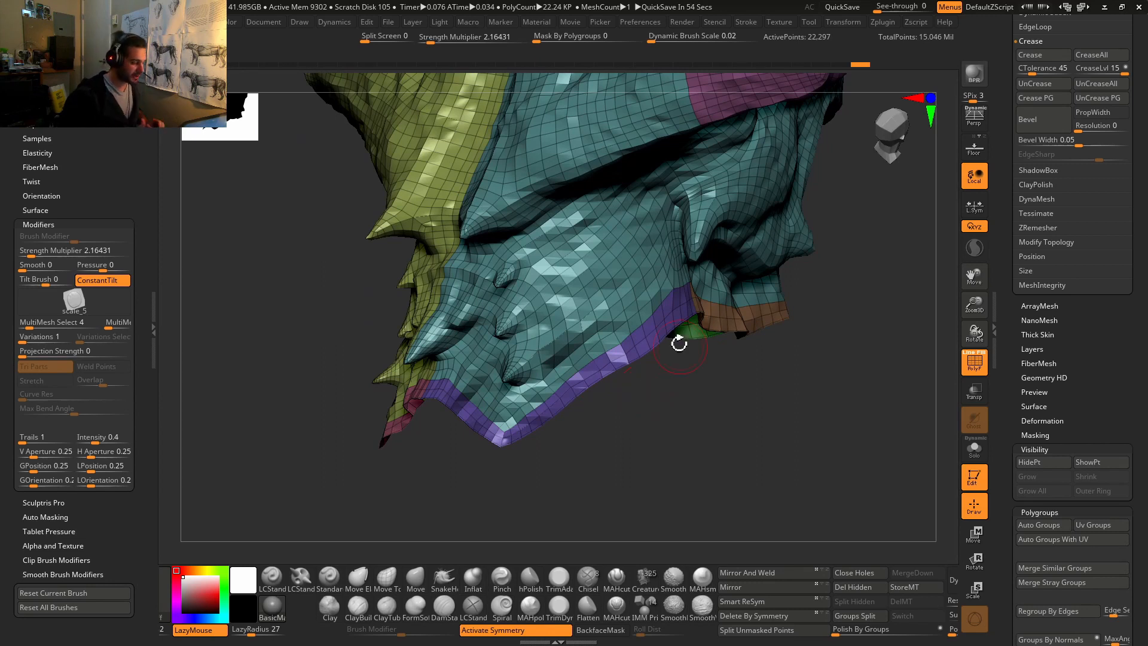
drag(675, 400, 678, 400)
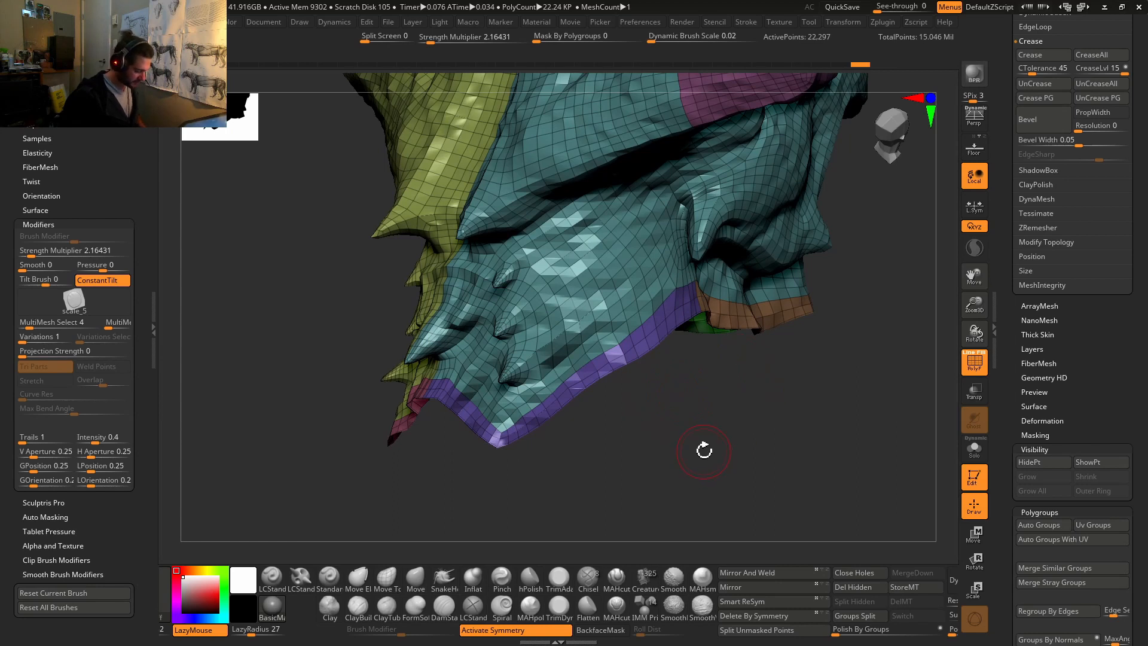
drag(669, 467, 740, 407)
alt+drag(749, 451, 778, 353)
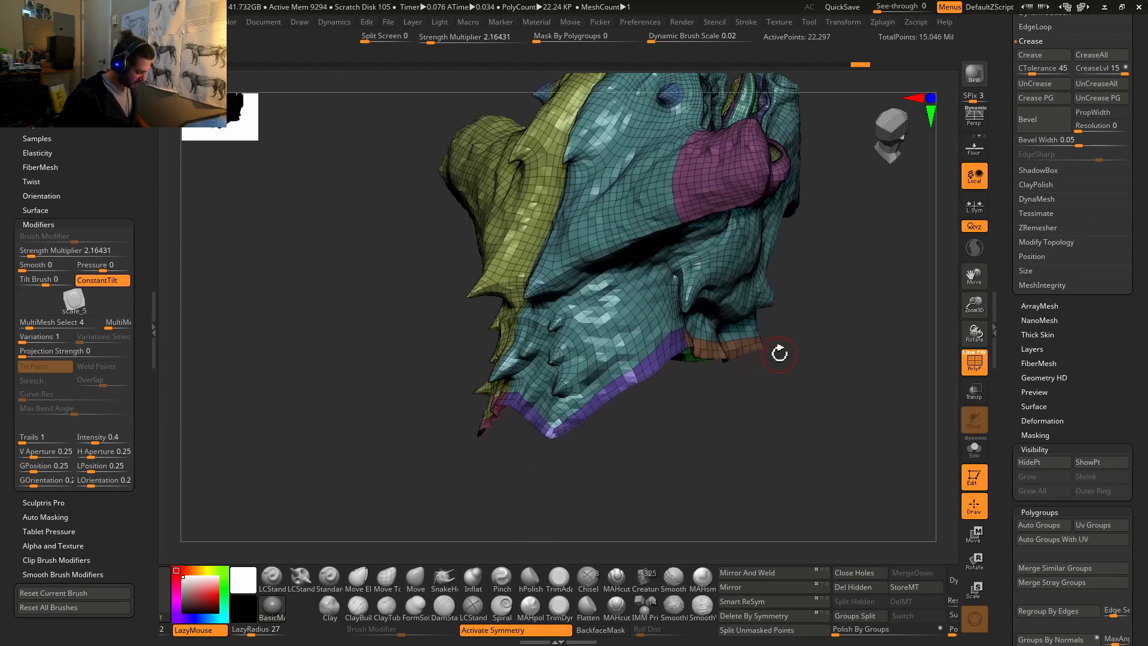
key(d)
key(d)
key(d)
key(d)
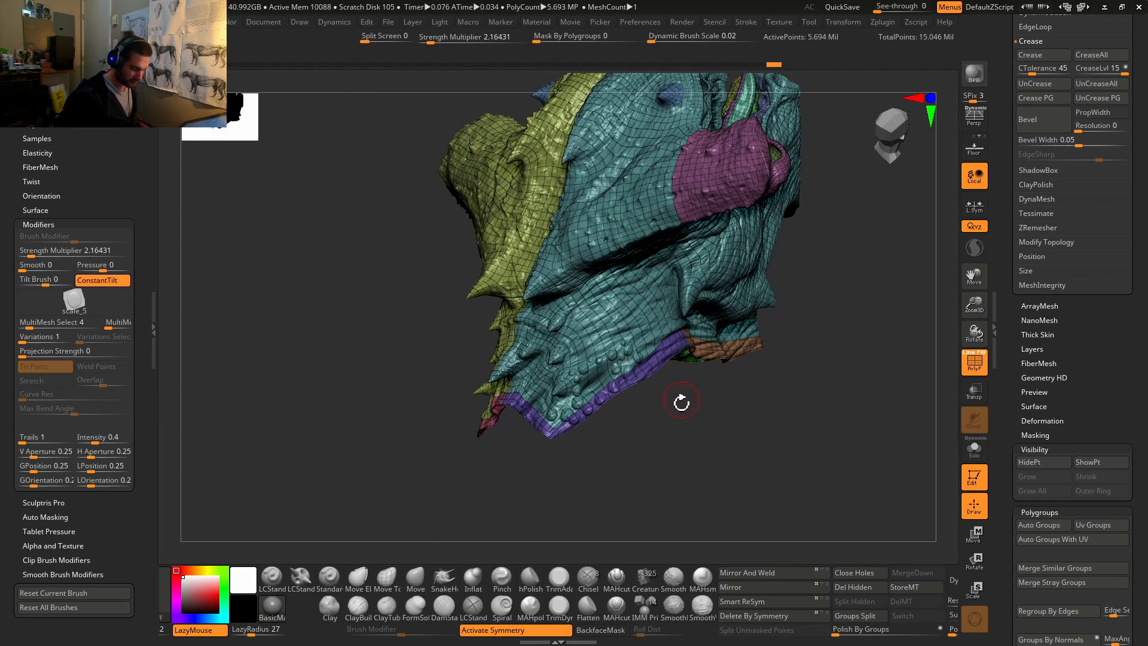
drag(681, 402, 686, 436)
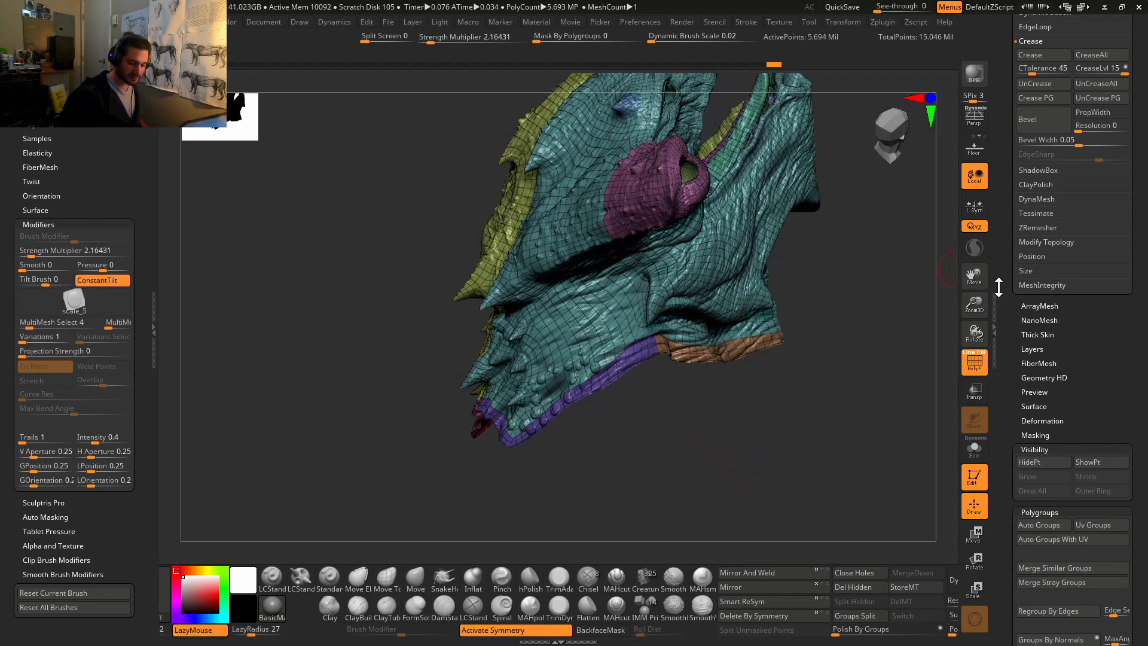
Step: Lower the head piece to subdivision level 1 and hide the purple polygroup strip along the neck border
key(shift)
key(shift+d)
key(shift+d)
key(shift+d)
key(shift+d)
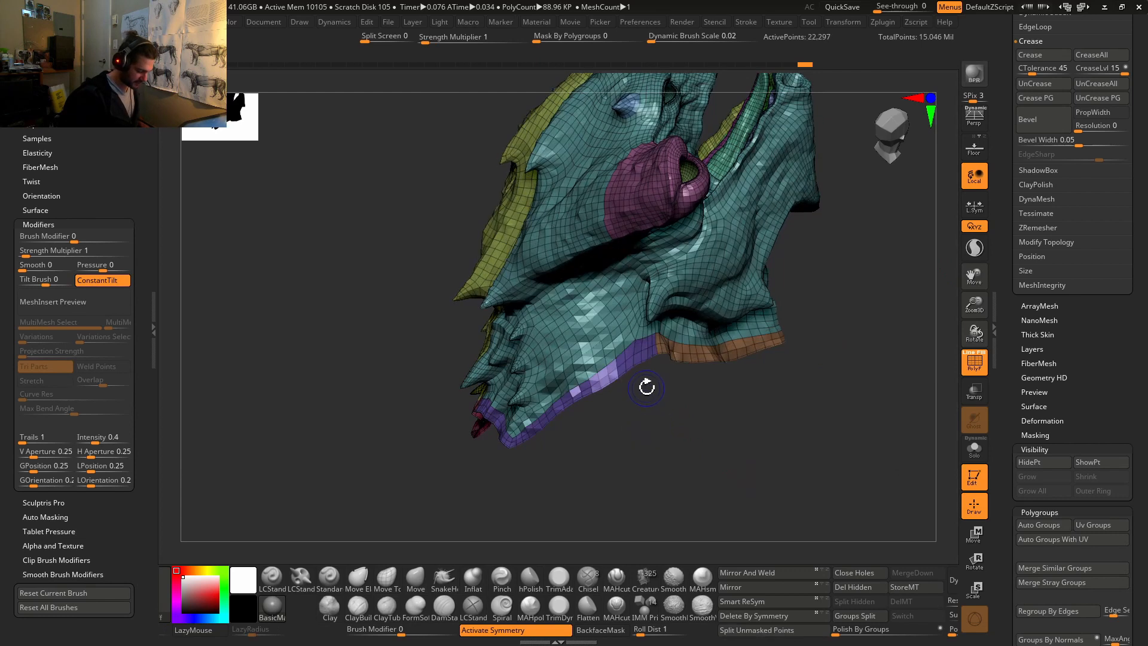
ctrl+shift+click(630, 365)
ctrl+shift+click(637, 360)
Step: Hide the magenta border strip along the underside of the head piece's neck, undoing any wrong polygroup picks
drag(538, 442, 712, 397)
ctrl+shift+click(575, 418)
key(ctrl+z)
ctrl+shift+click(595, 422)
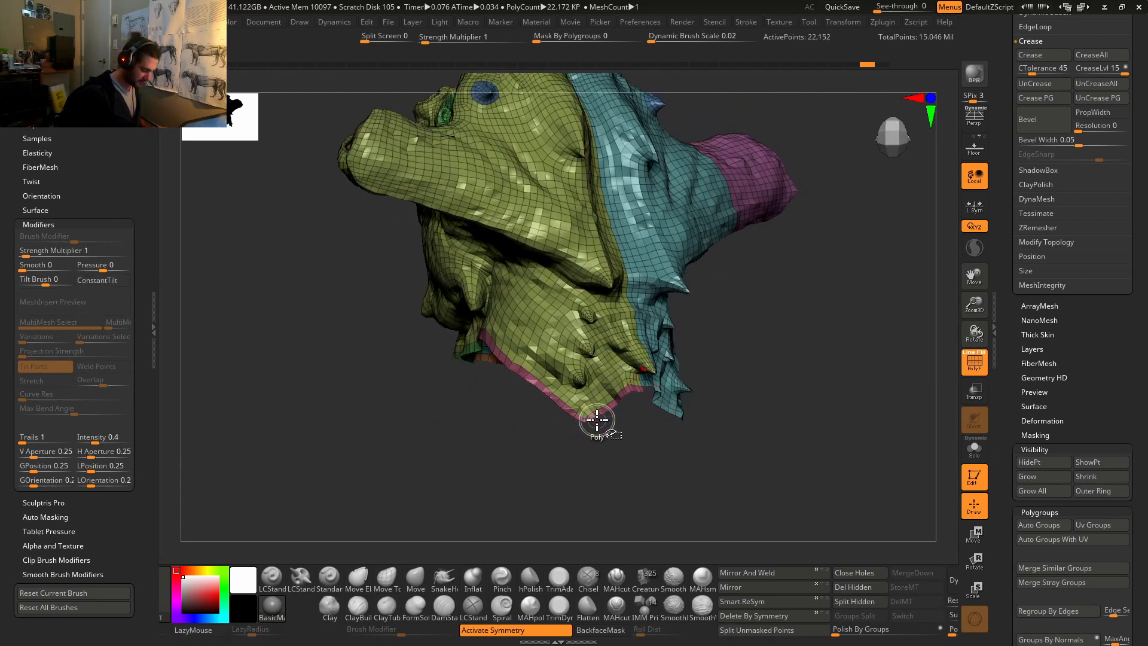
right_drag(598, 426, 639, 485)
key(ctrl+z)
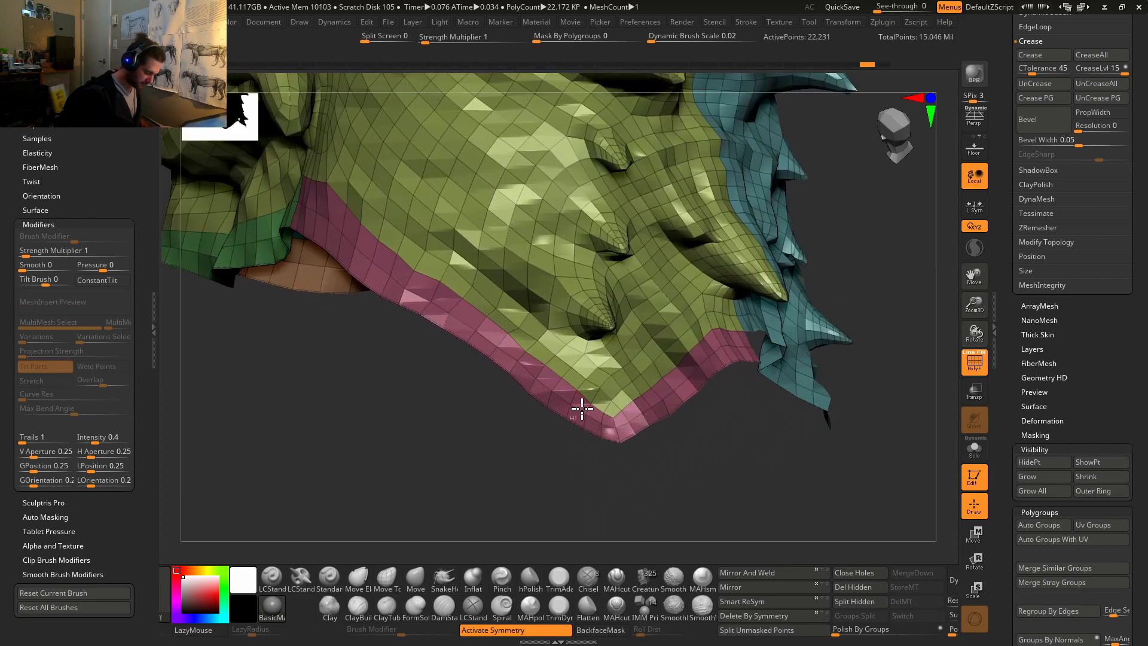
ctrl+shift+click(581, 410)
right_drag(582, 422, 848, 440)
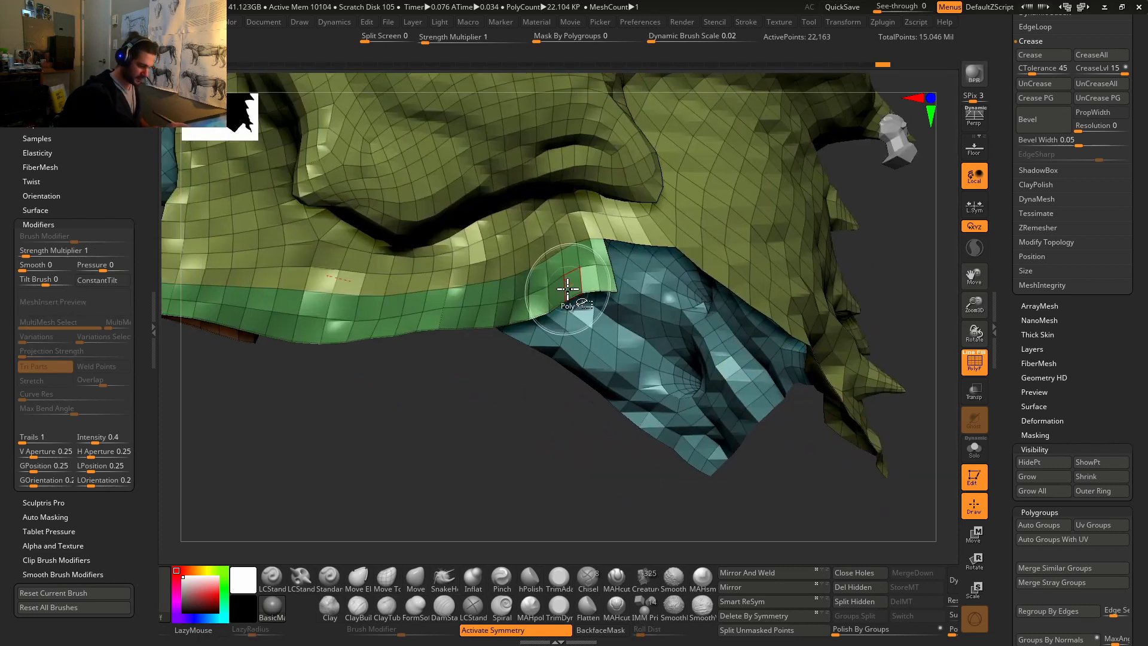
Step: Hide the remaining border strips, invert the visibility to isolate them, and merge them into a single polygroup
ctrl+shift+click(580, 305)
right_drag(584, 313, 797, 366)
ctrl+shift+click(797, 333)
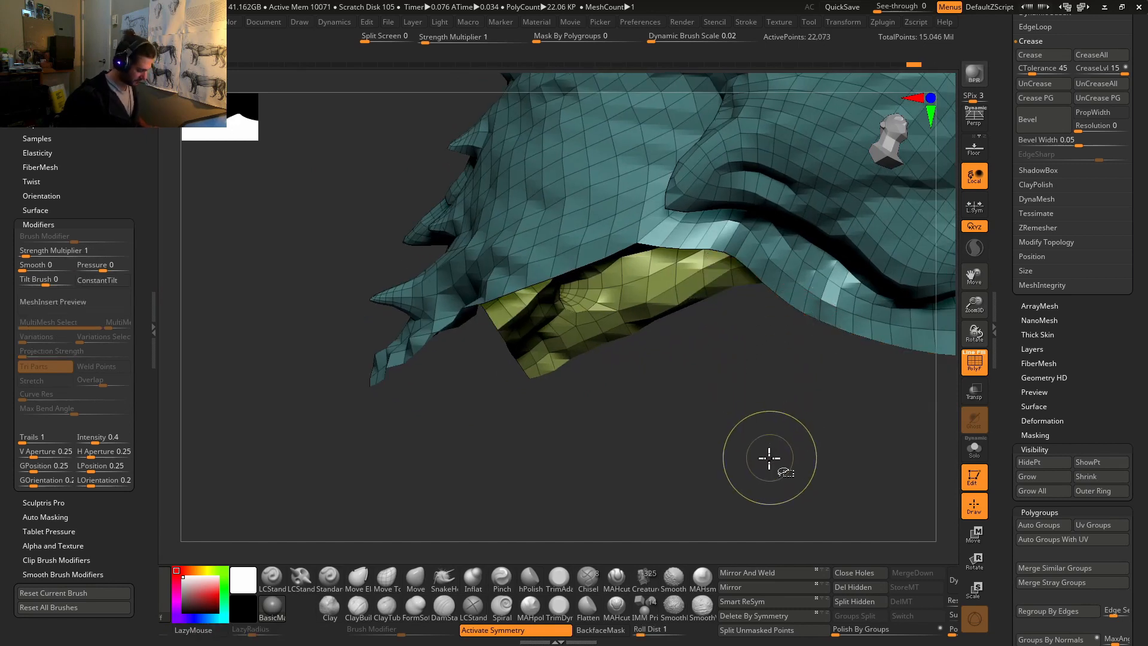
ctrl+shift+click(801, 466)
mouse_move(820, 469)
right_down()
mouse_move(700, 423)
mouse_move(743, 454)
mouse_move(814, 455)
right_up()
Step: Show body_geo1_2 together with the isolated border strip of body_geo1 and examine how they overlap
drag(1013, 328, 1020, 522)
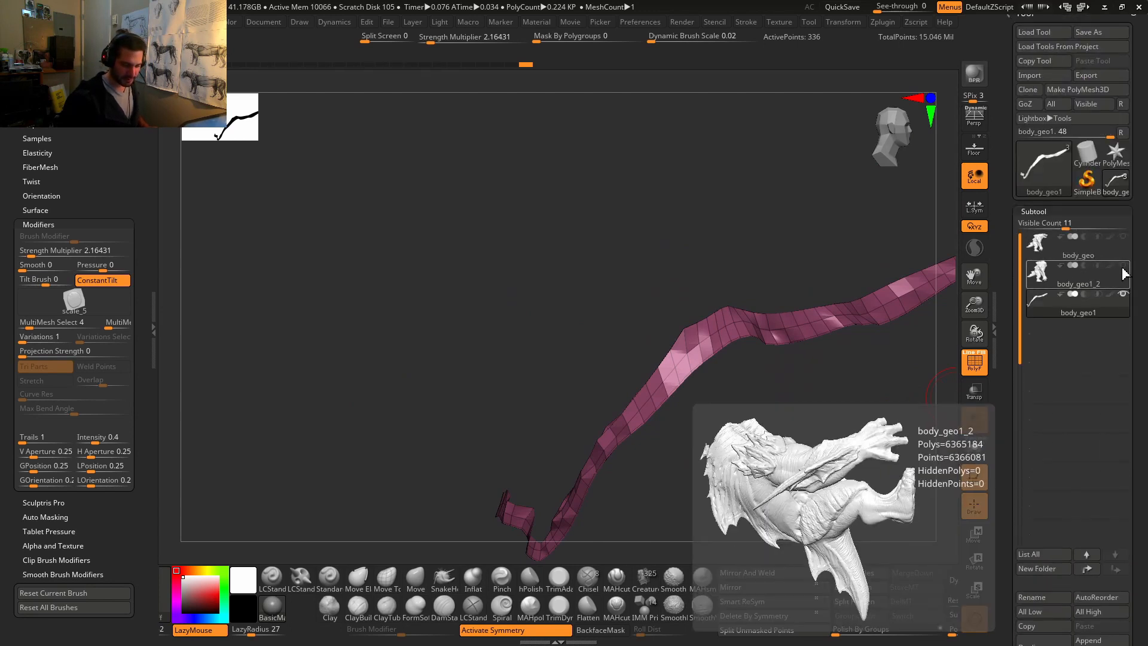
click(1124, 273)
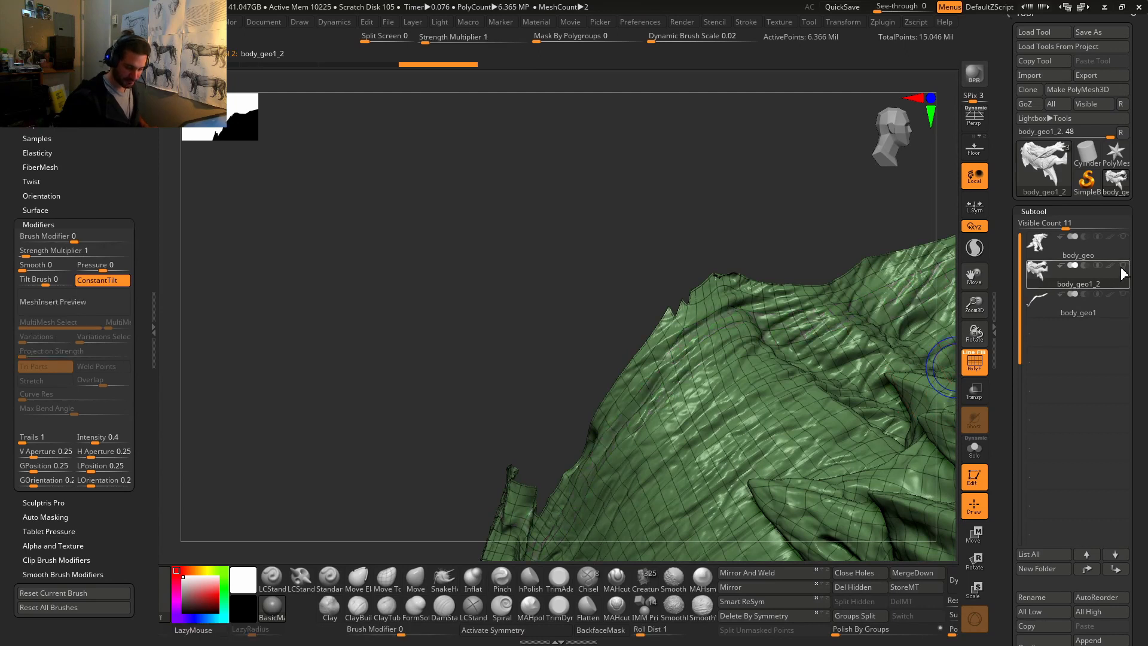
mouse_move(1120, 276)
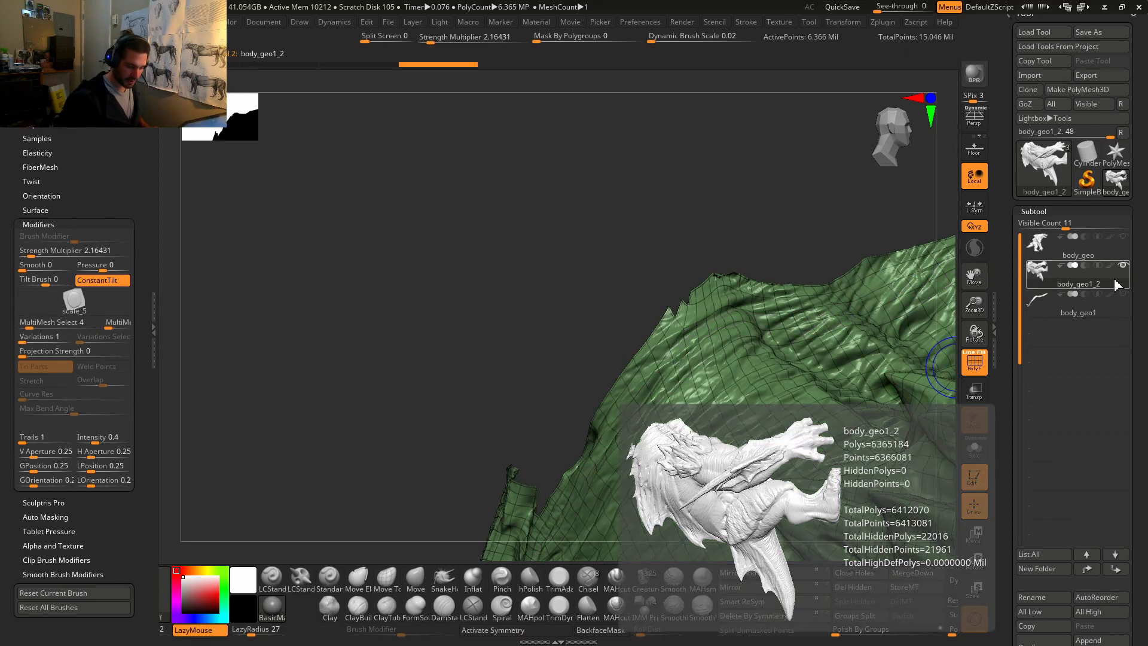
right_drag(835, 379, 625, 415)
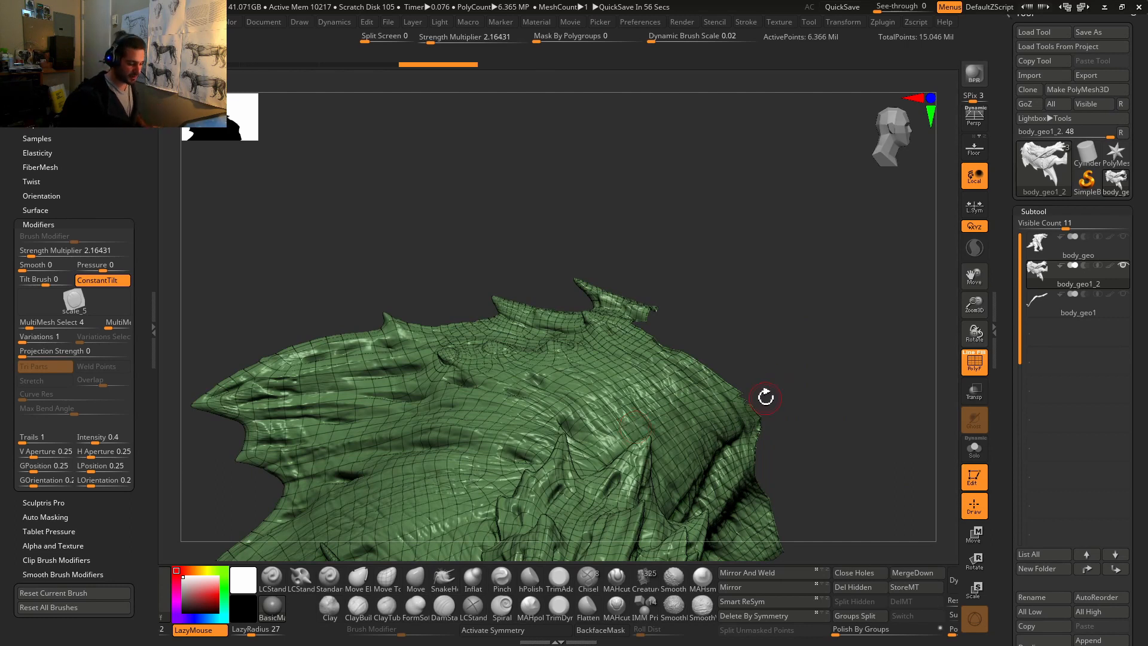
key(ctrl+shift)
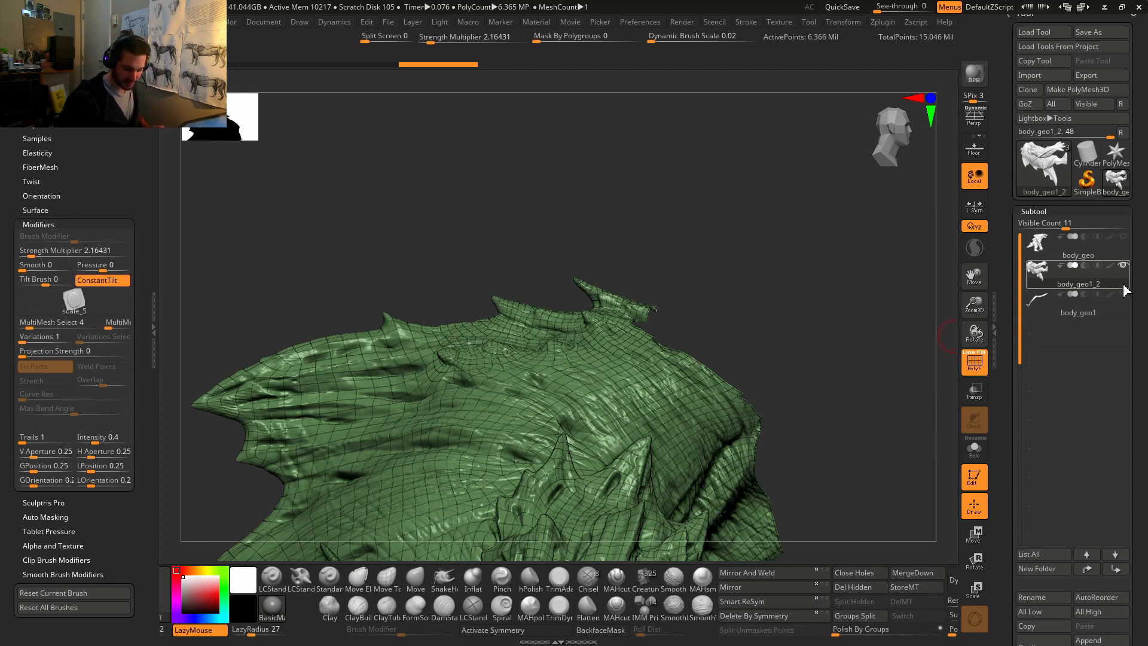
mouse_move(811, 394)
ctrl+right_down()
mouse_move(819, 426)
mouse_move(787, 443)
ctrl+right_up()
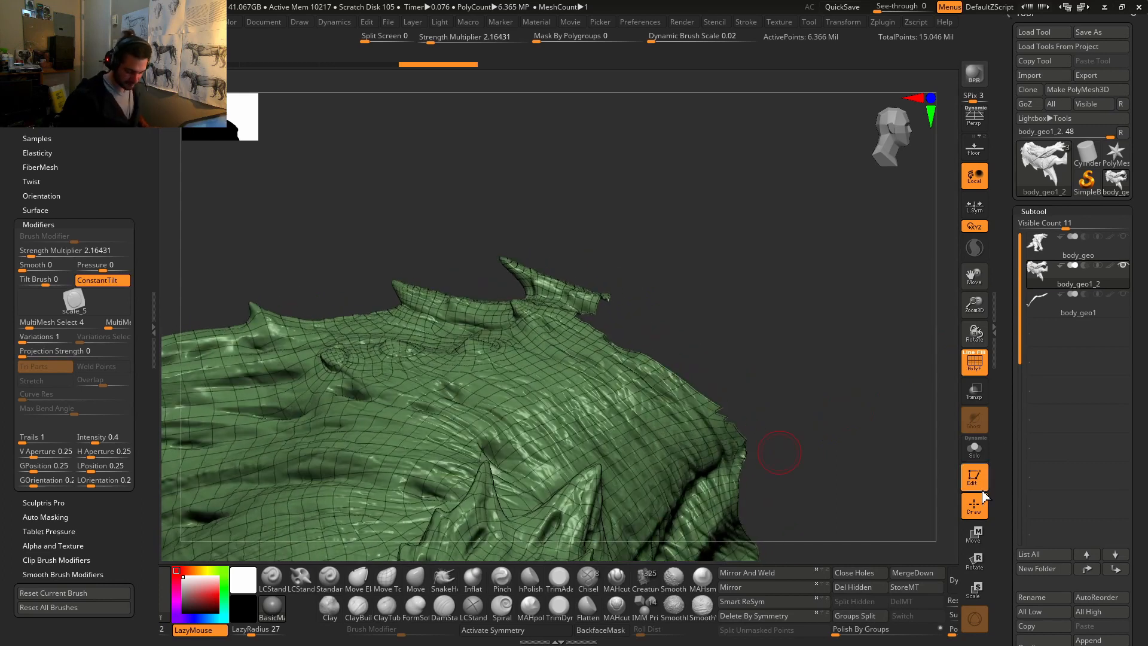
mouse_move(1124, 299)
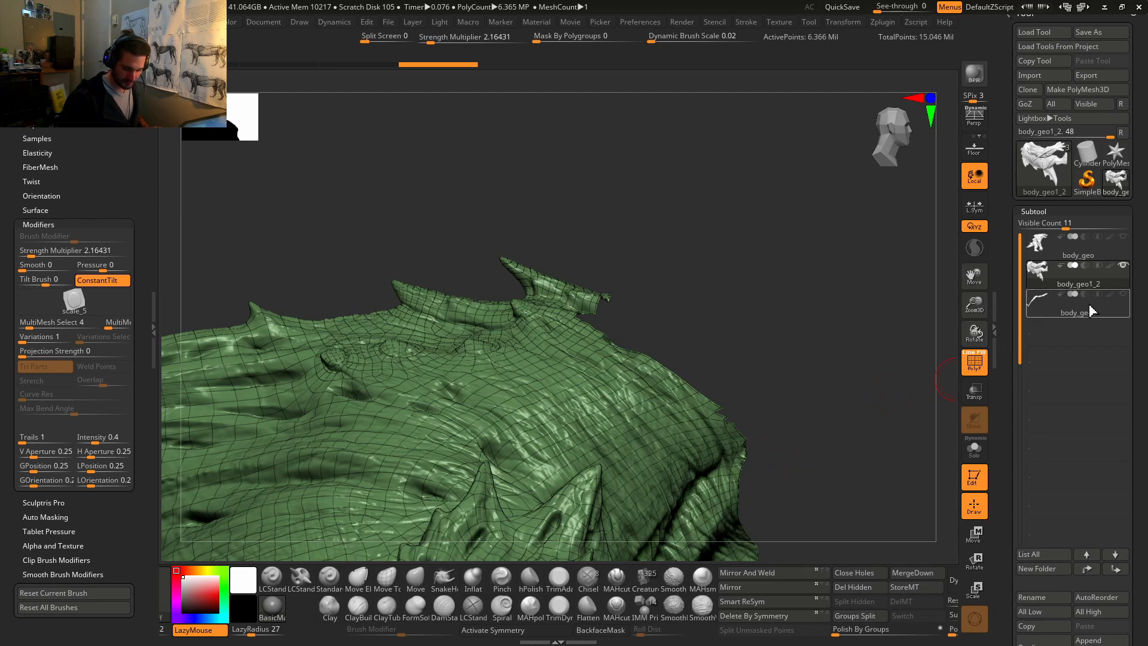
click(1122, 294)
mouse_move(889, 393)
mouse_down()
mouse_move(784, 440)
mouse_move(732, 366)
mouse_move(714, 422)
mouse_up()
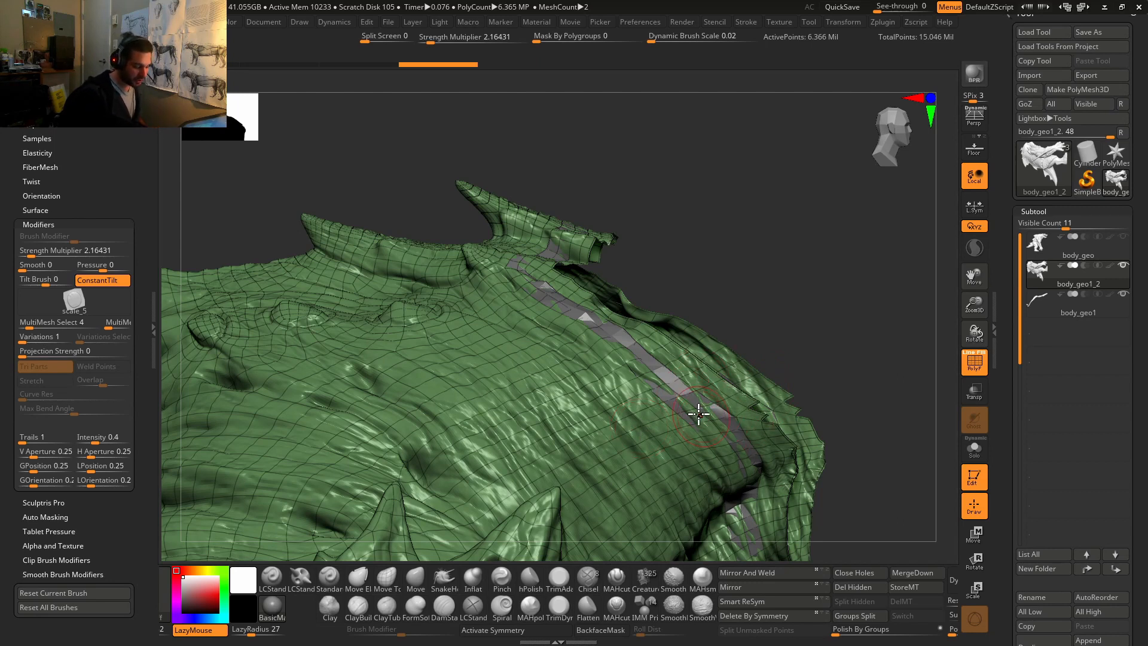
Step: Select the head piece body_geo1 and unhide all its polygons beside the body at the neck overlap
click(1047, 308)
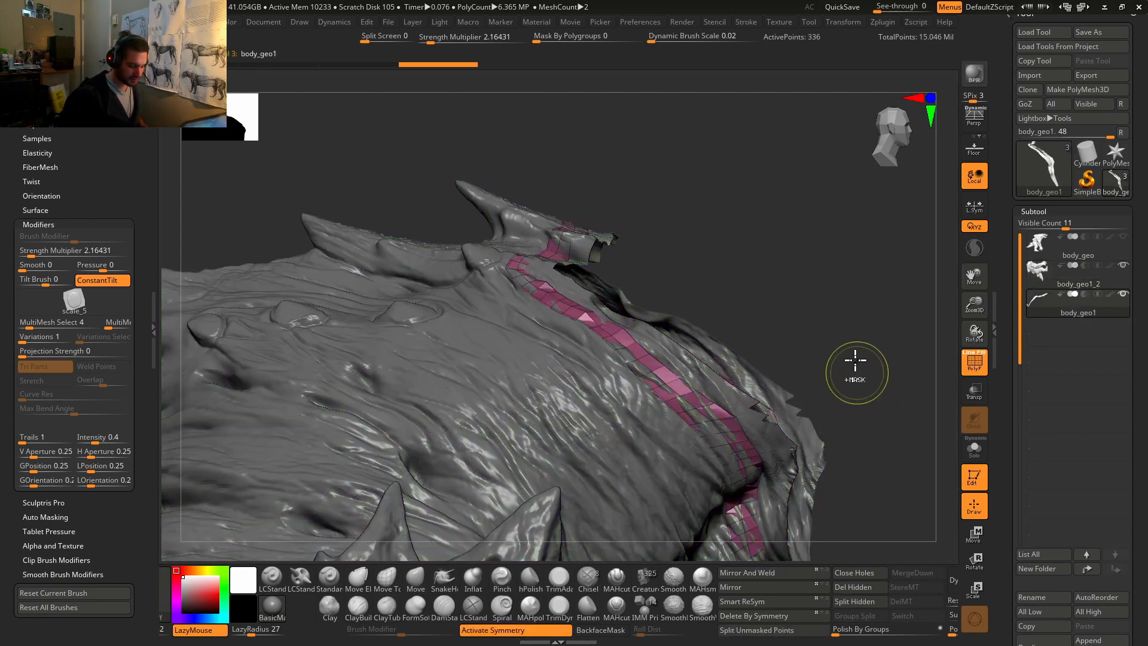
ctrl+shift+click(851, 350)
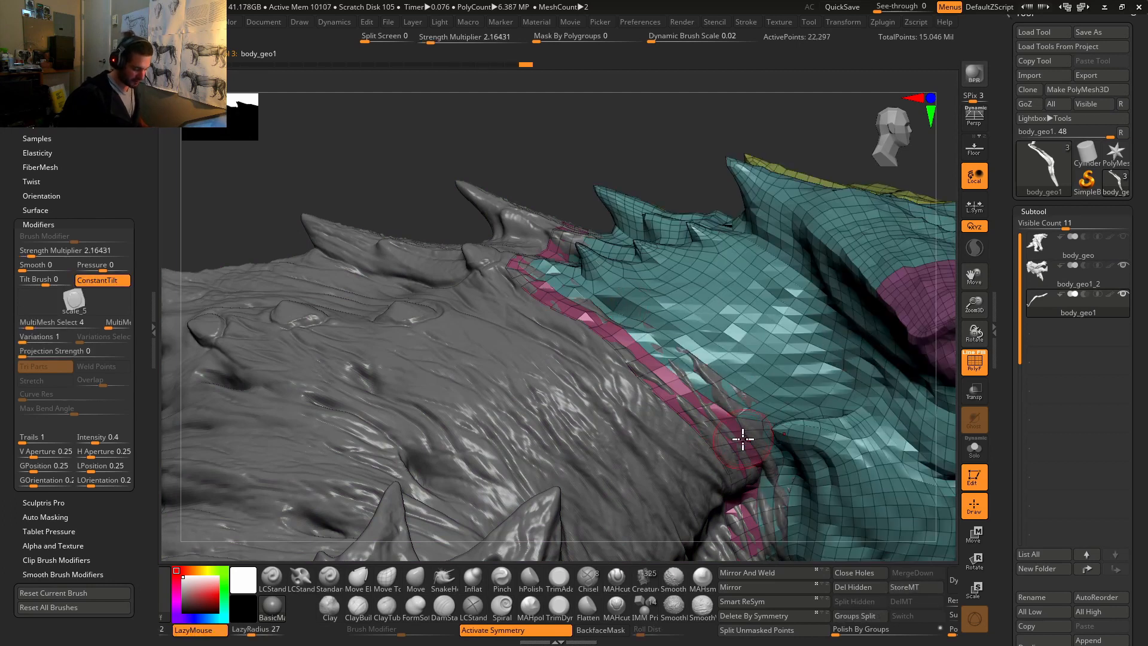
alt+right_drag(742, 376, 725, 328)
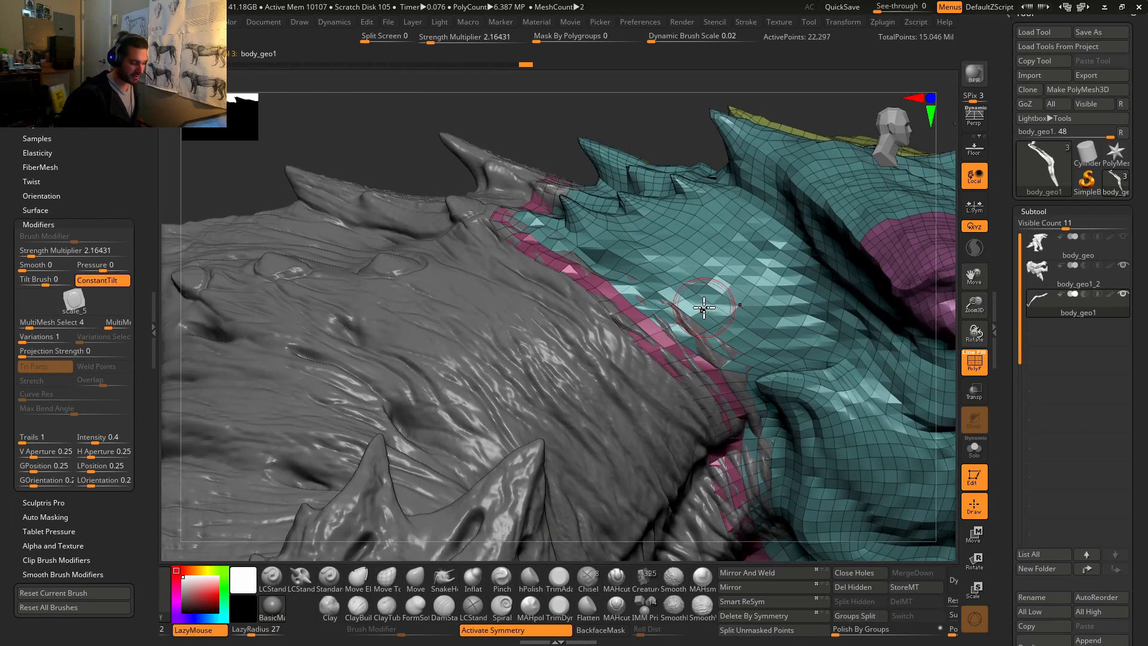
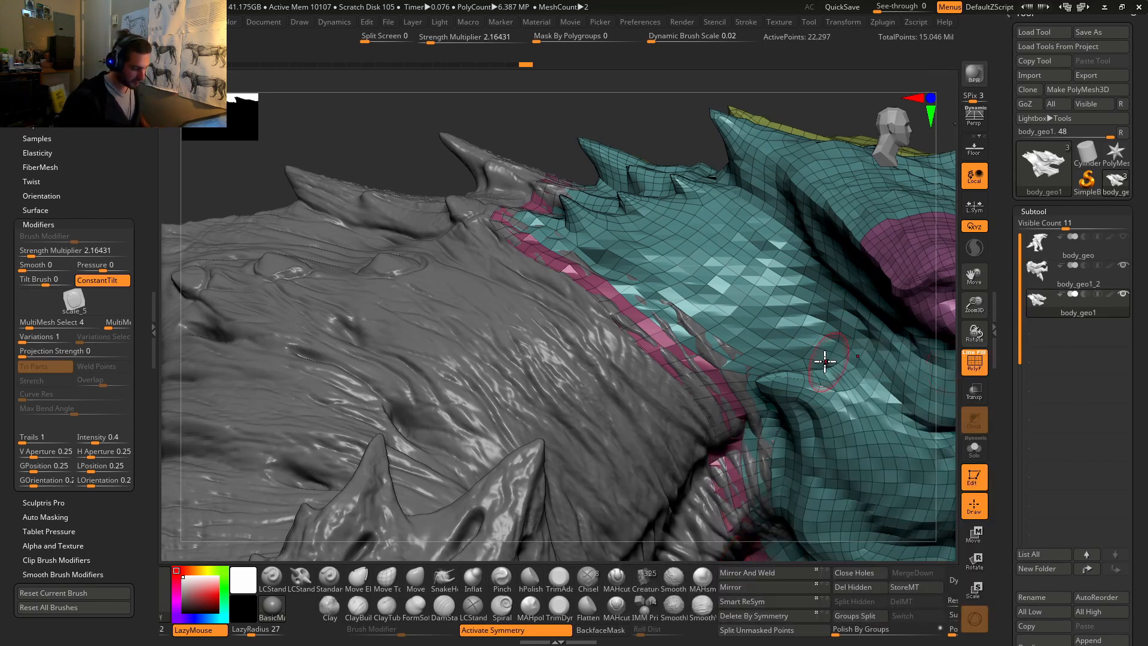
mouse_move(827, 361)
right_down()
mouse_move(769, 369)
mouse_move(830, 369)
right_up()
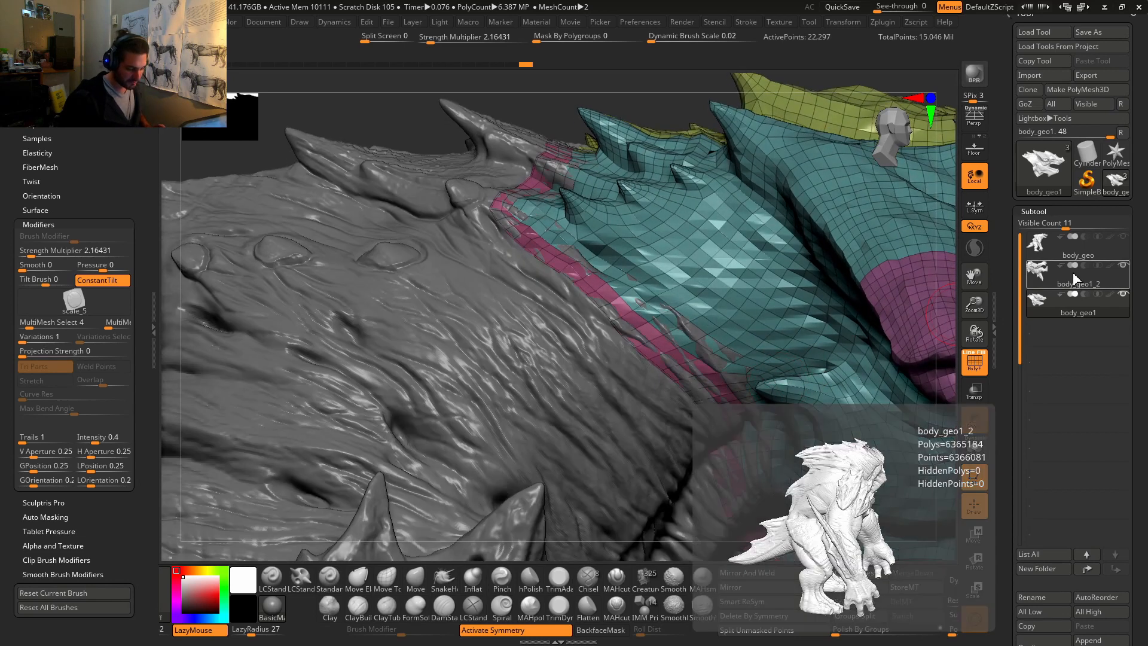
mouse_move(1037, 298)
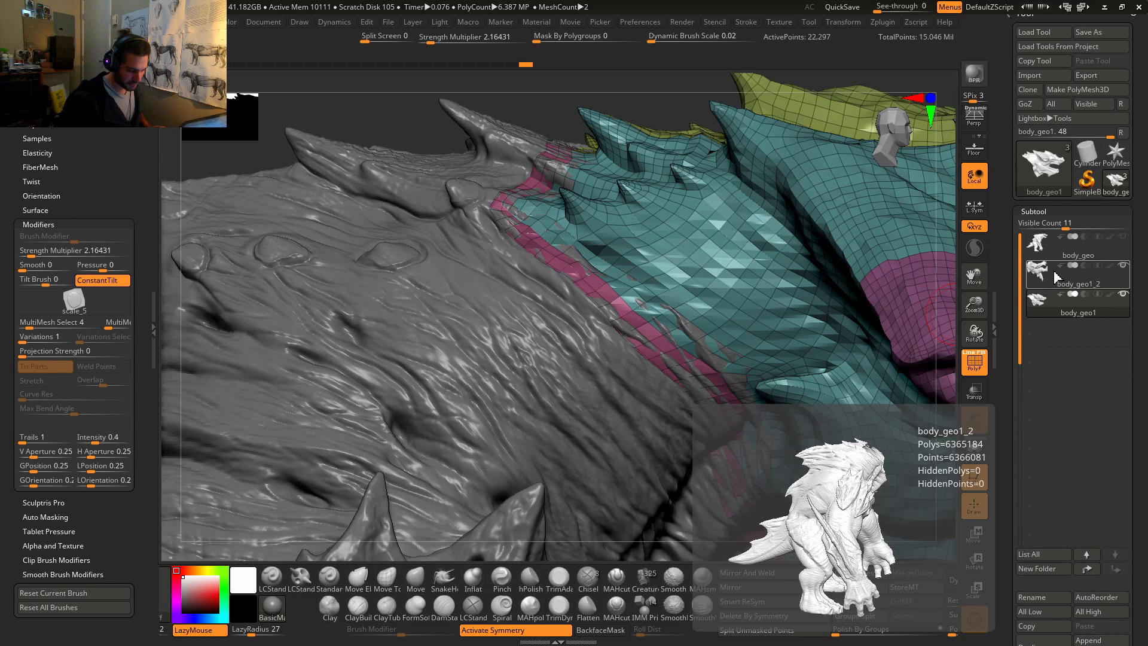
mouse_move(1058, 318)
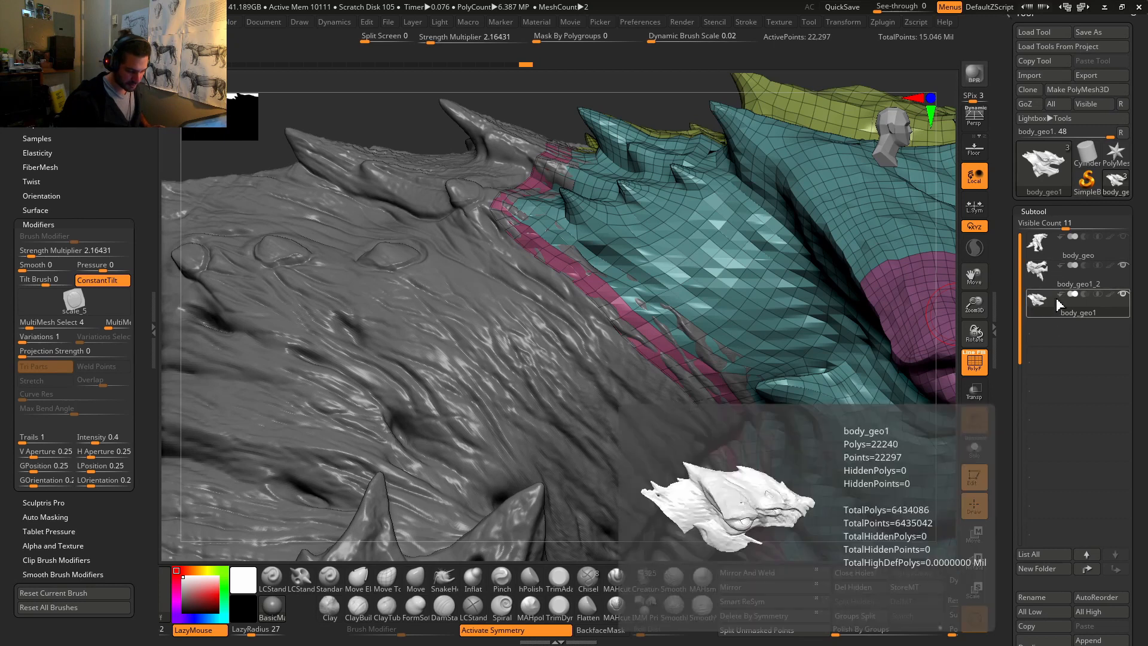
Step: Raise the head piece alone to subdivision level 5 and mark its current undo history state as the recall source
shift+click(1120, 294)
click(1121, 267)
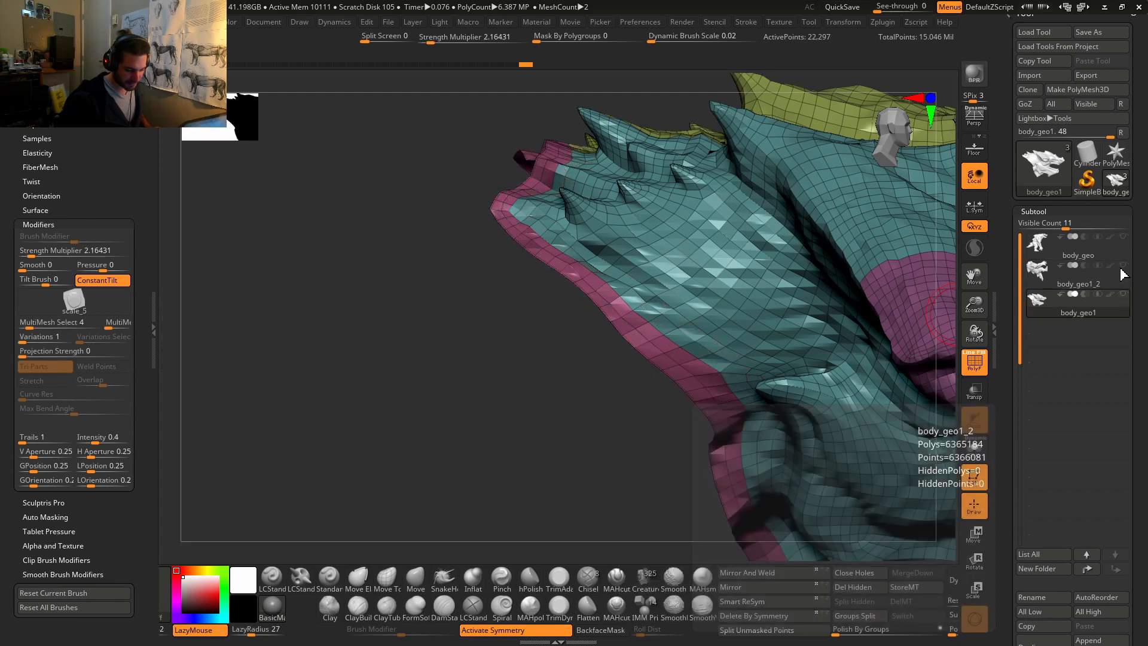
key(d)
key(d)
key(d)
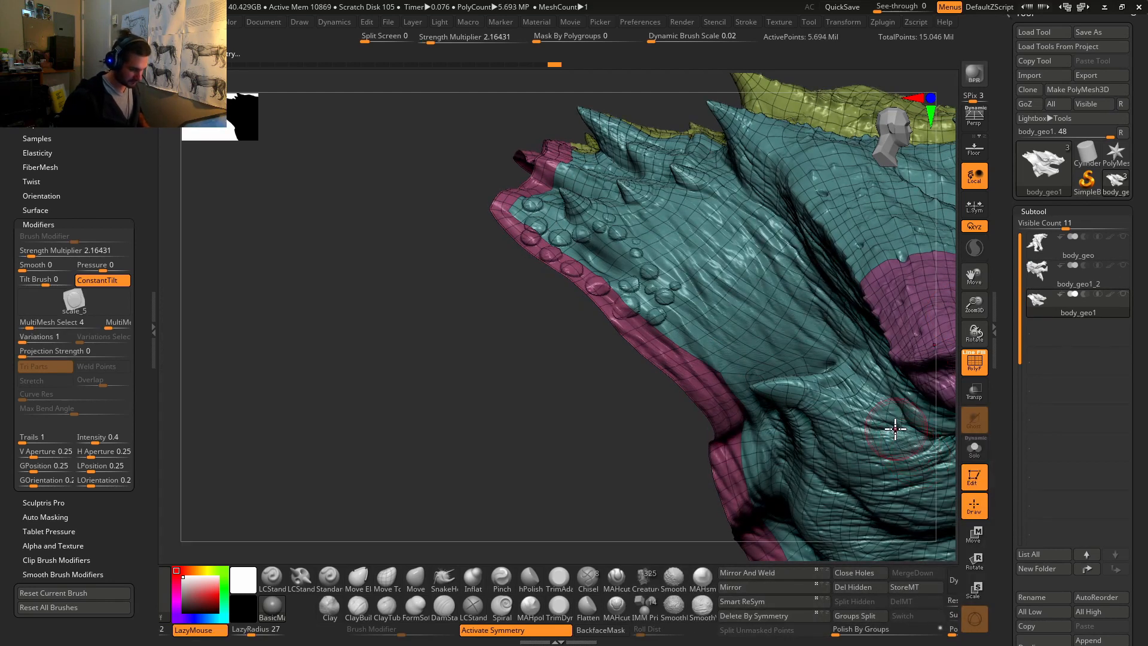
right_drag(820, 377, 607, 159)
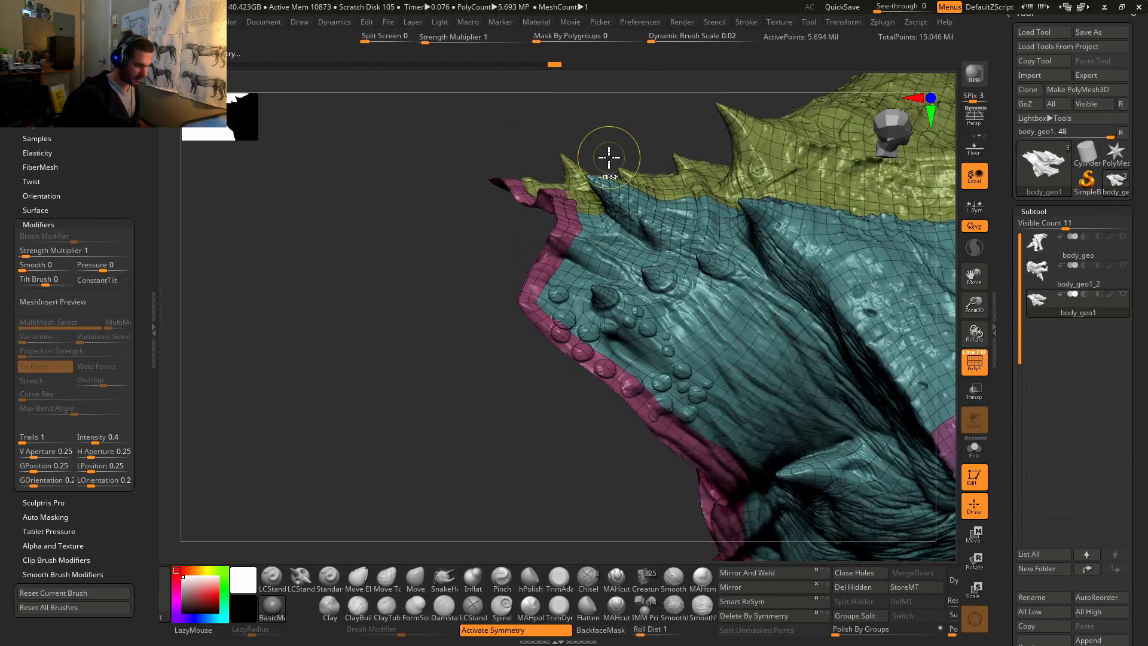
ctrl+click(553, 64)
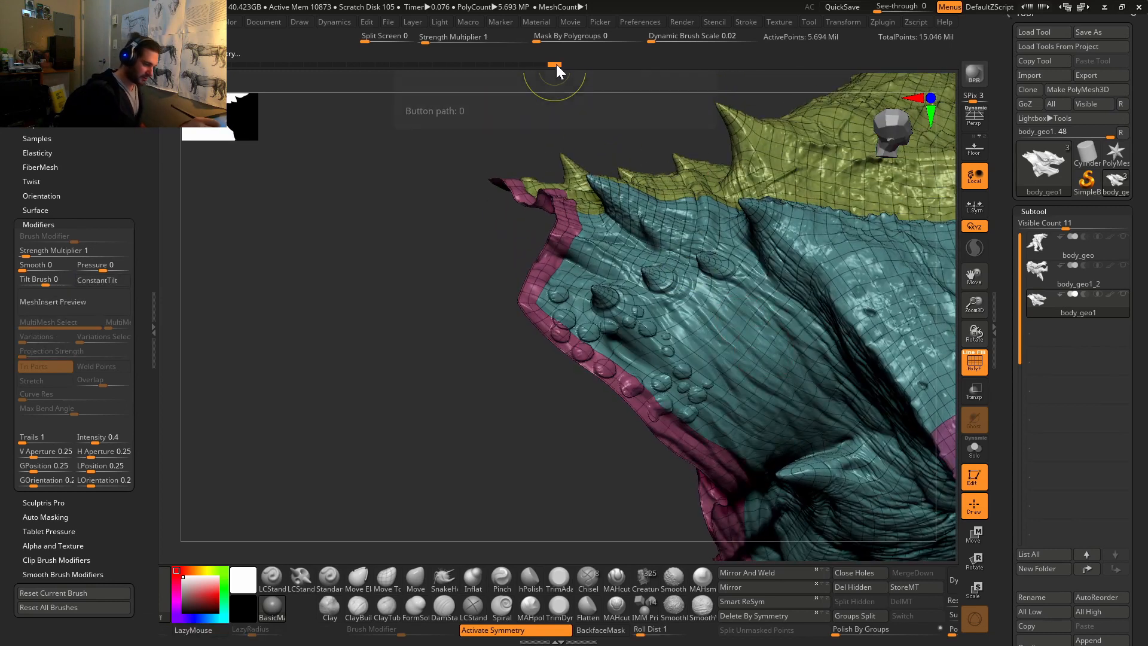
Step: Switch to the body piece body_geo1_2 on its own and choose the HistoryRecall brush
click(1042, 276)
drag(721, 366, 775, 349)
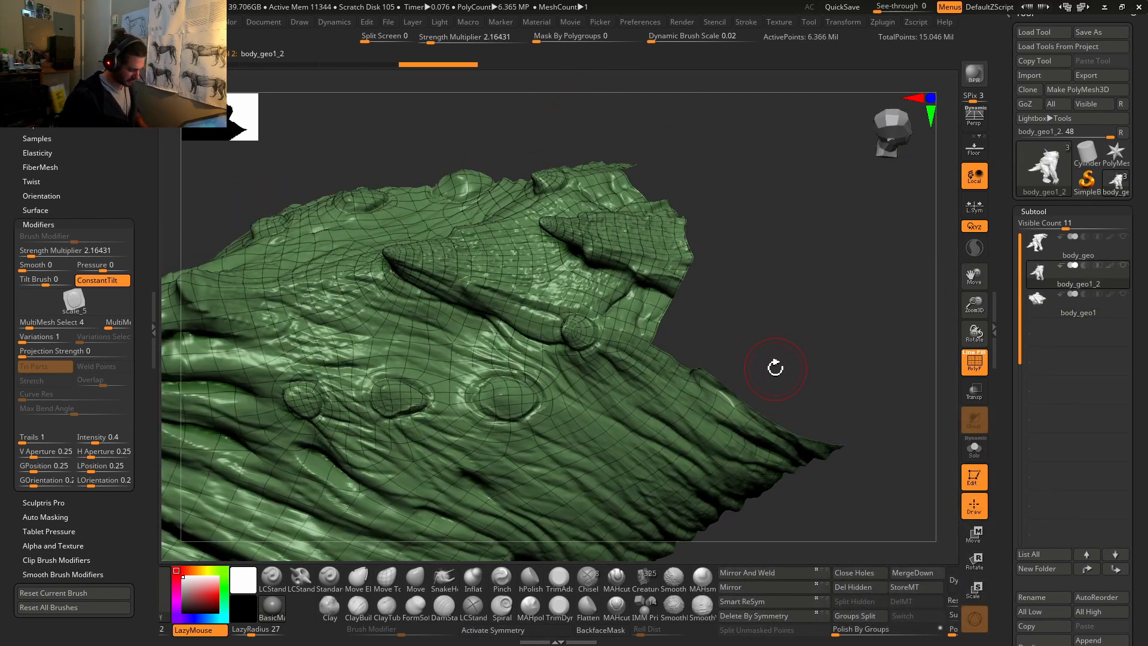
key(b)
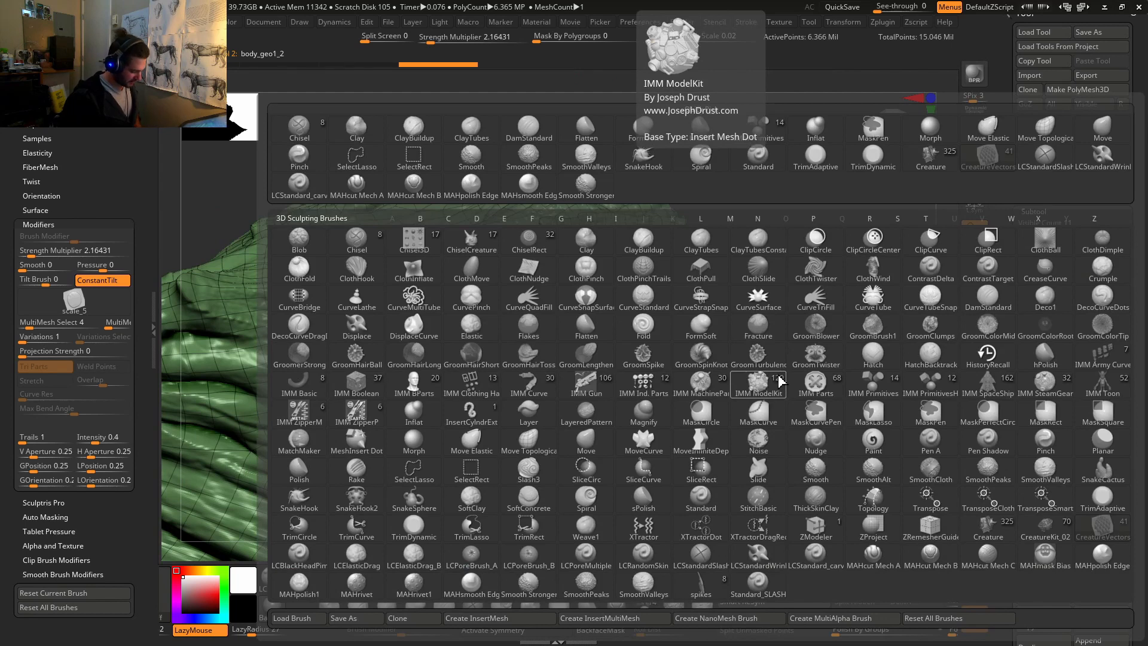
key(h)
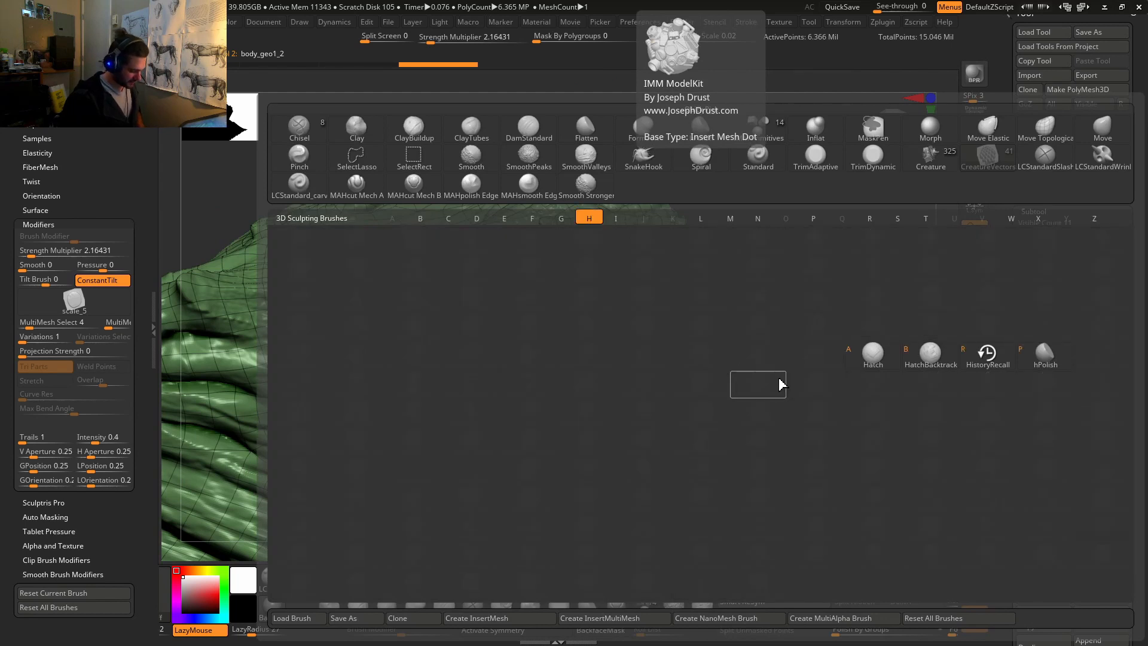
click(986, 357)
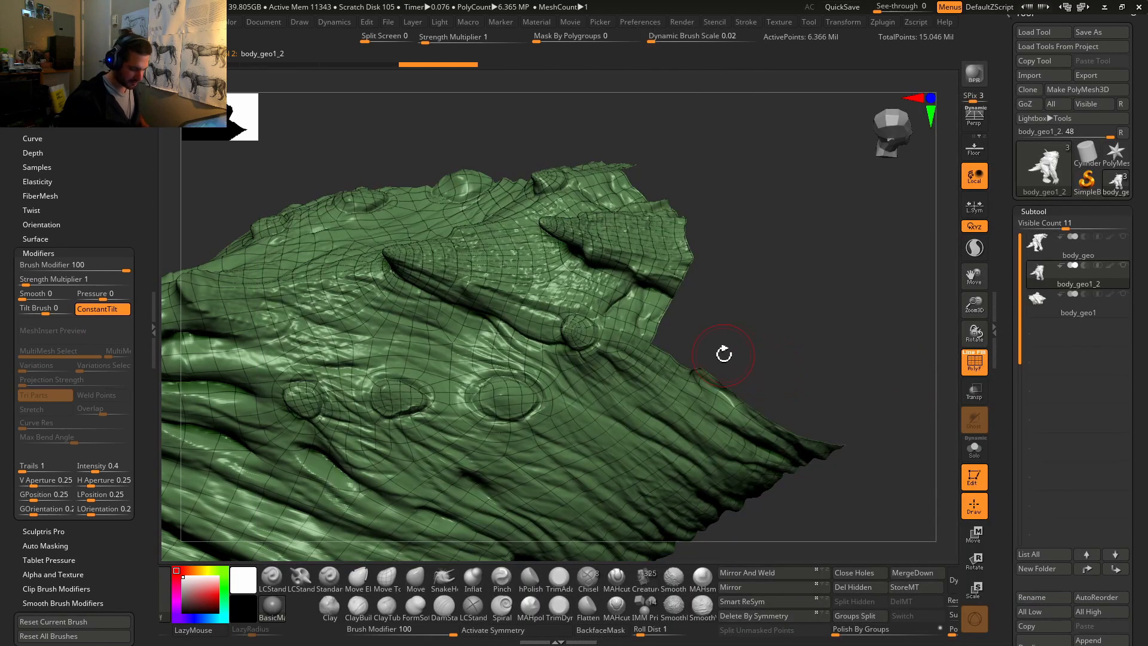
mouse_move(723, 353)
mouse_down()
mouse_move(723, 371)
mouse_move(715, 349)
mouse_up()
Step: Show the head piece beside the body, compare its scales with the body's neck border, and hide it again
click(1123, 296)
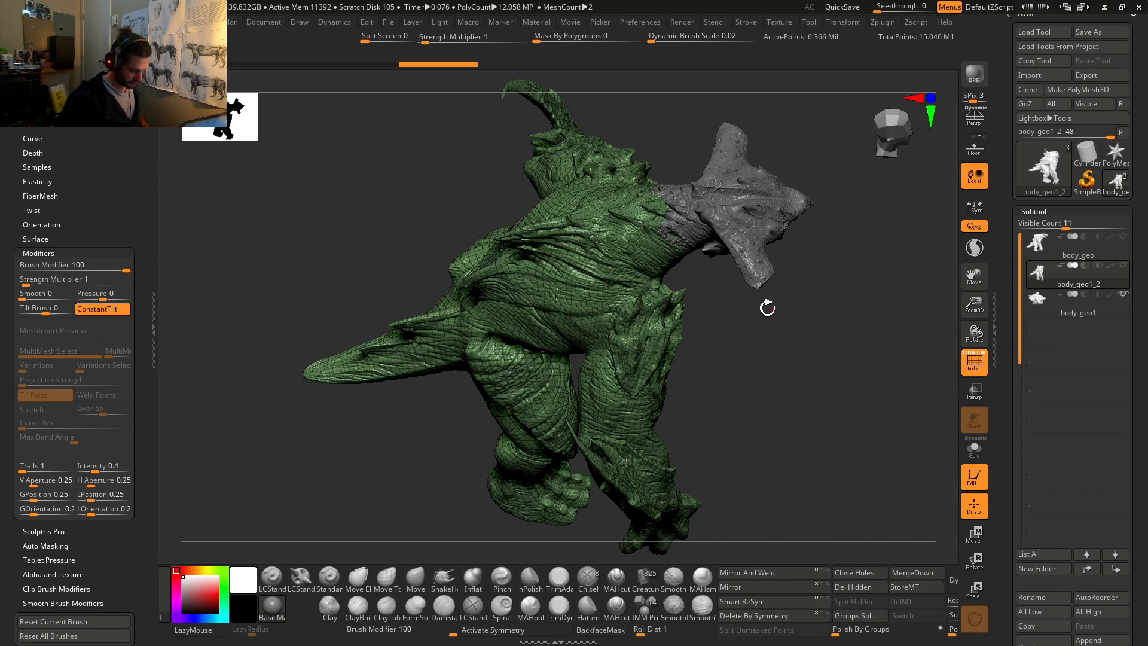
mouse_move(768, 308)
alt+right_down()
mouse_move(727, 415)
mouse_move(777, 353)
mouse_move(935, 526)
alt+right_up()
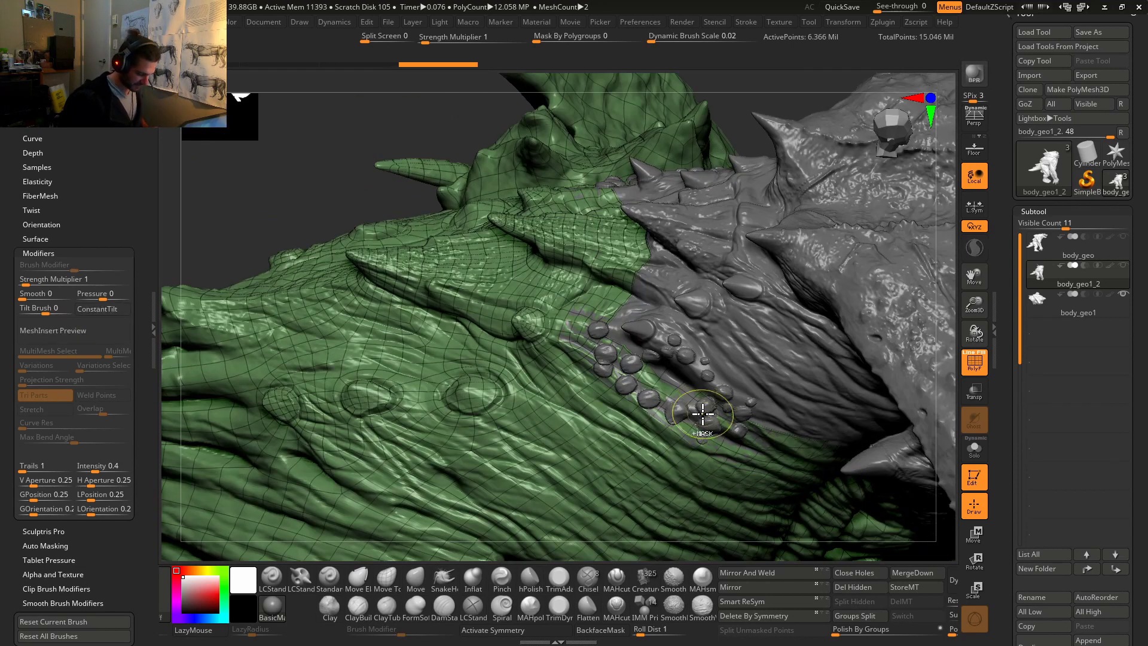
ctrl+right_drag(703, 413, 788, 447)
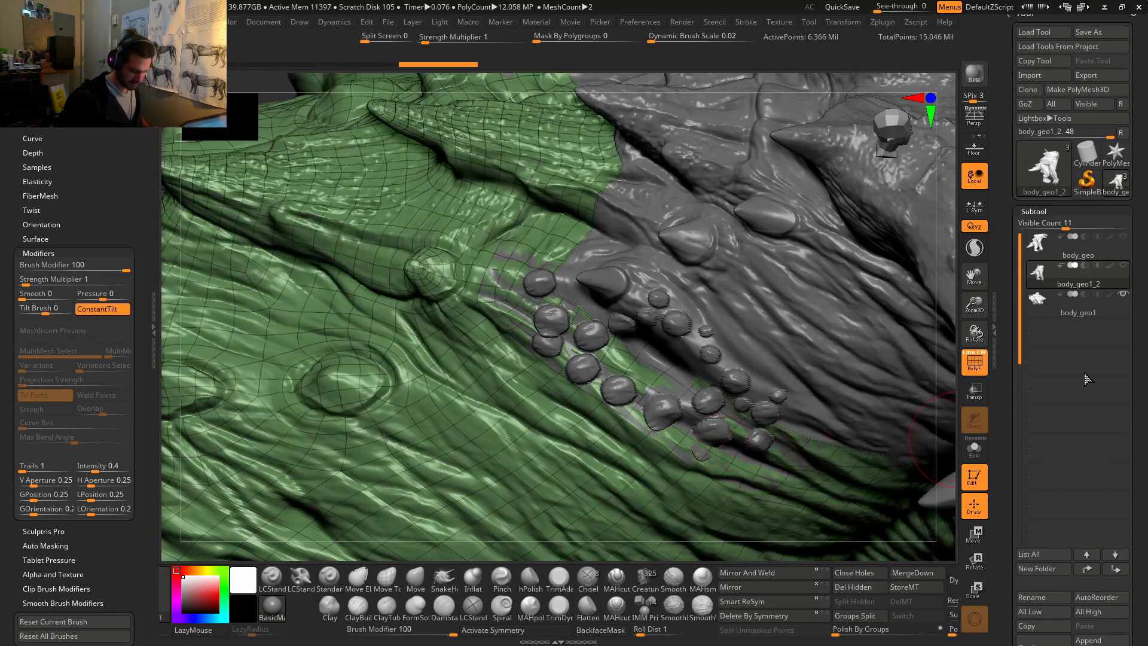
click(1122, 295)
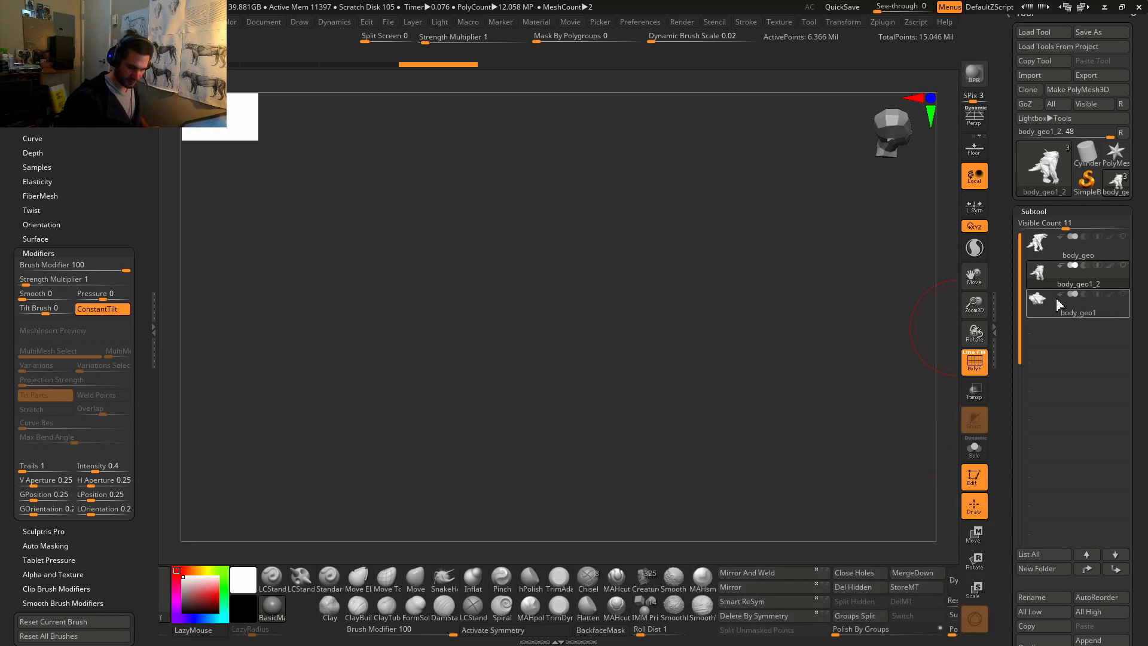
Step: Paint the head's round scales onto the body's neck border with the HistoryRecall brush
alt+right_drag(762, 355, 801, 528)
mouse_move(649, 364)
alt+right_down()
mouse_move(727, 454)
mouse_move(681, 371)
mouse_move(709, 382)
alt+right_up()
drag(688, 359, 666, 354)
click(629, 329)
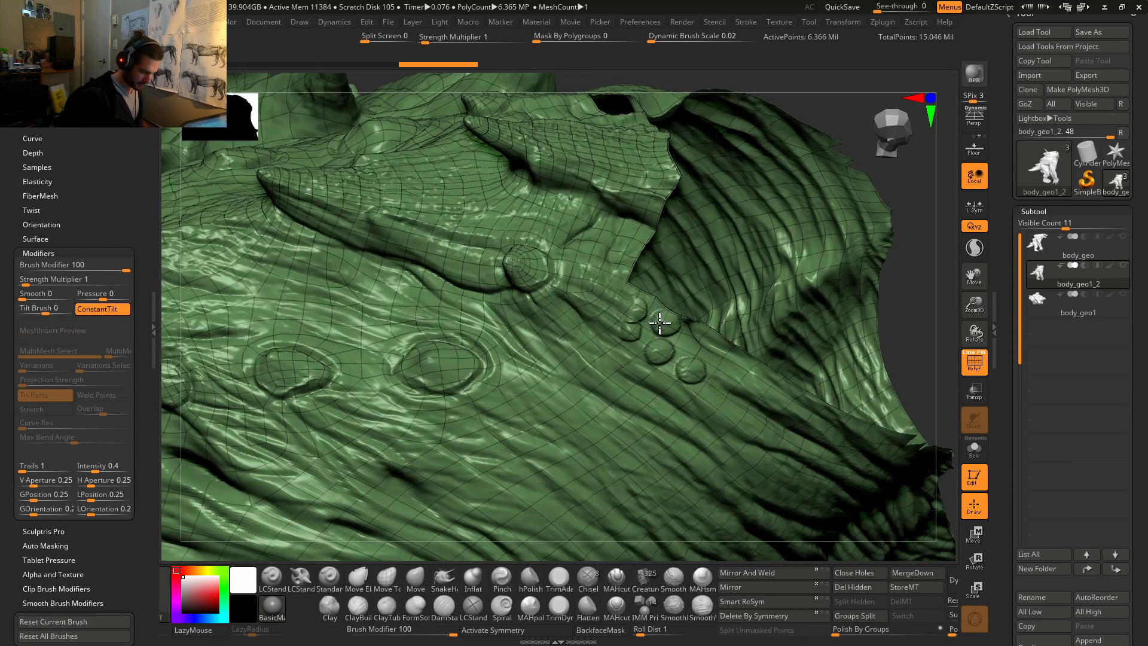
click(632, 309)
click(619, 279)
click(711, 386)
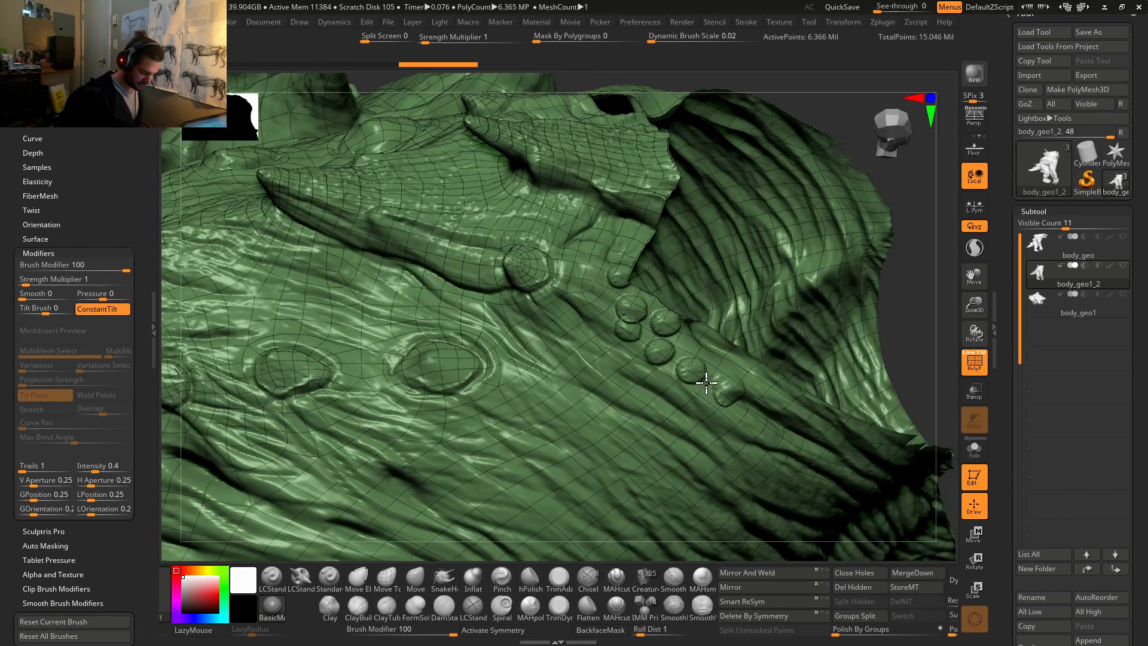
right_drag(715, 367, 709, 337)
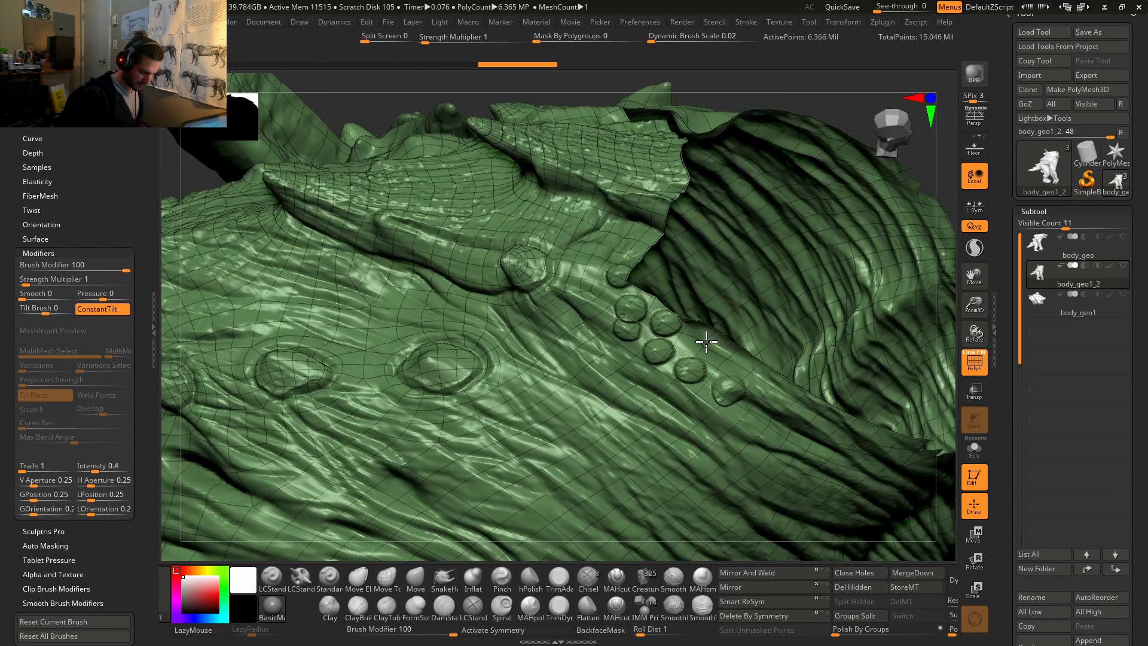
click(706, 342)
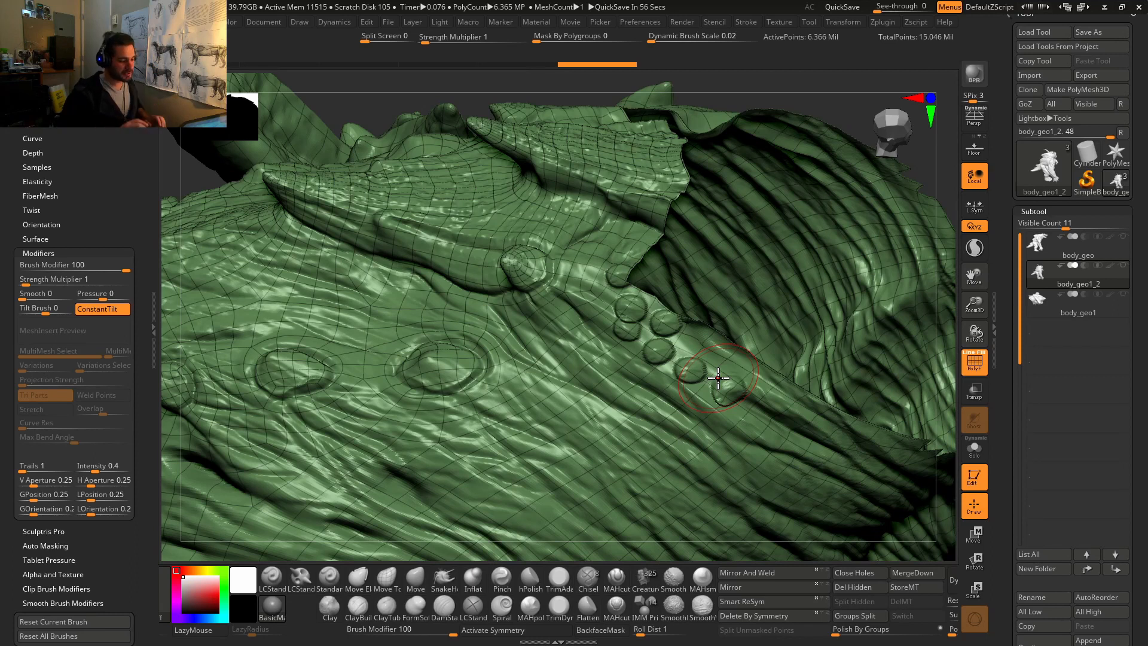
Step: Undo the last HistoryRecall stroke on the body's neck border and turn on local symmetry
mouse_move(720, 383)
right_down()
mouse_move(704, 377)
mouse_move(727, 336)
mouse_move(744, 422)
right_up()
key(ctrl+z)
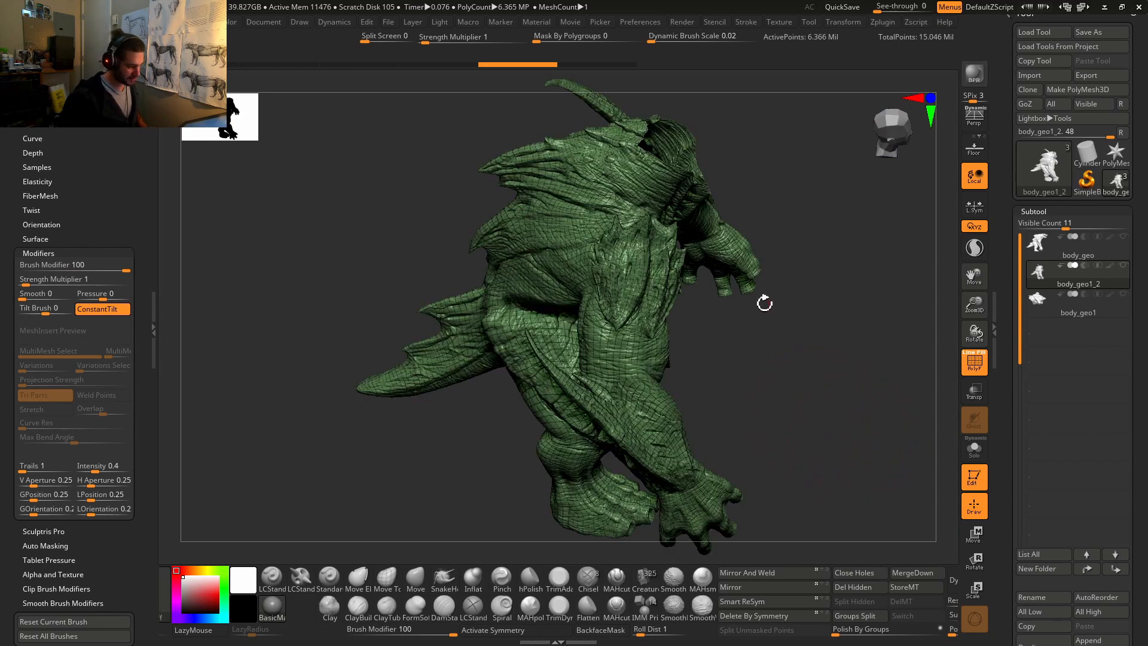
alt+right_drag(764, 303, 771, 418)
click(975, 207)
Step: Show the head piece body_geo1 beside the active body piece body_geo1_2 and compare their scales across the neck seam
click(1049, 312)
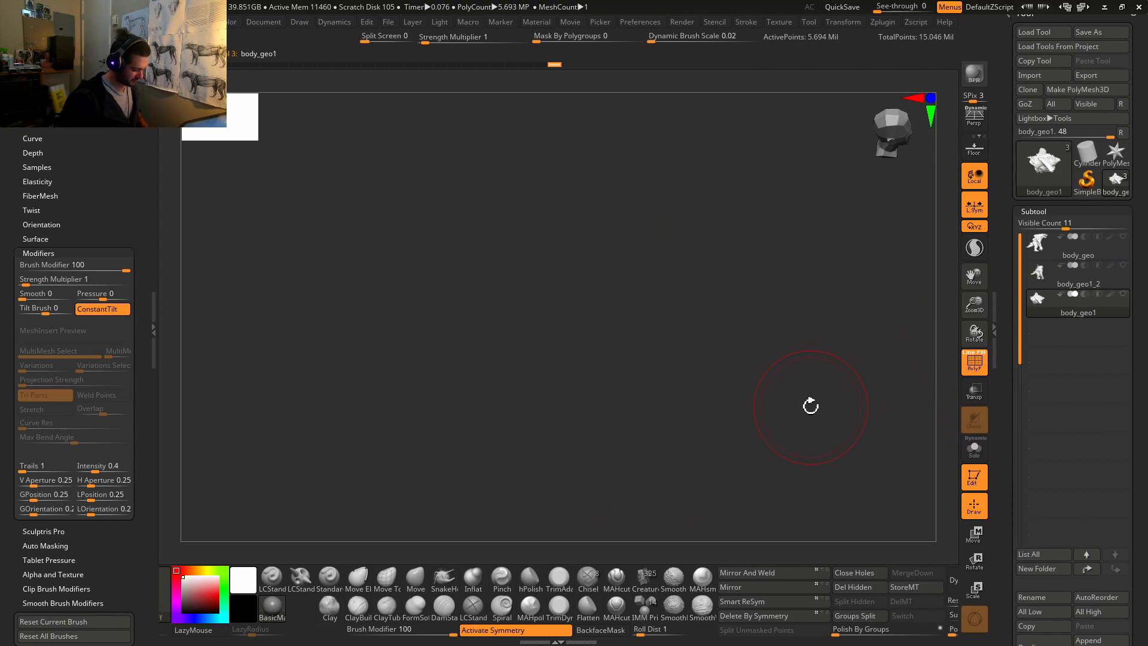
click(1123, 264)
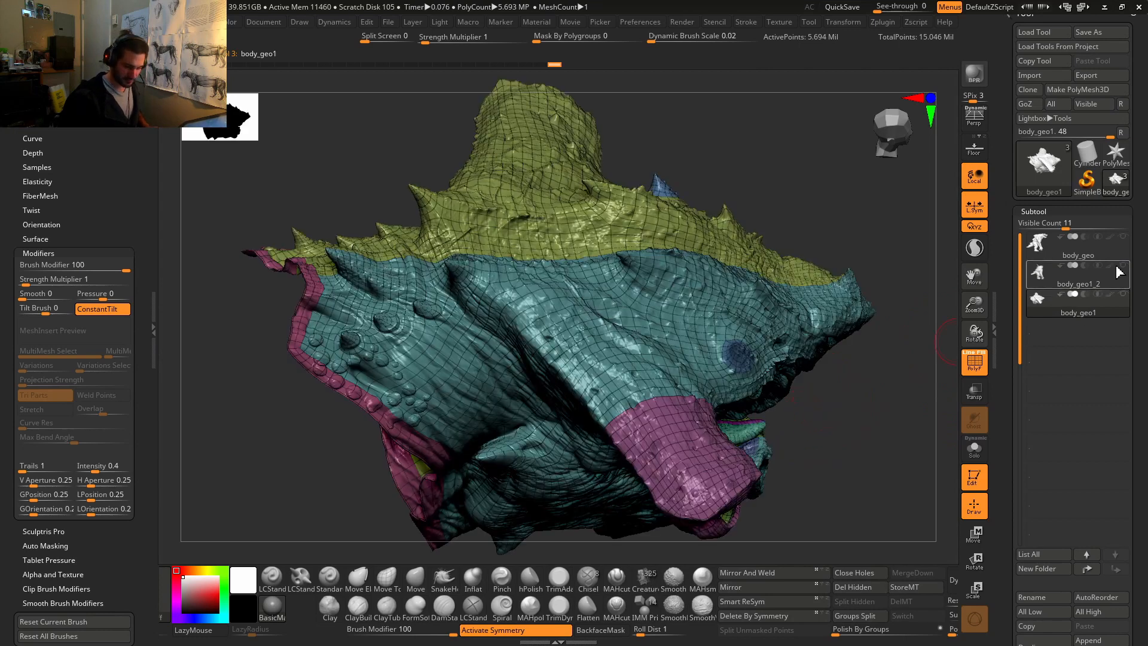
click(1039, 281)
click(1123, 295)
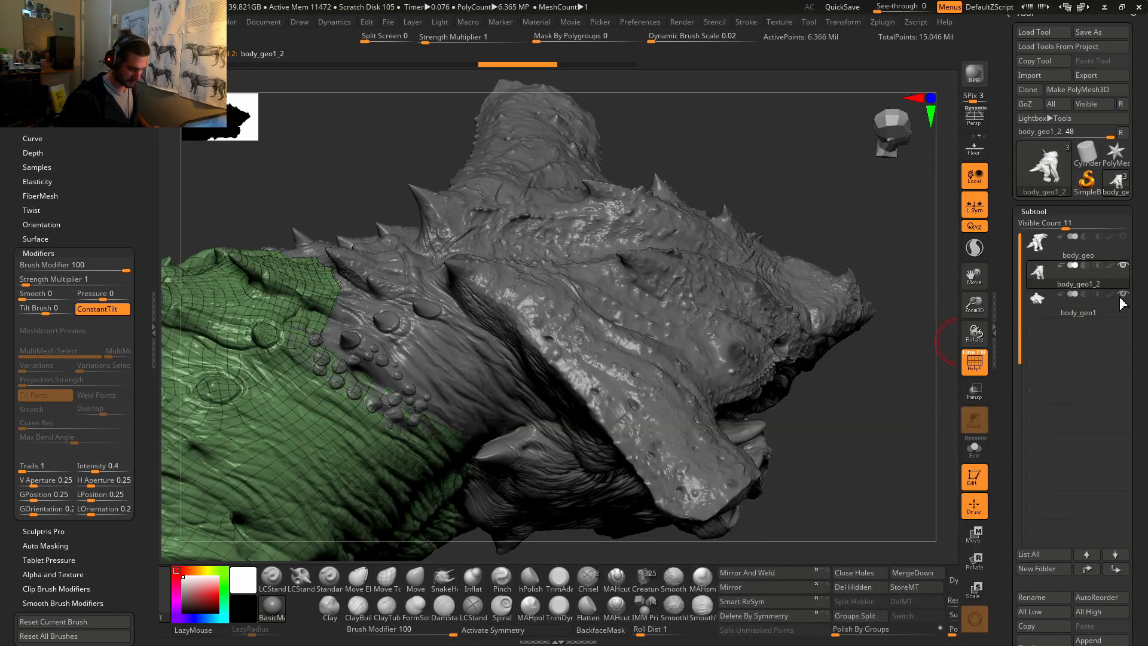
alt+right_drag(731, 412, 878, 362)
ctrl+right_drag(599, 371, 627, 402)
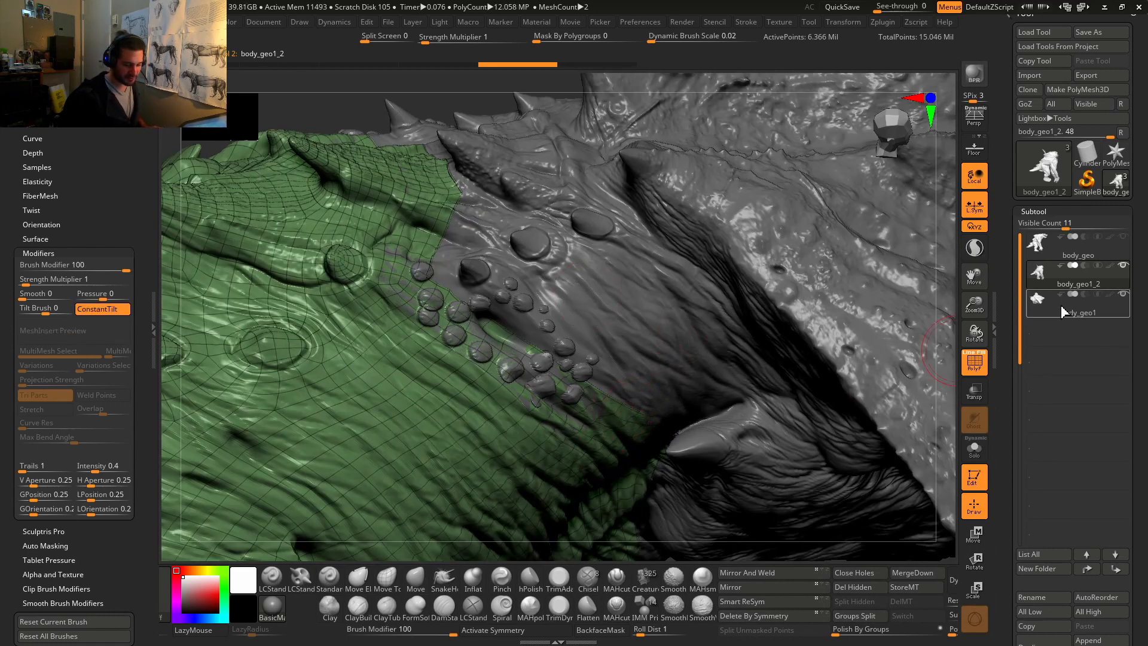
ctrl+right_drag(689, 434, 567, 368)
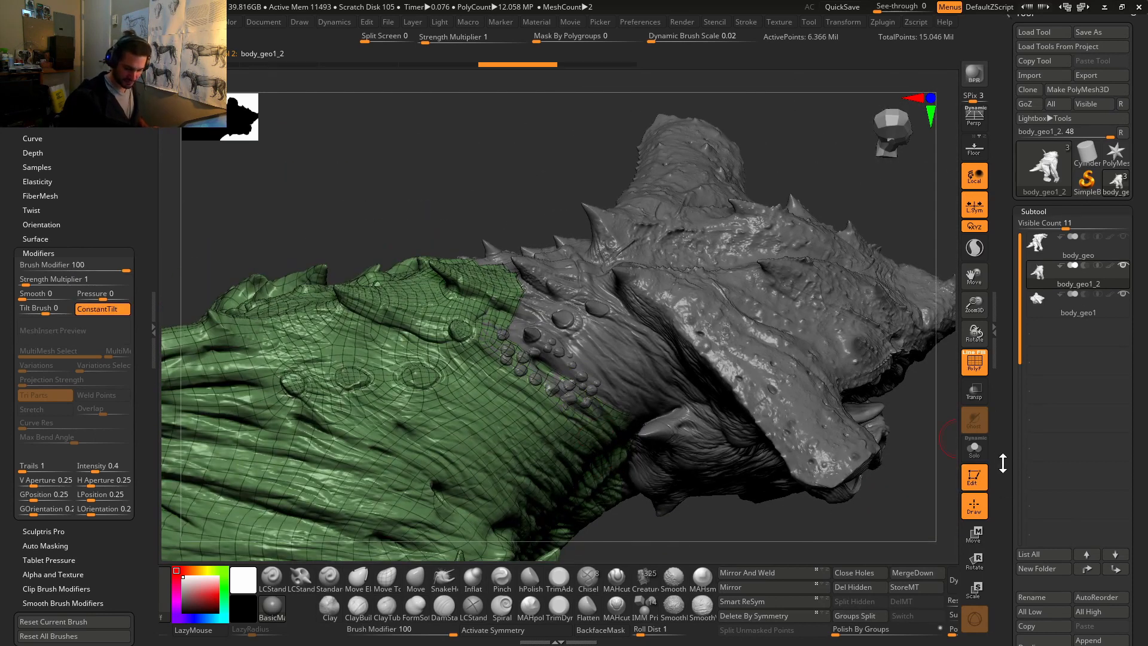
Step: Expand the subtool projection settings for the body piece and examine the scales overlapping along the neck seam
drag(1003, 464, 1012, 365)
drag(1008, 540, 1017, 456)
click(1035, 412)
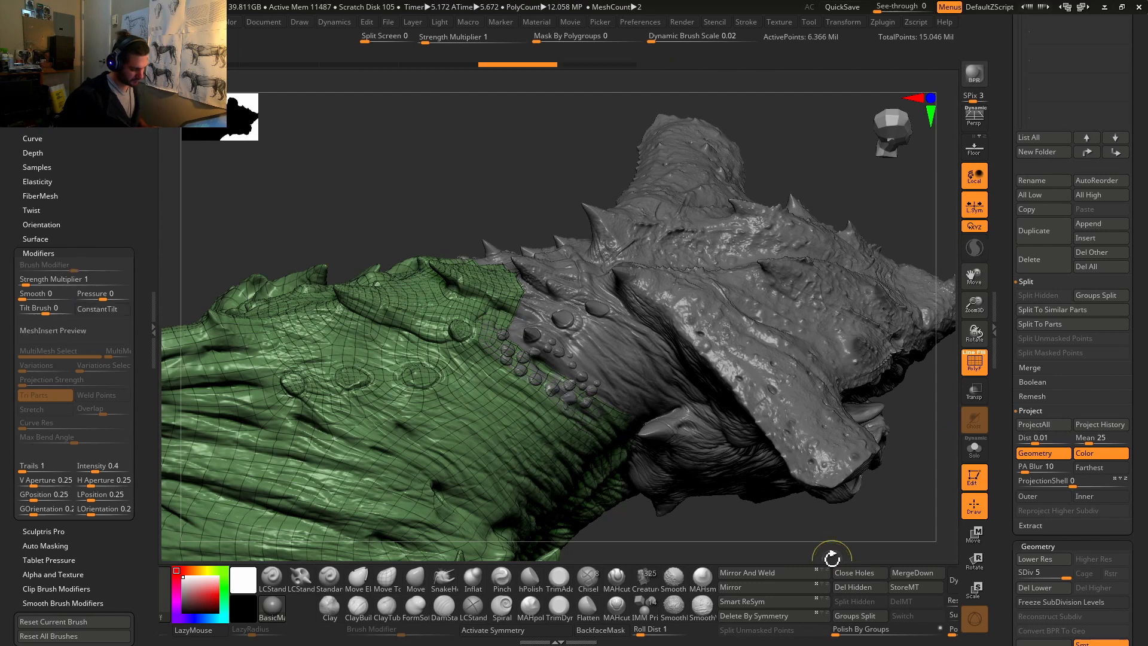
drag(1004, 142, 1007, 243)
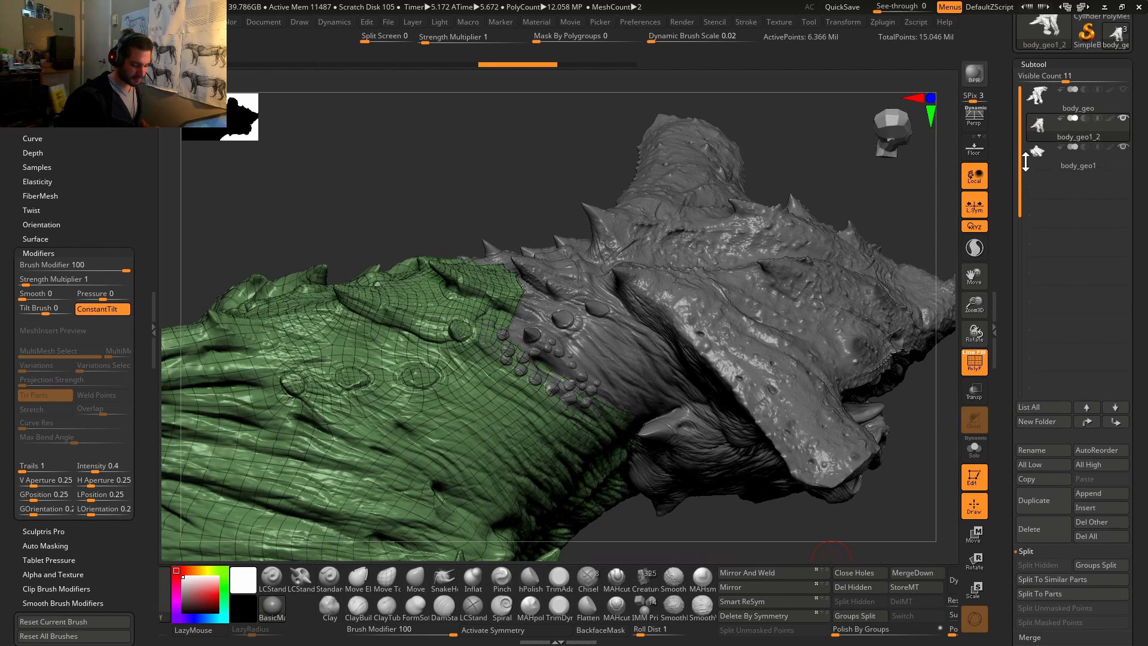
key(ctrl)
ctrl+right_drag(613, 427, 618, 472)
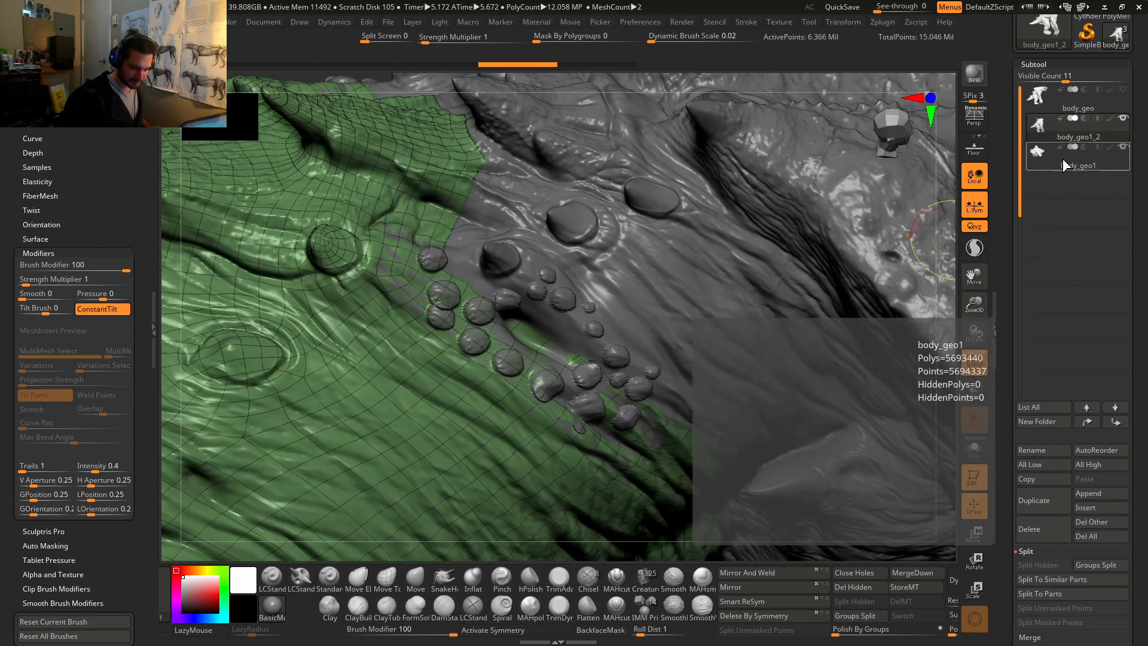
Step: Make the head piece body_geo1 active, lower it to subdivision level 1 and show it on its own
click(1056, 167)
key(f)
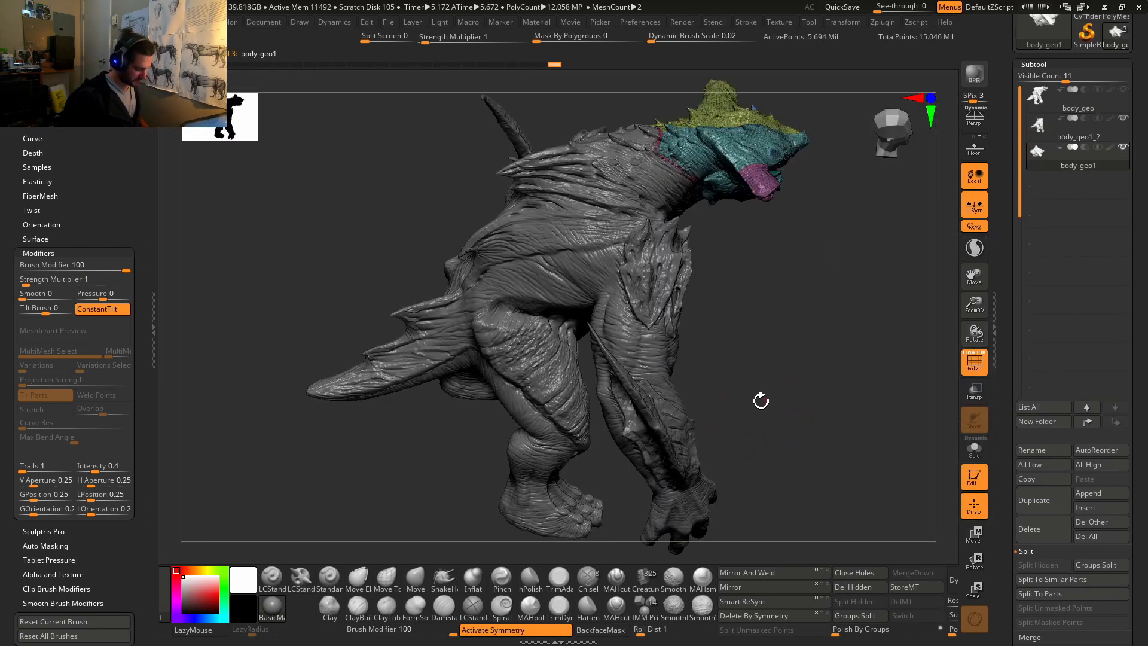
alt+right_drag(767, 323, 762, 345)
drag(762, 345, 974, 371)
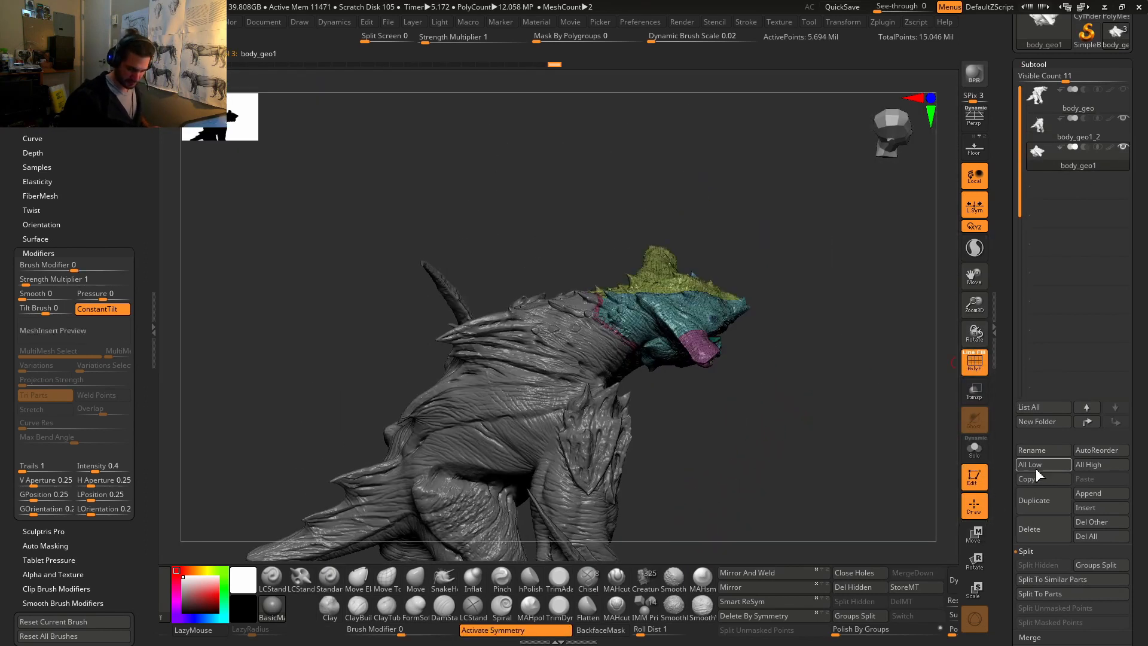
key(shift+d)
key(shift+d)
key(shift+d)
key(shift+d)
click(974, 455)
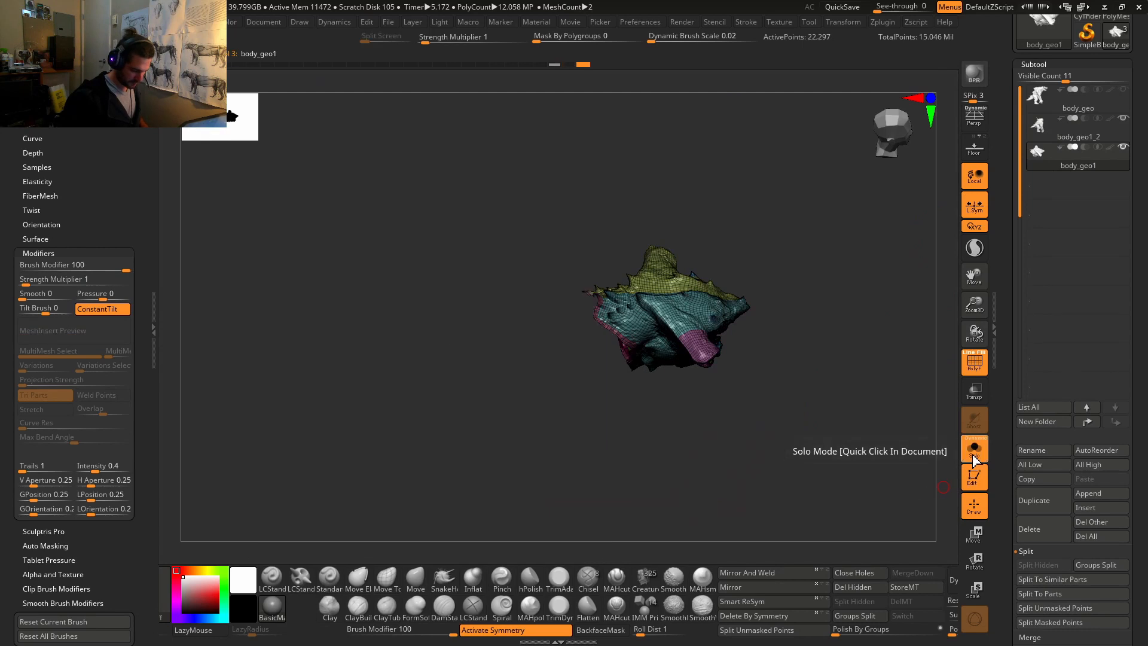
Step: Isolate the head's purple neck border polygroup and grow the visible strip twice
alt+right_drag(707, 379, 743, 440)
mouse_move(743, 440)
ctrl+right_down()
mouse_move(685, 440)
mouse_move(669, 418)
ctrl+right_up()
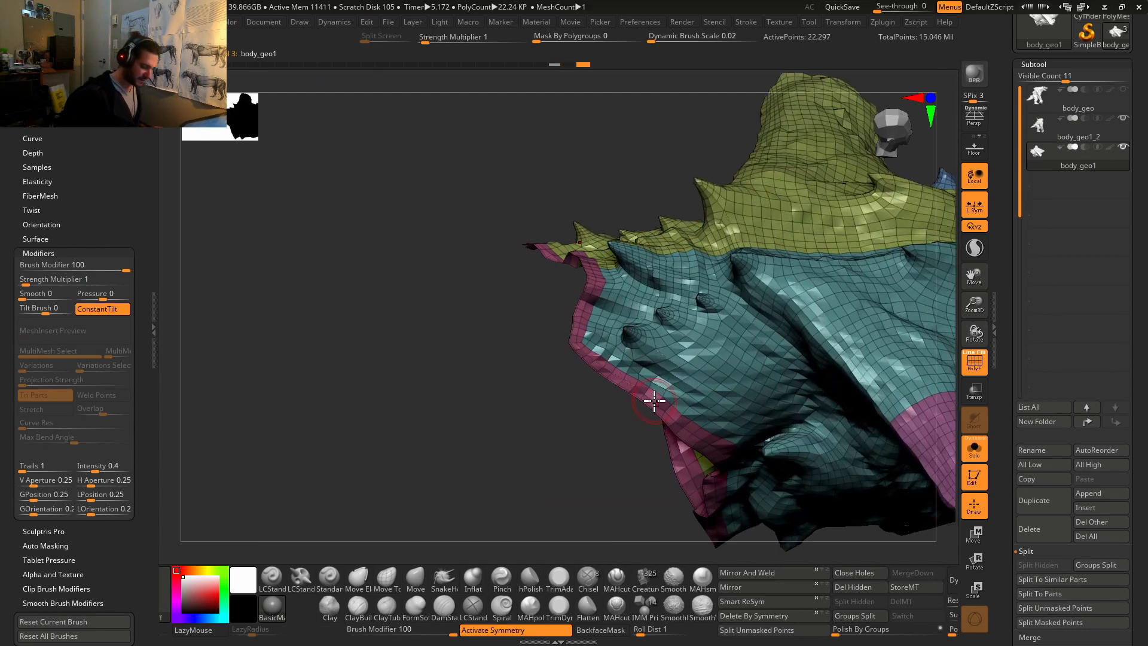
right_drag(655, 369, 618, 309)
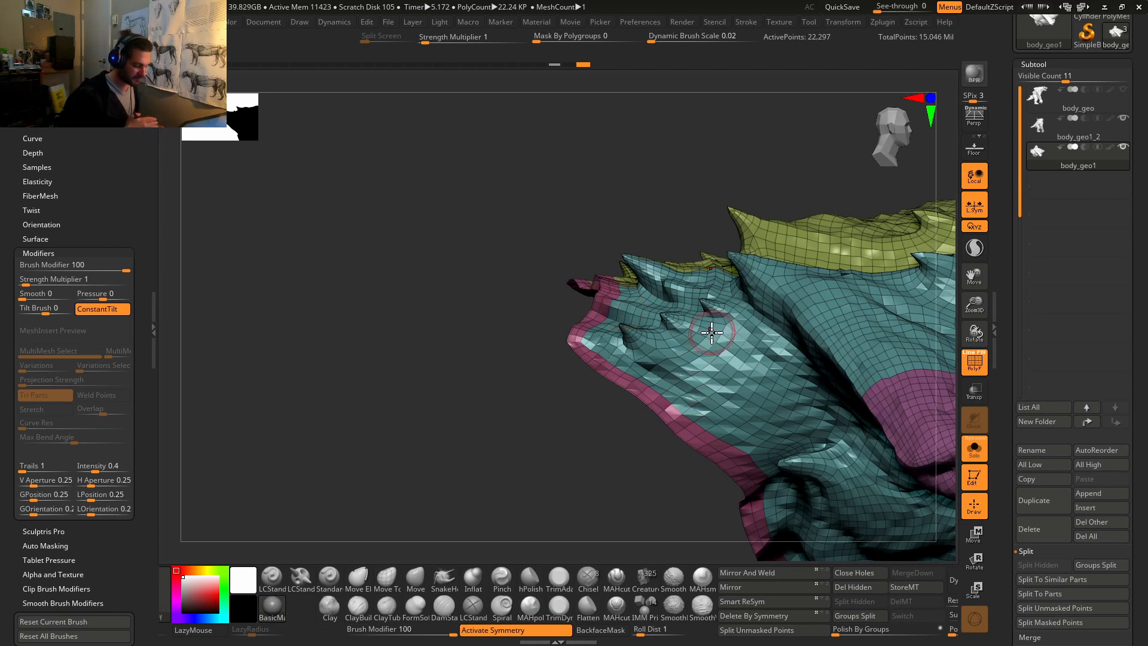
ctrl+shift+click(702, 438)
scroll(1003, 491, down, 15)
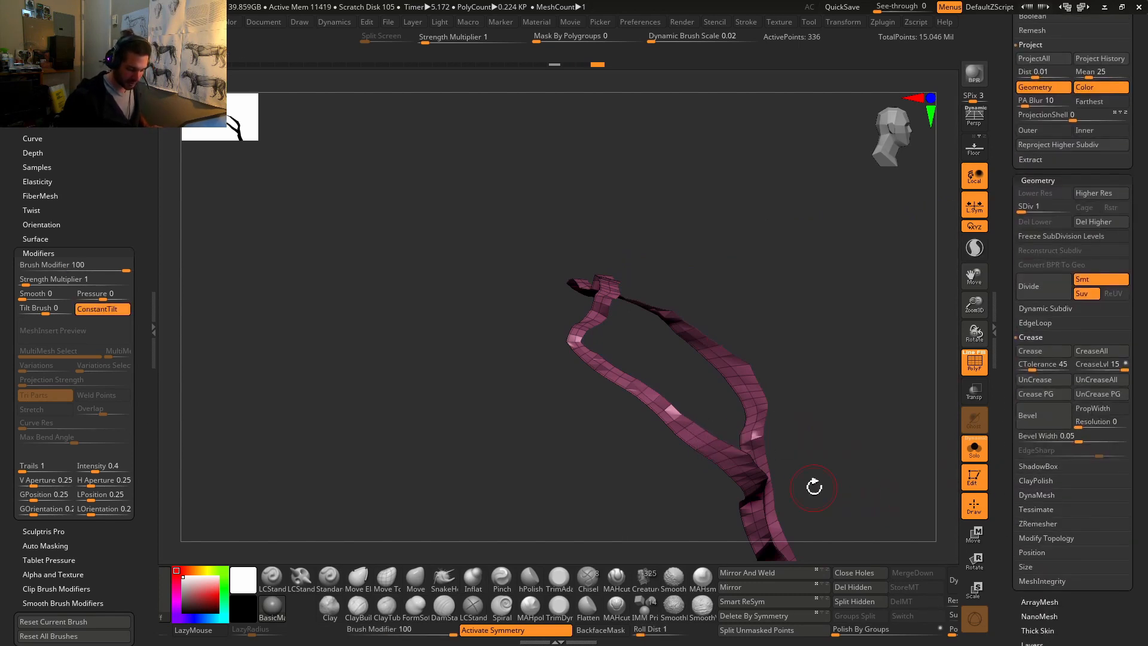
scroll(1015, 483, down, 5)
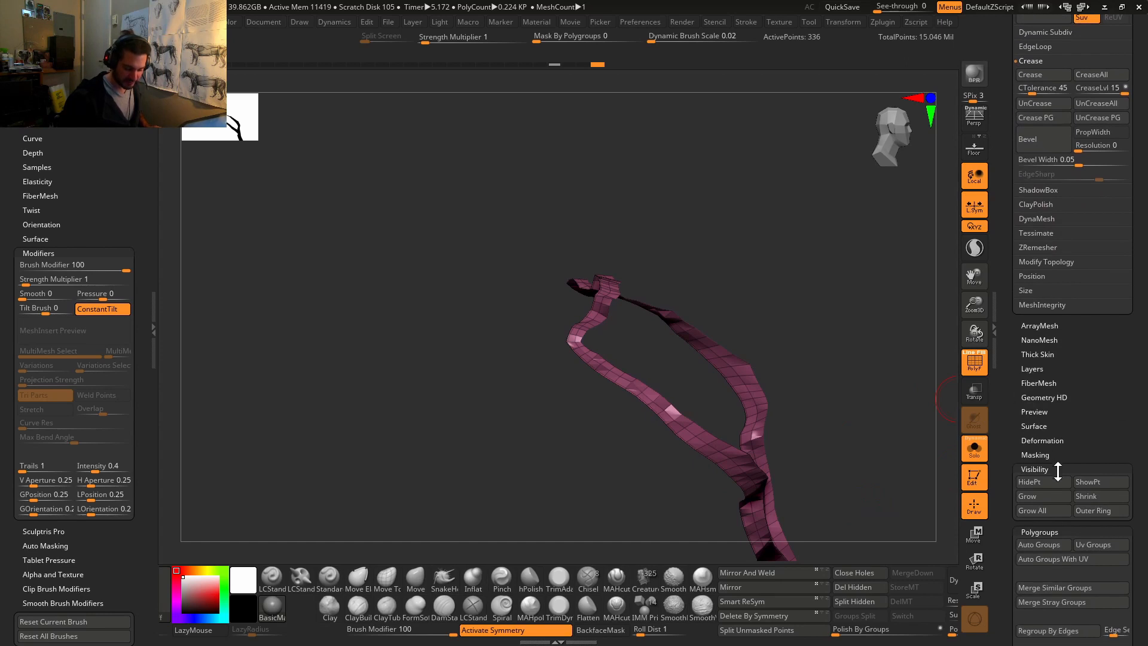
click(1051, 500)
click(1051, 497)
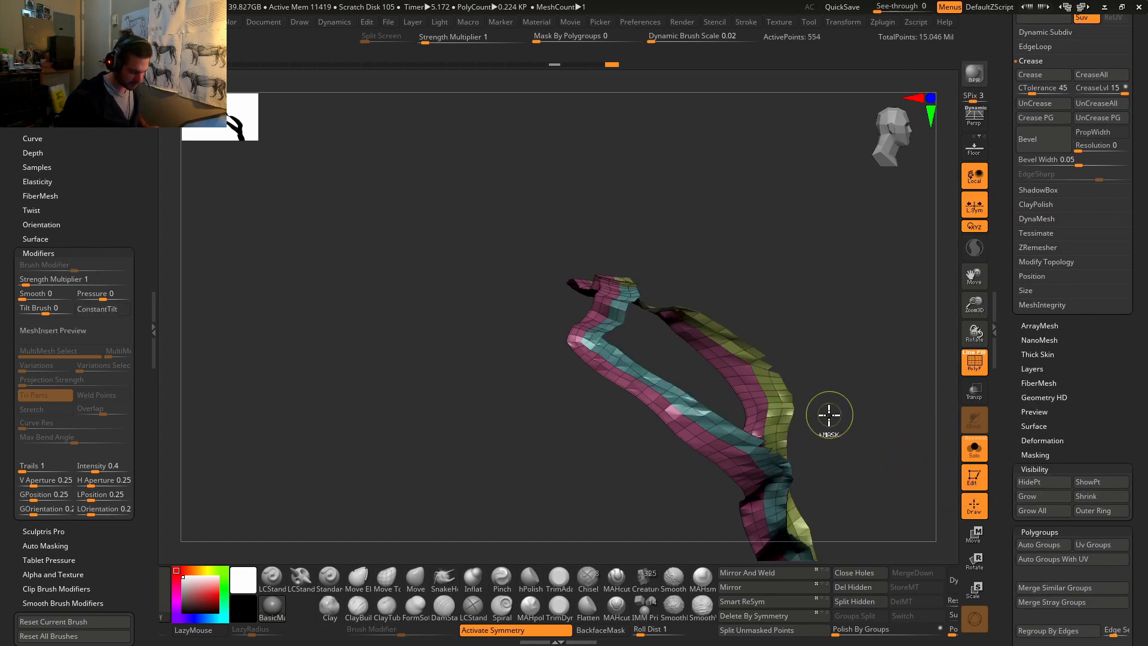
Step: Assign the visible neck strip to a single polygroup and raise it back to its highest subdivision level
drag(858, 426, 855, 420)
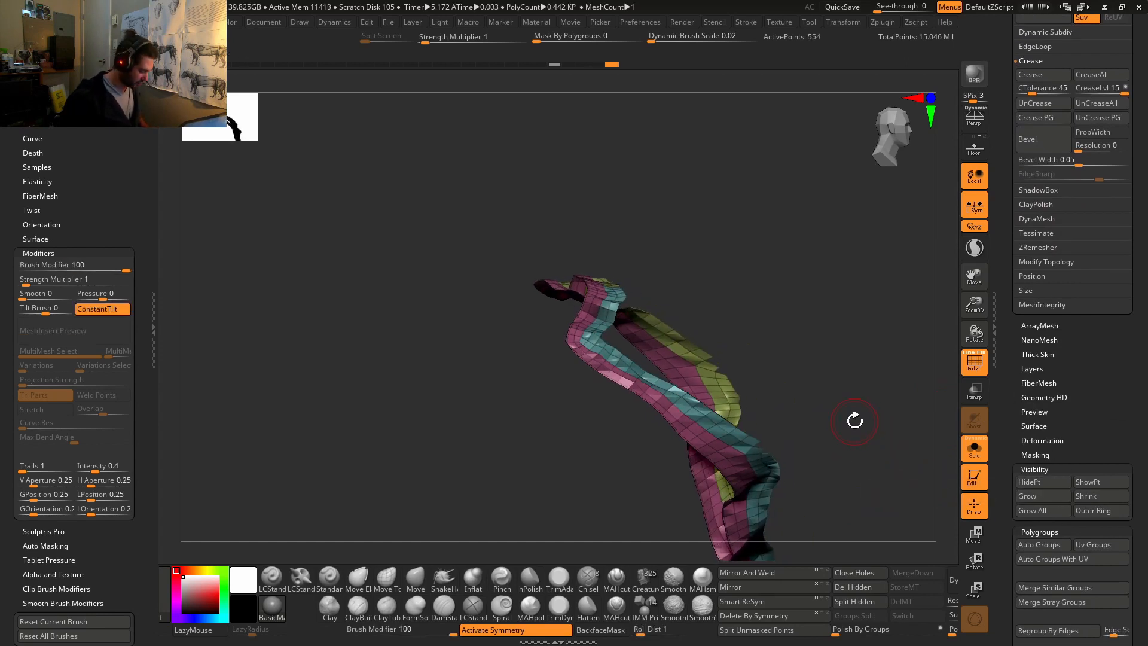
key(shift+f)
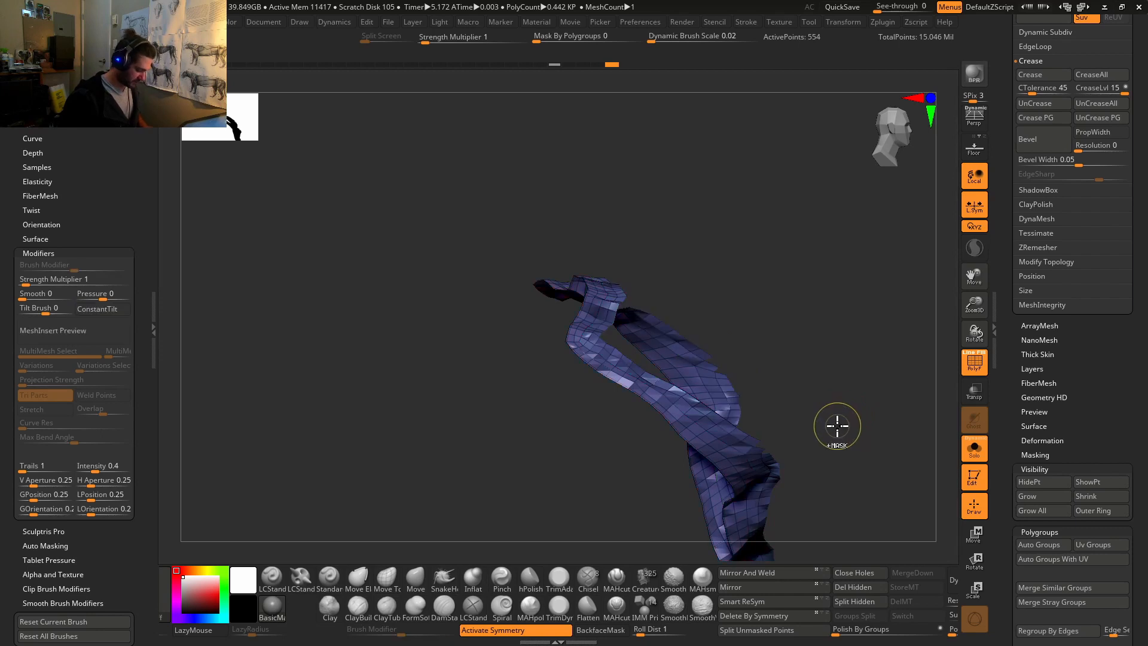
ctrl+shift+click(827, 426)
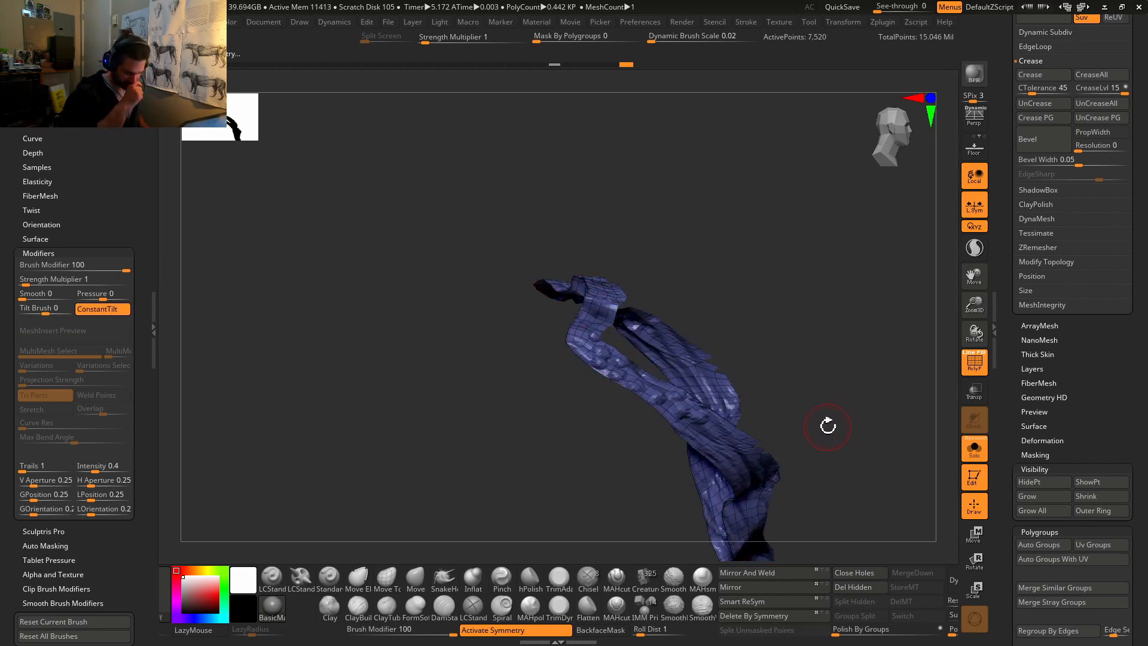
key(d)
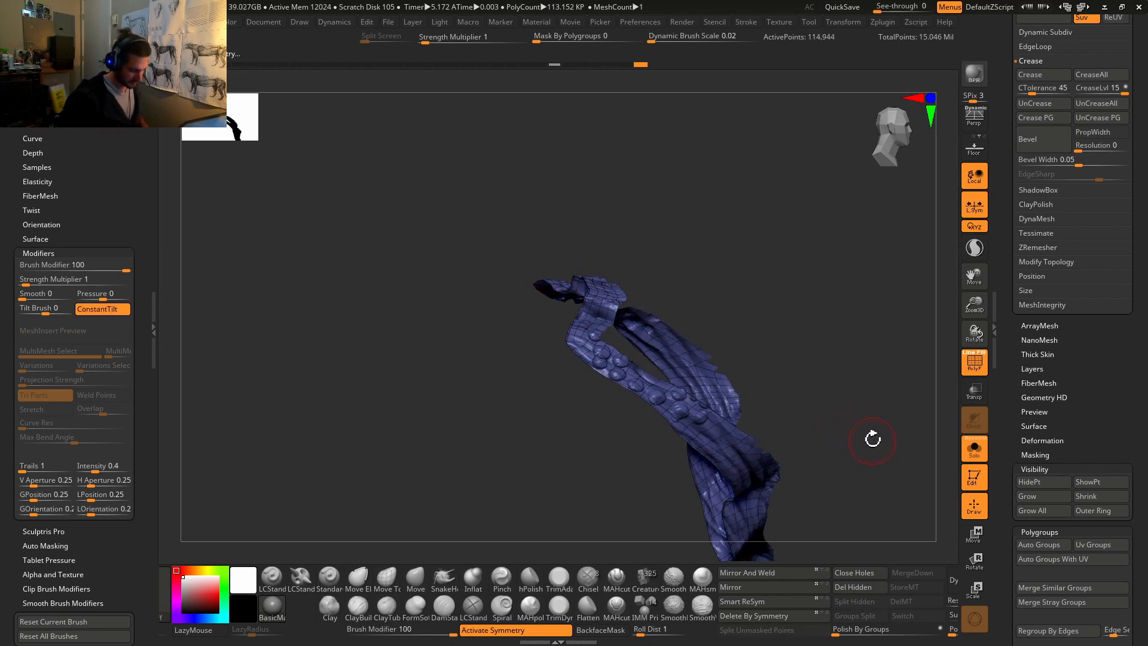
Step: Make the body piece body_geo1_2 active and show it together with the head's isolated neck strip
scroll(1059, 393, up, 10)
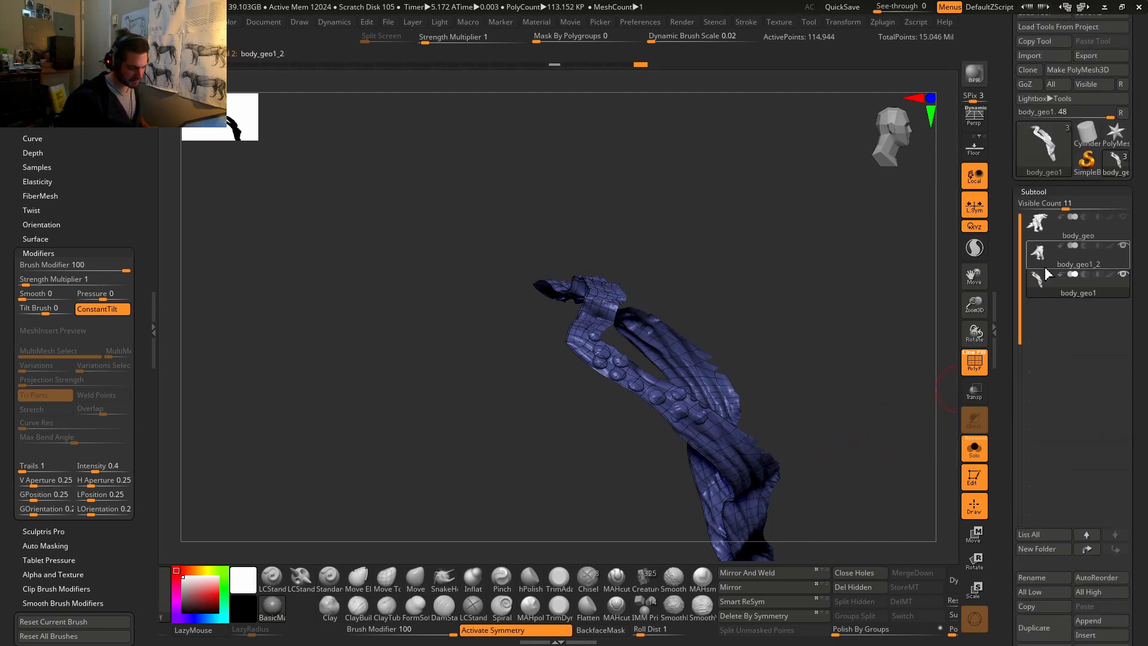
click(1046, 267)
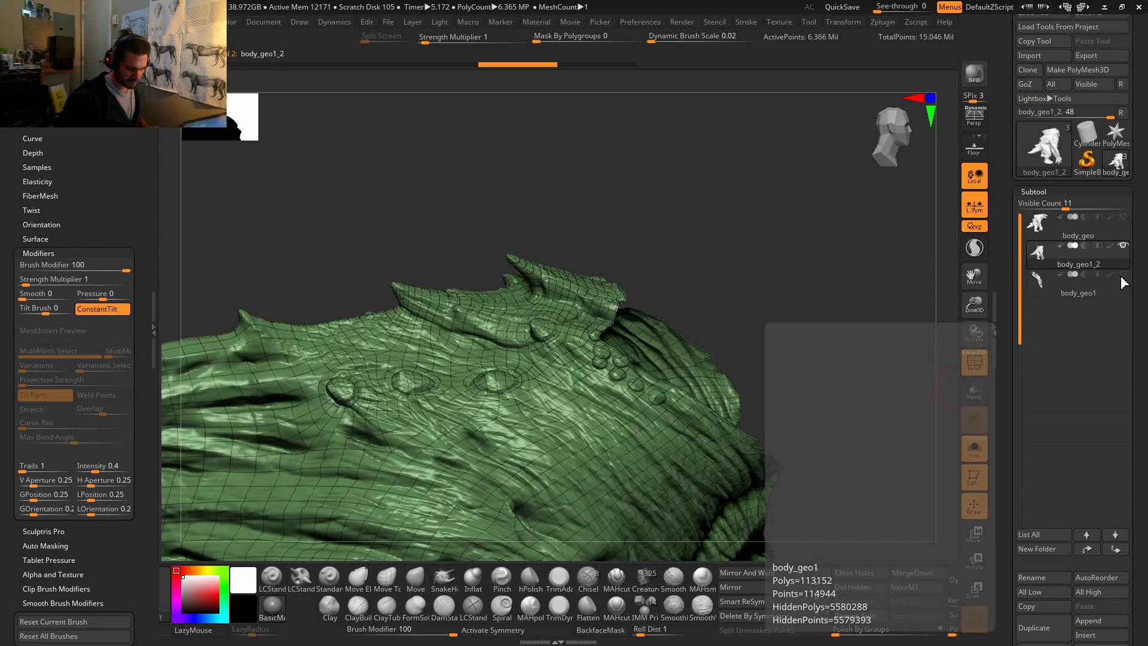
click(975, 453)
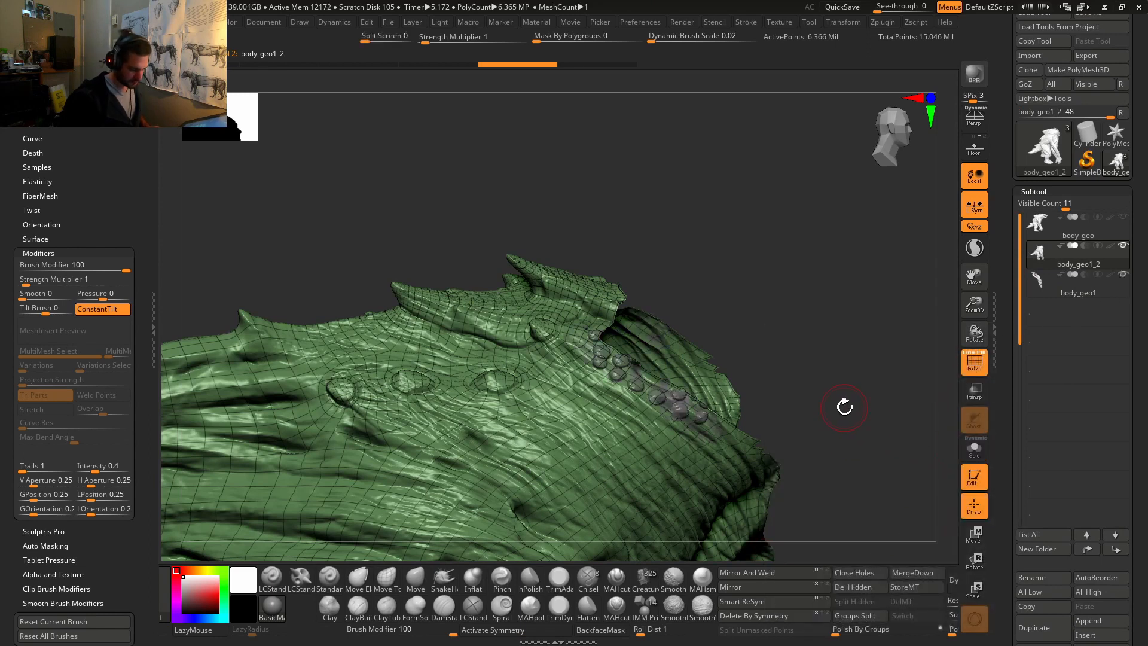
mouse_move(844, 406)
mouse_down()
mouse_move(832, 425)
mouse_move(763, 433)
mouse_move(820, 387)
mouse_up()
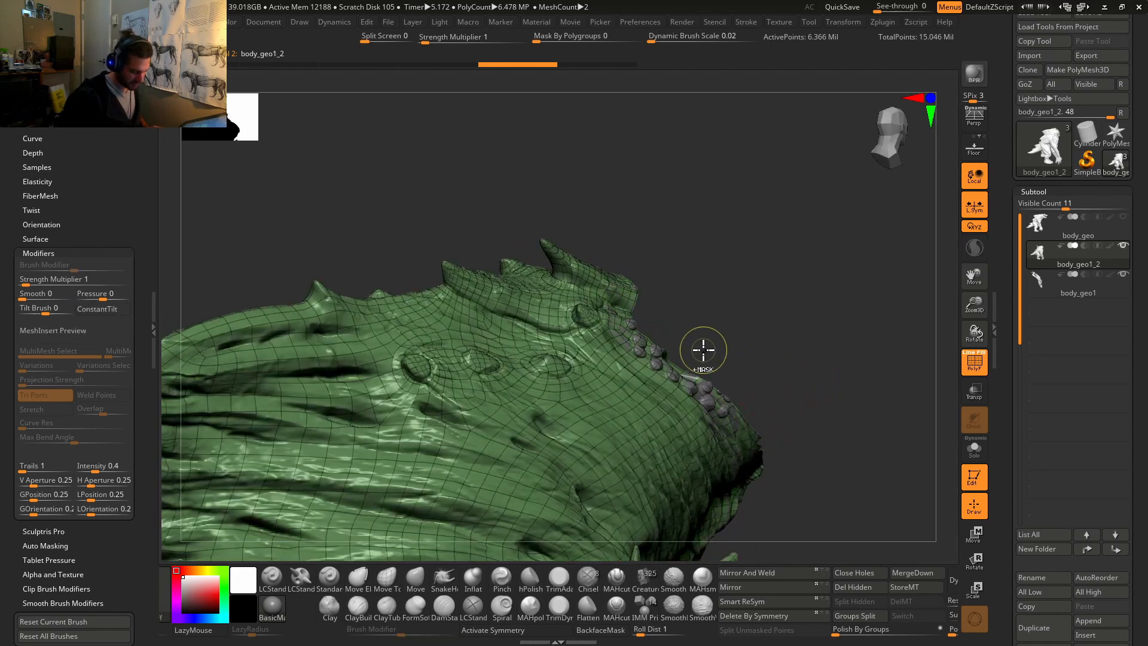
ctrl+right_drag(702, 351, 790, 443)
alt+drag(769, 344, 910, 373)
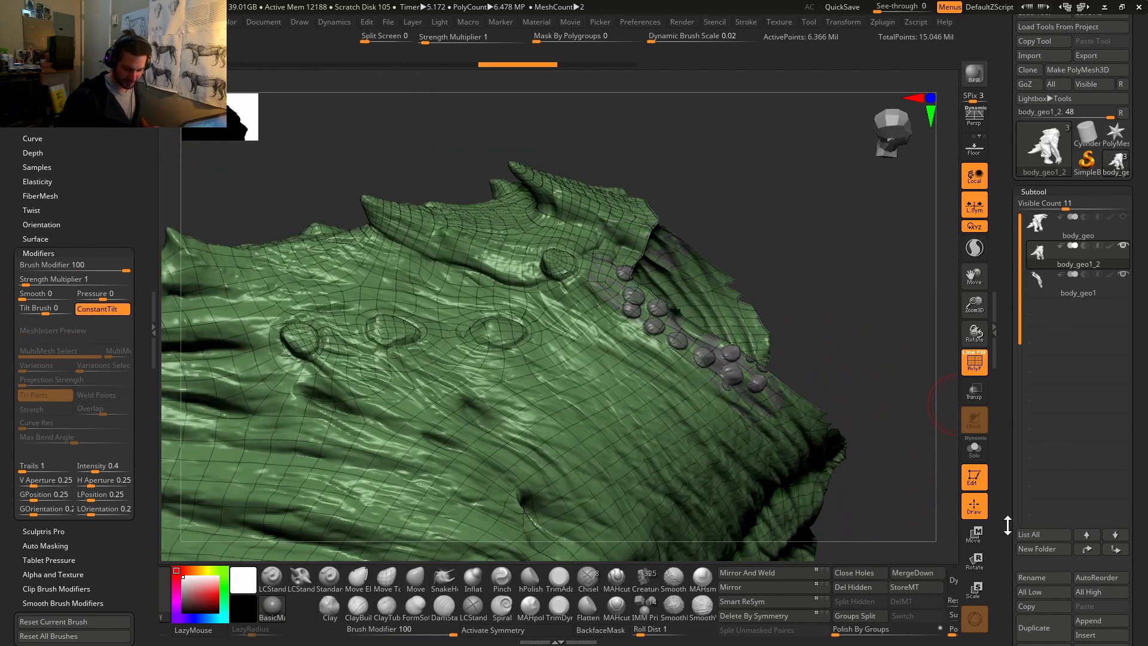
Step: With the body at subdivision level 4, project the head strip's scales onto it using ProjectAll at a distance of 0.02
scroll(1008, 525, down, 10)
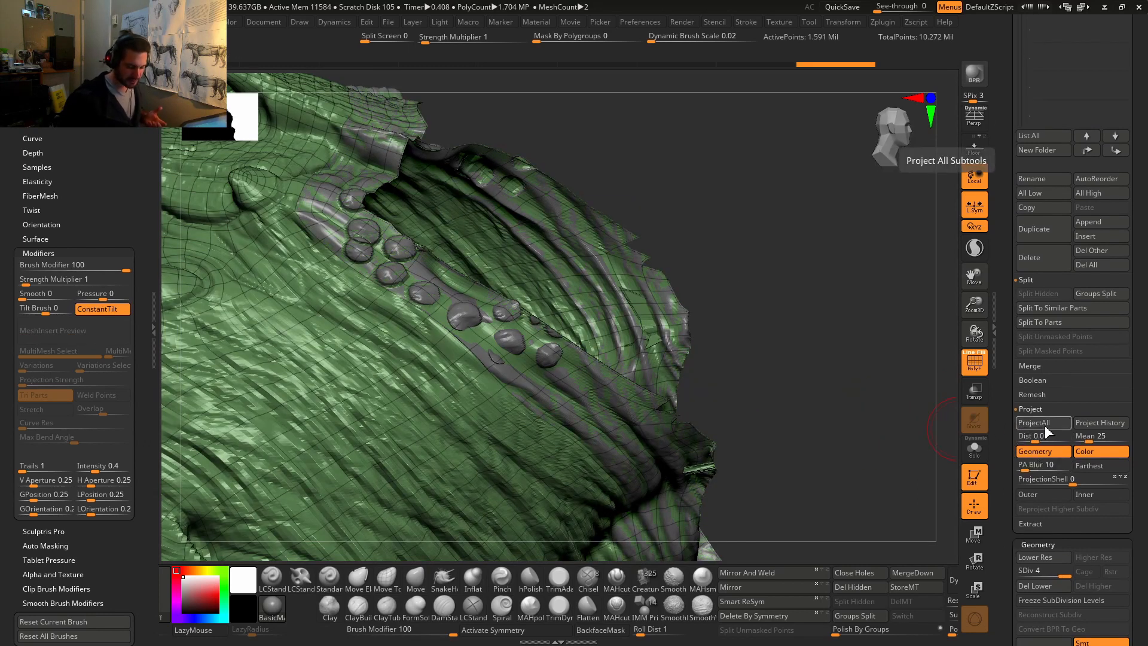
click(1033, 439)
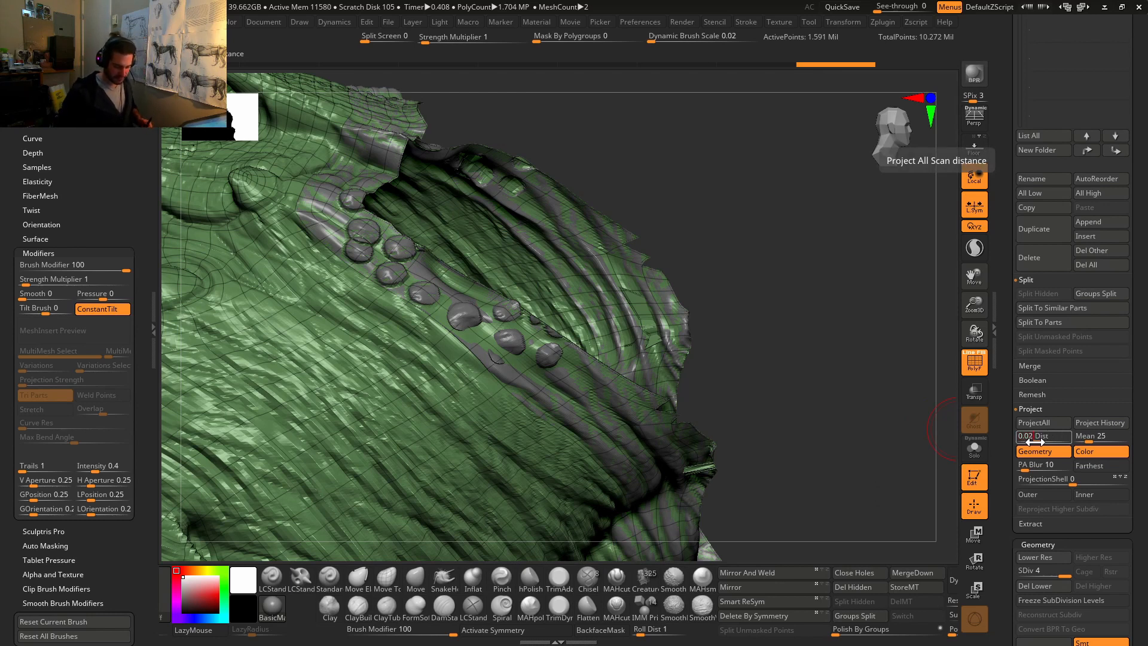
text(0.02)
key(Return)
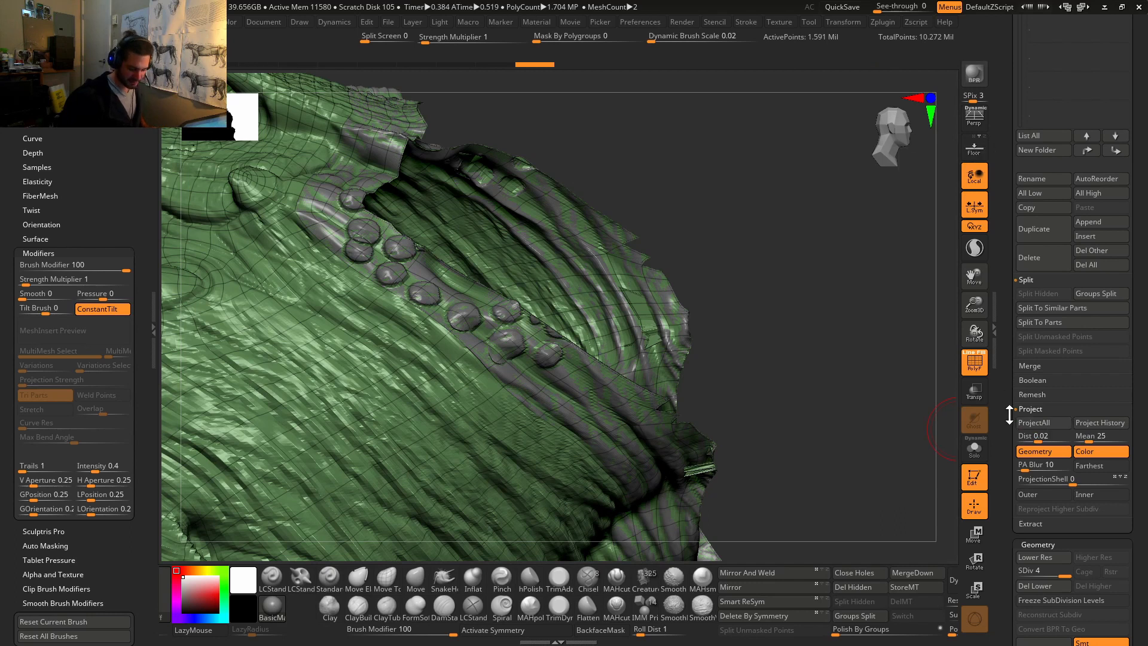
Step: Hide the head strip and the polygroup wireframe, and inspect the projected scales on the body's neck
drag(1009, 417, 999, 489)
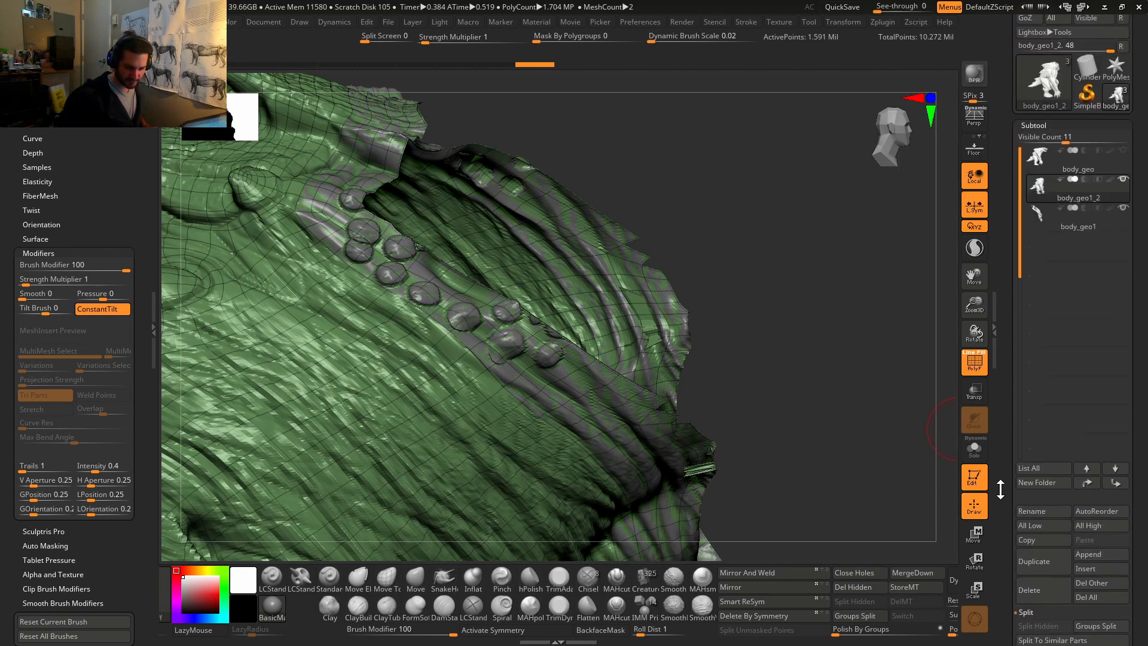
click(1123, 211)
mouse_move(765, 344)
mouse_down()
mouse_move(803, 376)
mouse_move(800, 390)
mouse_move(763, 361)
mouse_move(743, 483)
mouse_up()
key(shift+f)
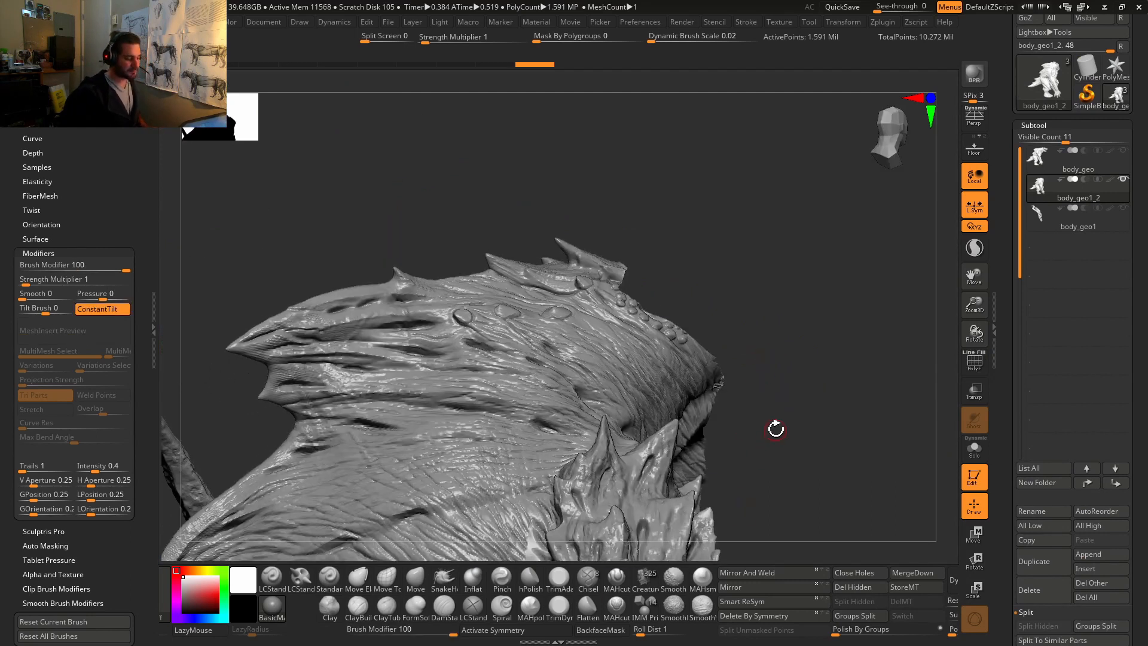
drag(776, 429, 764, 439)
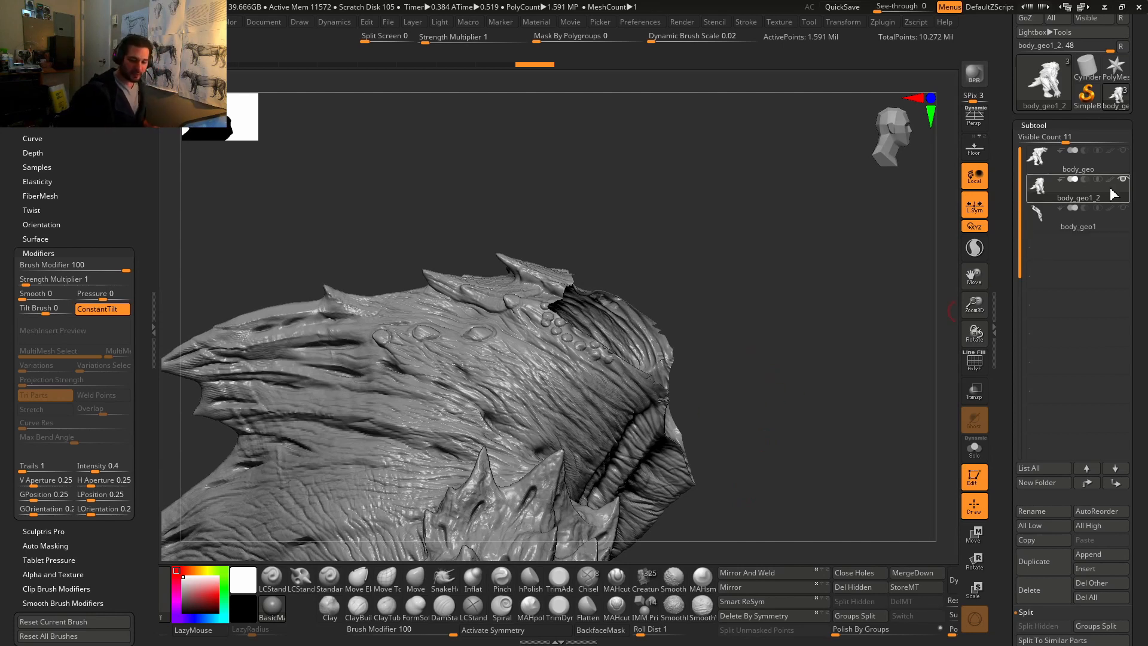
Step: Show the head piece again, make it active and unhide all its geometry to view the joined neck
click(1076, 226)
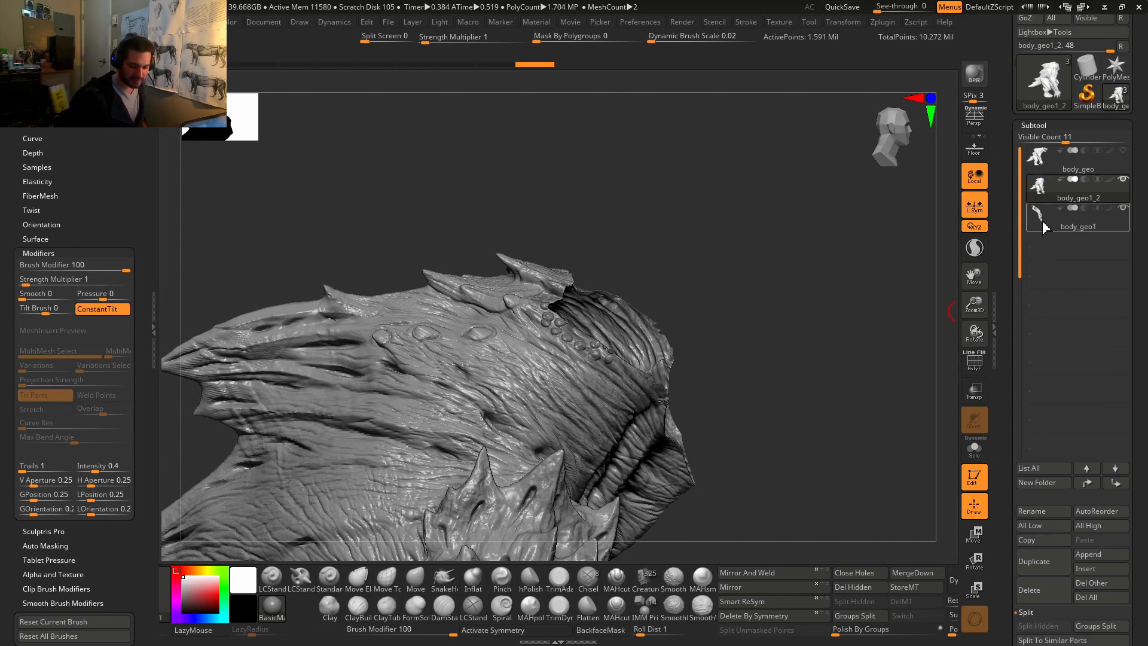
ctrl+shift+click(815, 412)
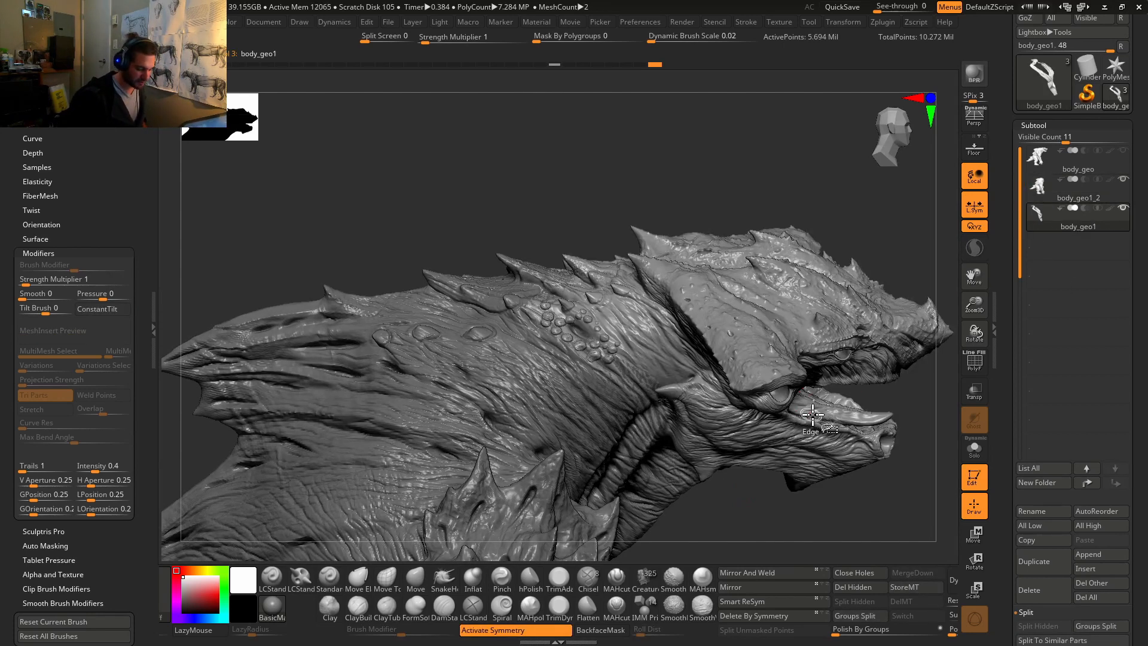
ctrl+right_drag(814, 427, 819, 396)
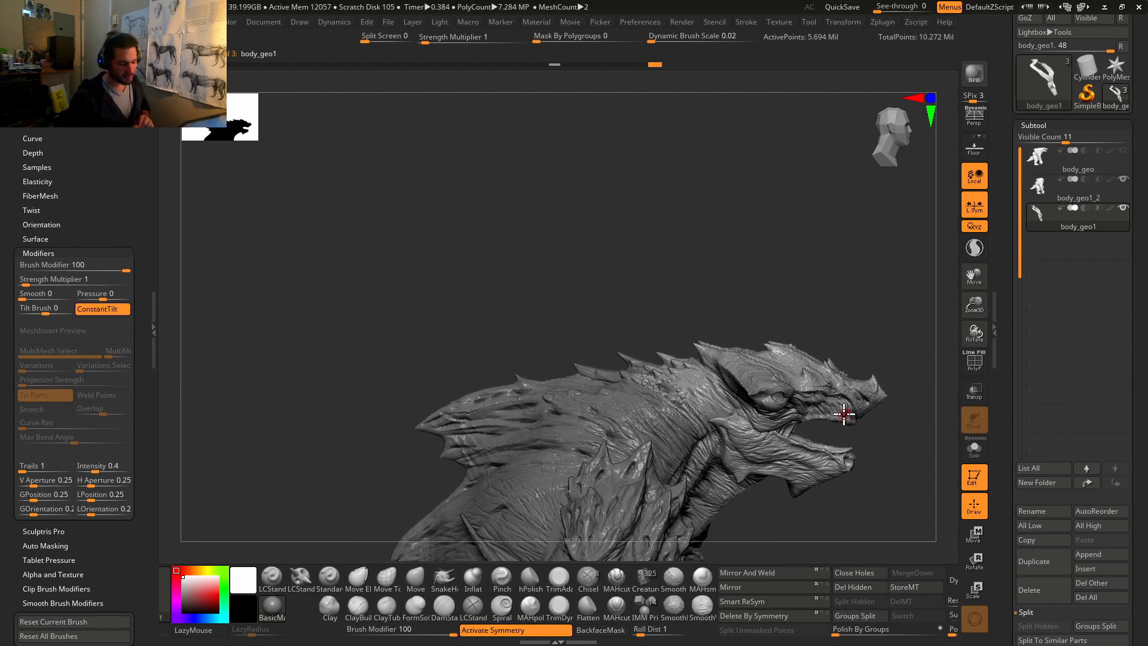
Step: Open the Multi Map Exporter and examine its SubTools and Merge Maps settings and export options for displacement
click(883, 22)
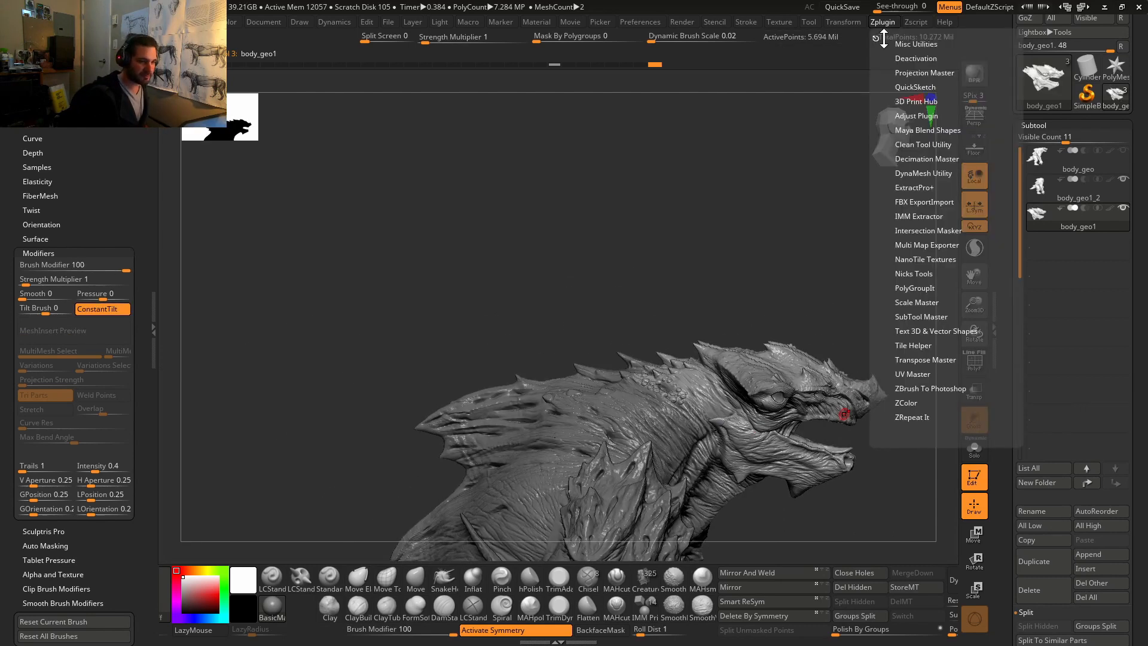
click(921, 317)
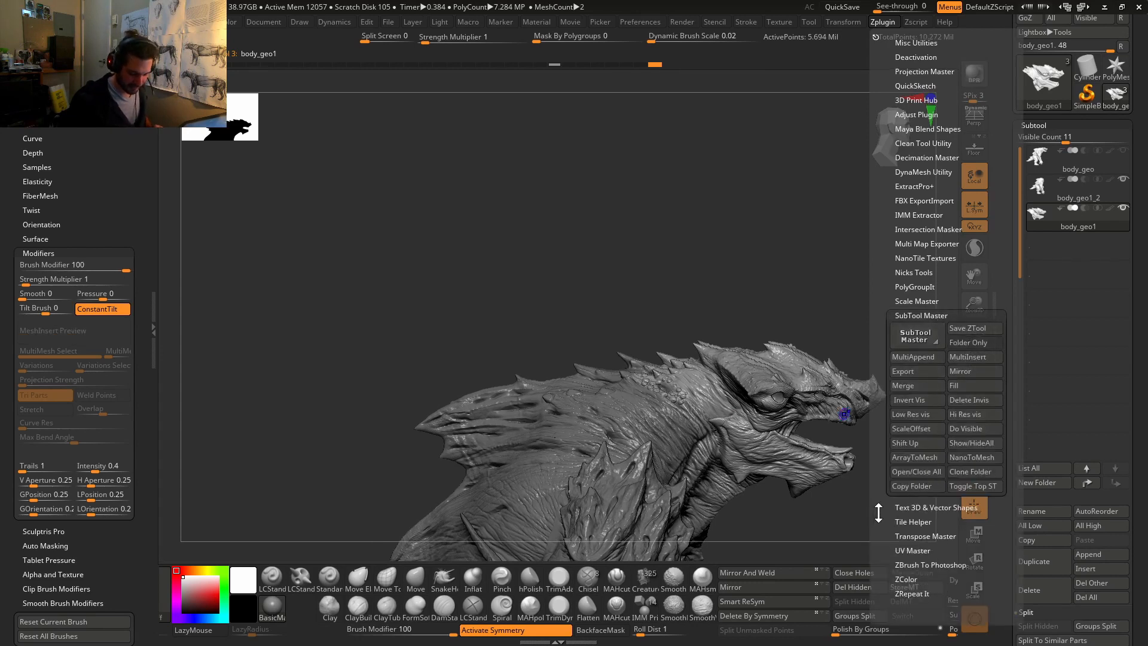
click(933, 243)
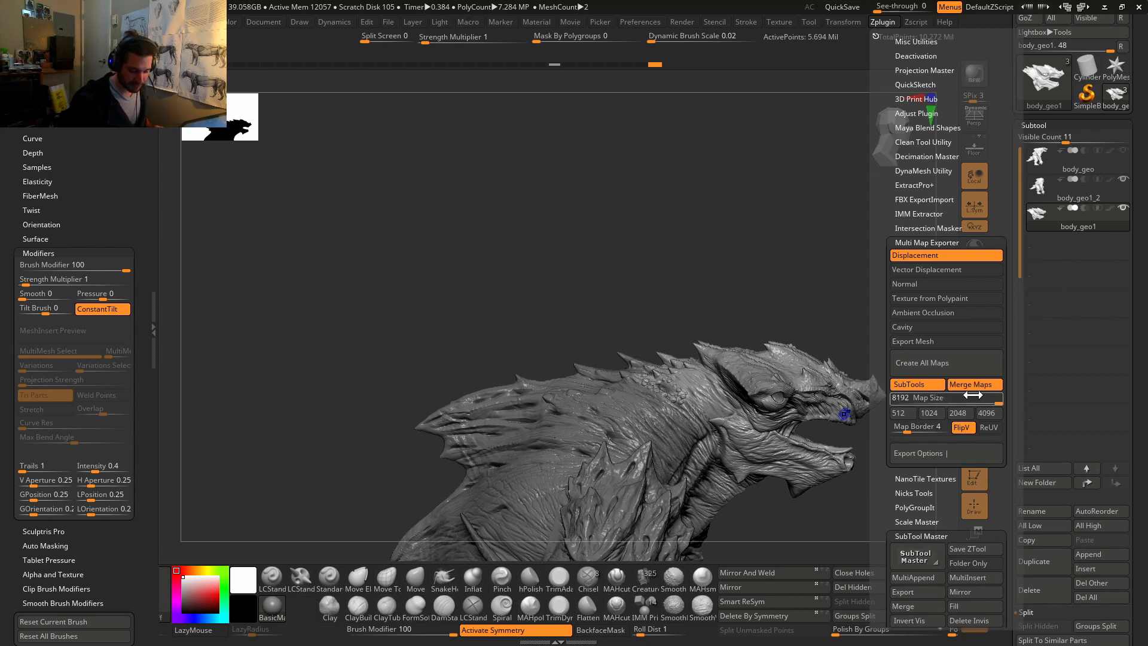
click(969, 385)
click(928, 460)
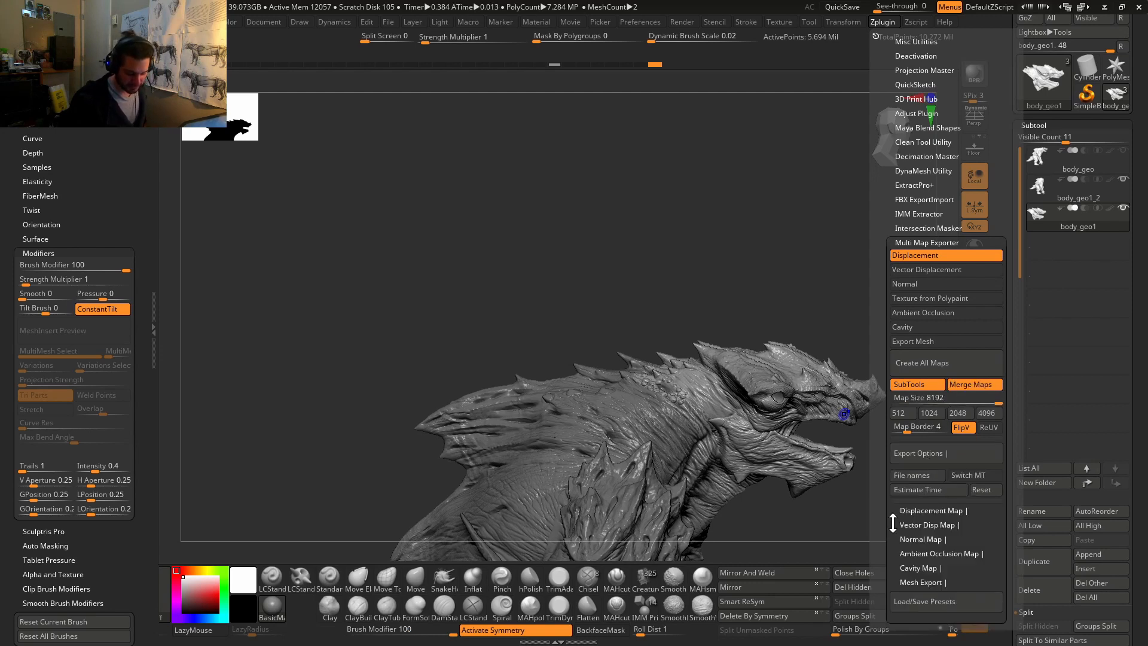
Step: Examine the exporter's Displacement Map settings, such as subdivision level, Adaptive mode and 32Bit output, and return to the creature
drag(884, 538, 887, 476)
click(945, 390)
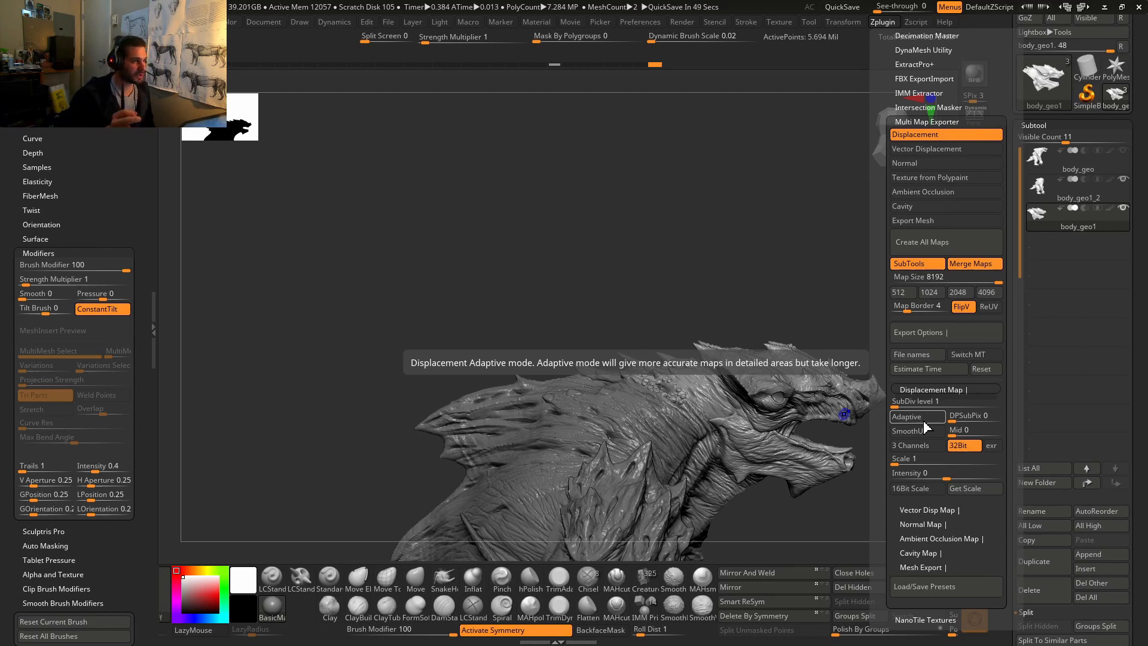
drag(886, 513, 887, 352)
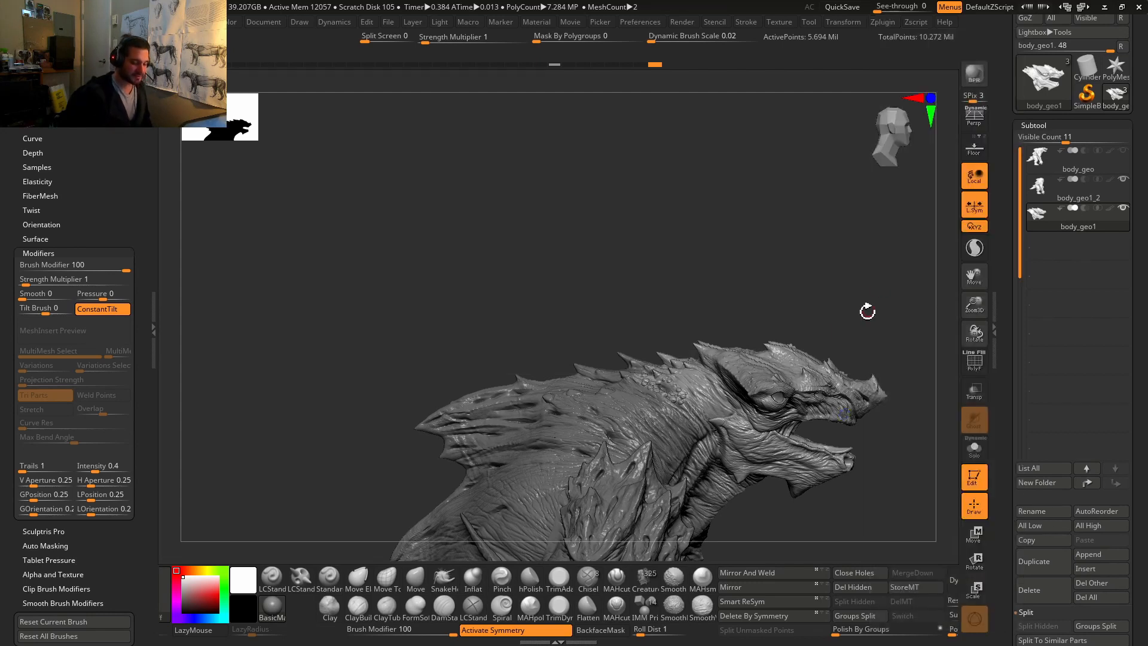
drag(808, 289, 804, 279)
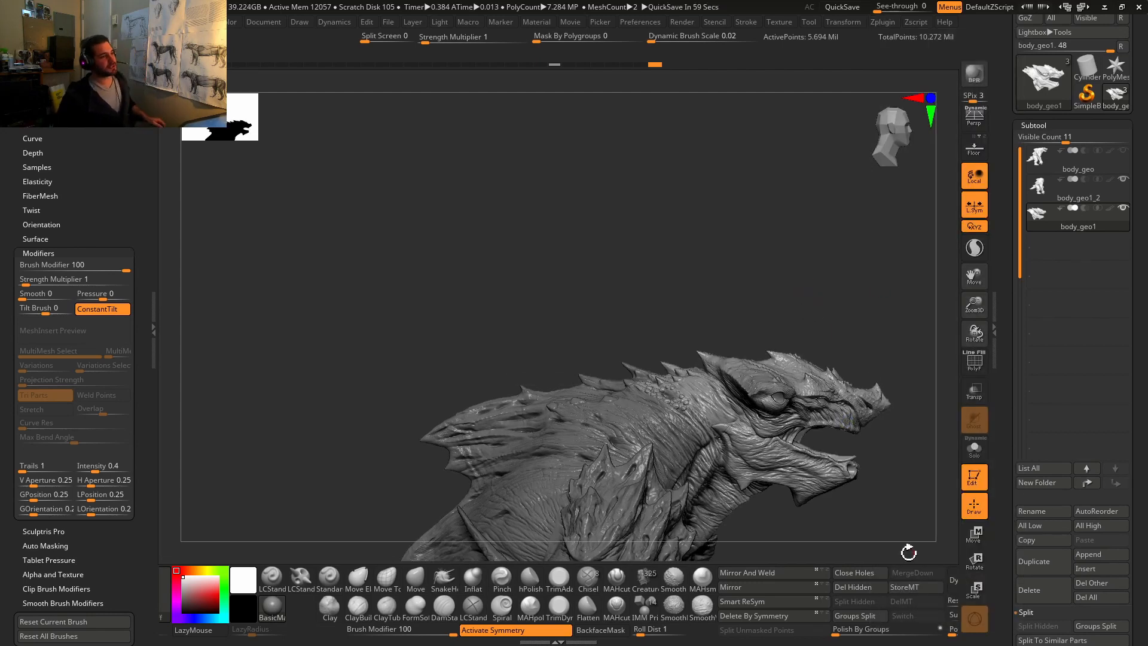